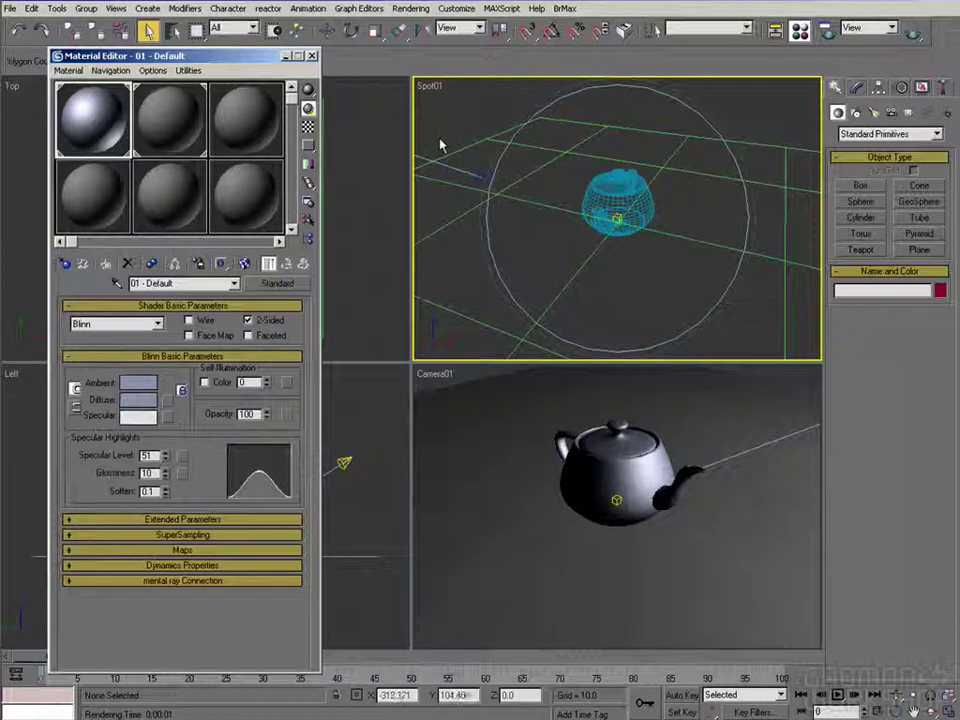
Compare the 02 - Default and 01 - Default materials, check 01 - Default's specular settings, and close the Material Editor
left_click(192, 125)
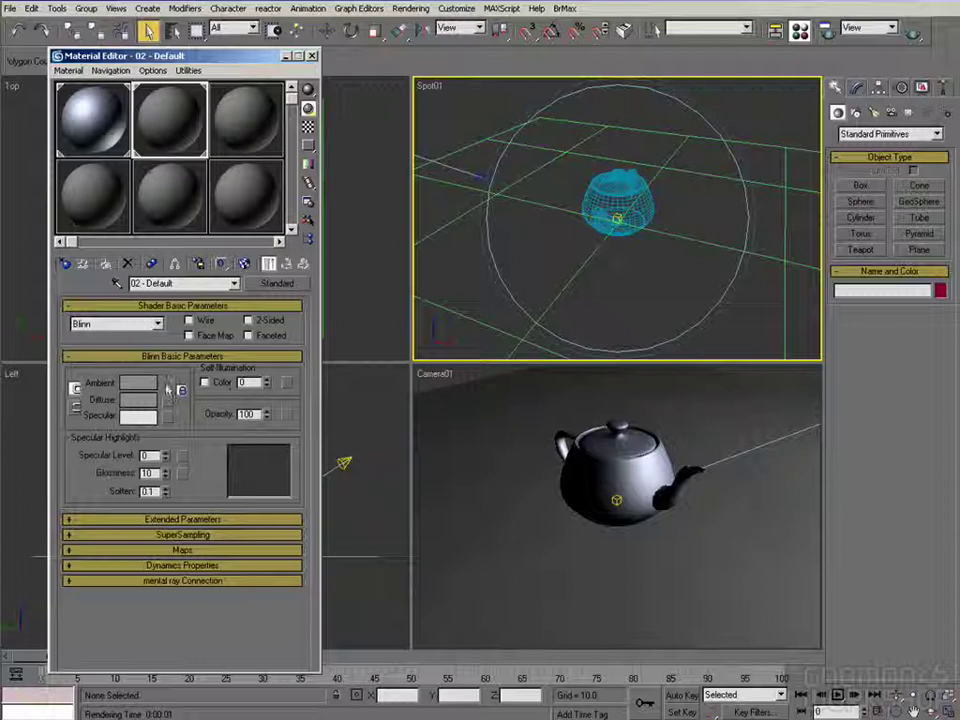
left_click(95, 132)
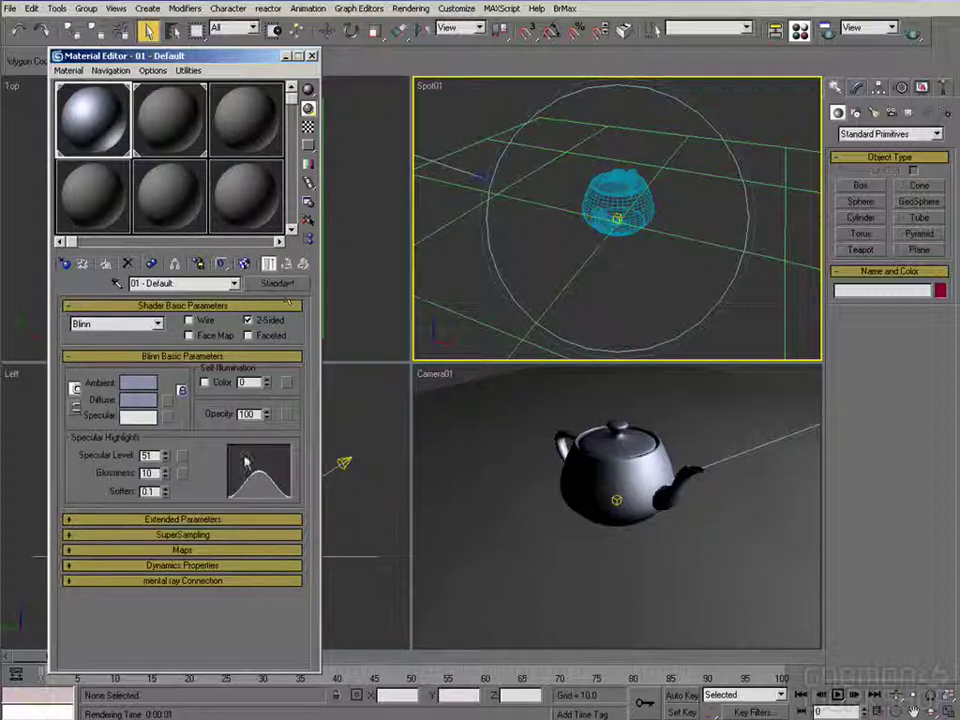
left_click(142, 456)
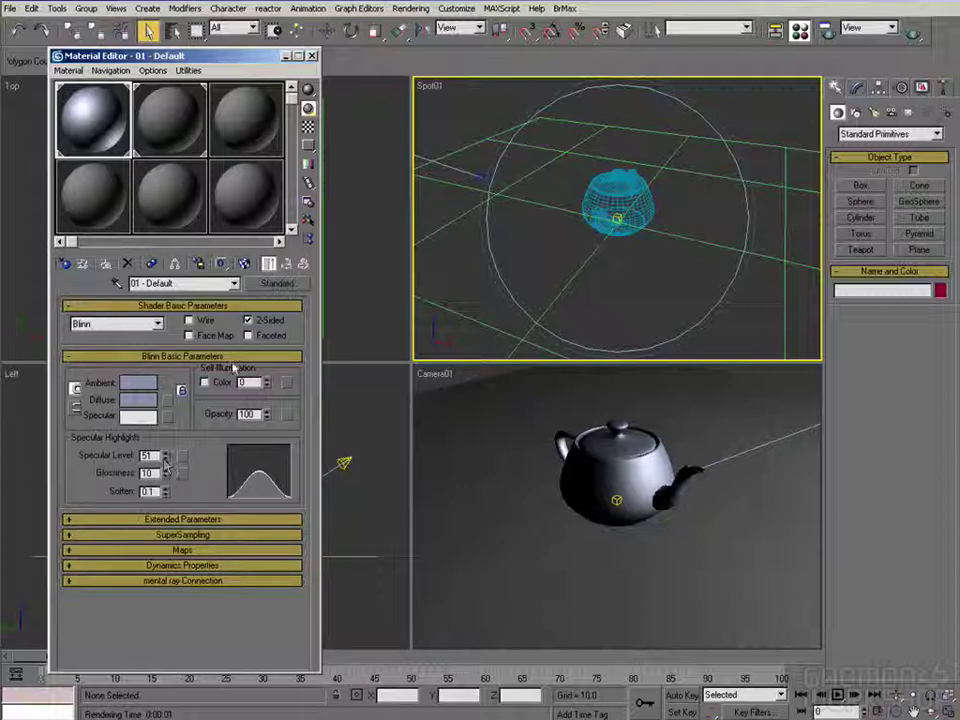
left_click(313, 57)
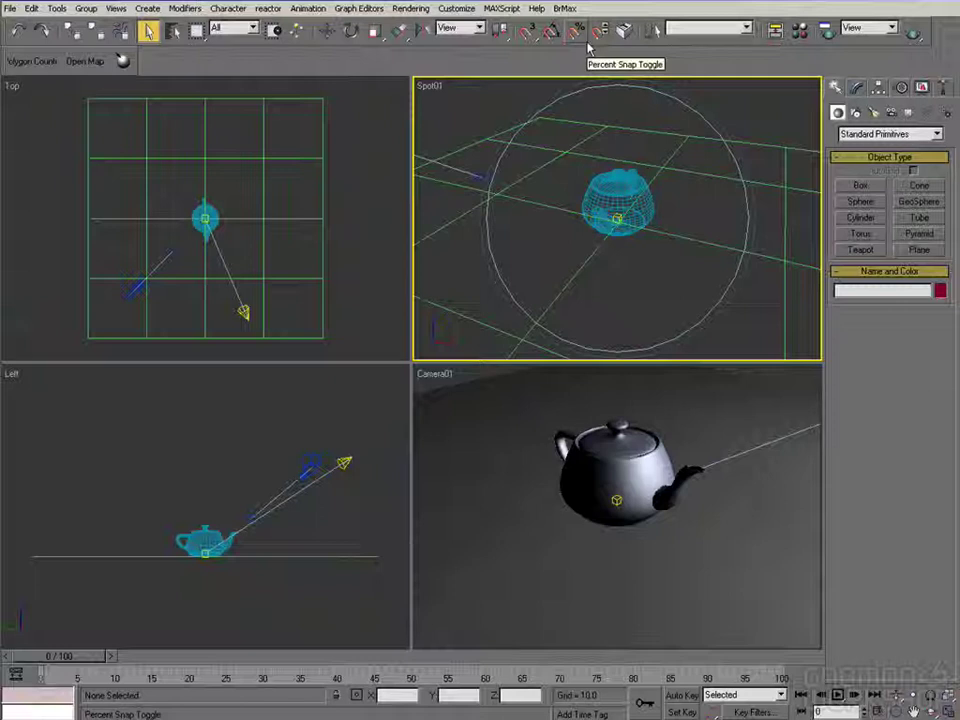
Render the Camera01 view and move the rendered frame aside so the camera viewport is partly uncovered
left_click(531, 390)
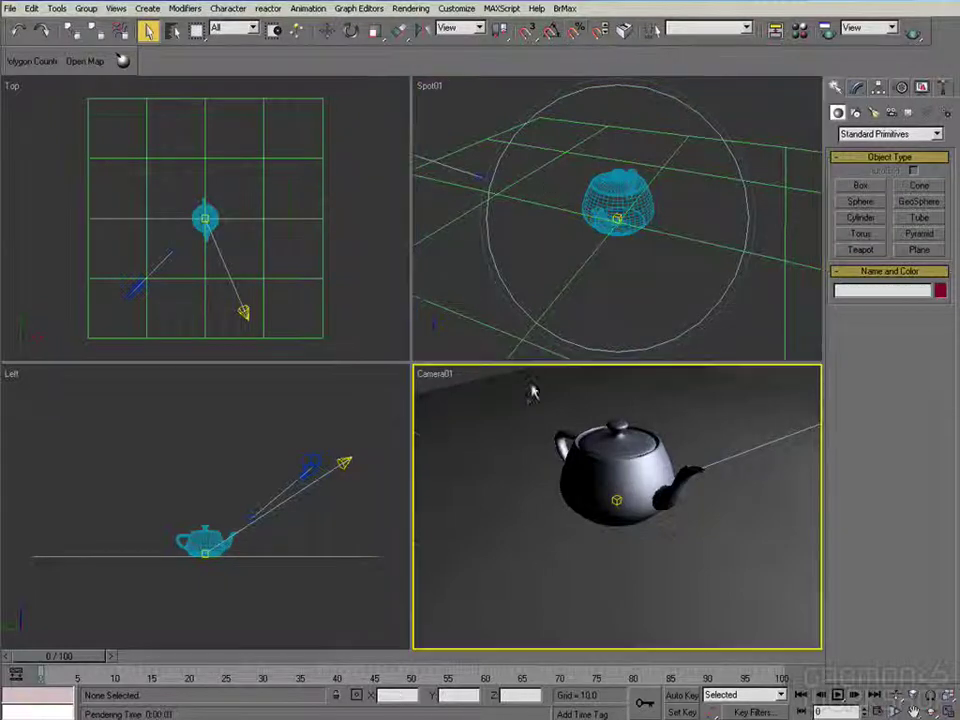
left_click(915, 37)
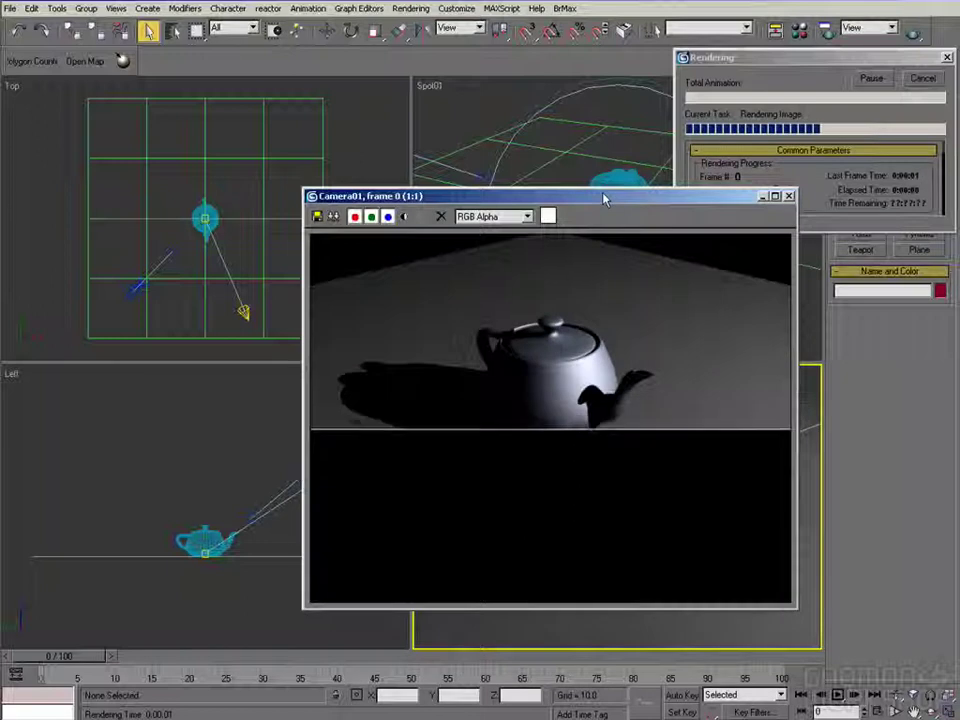
left_click_drag(604, 199, 530, 184)
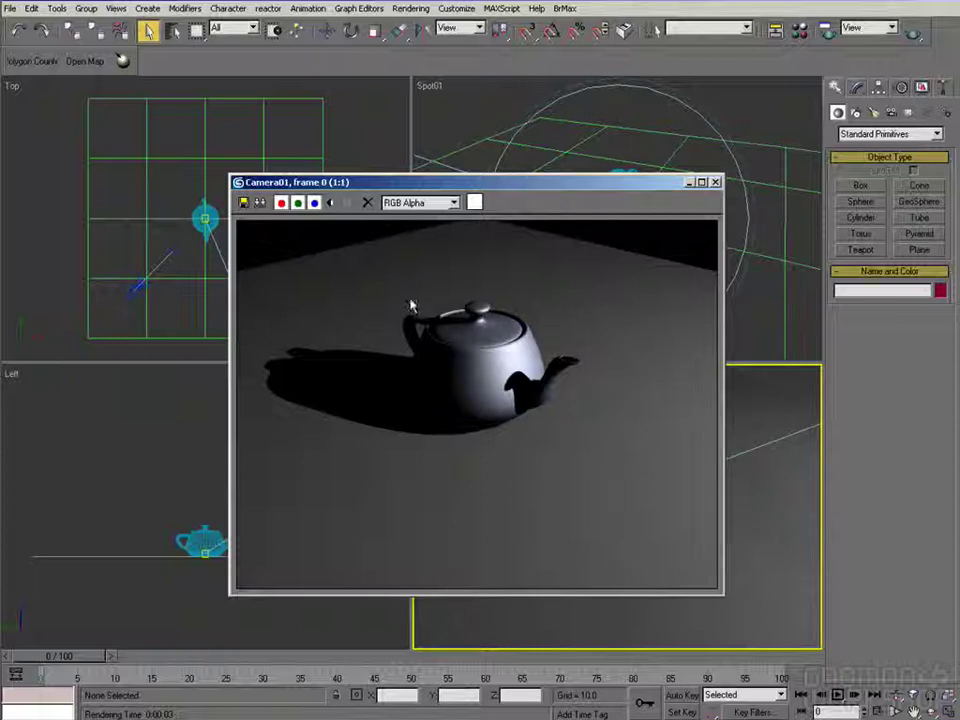
left_click_drag(502, 190, 377, 149)
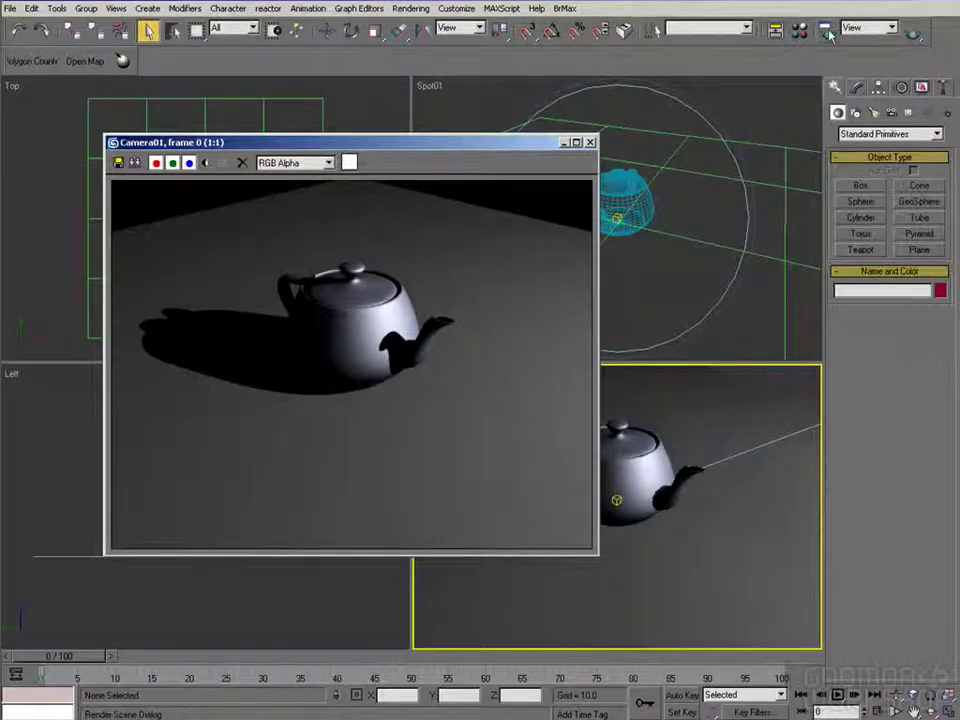
left_click_drag(511, 153, 453, 153)
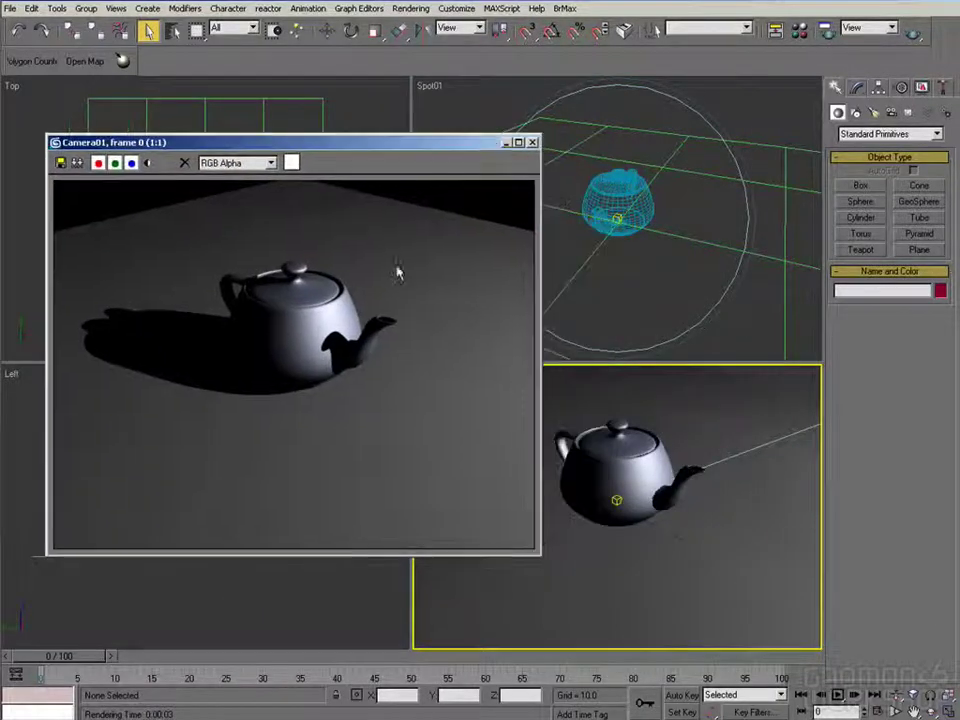
Open the render settings, keep Elements Active and Display Elements enabled for render elements, and place the dialog beside the rendered frame
left_click(831, 32)
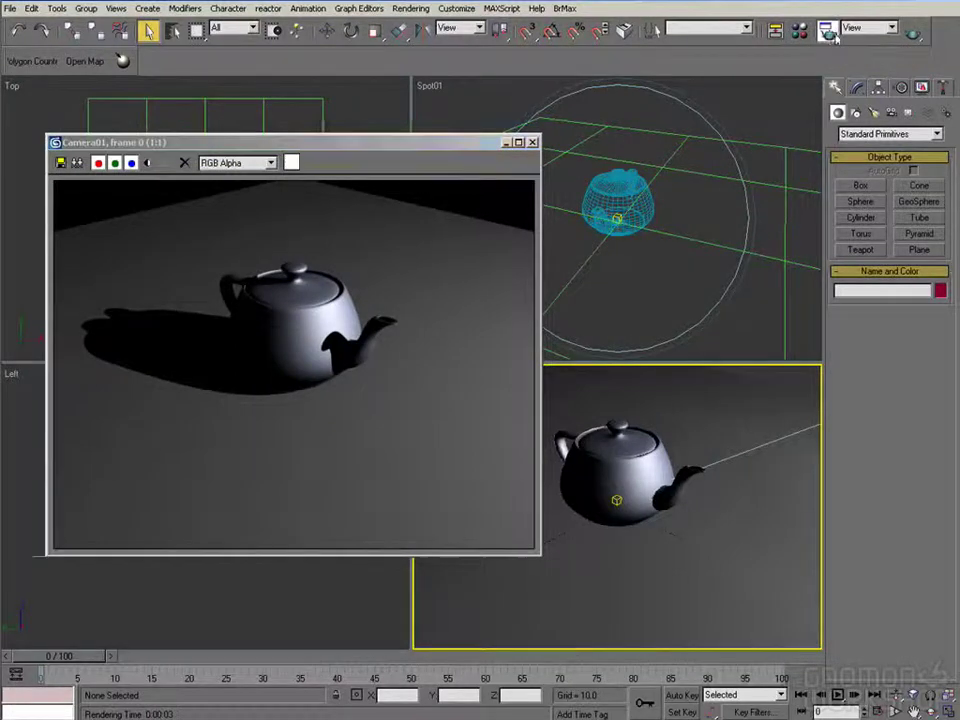
left_click_drag(467, 24, 511, 27)
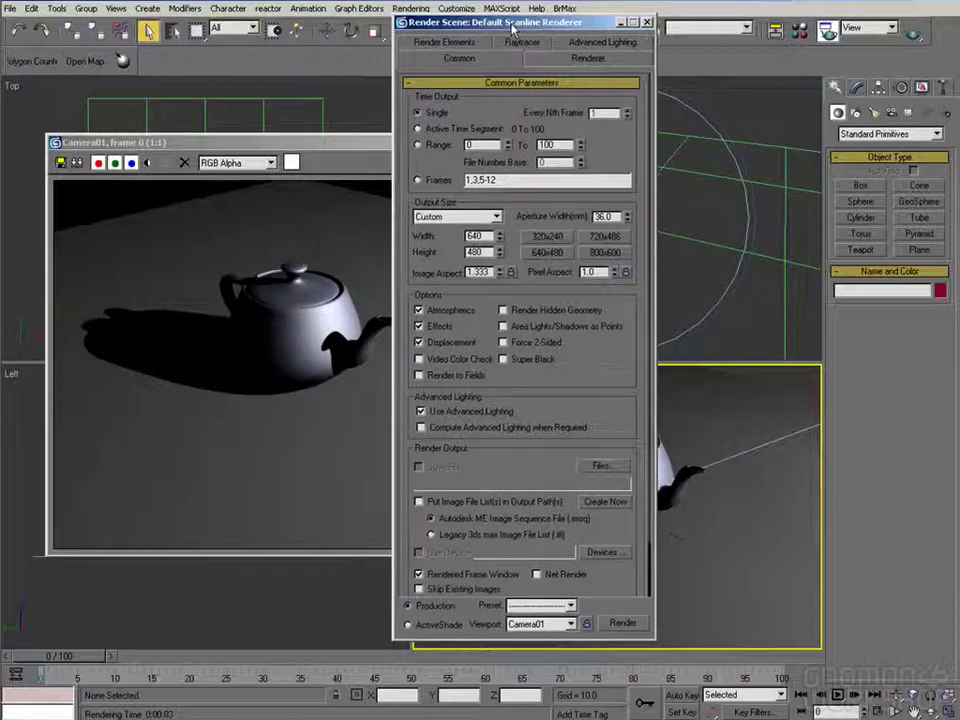
left_click(443, 43)
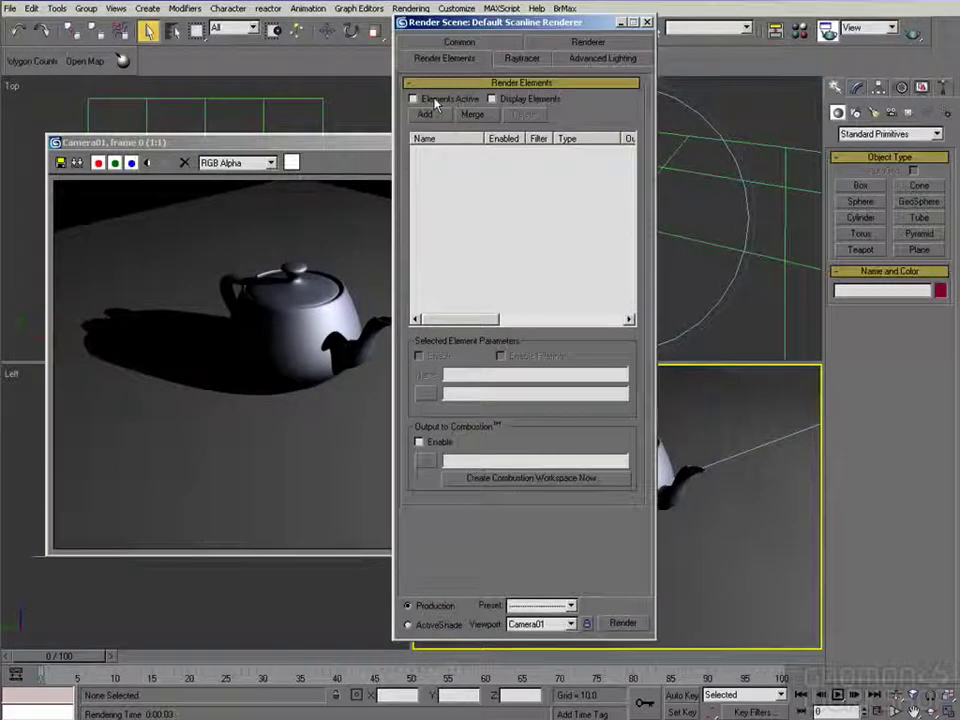
left_click(413, 99)
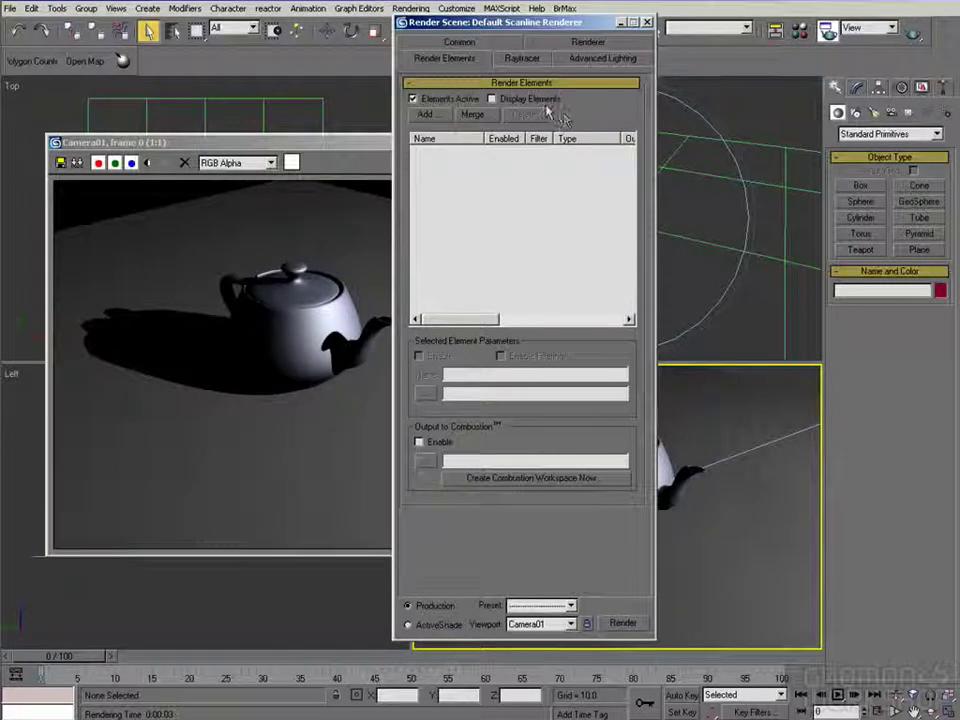
left_click(491, 99)
left_click_drag(428, 25, 486, 22)
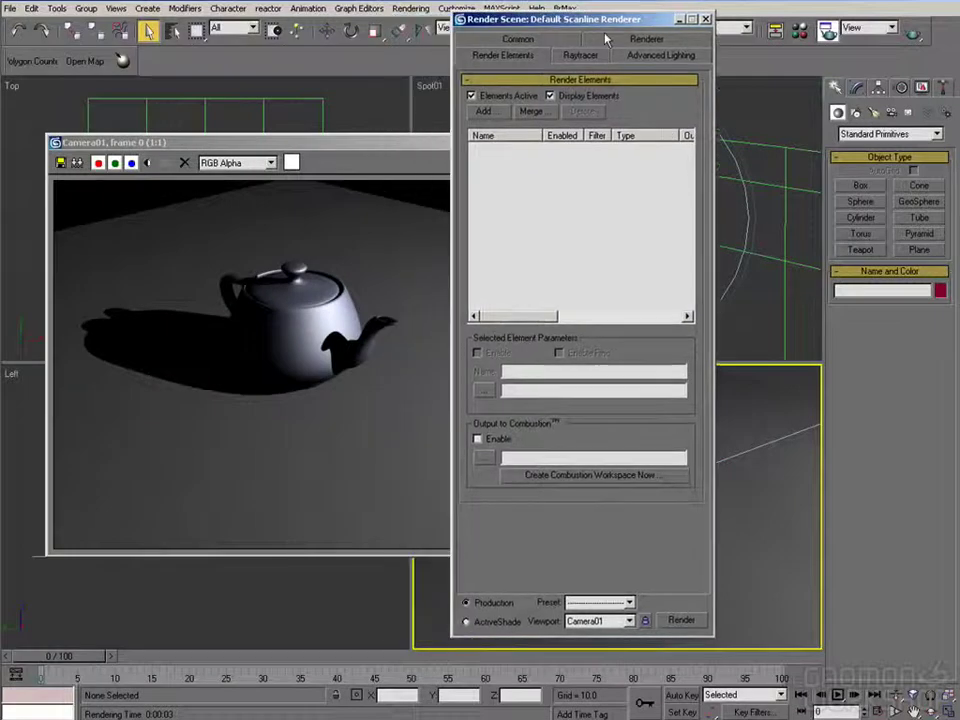
left_click_drag(540, 18, 624, 17)
Select Diffuse, Lighting, Shadow and Specular together in the list of render elements available to add
left_click(568, 111)
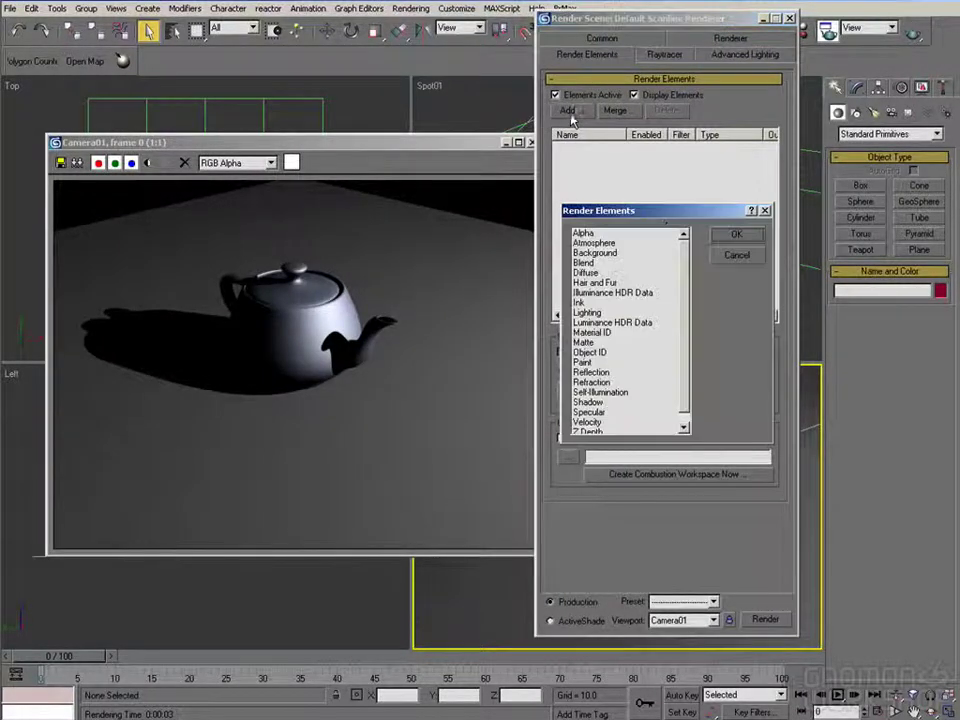
left_click_drag(654, 210, 590, 191)
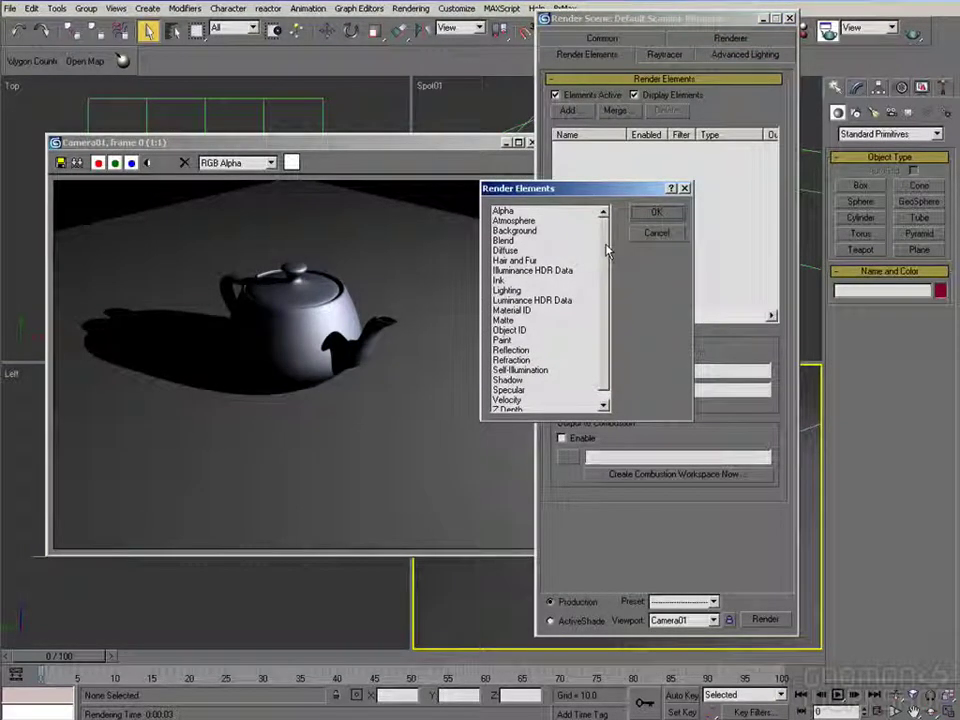
mouse_move(606, 245)
left_mouse_down()
mouse_move(606, 263)
mouse_move(606, 252)
left_mouse_up()
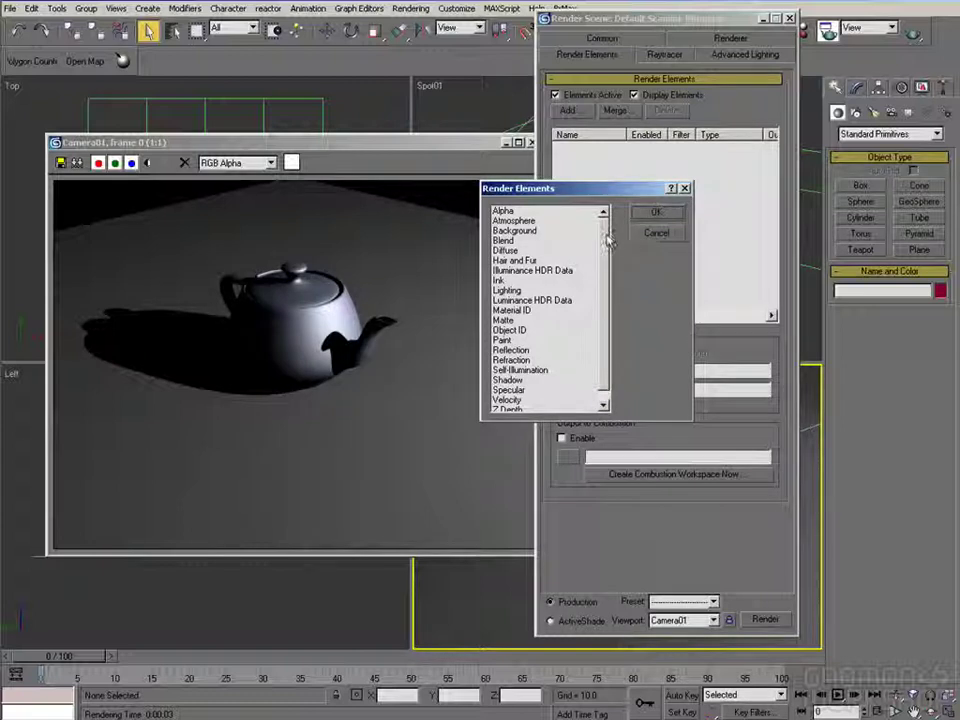
left_click_drag(607, 240, 607, 235)
left_click(513, 251)
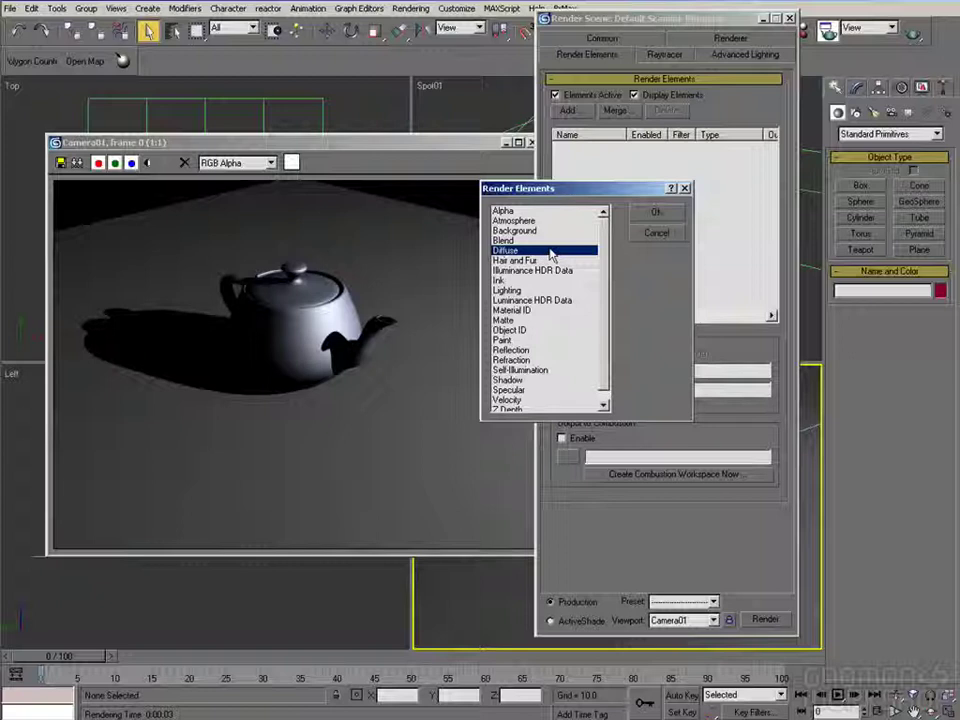
left_click(508, 290, "ctrl")
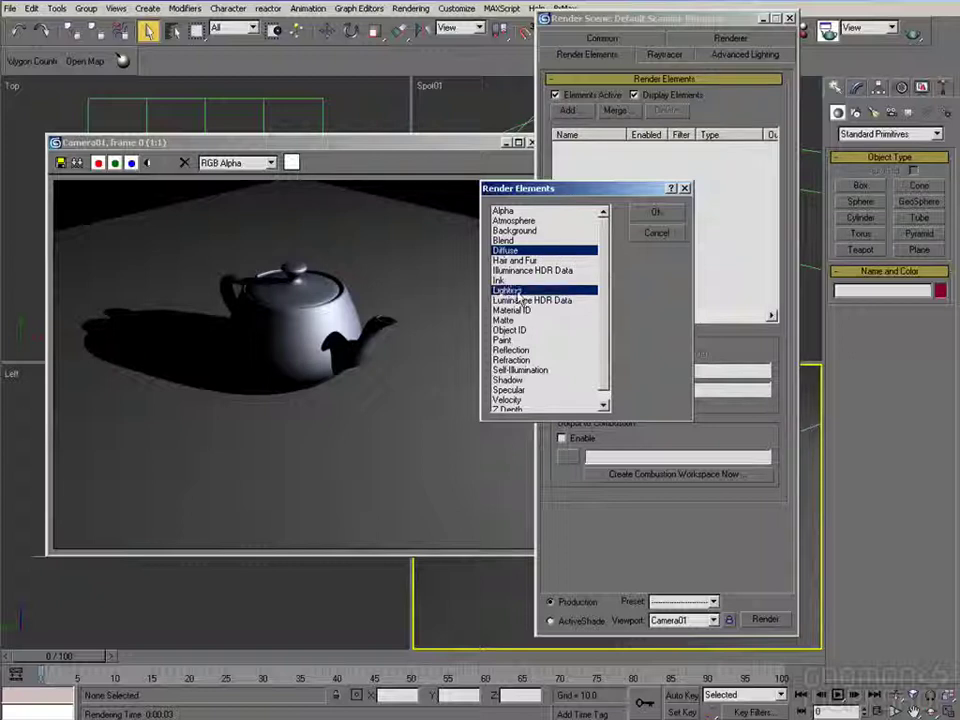
scroll(607, 313, "down", 1)
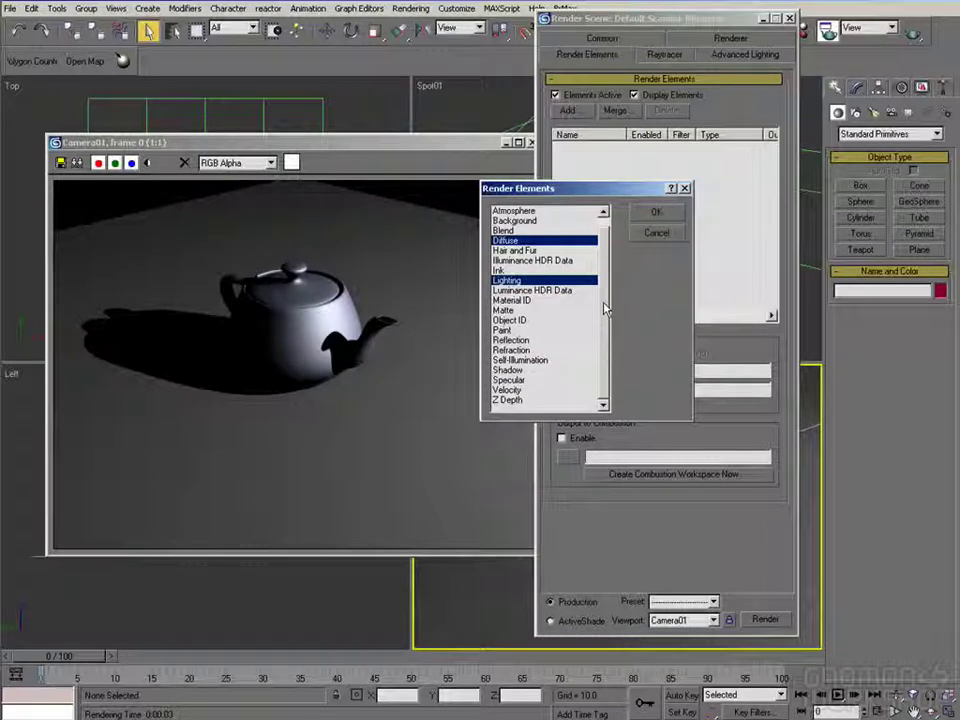
left_click(524, 371, "ctrl")
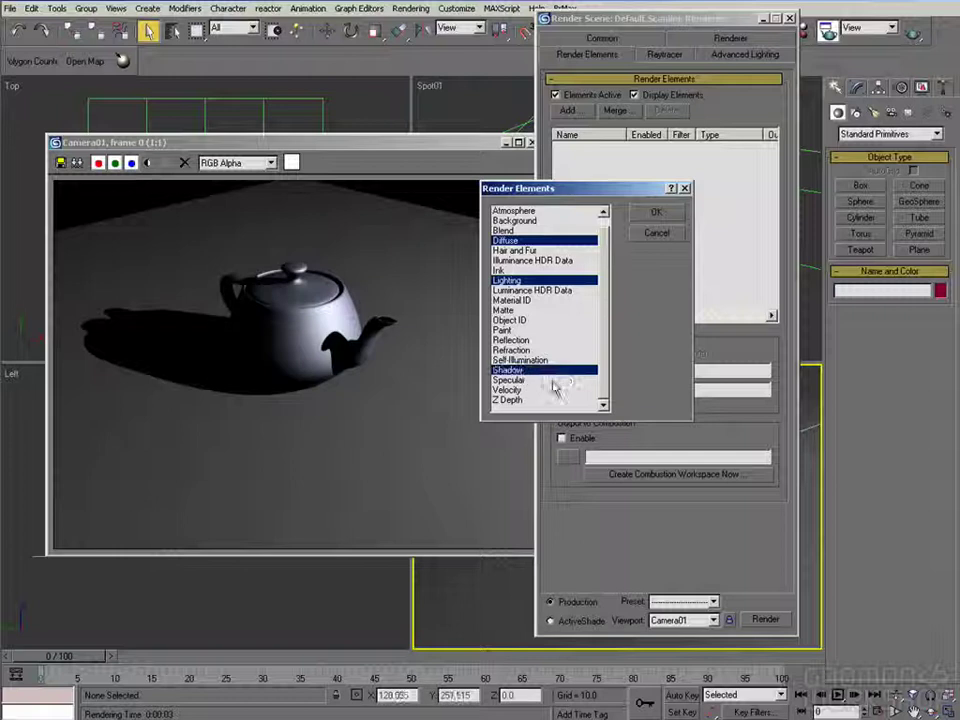
left_click(512, 380, "ctrl")
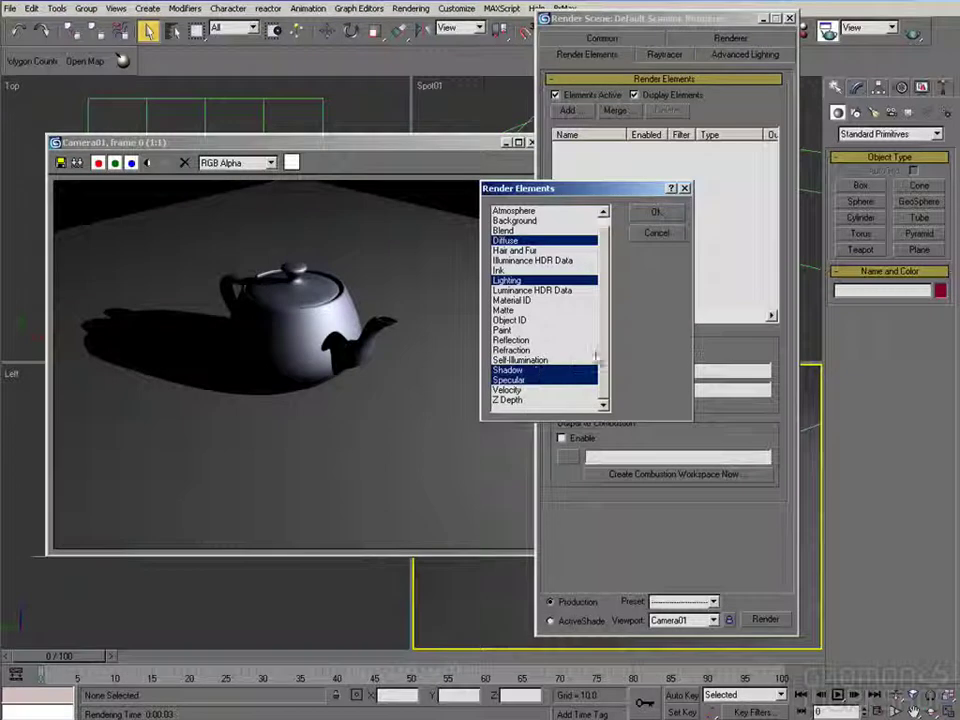
scroll(604, 352, "up", 1)
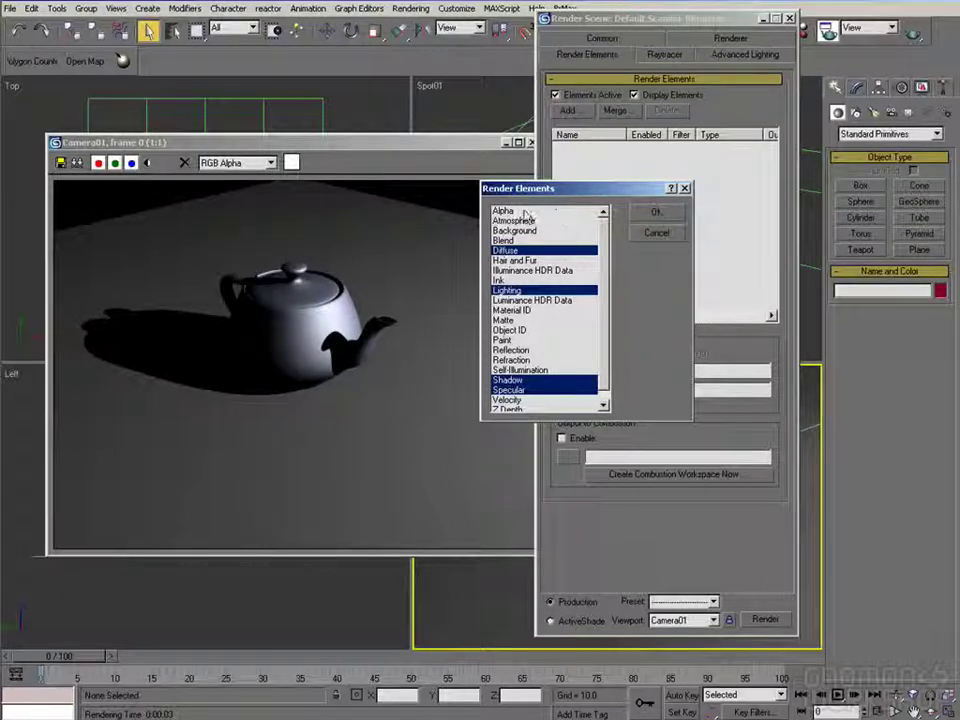
View the rendered frame's alpha channel, return to its colour display, and add the four selected render elements
left_click(148, 162)
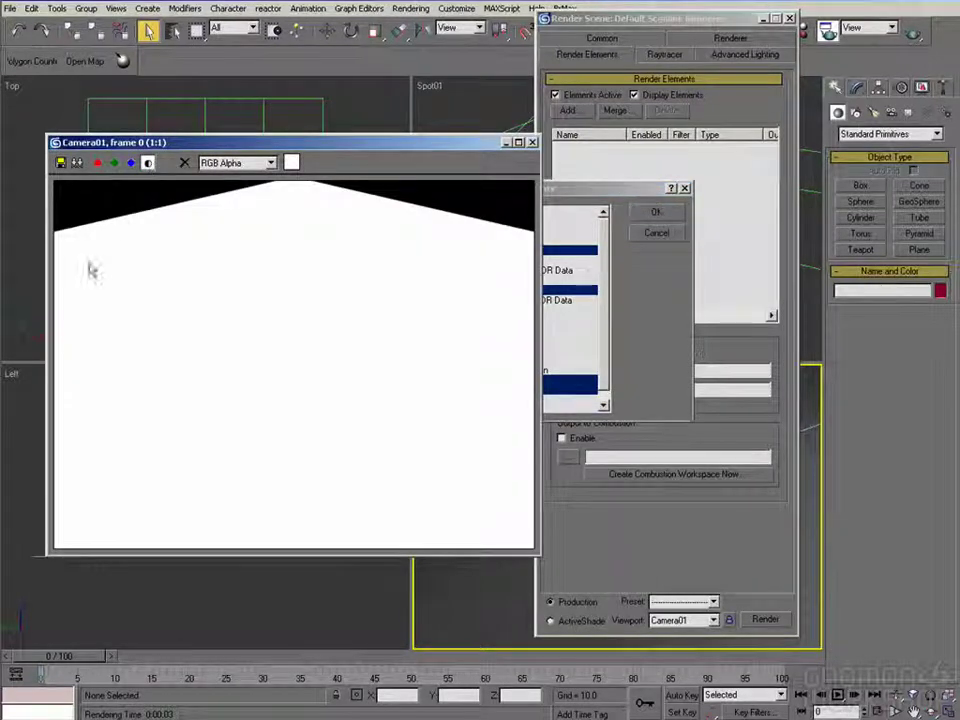
left_click(148, 163)
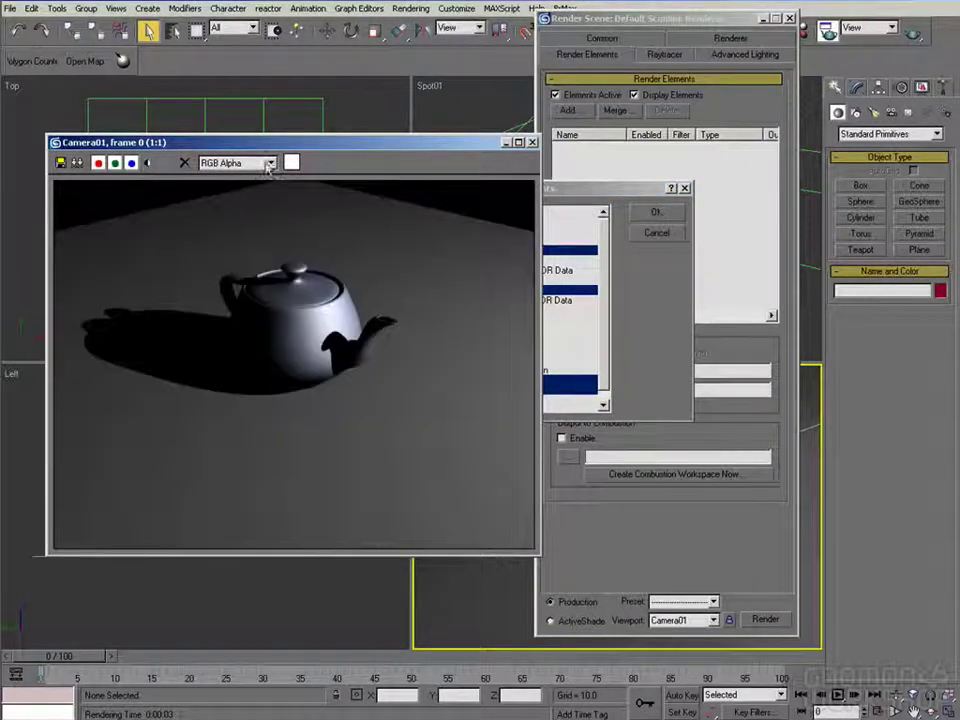
left_click(612, 195)
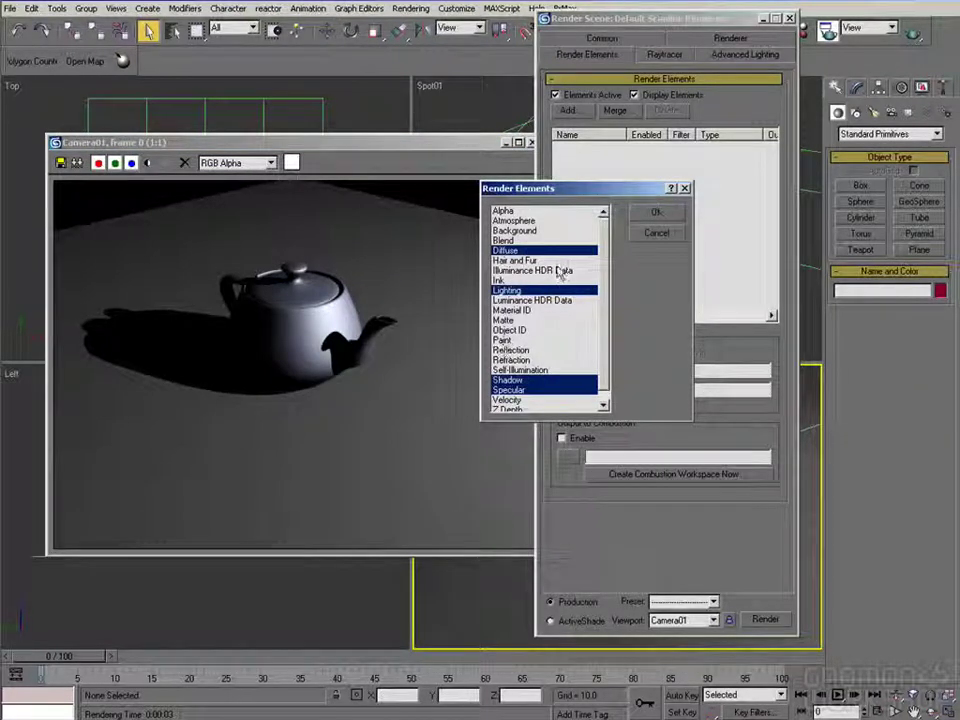
left_click(658, 213)
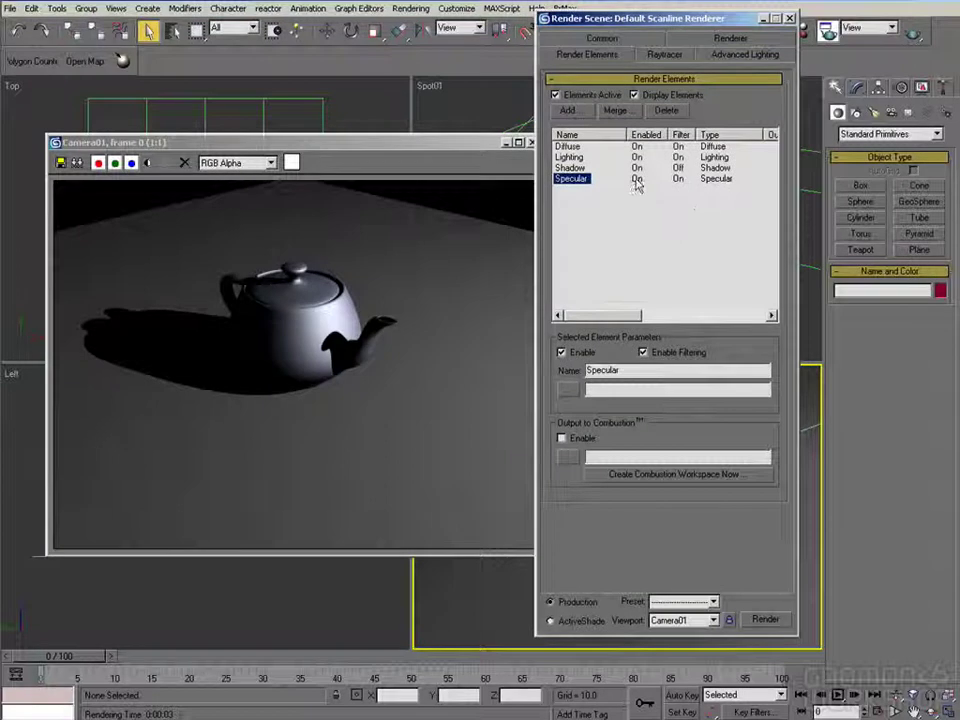
Review the parameters of the Diffuse, Lighting, Shadow and Specular render elements one by one
left_click(568, 147)
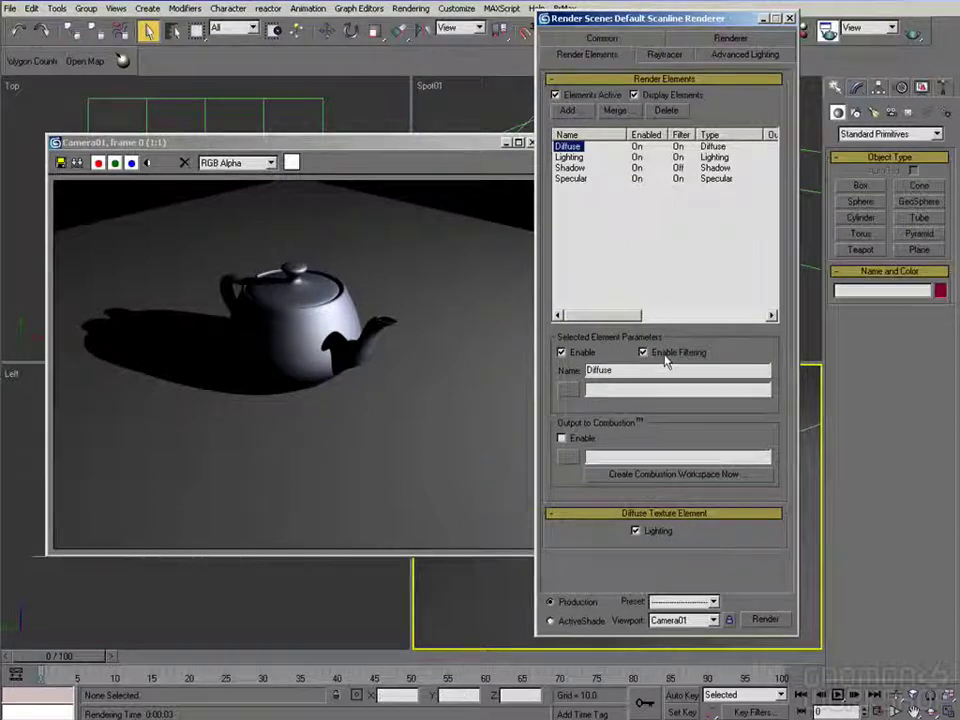
left_click(574, 159)
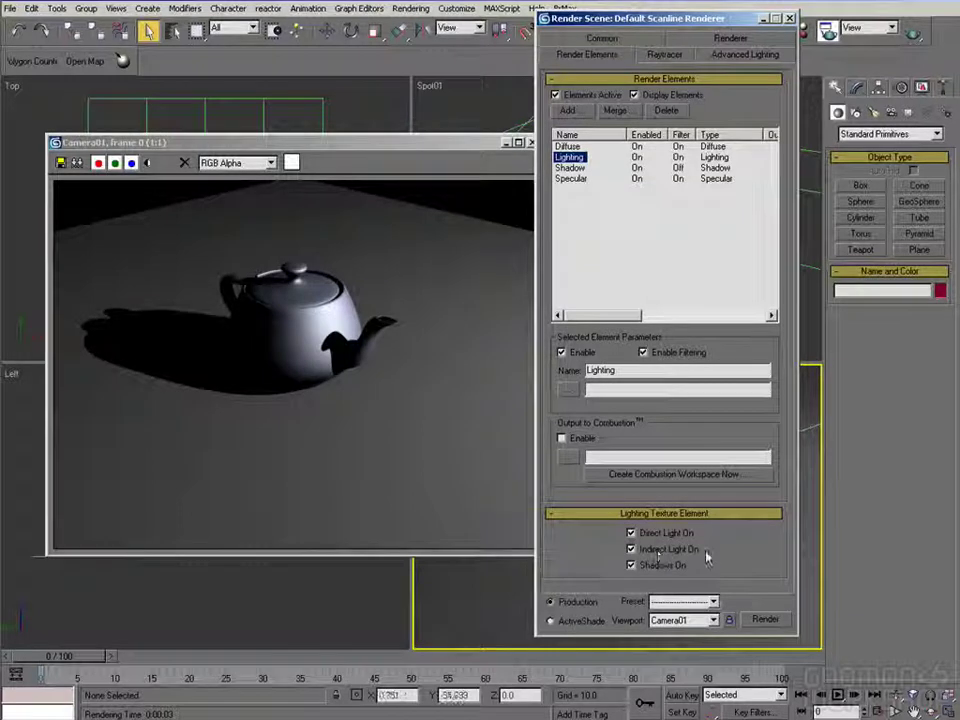
left_click(570, 168)
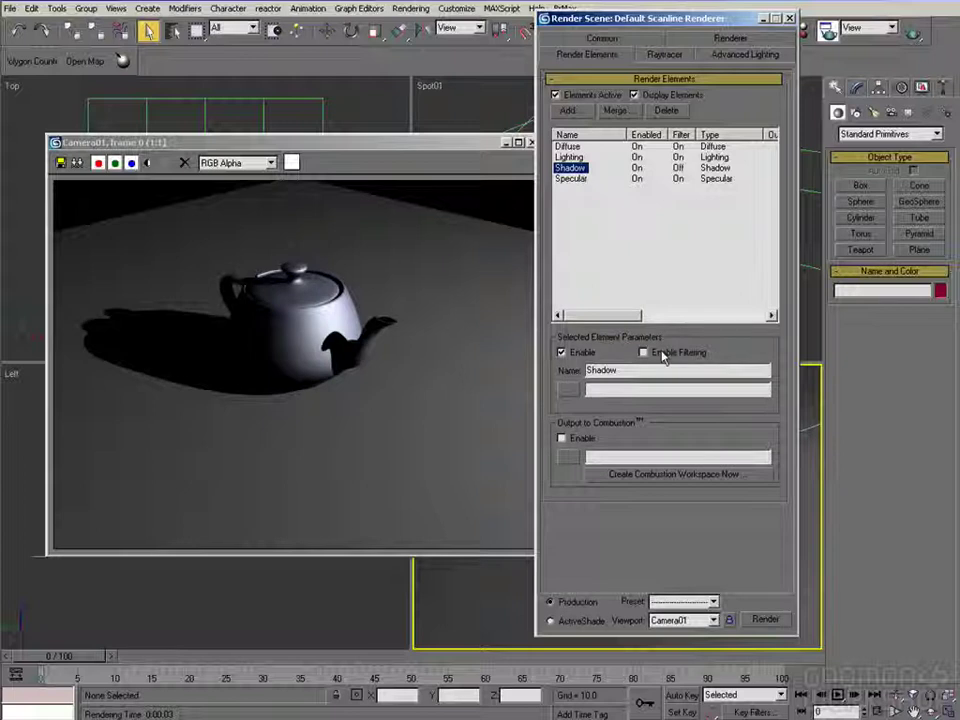
left_click(584, 186)
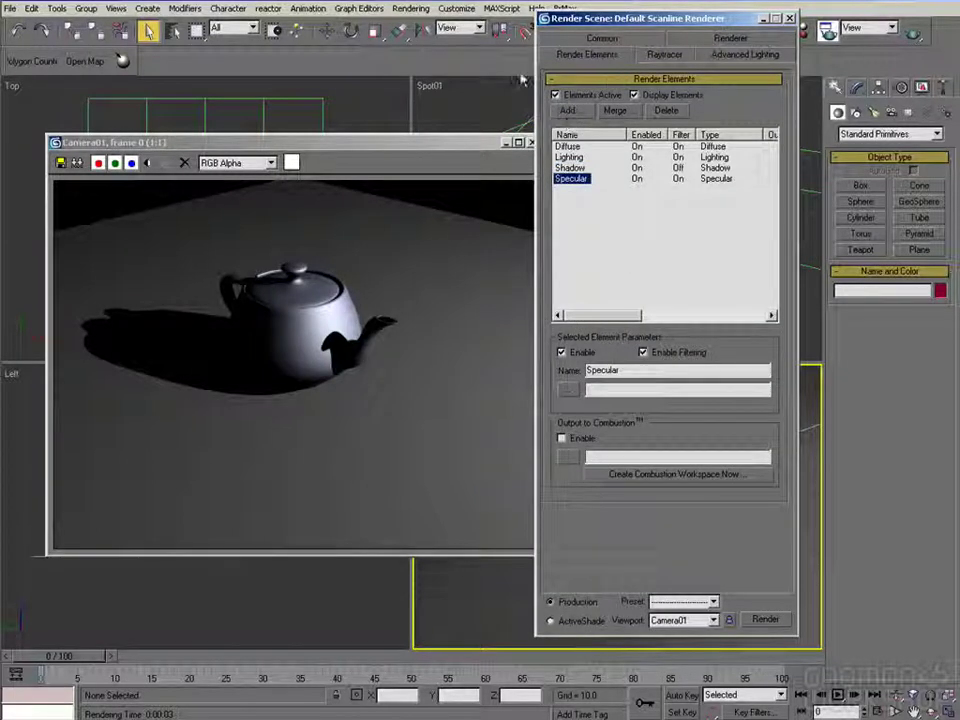
Arrange the frame window and render settings side by side and render Camera01 with the four render elements
left_click_drag(469, 142, 450, 146)
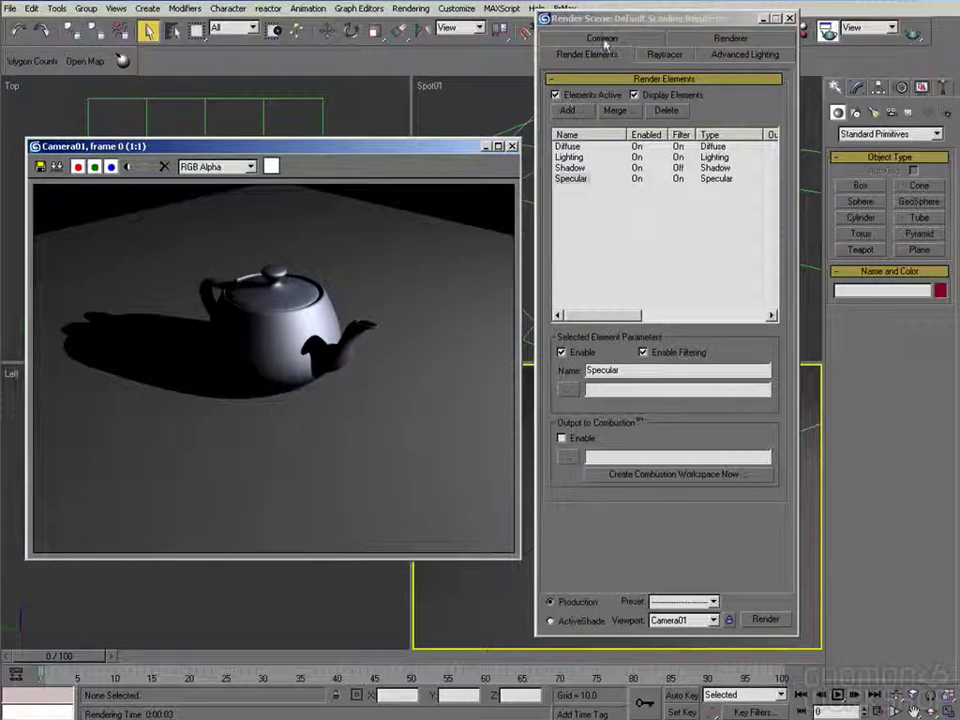
left_click_drag(603, 20, 591, 24)
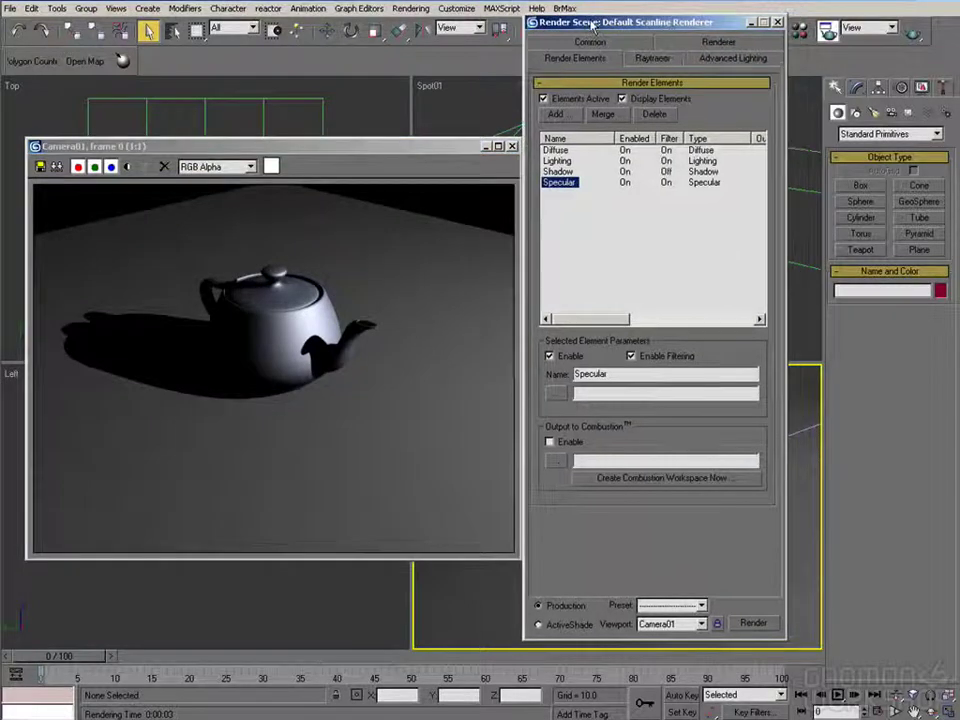
left_click(753, 624)
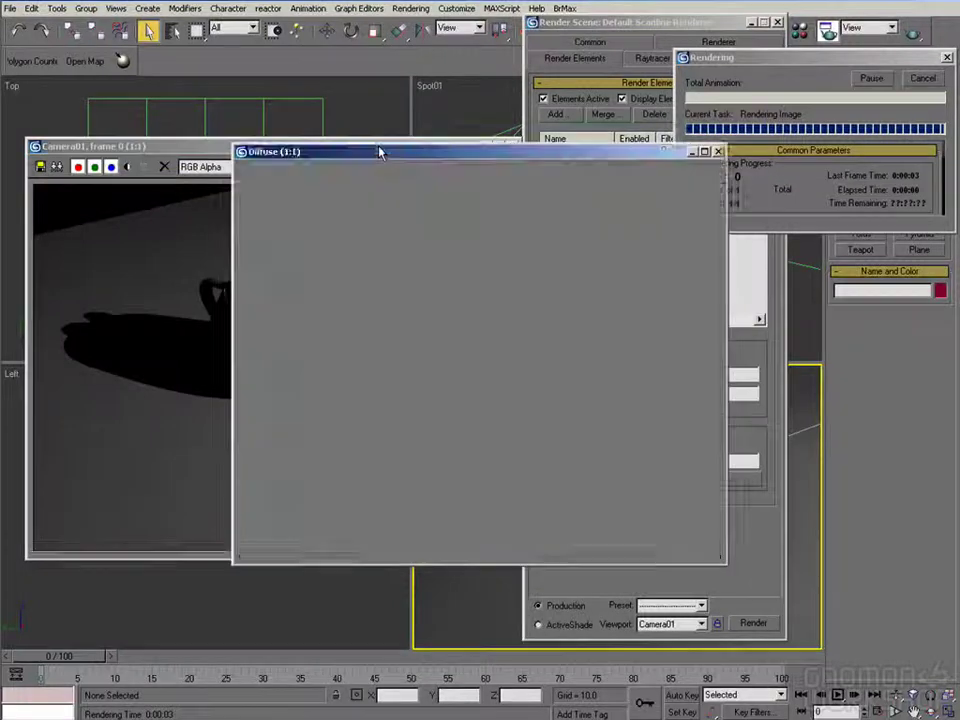
left_click_drag(380, 152, 517, 189)
left_click(855, 185)
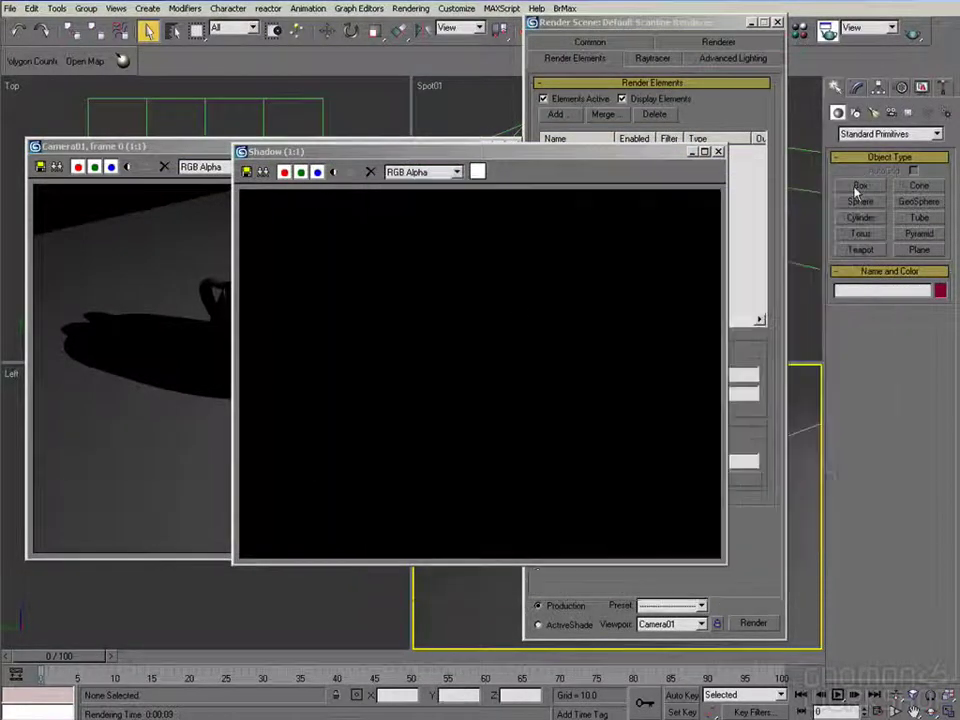
Check the alpha channel of the rendered Shadow element against its colour display
left_click(334, 172)
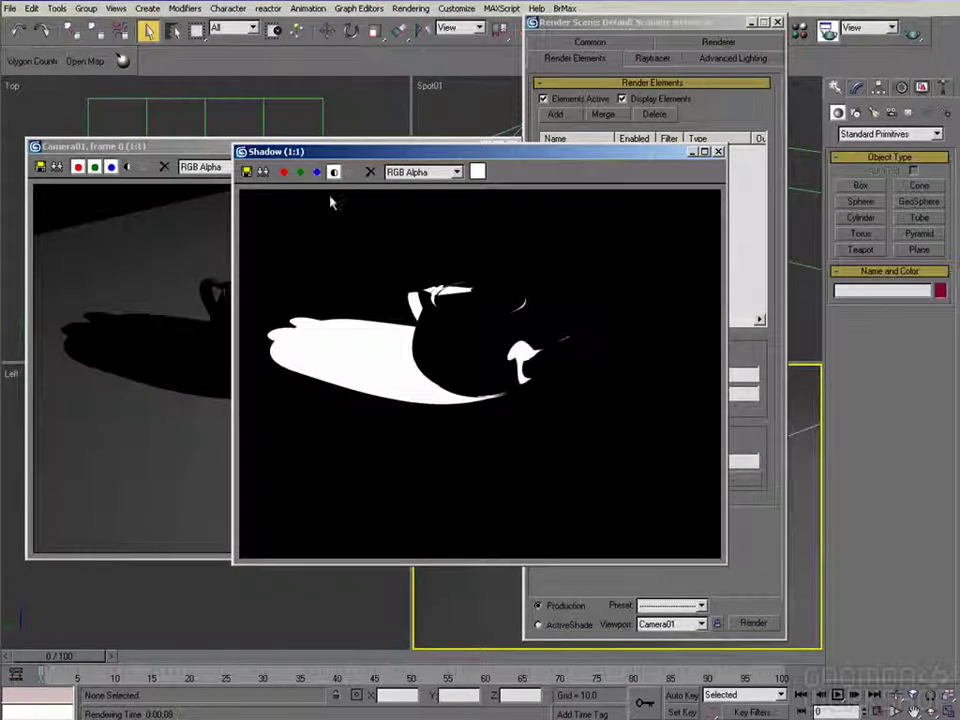
left_click(335, 174)
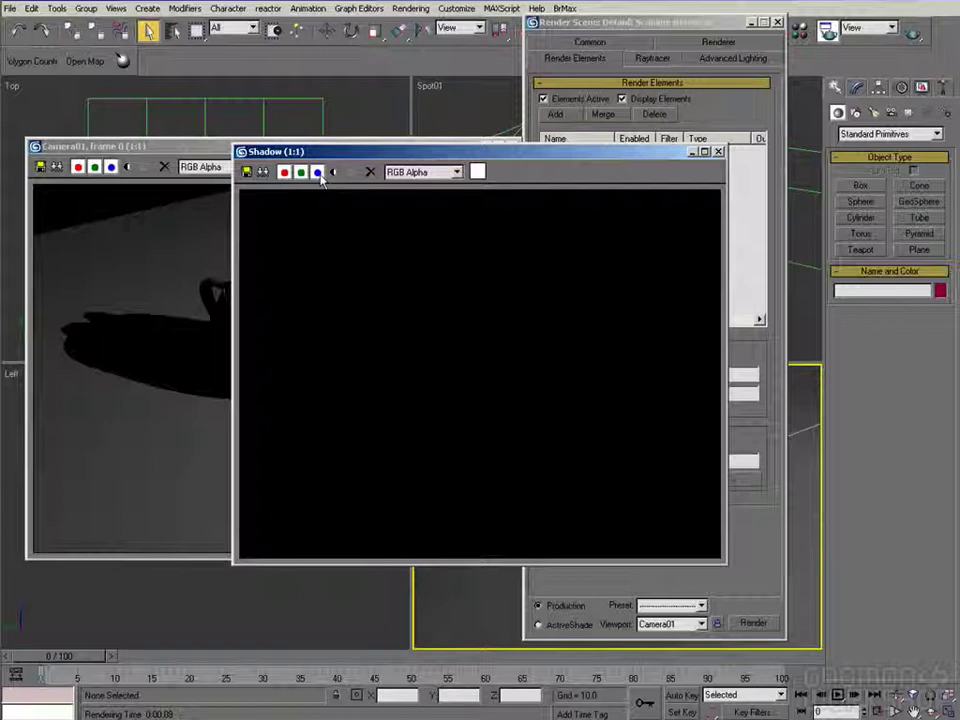
left_click(334, 172)
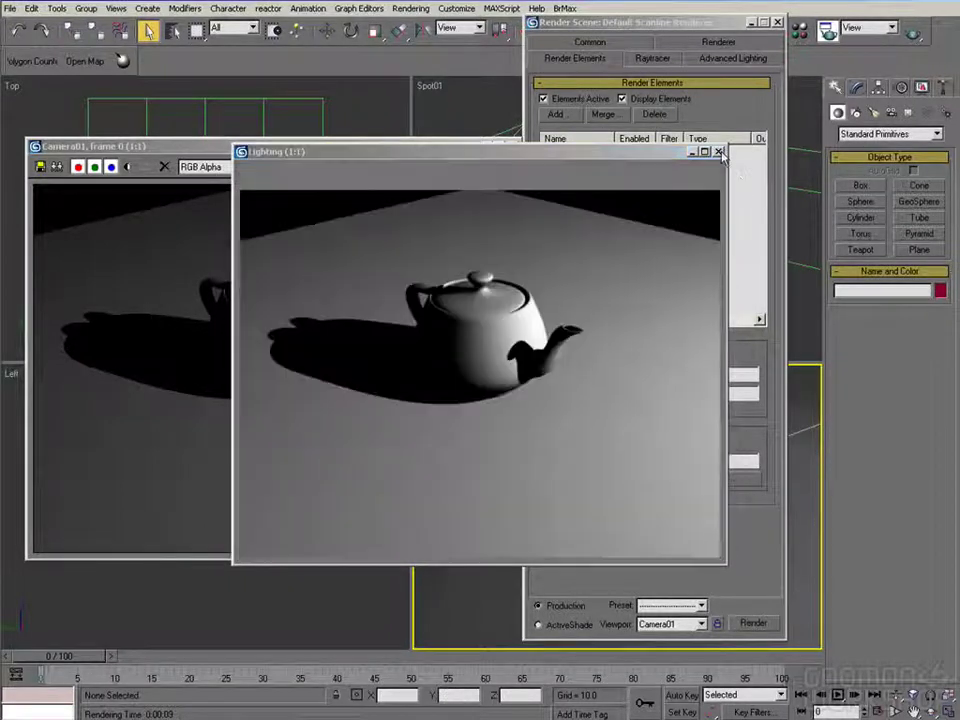
Inspect the Lighting and Diffuse element renders, check the Diffuse element's parameters, and close both render windows
left_click_drag(435, 157, 518, 197)
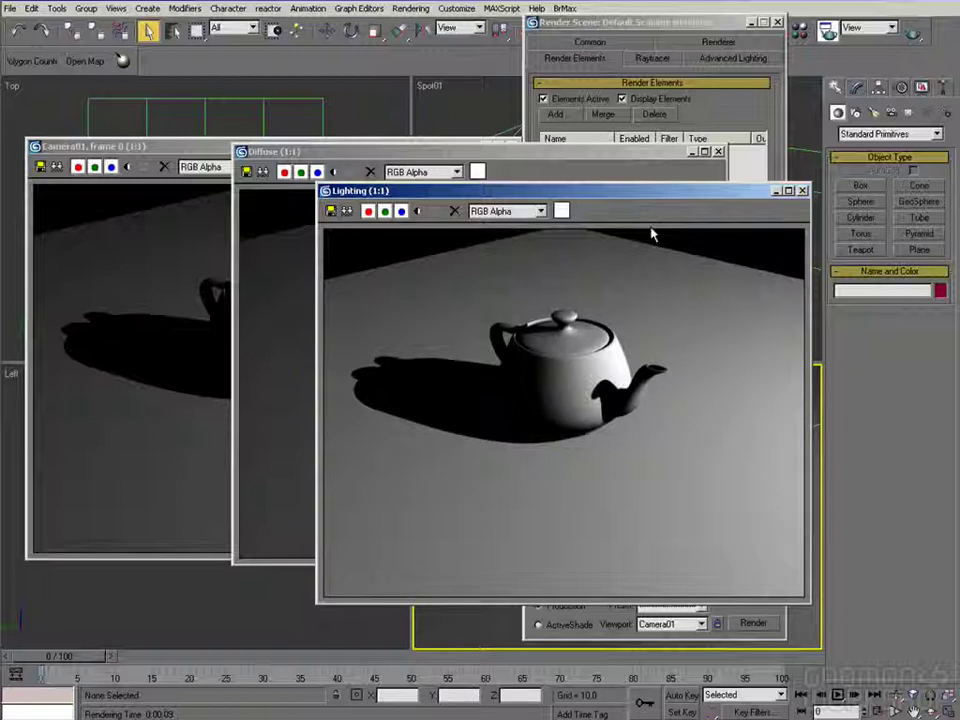
left_click(805, 191)
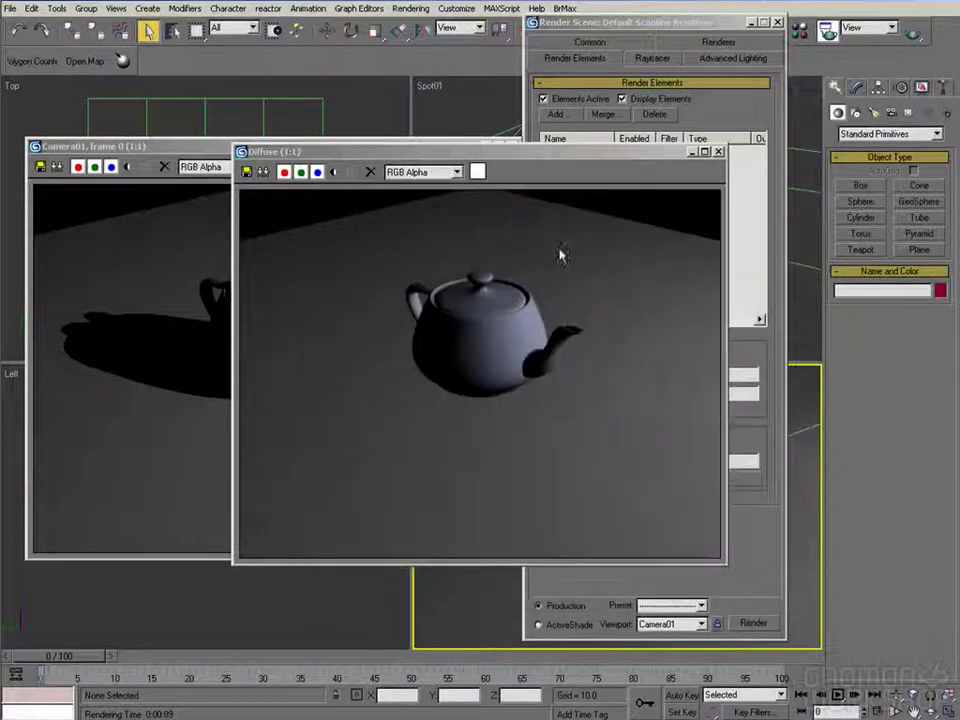
left_click_drag(440, 156, 500, 168)
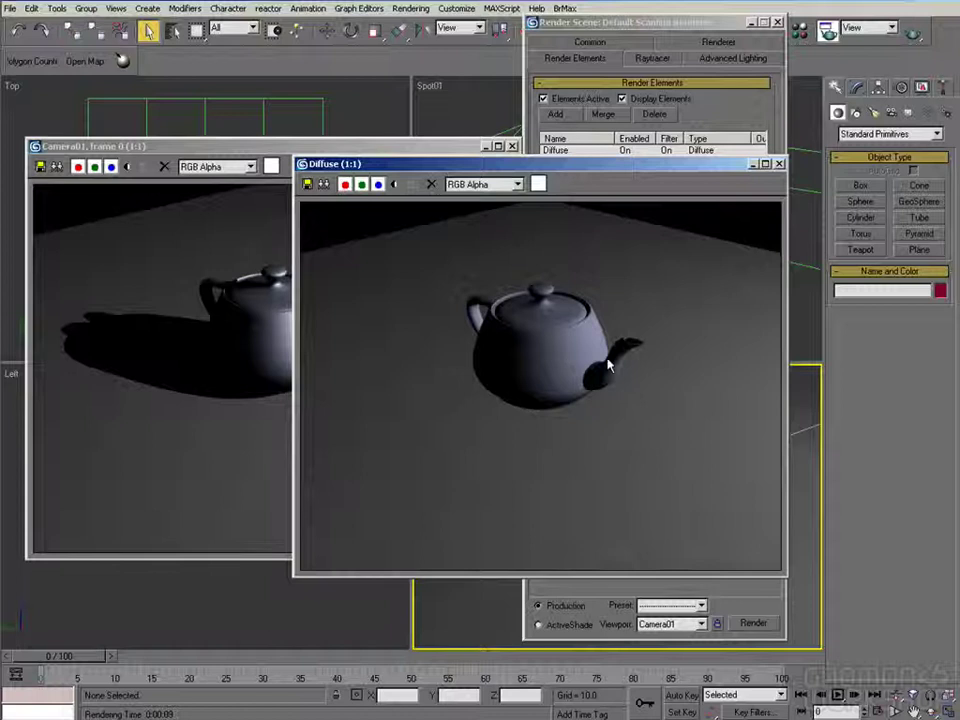
left_click_drag(660, 162, 482, 167)
left_click(560, 151)
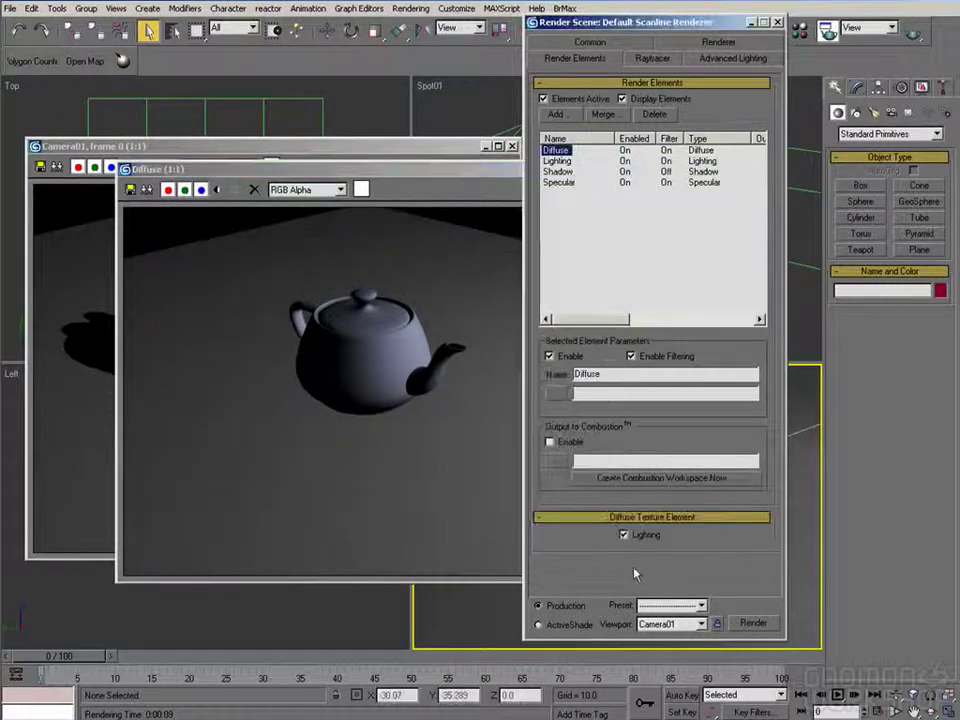
left_click(405, 316)
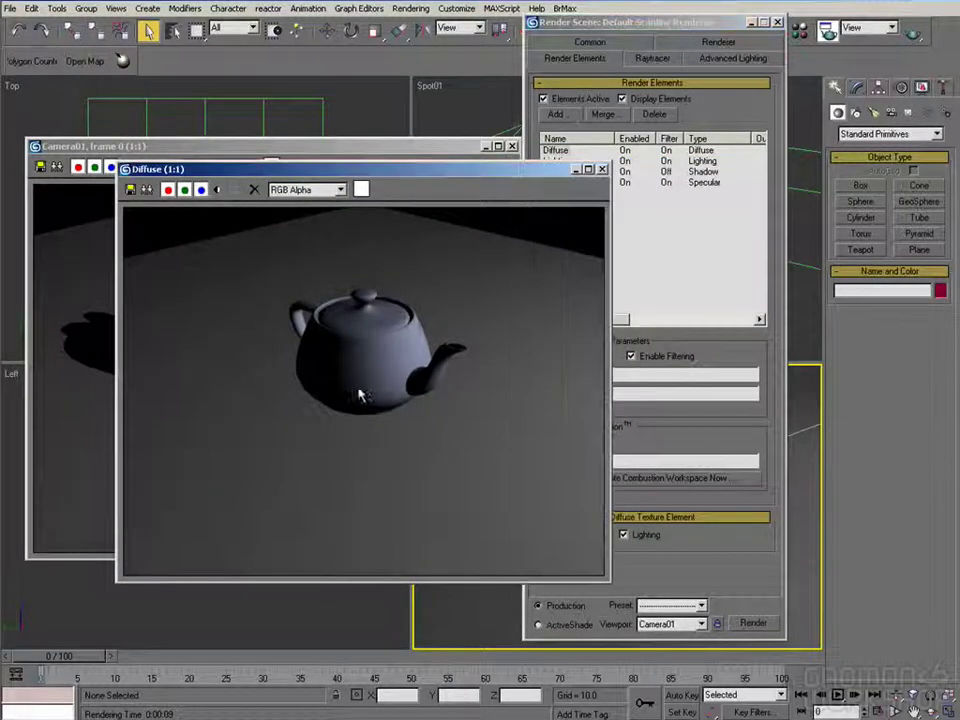
left_click(601, 169)
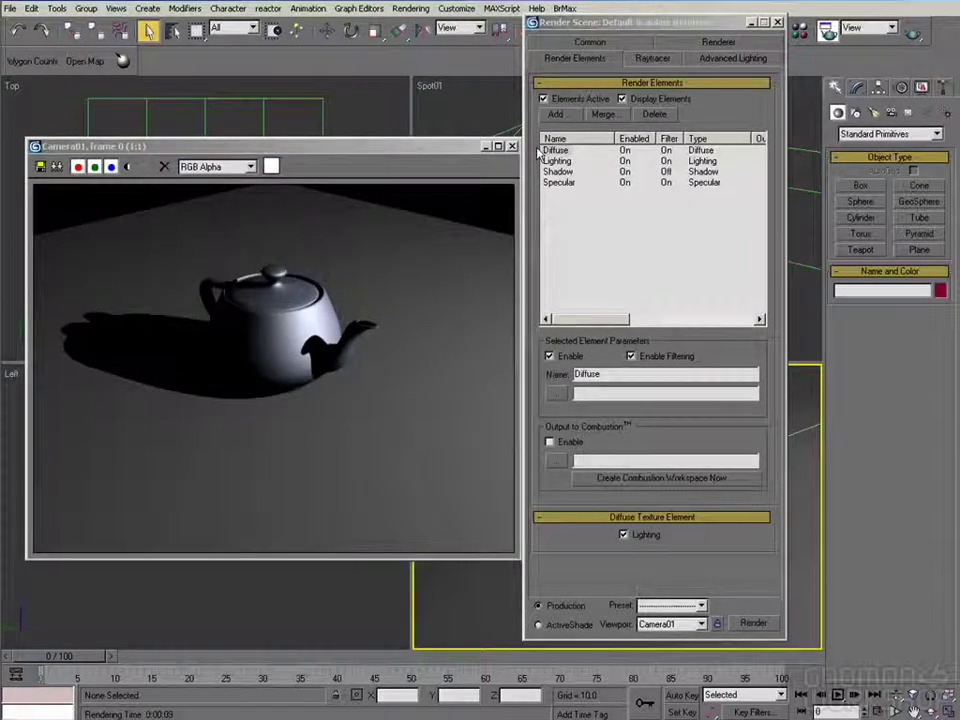
Set the render output file to Teapot_.tga in the Scanline_Elements folder, accepting the 32-bit compressed, pre-multiplied alpha Targa options
left_click(590, 42)
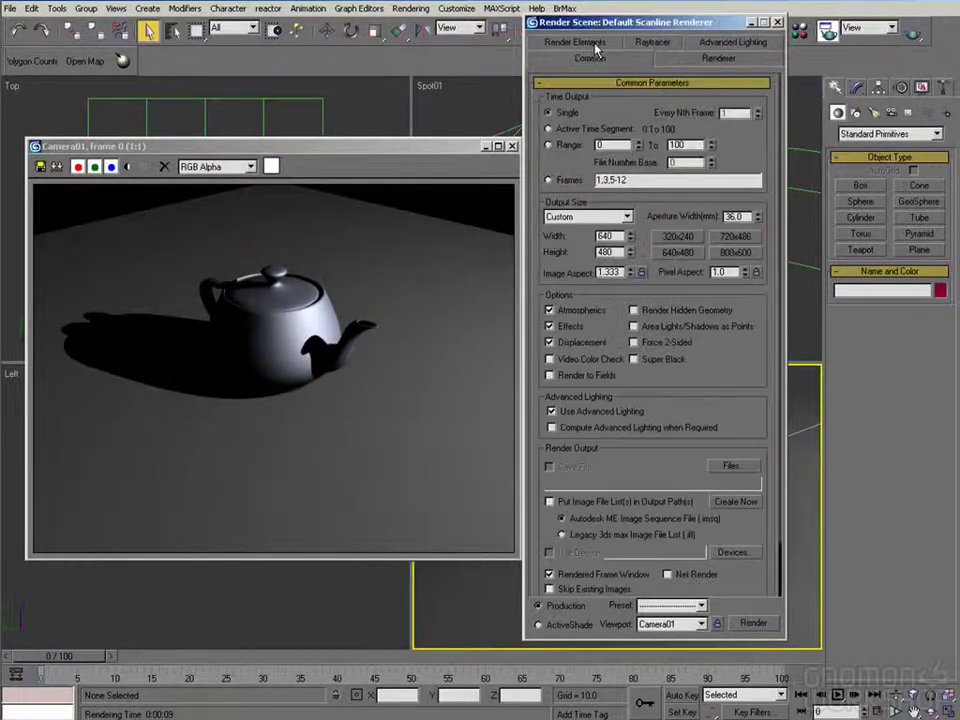
left_click(733, 468)
key("ctrl+v")
key("Return")
type("Teapot_")
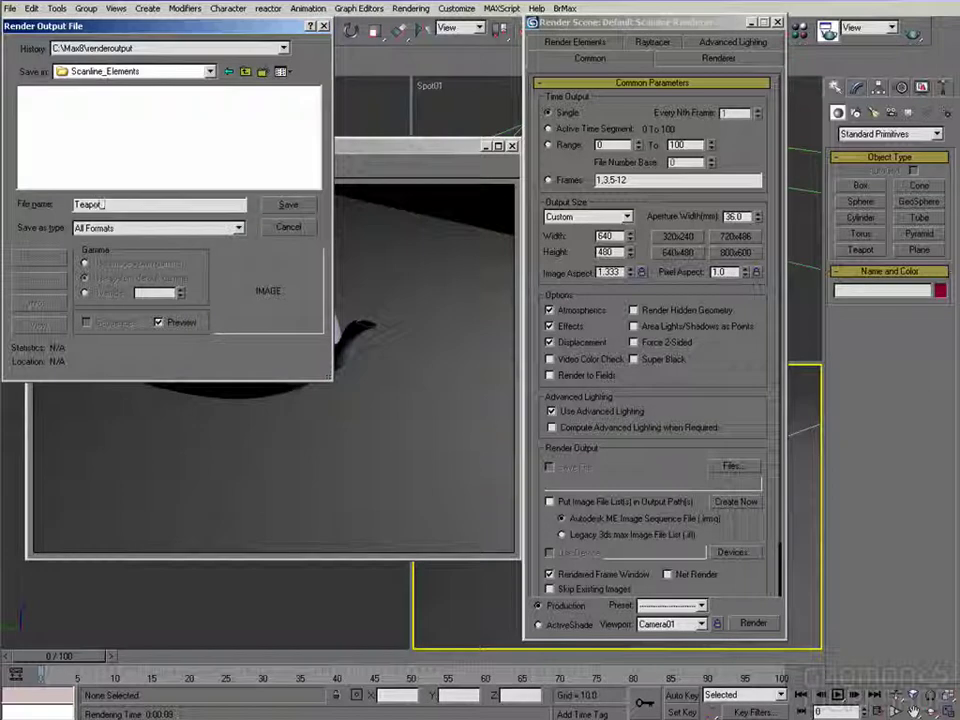
type(".tga")
key("Return")
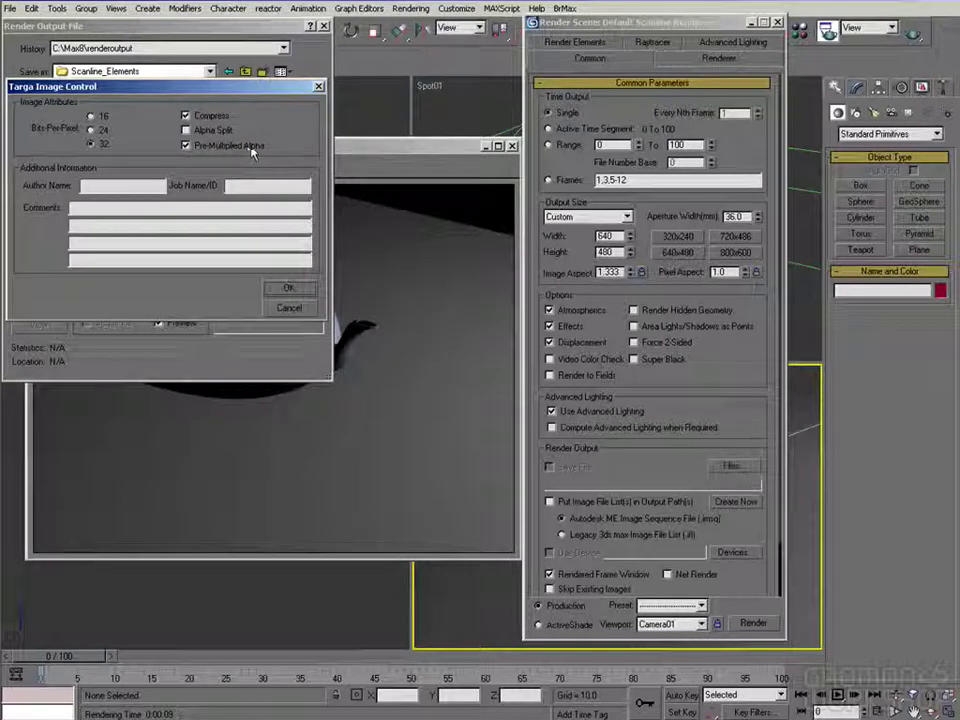
left_click(289, 290)
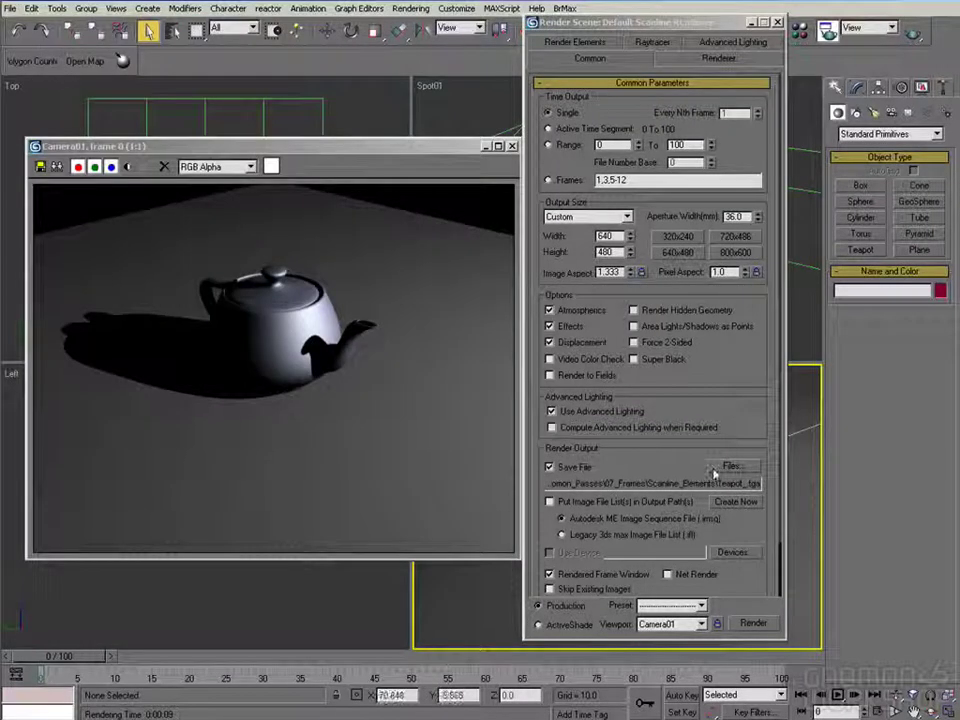
Review the output file path of the Diffuse render element
left_click(585, 45)
left_click(557, 151)
left_click_drag(575, 393, 697, 409)
left_click(694, 397)
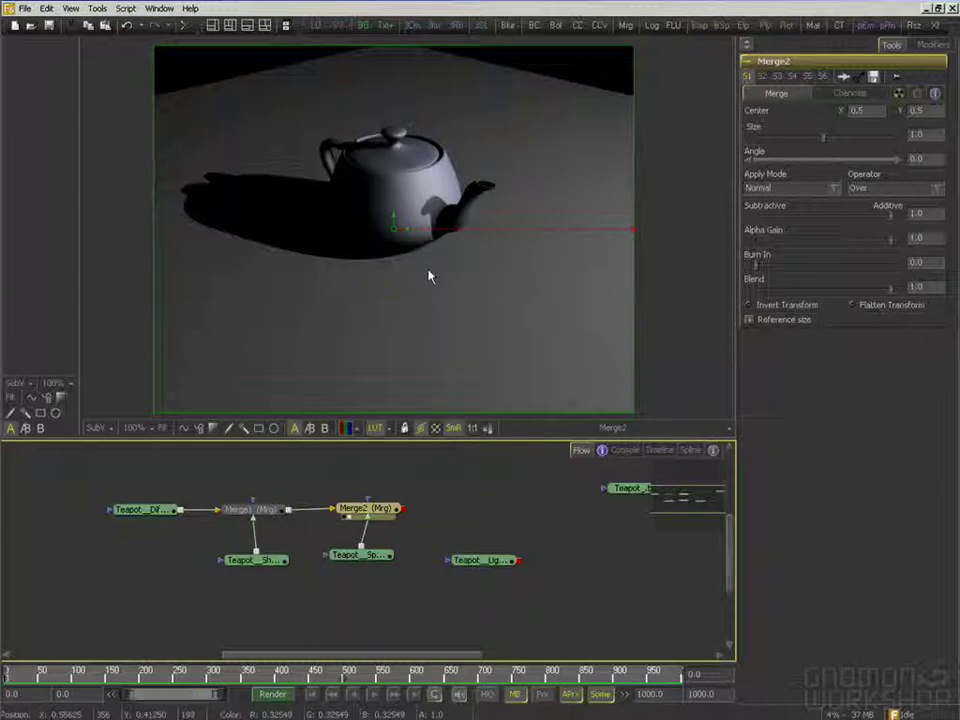
In Fusion, view the Specular pass loader on its own and examine its alpha channel
left_click(378, 560)
left_click(380, 510)
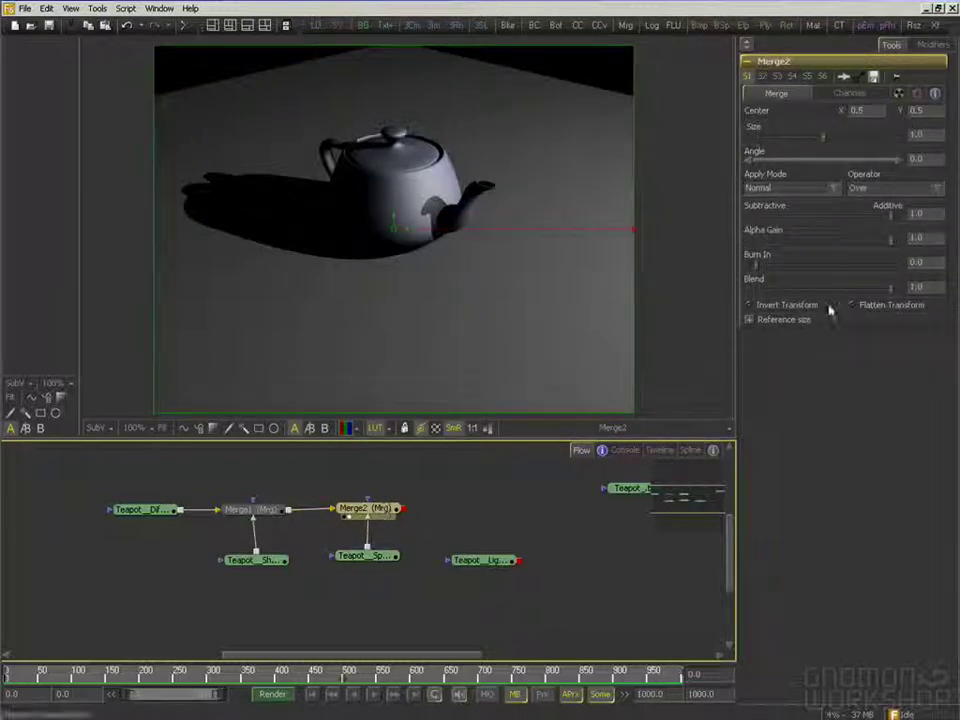
left_click_drag(366, 561, 405, 290)
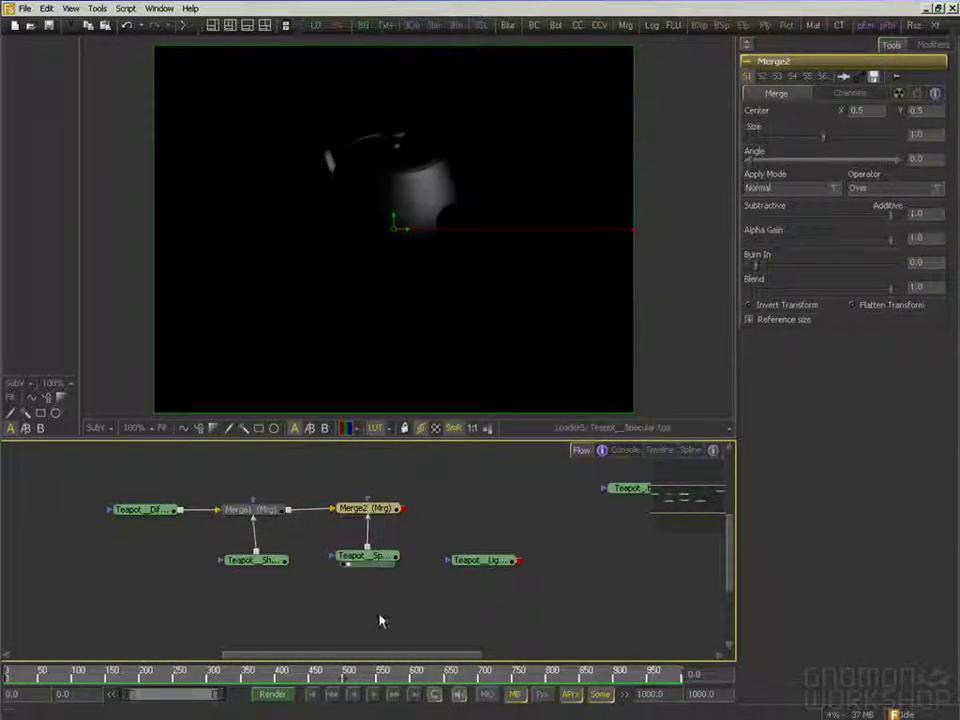
left_click(348, 429)
left_click(347, 430)
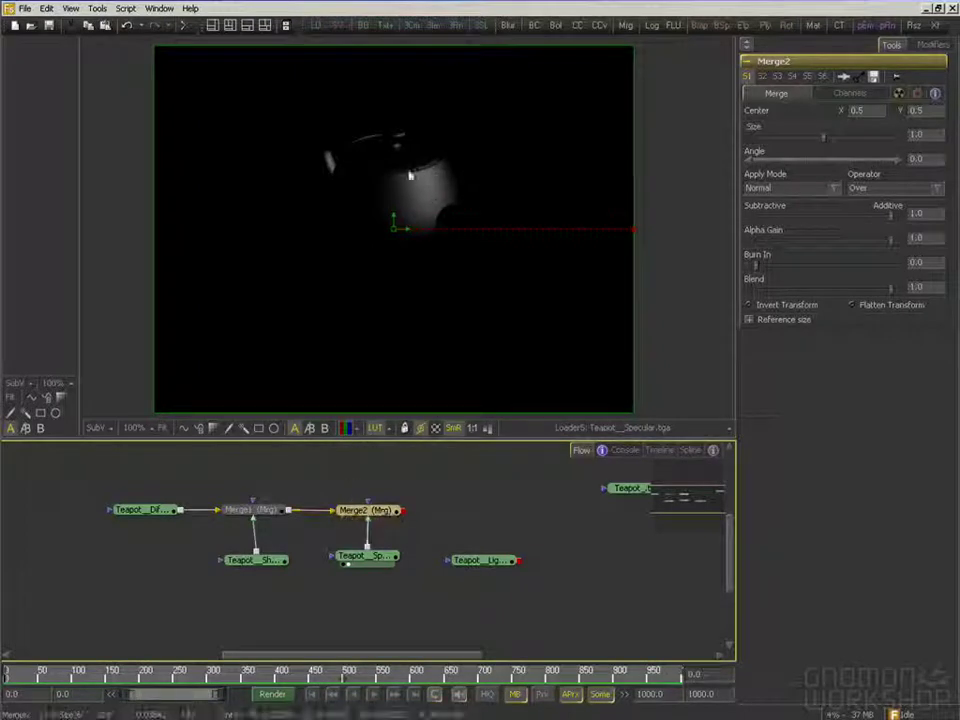
Display the Merge2 result in the viewer and set its Alpha Gain to 0.0
left_click_drag(386, 508, 364, 253)
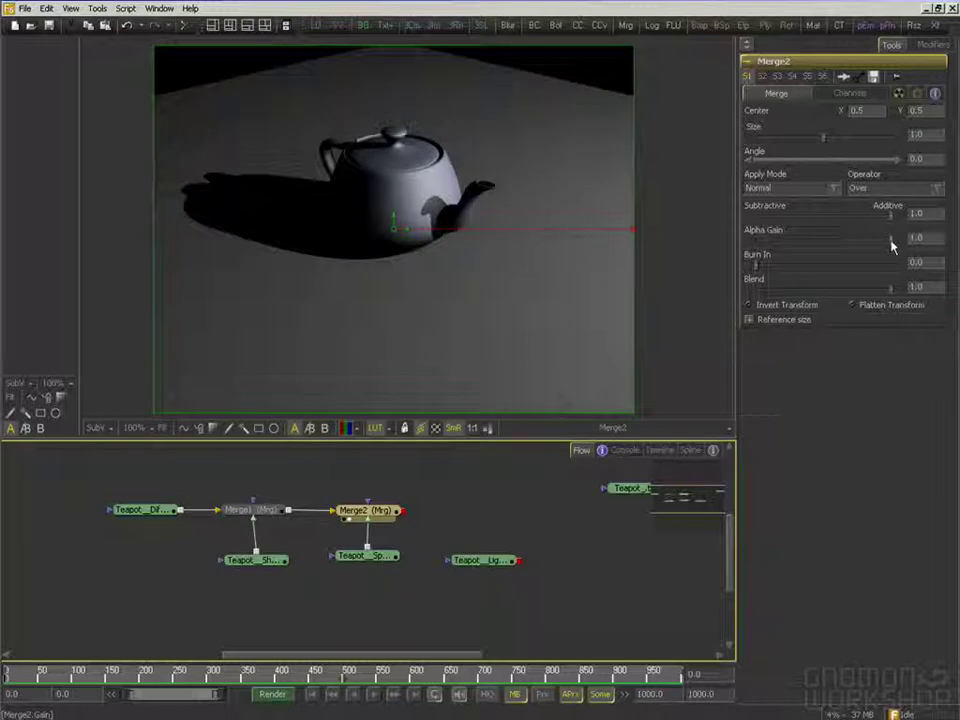
left_click_drag(893, 245, 755, 245)
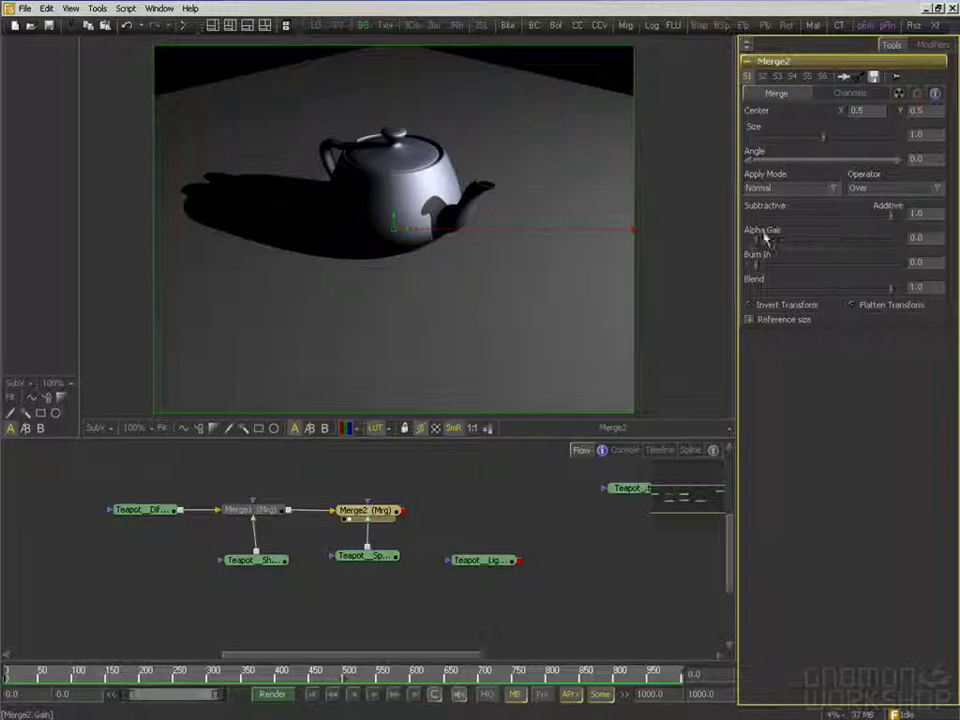
Display the alpha channel of the Shadow pass in the viewer
left_click(259, 561)
left_click_drag(324, 304, 325, 307)
left_click(346, 429)
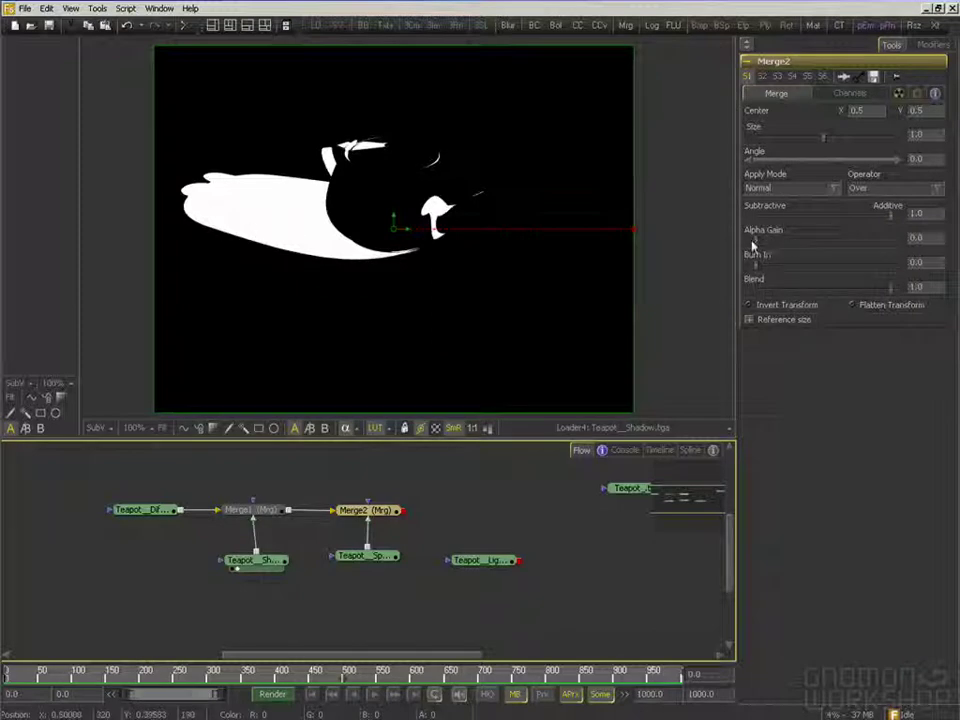
Try Merge2's Alpha Gain at 1.0, return it to 0.0, and switch the viewer back to colour
left_click_drag(757, 242, 893, 243)
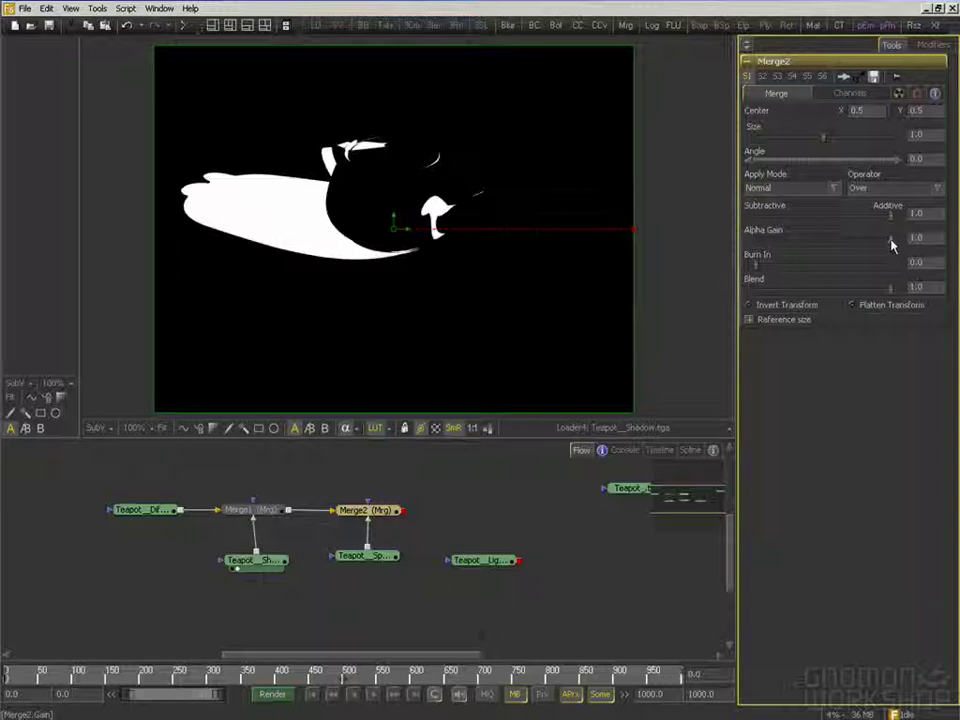
left_click_drag(881, 246, 757, 241)
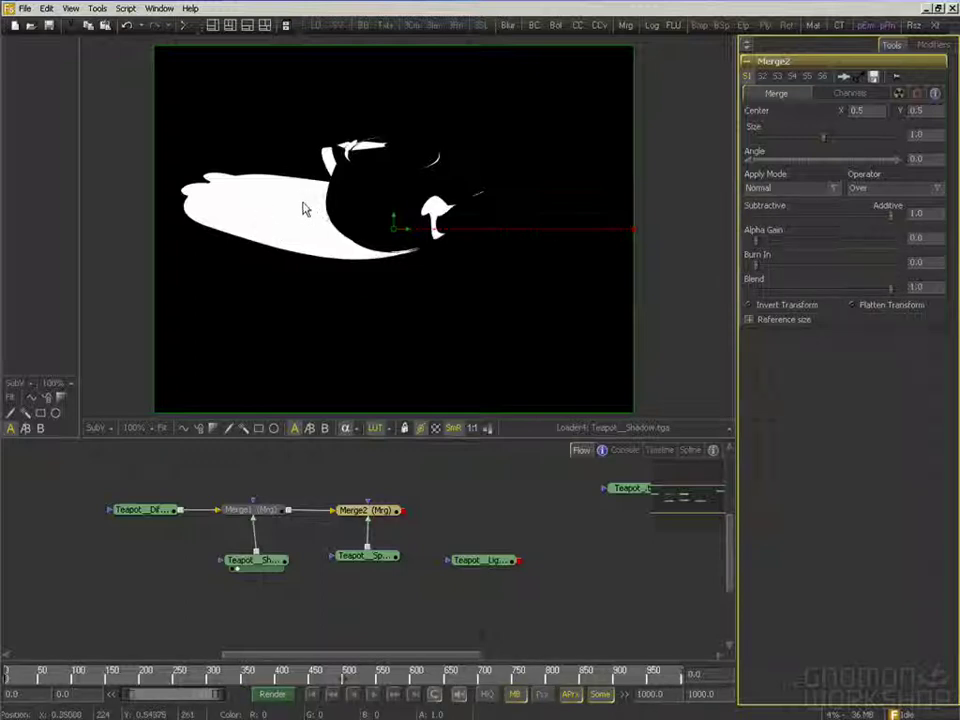
left_click(345, 428)
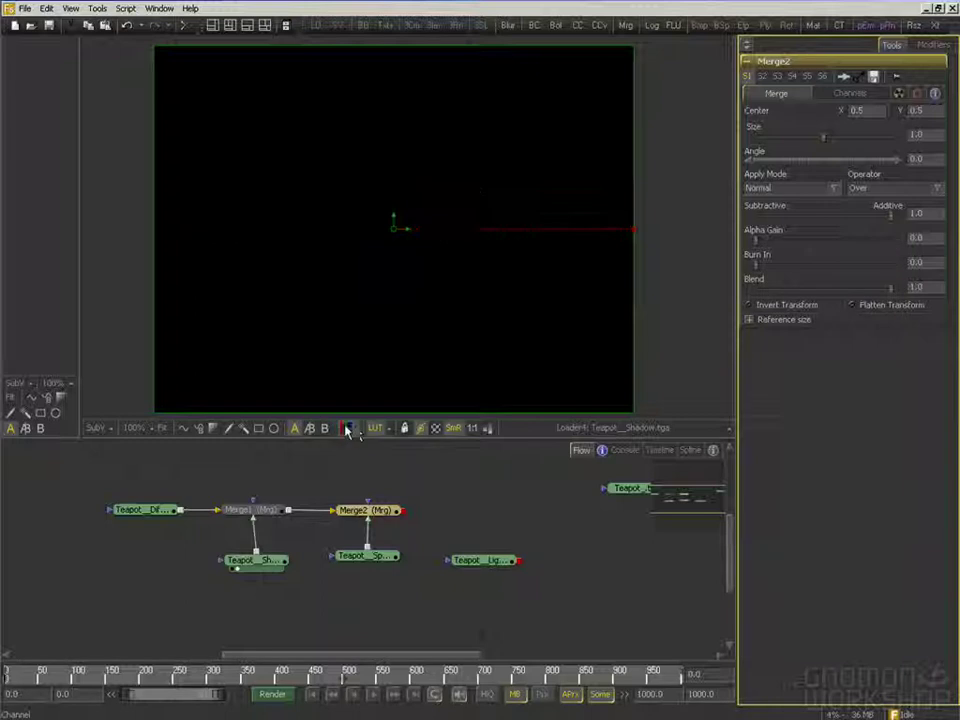
Compare the Merge2 result with the Specular pass in the viewer
left_click_drag(380, 515, 390, 229)
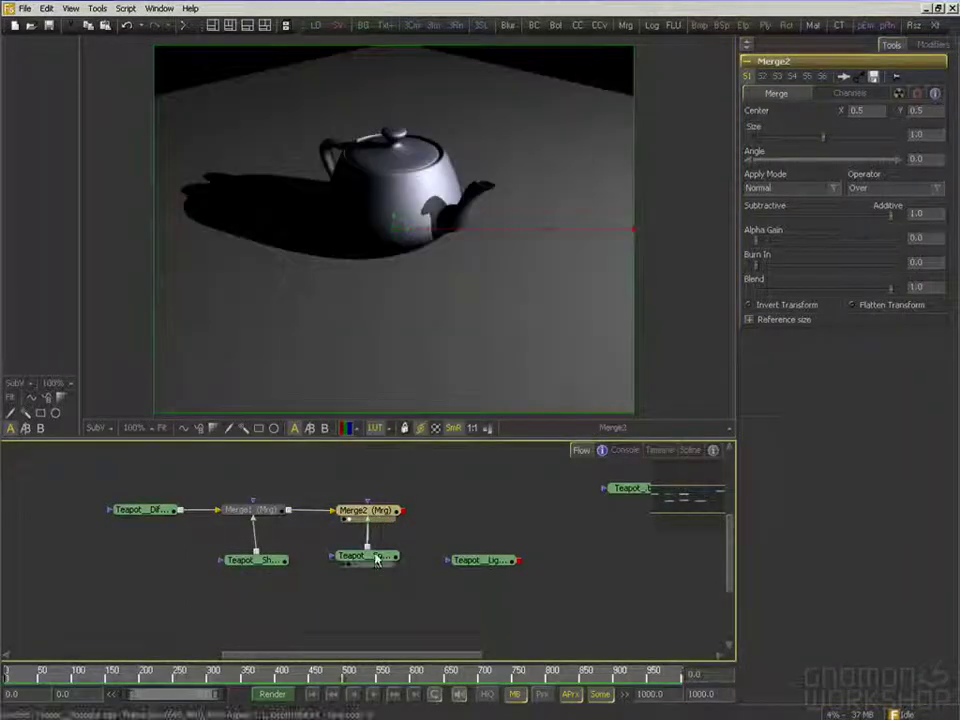
left_click(373, 558)
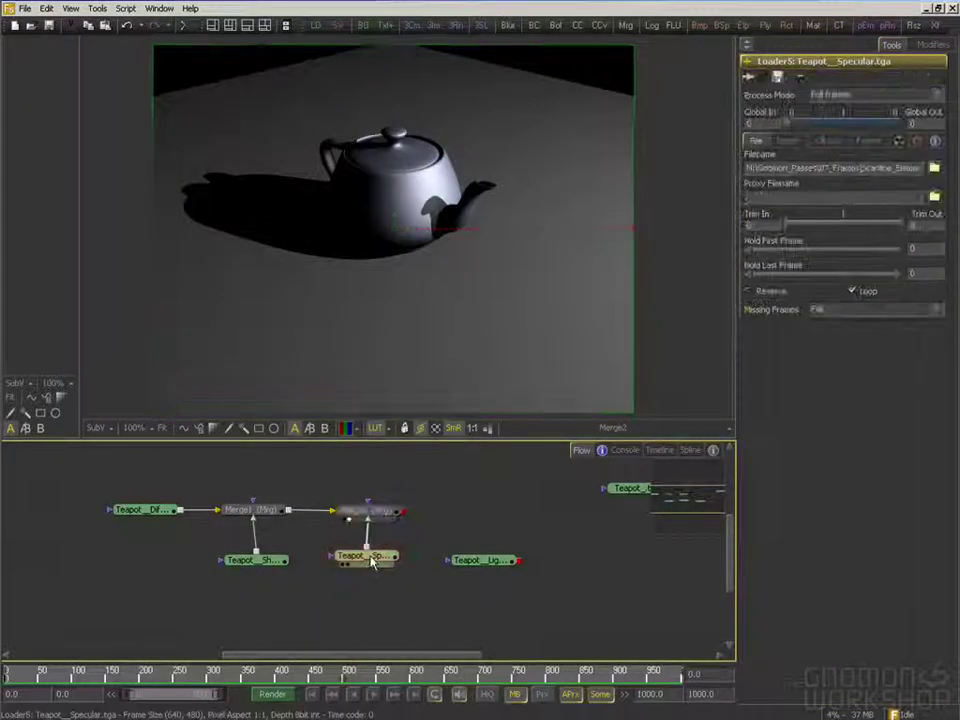
left_click_drag(369, 560, 385, 300)
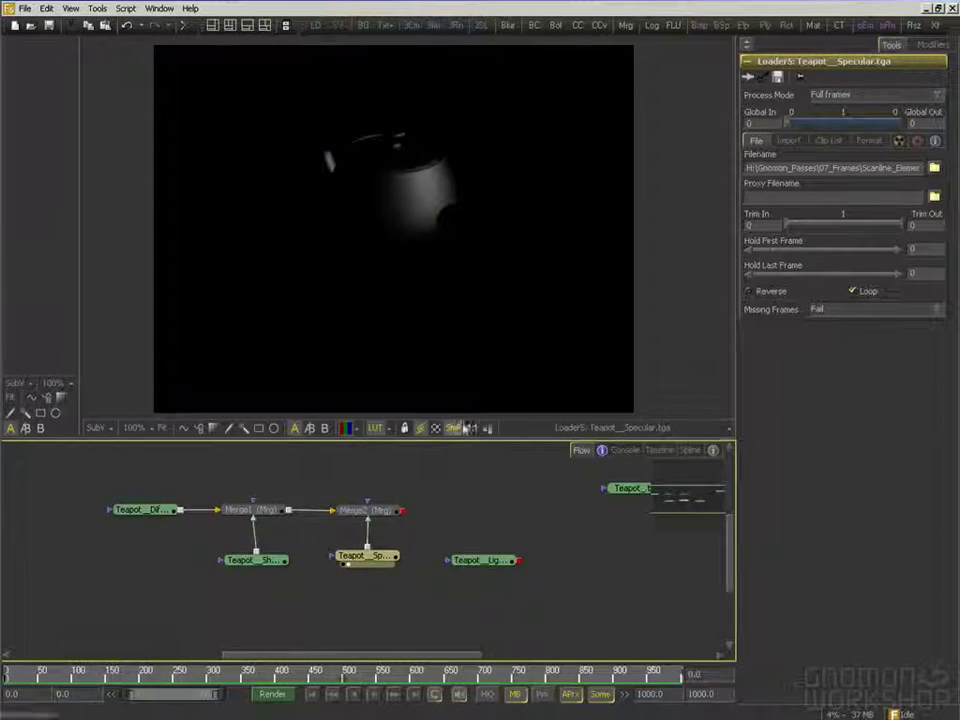
left_click_drag(374, 513, 412, 365)
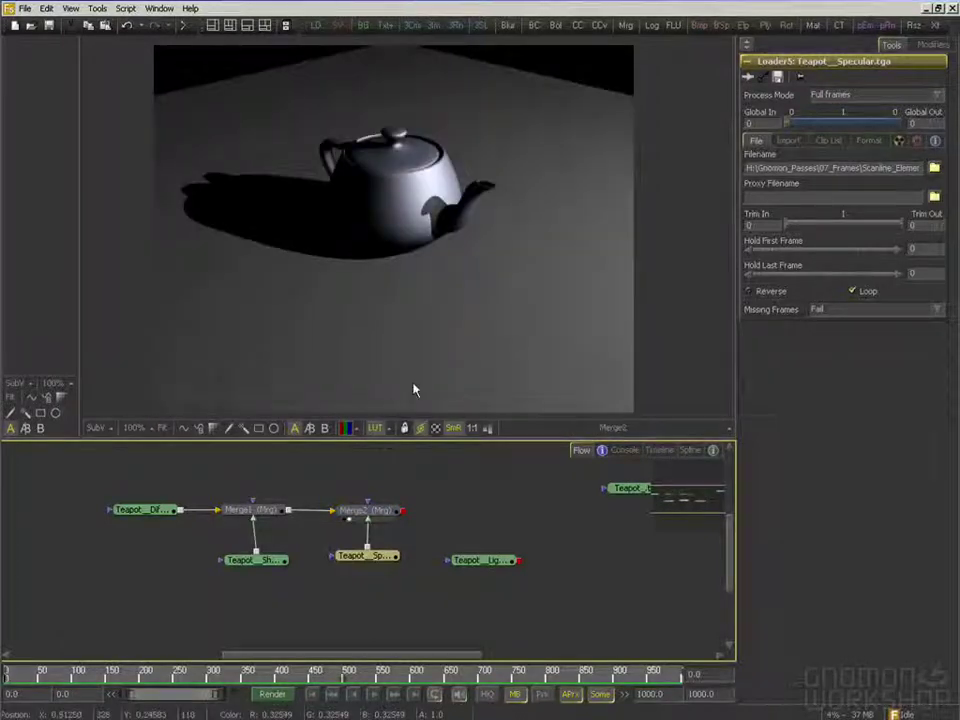
Try Merge2's Subtractive/Additive setting at 0.0, then return it to fully additive at 1.0
left_click(376, 513)
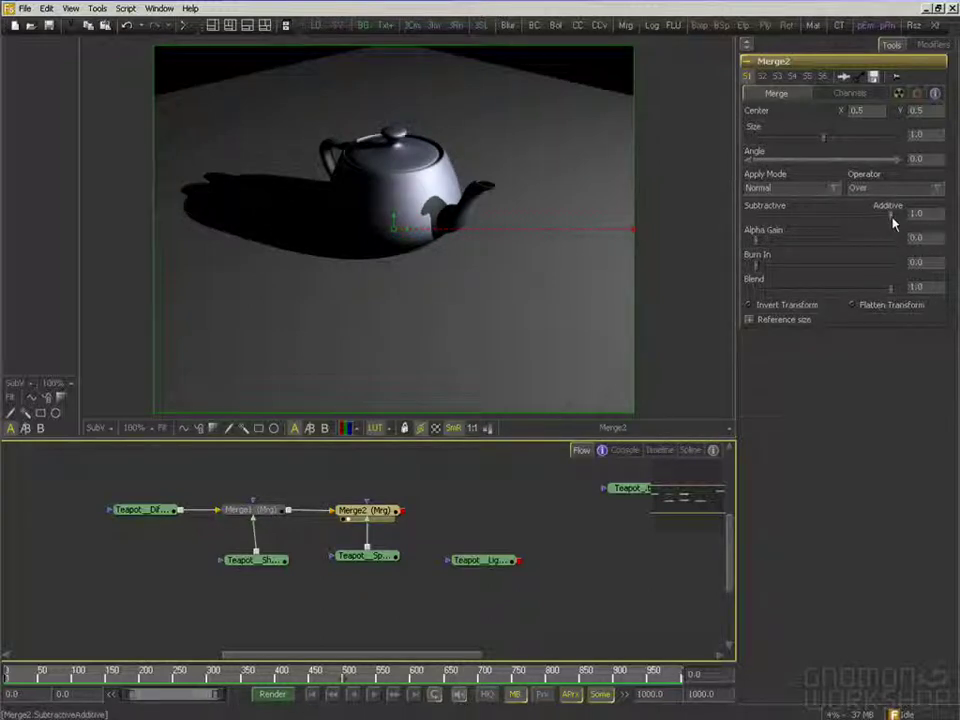
left_click_drag(892, 219, 746, 216)
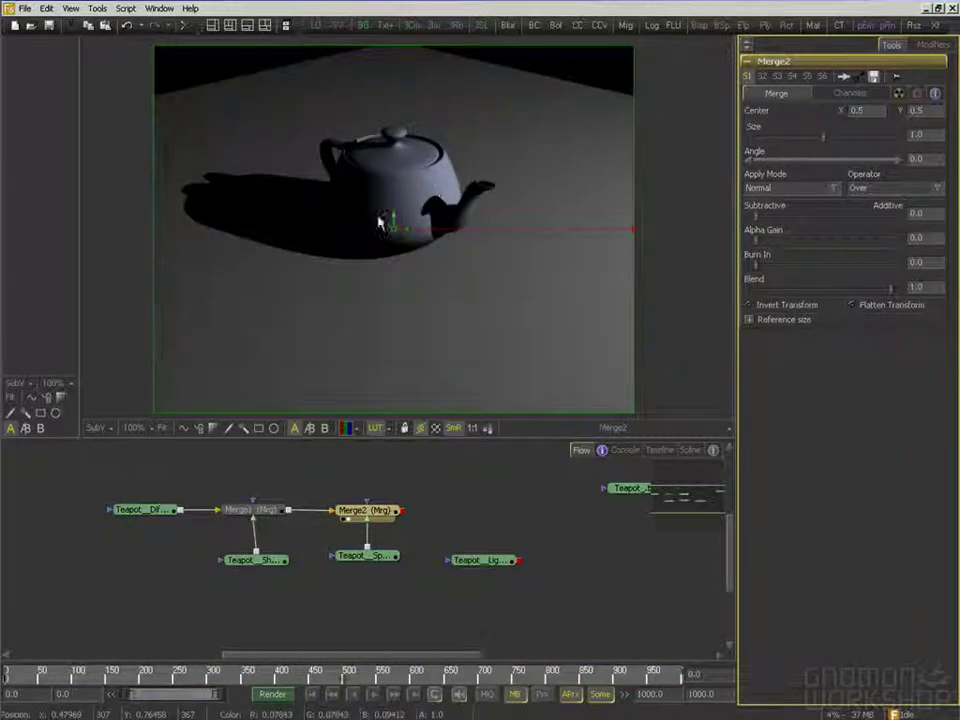
left_click_drag(756, 222, 905, 220)
Examine the Lighting pass in the viewer and return to the Merge2 result
left_click_drag(382, 547, 387, 572)
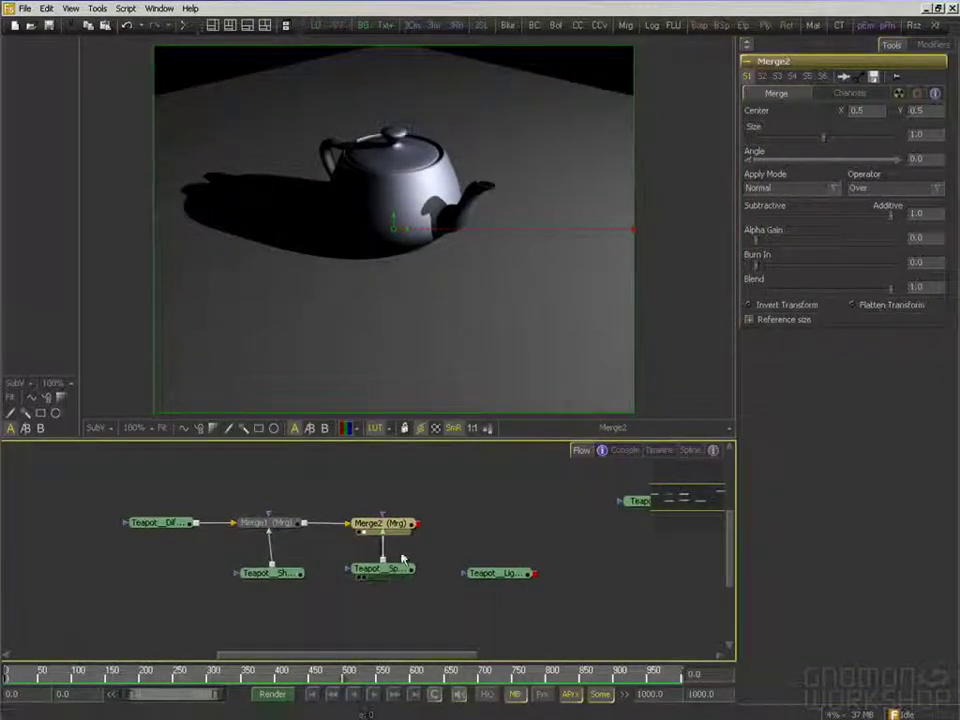
left_click_drag(446, 541, 454, 539)
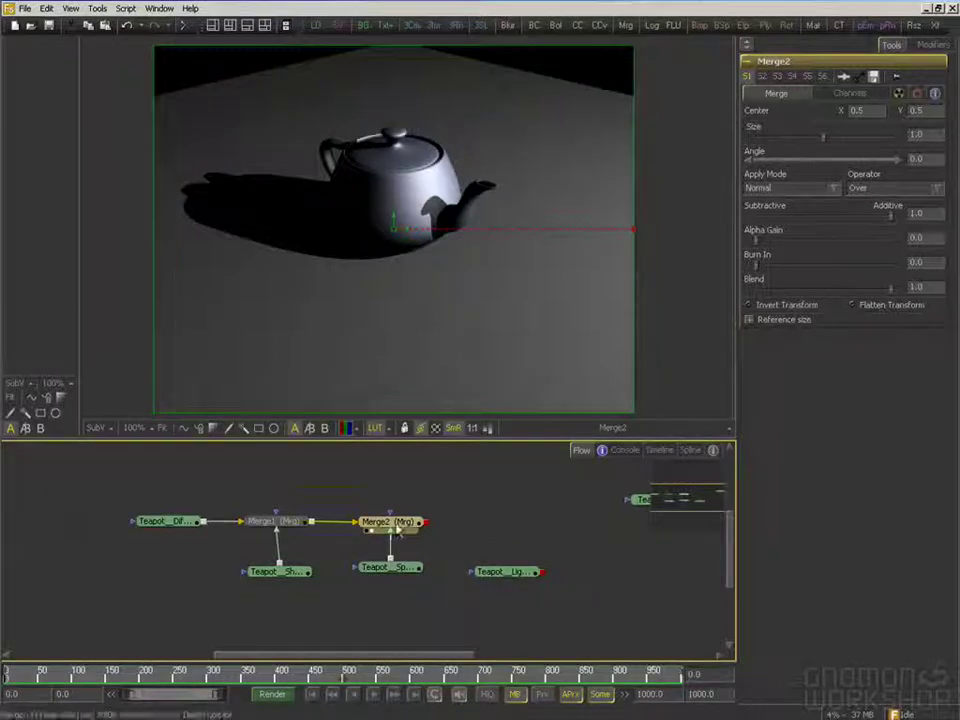
left_click_drag(444, 471, 435, 482)
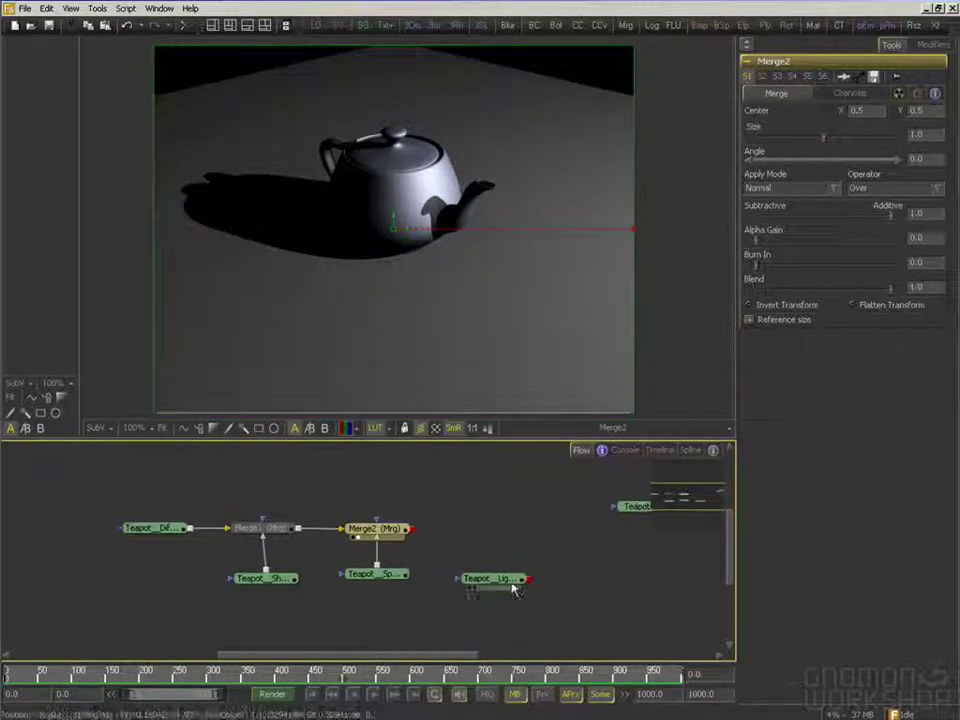
left_click(450, 581)
left_click_drag(428, 295, 427, 291)
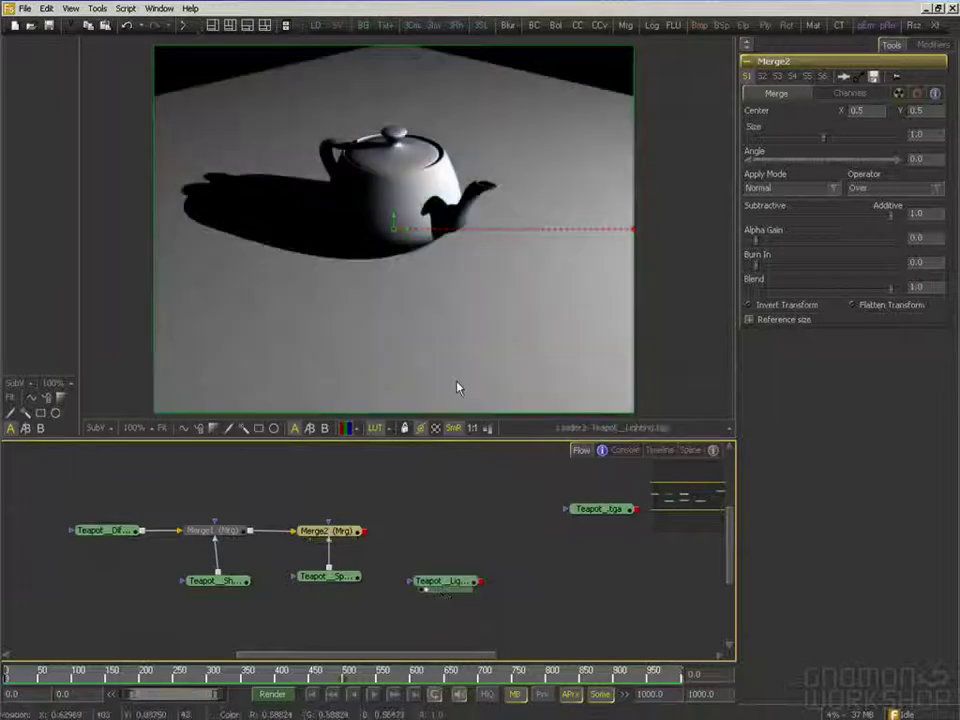
left_click_drag(340, 536, 384, 306)
Move the Lighting loader away from the merge chain and display the full Teapot_.tga render for comparison
left_click_drag(432, 586, 548, 585)
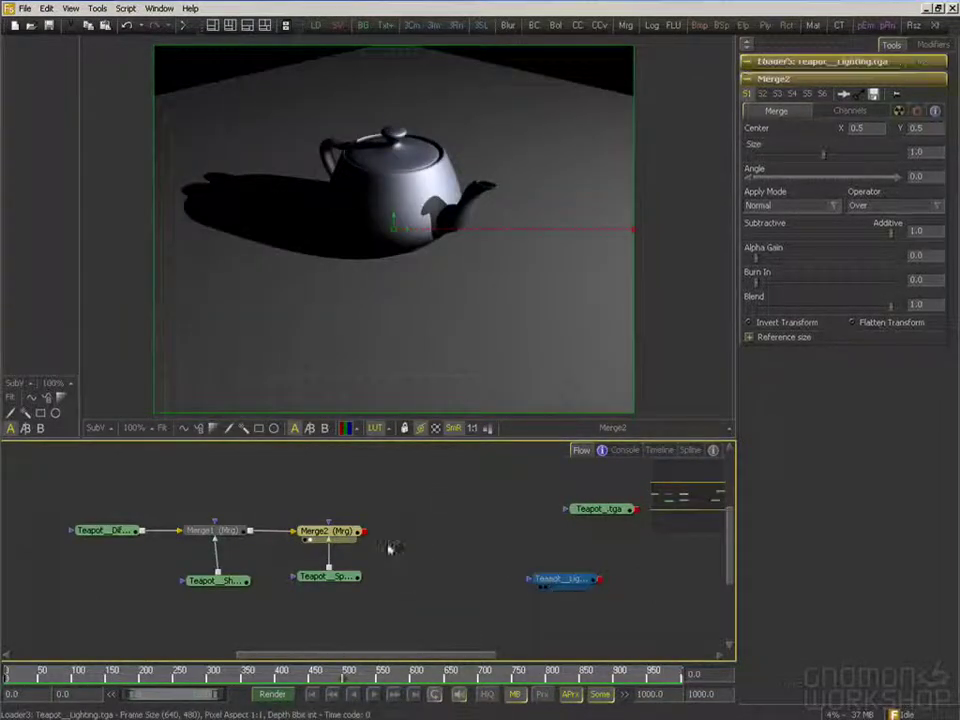
left_click_drag(389, 547, 430, 565)
left_click_drag(638, 537, 458, 298)
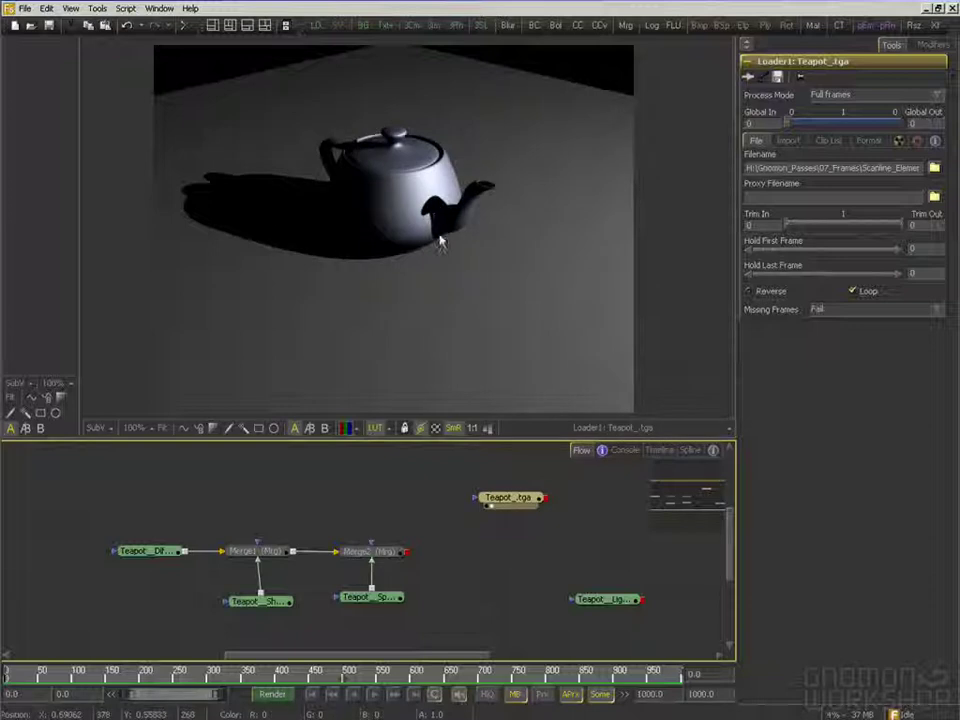
View the Merge2 composite, the Specular pass on its own, and the Merge2 composite again
left_click_drag(385, 553, 441, 383)
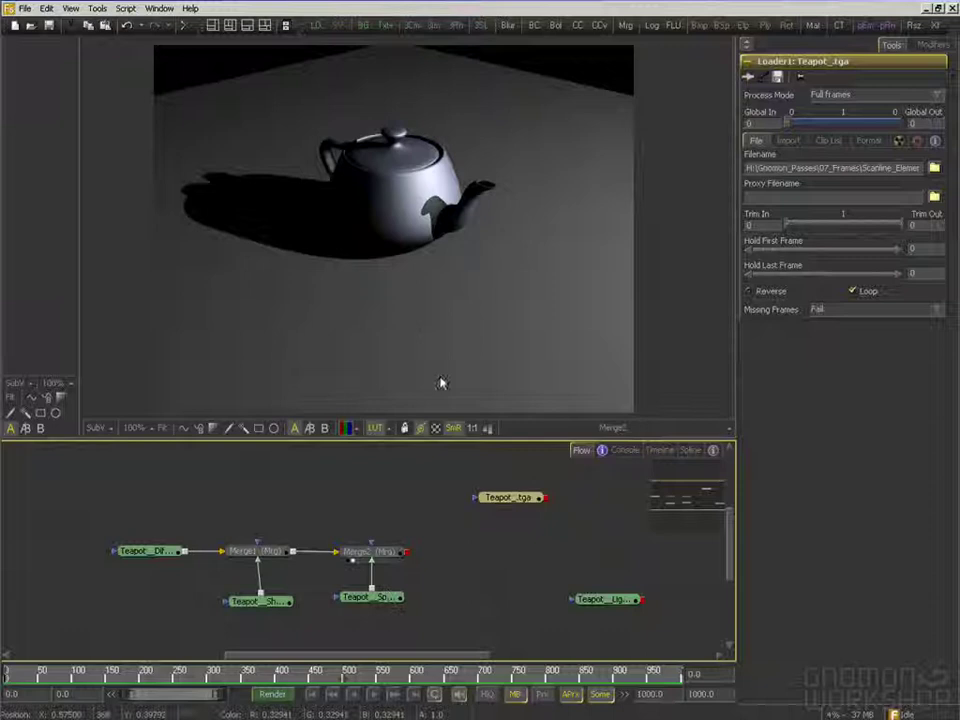
left_click_drag(379, 596, 456, 236)
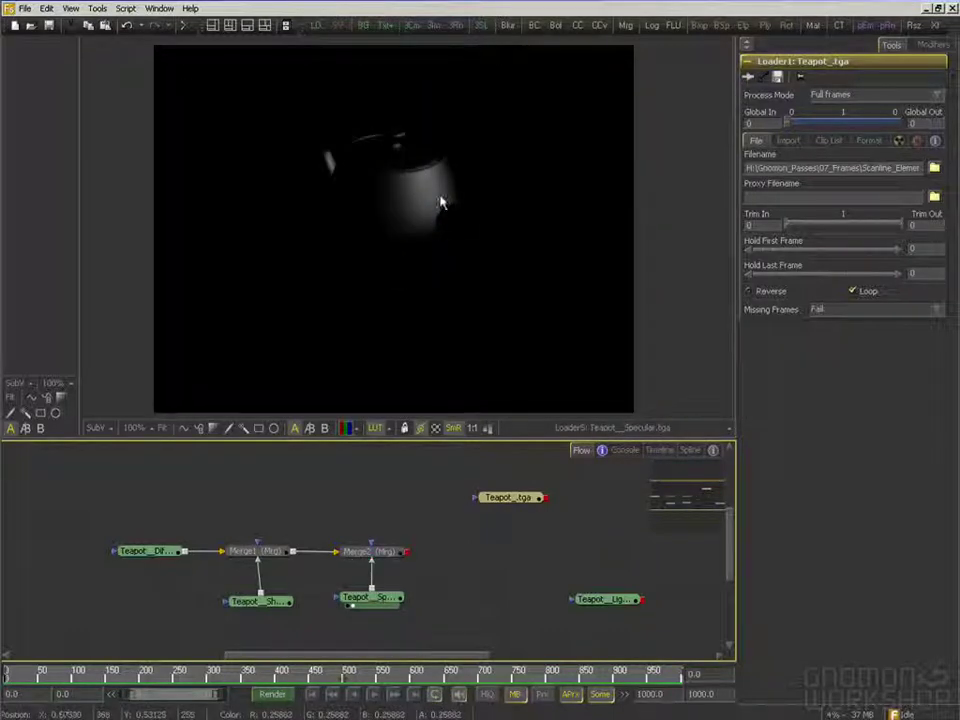
left_click_drag(401, 551, 420, 519)
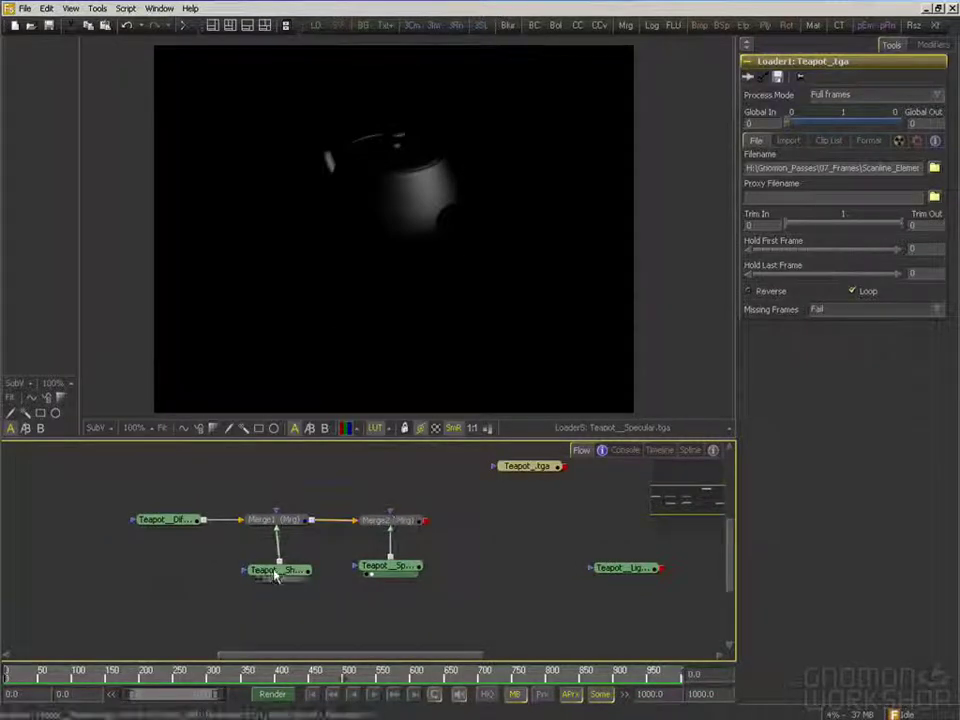
left_click(393, 521)
left_click_drag(393, 521, 387, 259)
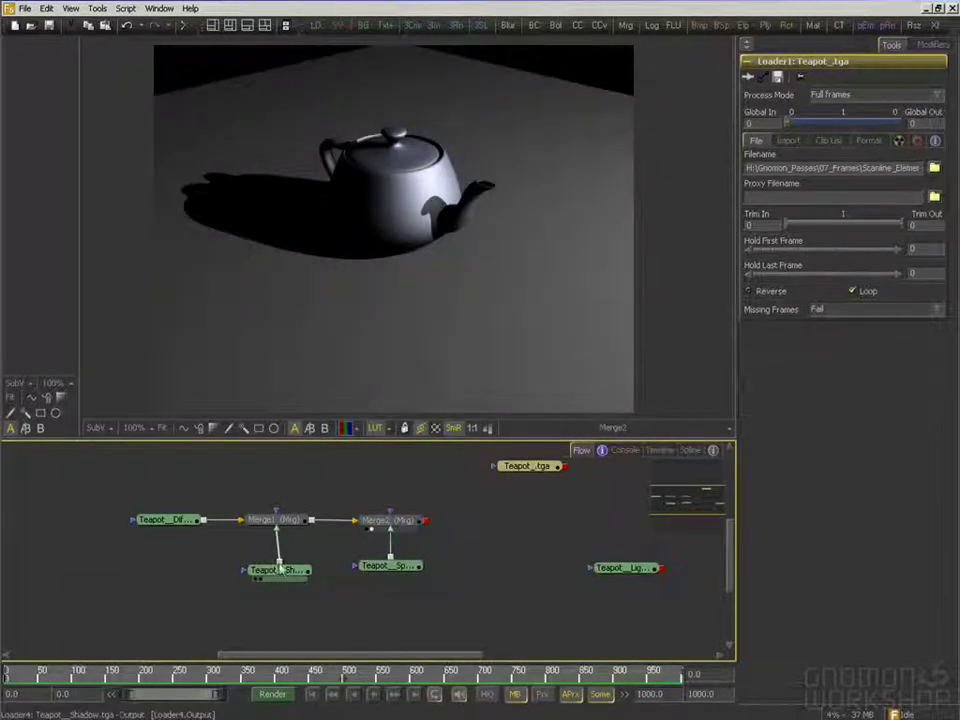
Connect the Shadow loader to Merge2 as its effect mask and check the Shadow pass's alpha channel in the viewer
left_click_drag(281, 568, 395, 520)
left_click(398, 528)
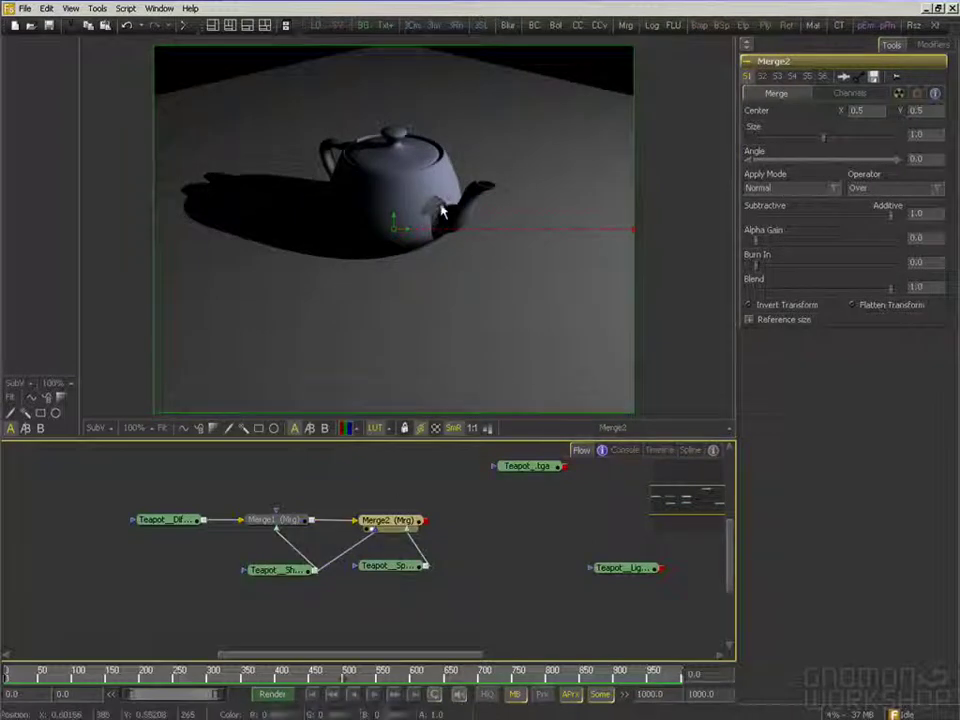
left_click_drag(285, 577, 340, 395)
left_click(346, 427)
left_click(348, 427)
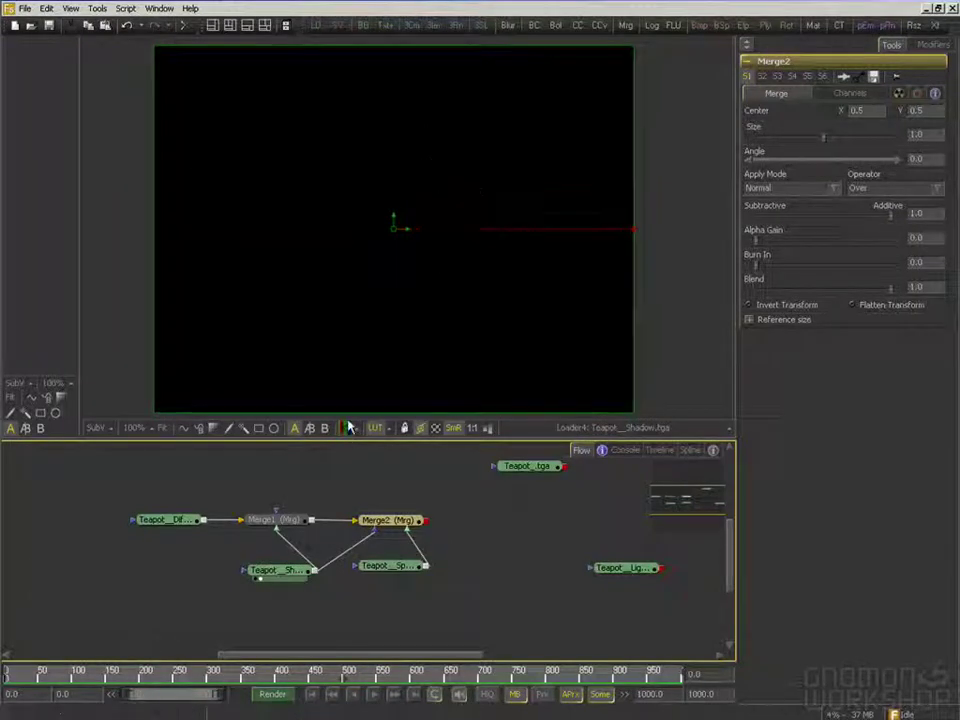
Display Merge2 and enable Apply Mask Inverted for its Shadow mask
left_click_drag(396, 521, 415, 332)
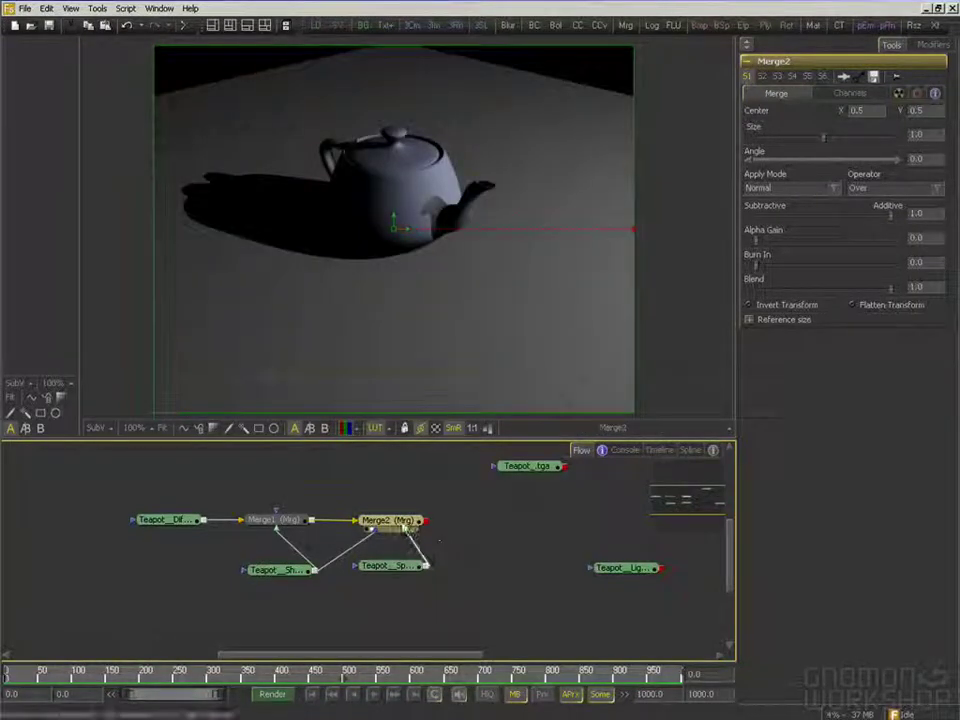
left_click(899, 94)
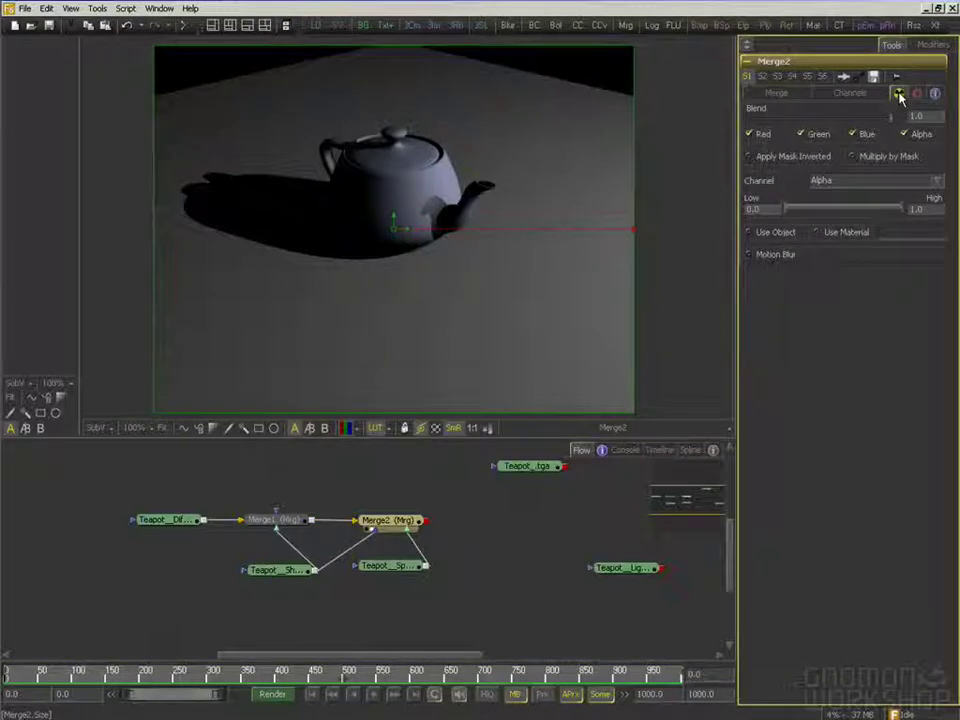
left_click(771, 163)
left_click(783, 97)
Compare the original Teapot_.tga render with the Merge2 result and move its loader closer to the merge nodes
left_click_drag(528, 473, 493, 320)
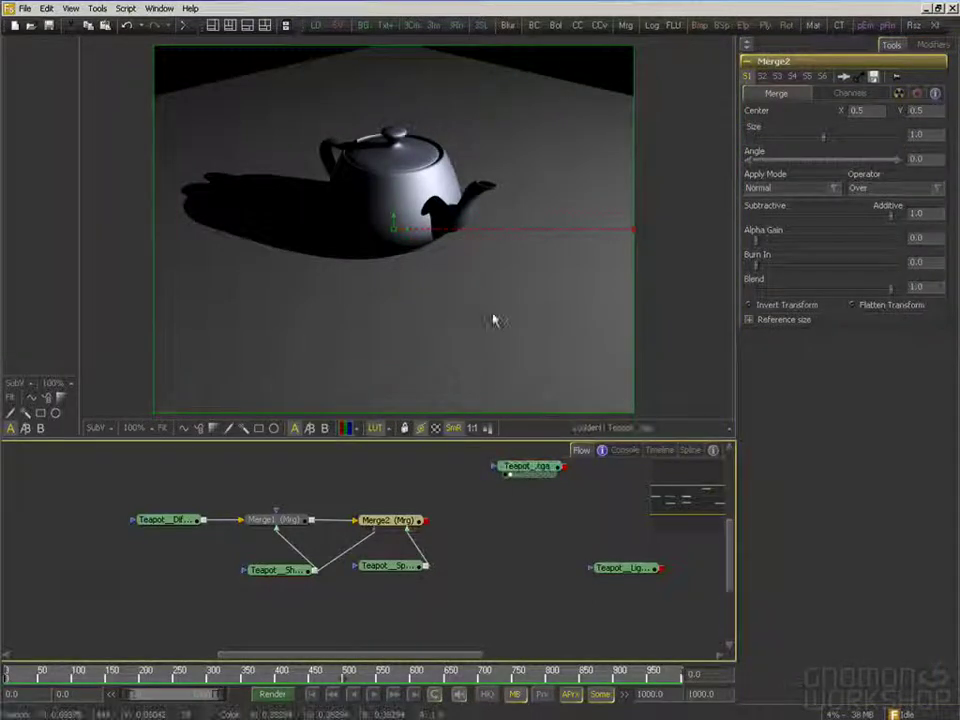
left_click_drag(538, 471, 490, 474)
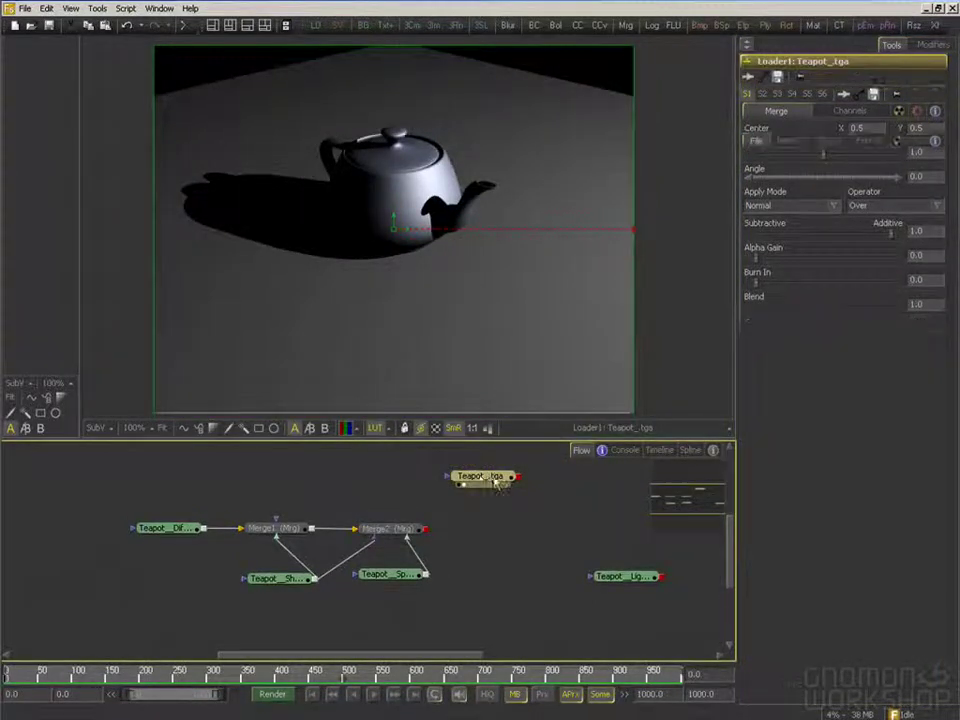
left_click_drag(388, 530, 415, 332)
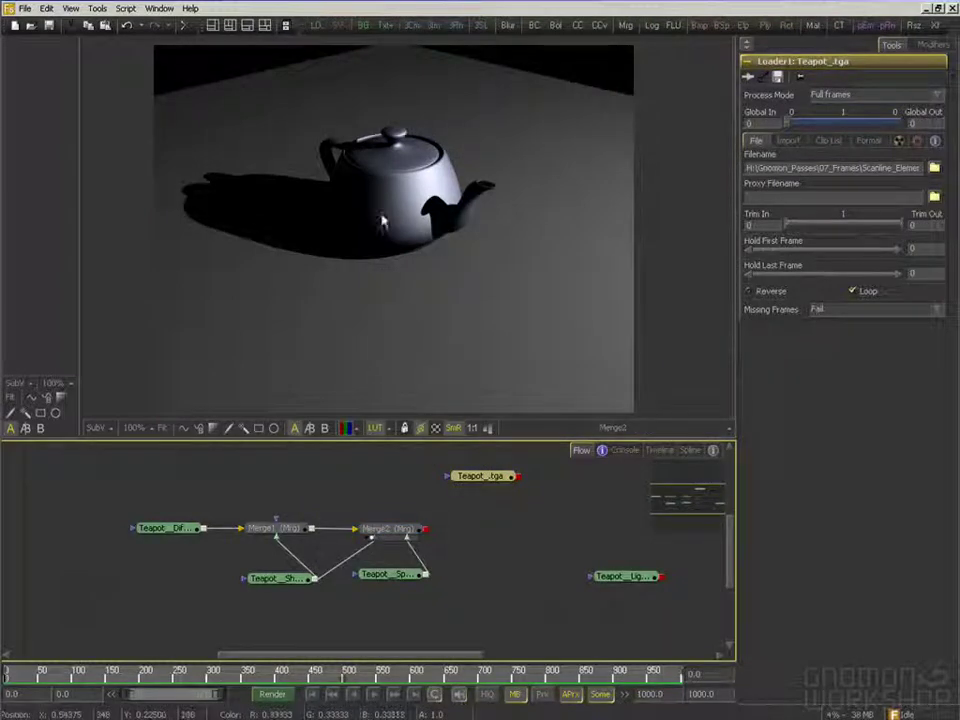
Examine the Merge2 composite up close along the teapot's shadowed side, lower edge, handle and rim
left_click(410, 240)
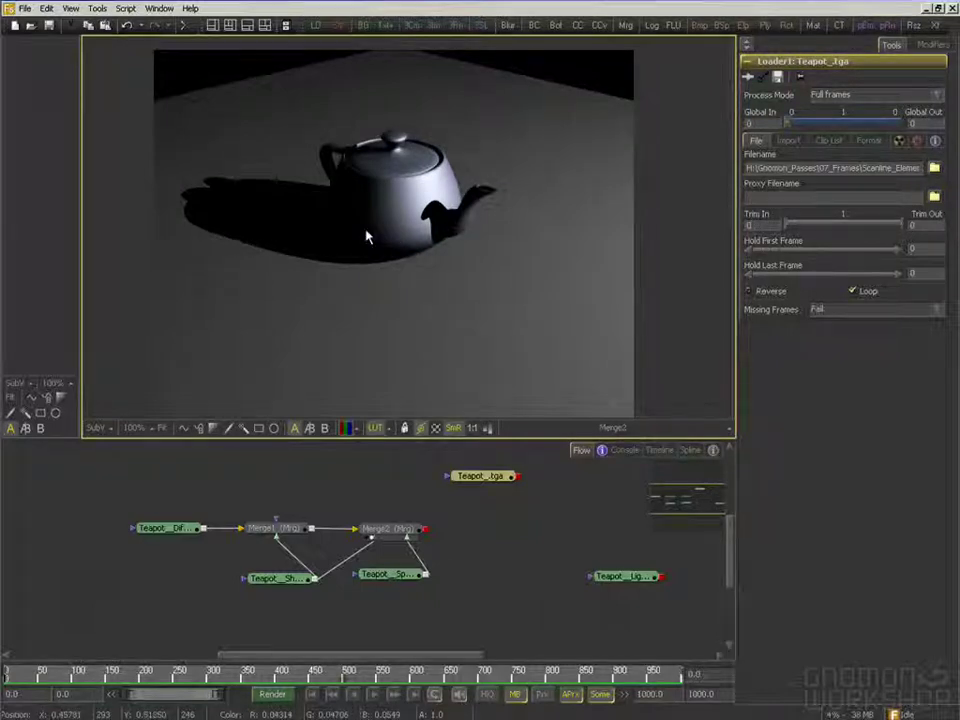
scroll(366, 236, "up", 5)
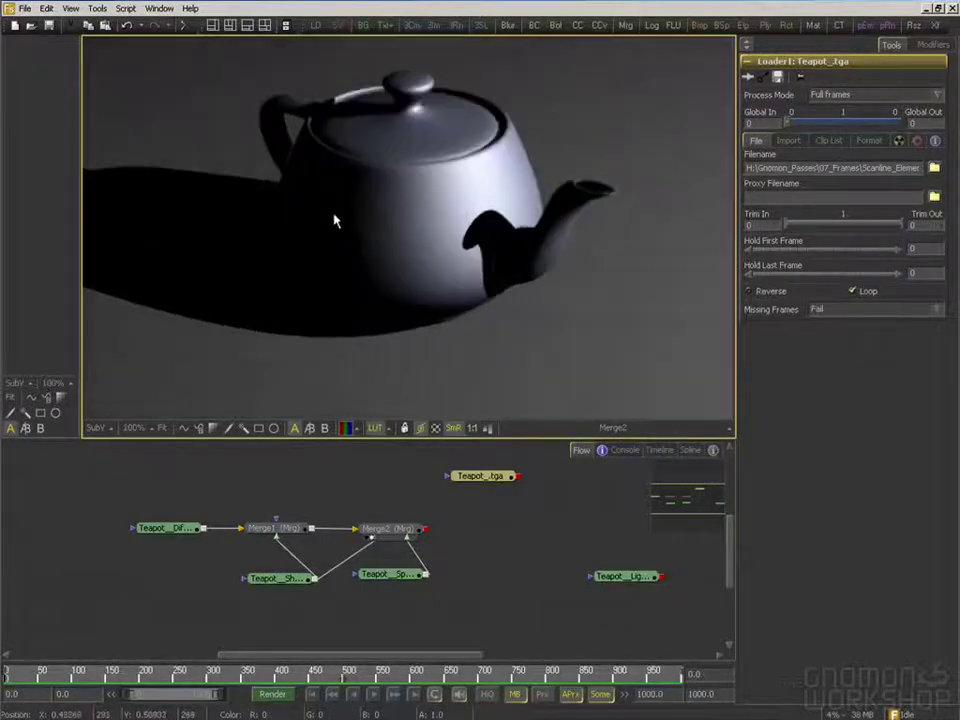
scroll(335, 220, "up", 5)
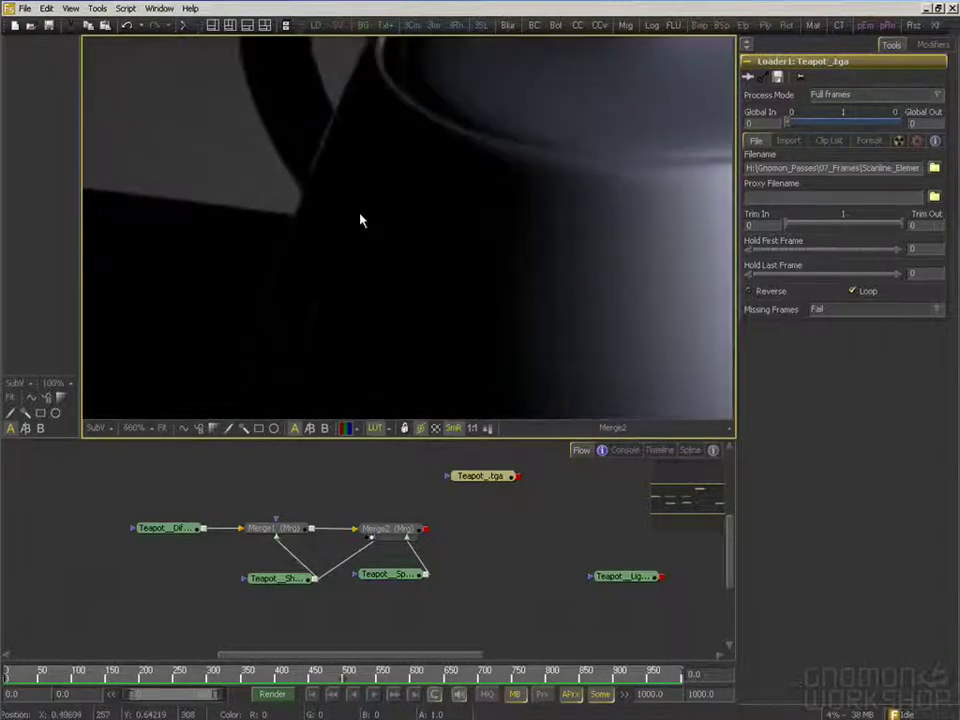
scroll(380, 255, "up", 2)
left_click_drag(393, 163, 407, 114)
left_click_drag(375, 247, 356, 144)
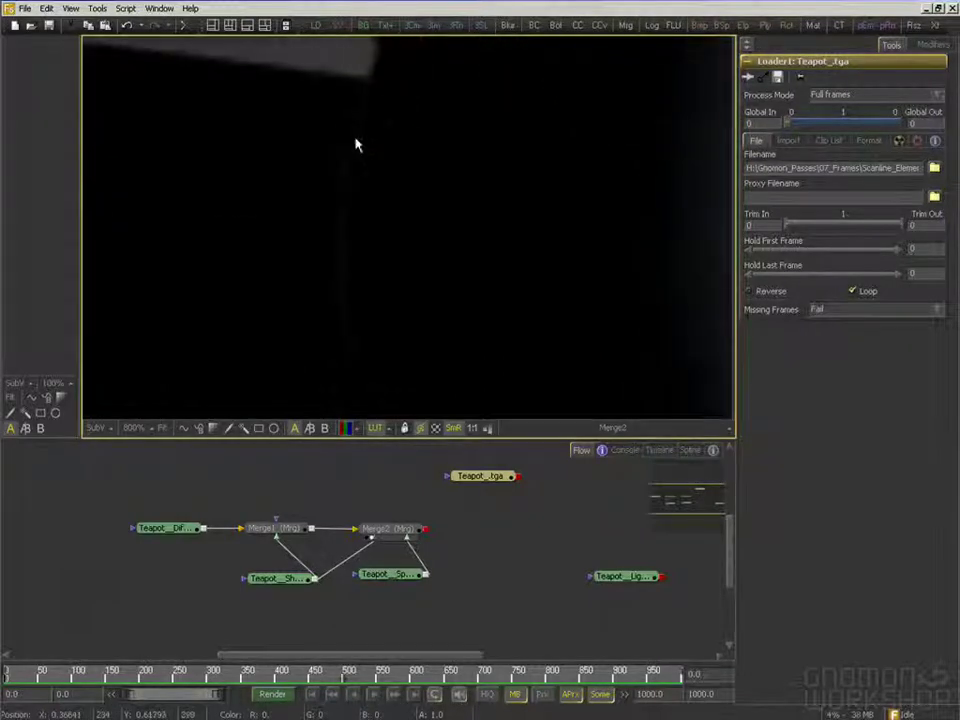
left_click_drag(371, 306, 326, 90)
left_click_drag(557, 320, 261, 195)
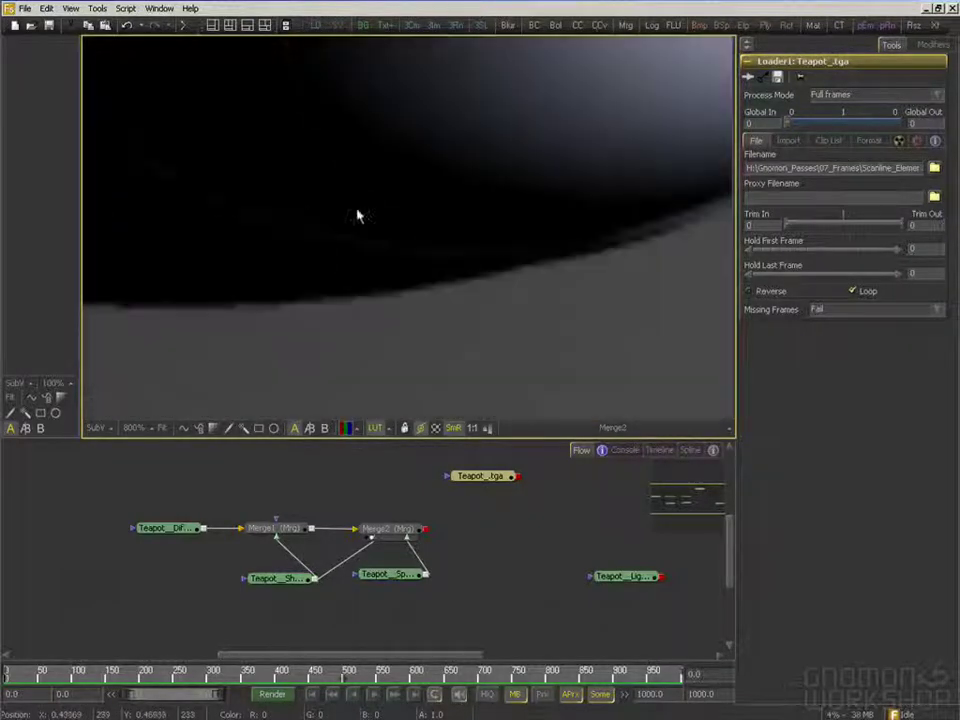
left_click_drag(268, 166, 606, 368)
left_click_drag(248, 178, 388, 338)
left_click_drag(475, 127, 333, 312)
left_click_drag(490, 151, 234, 215)
left_click_drag(421, 202, 512, 193)
Compare the handle and lid rim up close between the Teapot_.tga render and the Merge2 composite
left_click(486, 477)
key("2")
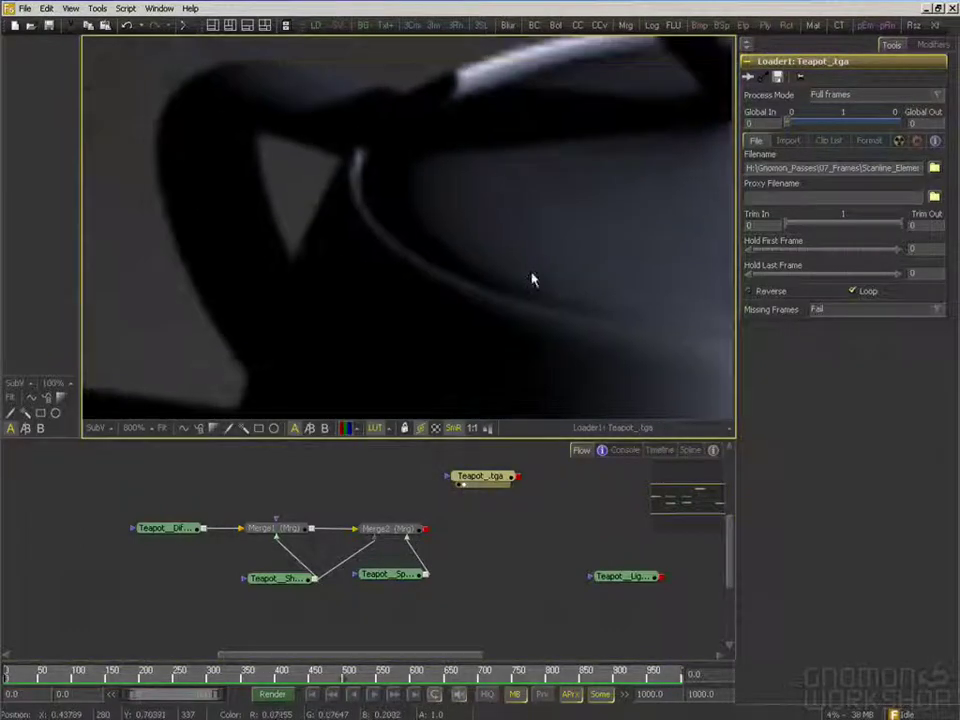
left_click_drag(398, 535, 429, 221)
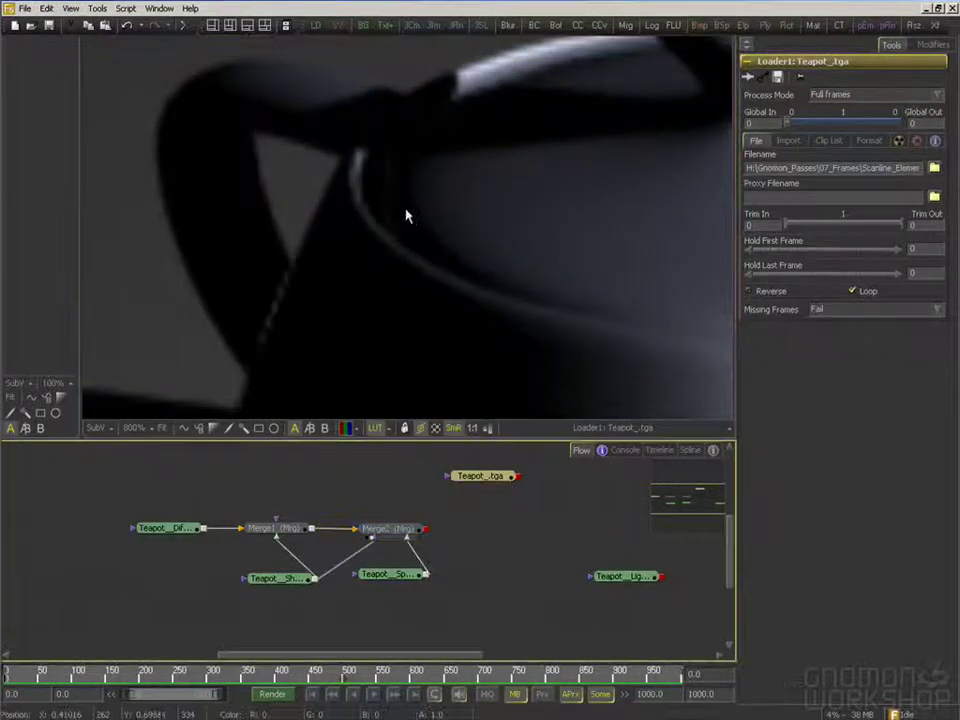
left_click(264, 205)
scroll(264, 205, "up", 1)
left_click_drag(282, 200, 350, 278)
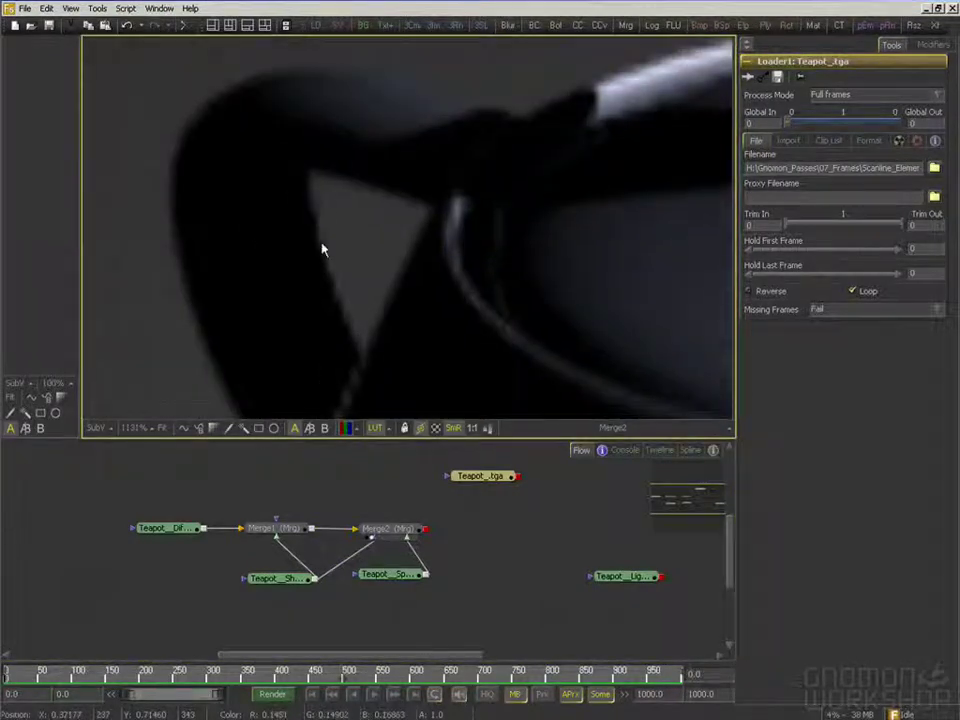
left_click_drag(476, 477, 470, 328)
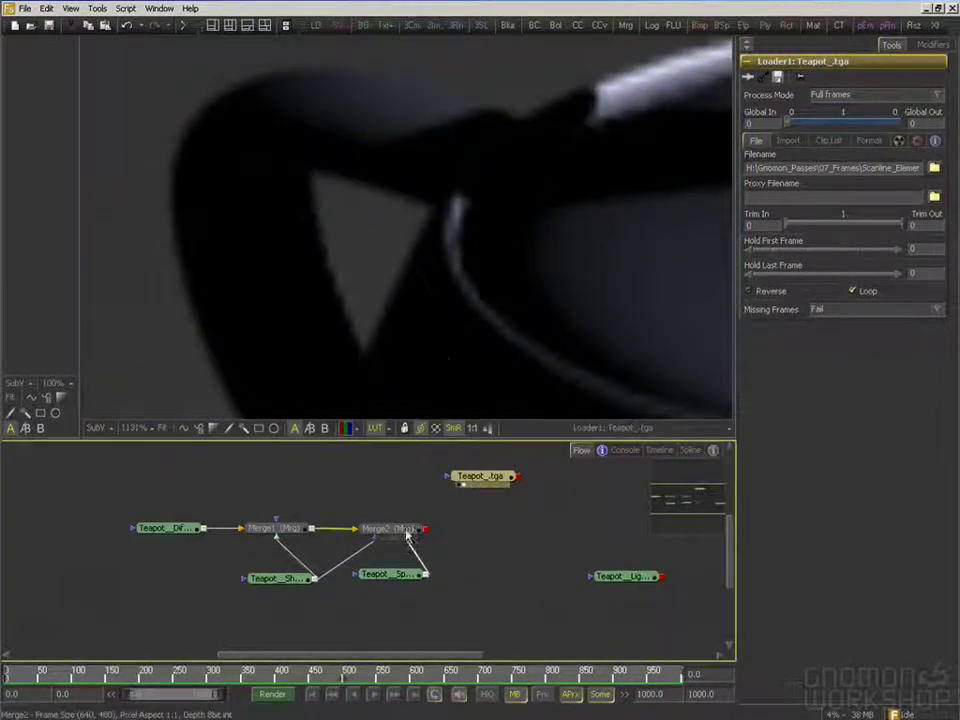
left_click_drag(403, 532, 382, 336)
left_click_drag(510, 348, 412, 273)
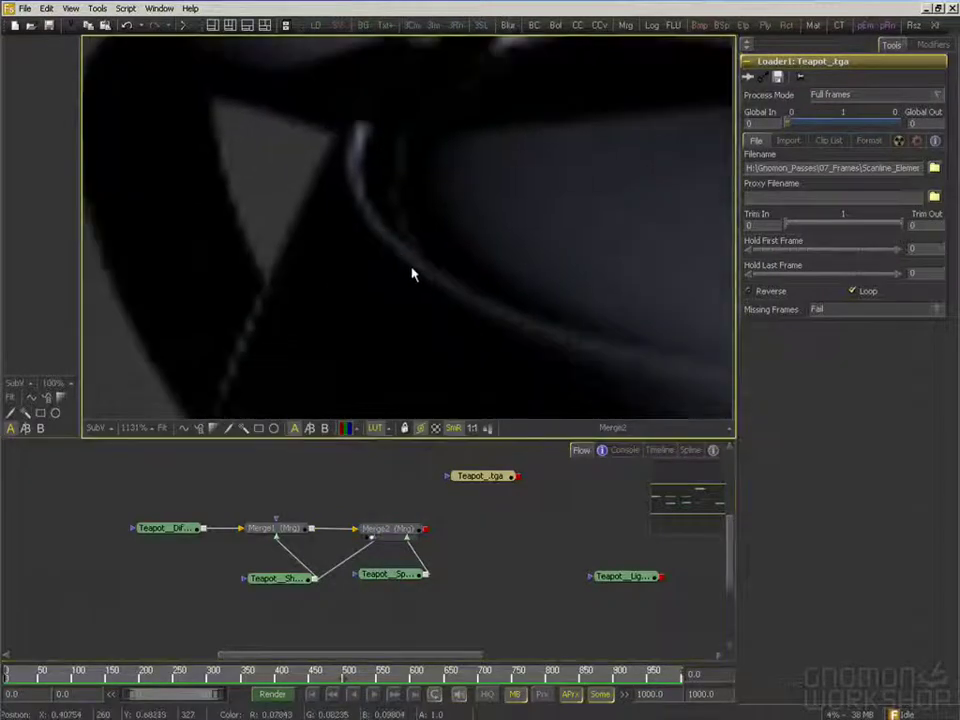
Move the Merge2 node slightly closer to Merge1 and bring the whole teapot back into view
scroll(412, 273, "down", 6)
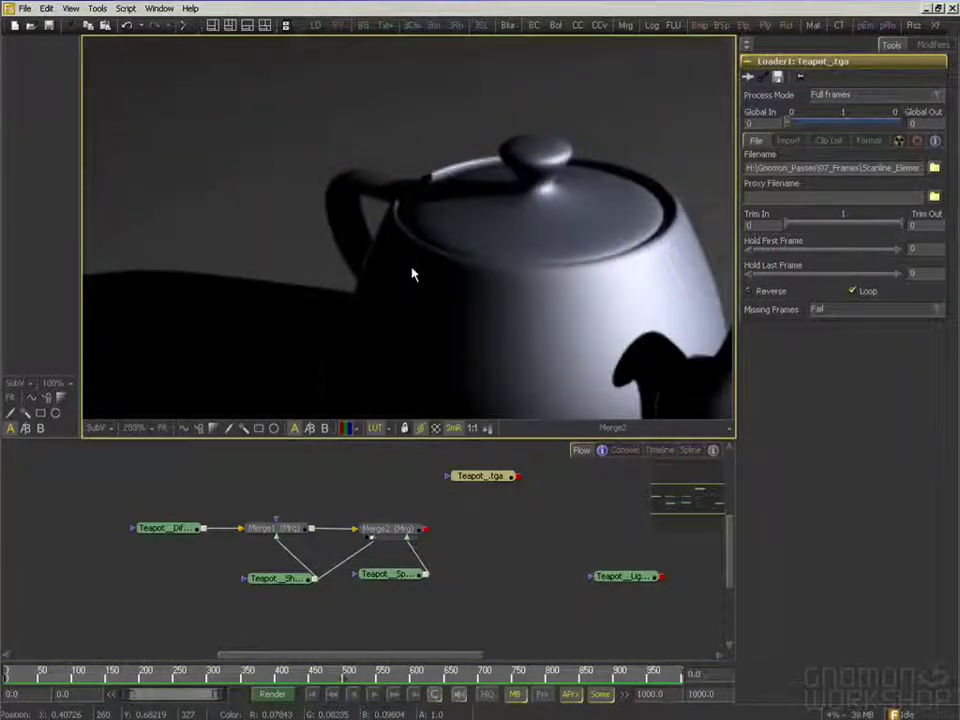
scroll(412, 273, "down", 1)
left_click_drag(479, 294, 437, 242)
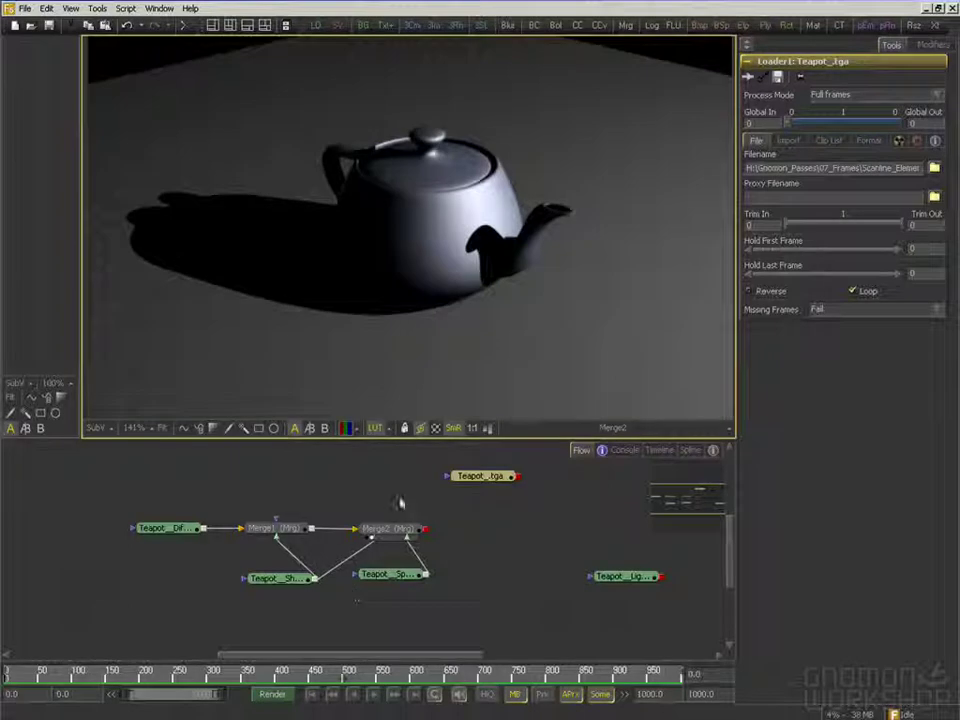
left_click(405, 529)
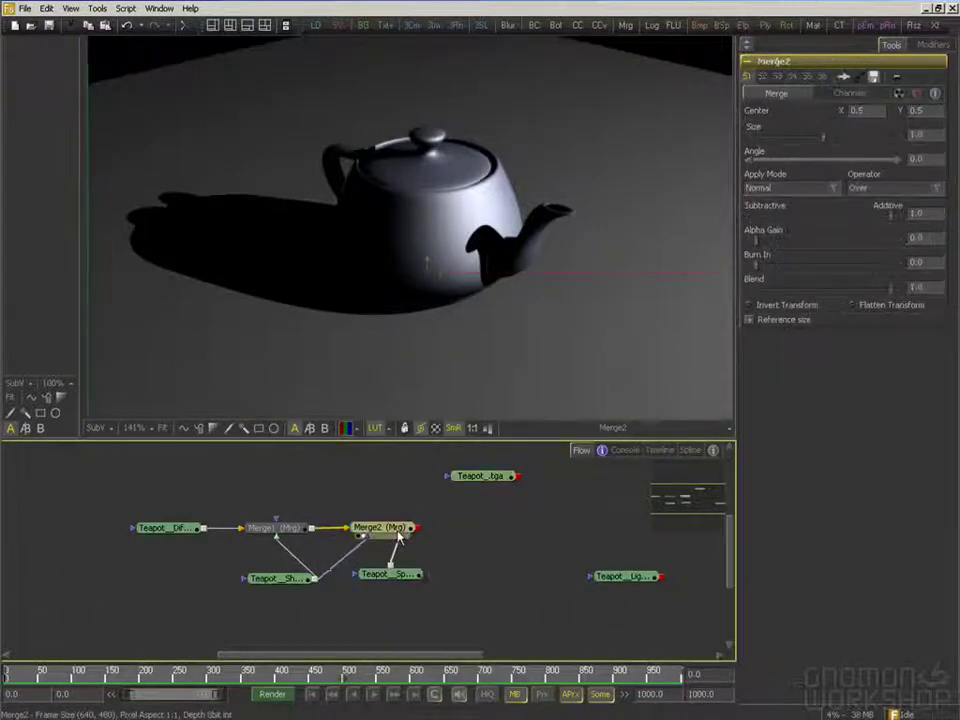
left_click_drag(375, 503, 378, 517)
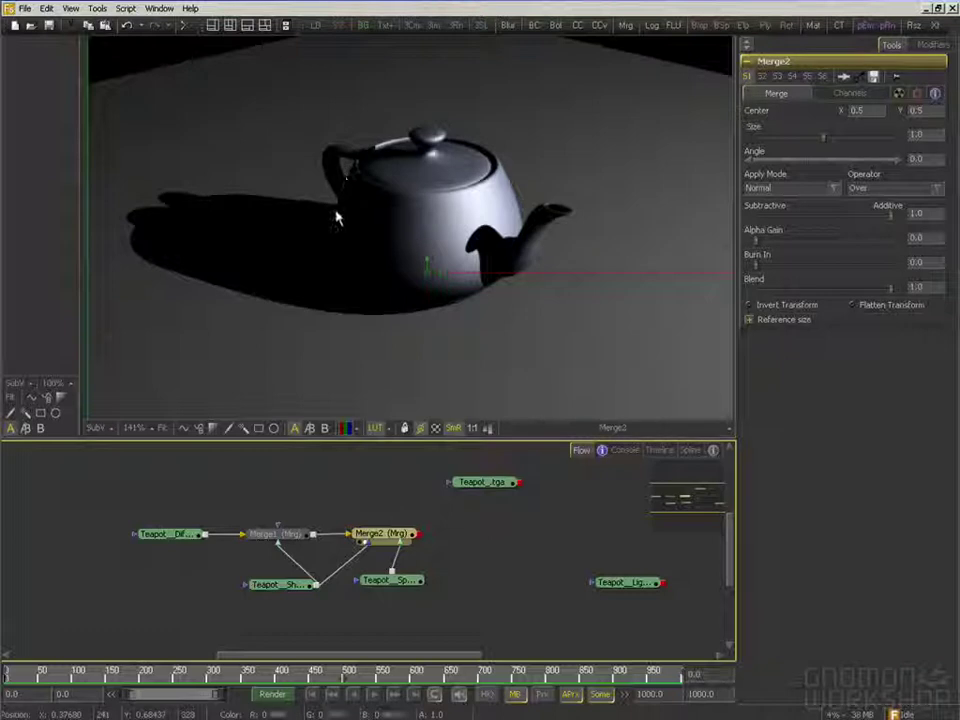
left_click_drag(335, 215, 344, 227)
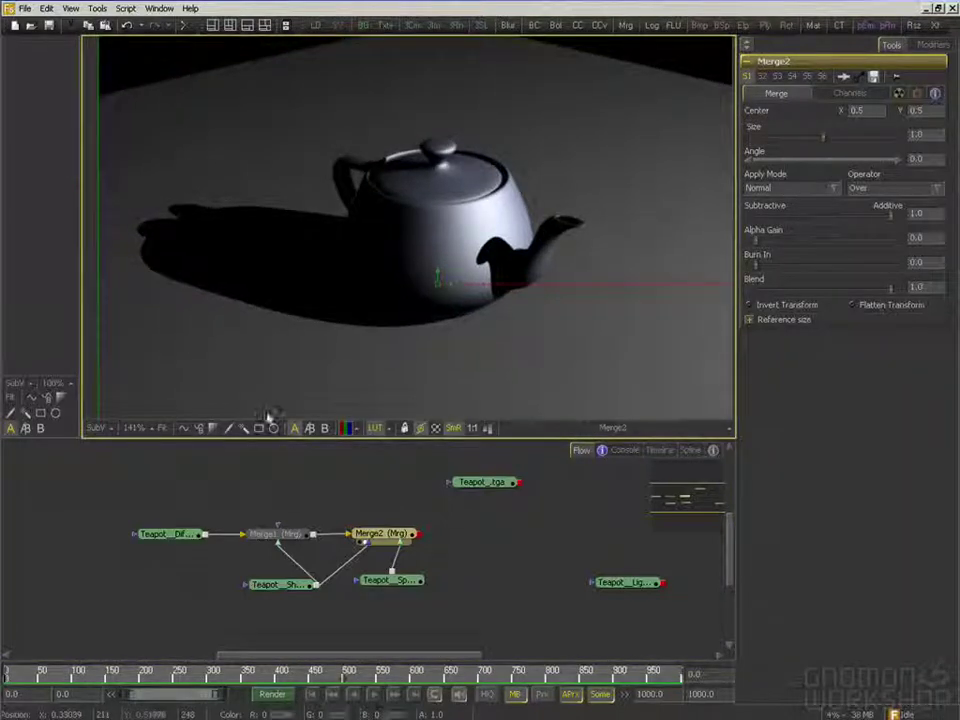
Display the Diffuse pass and inspect the teapot's handle and rim up close
left_click_drag(170, 540, 306, 272)
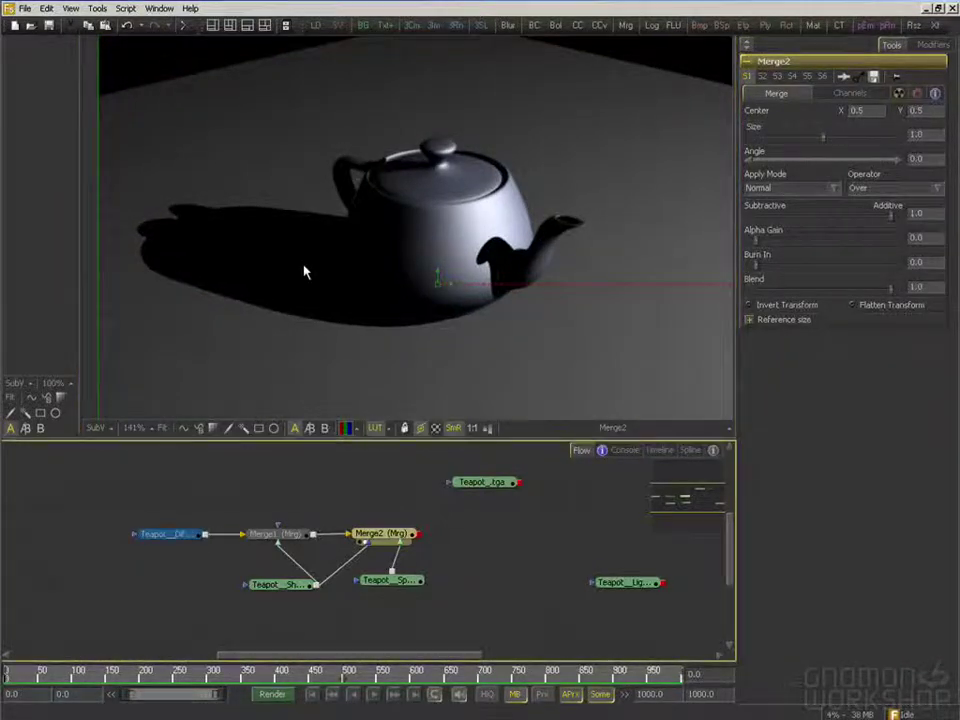
scroll(310, 280, "up", 4)
scroll(300, 280, "up", 5)
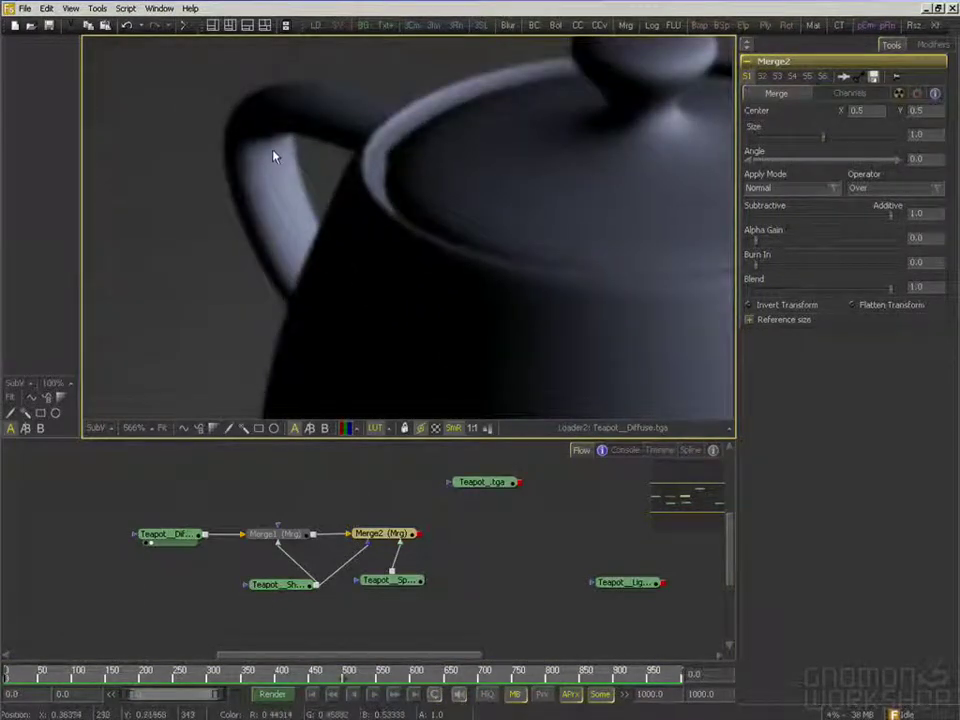
left_click_drag(300, 231, 311, 231)
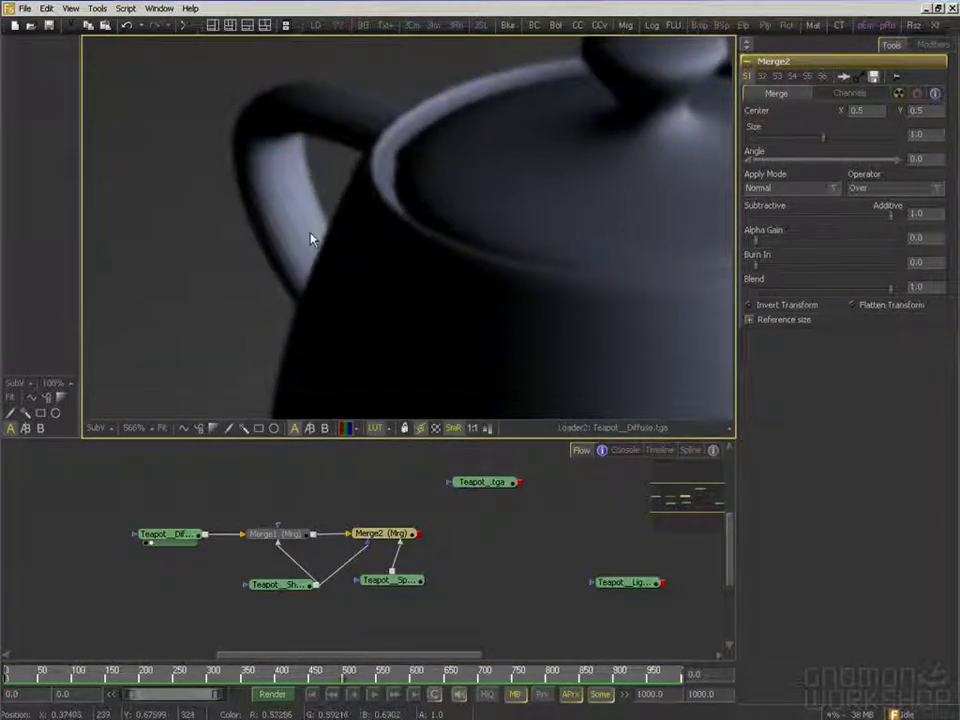
scroll(350, 265, "up", 3)
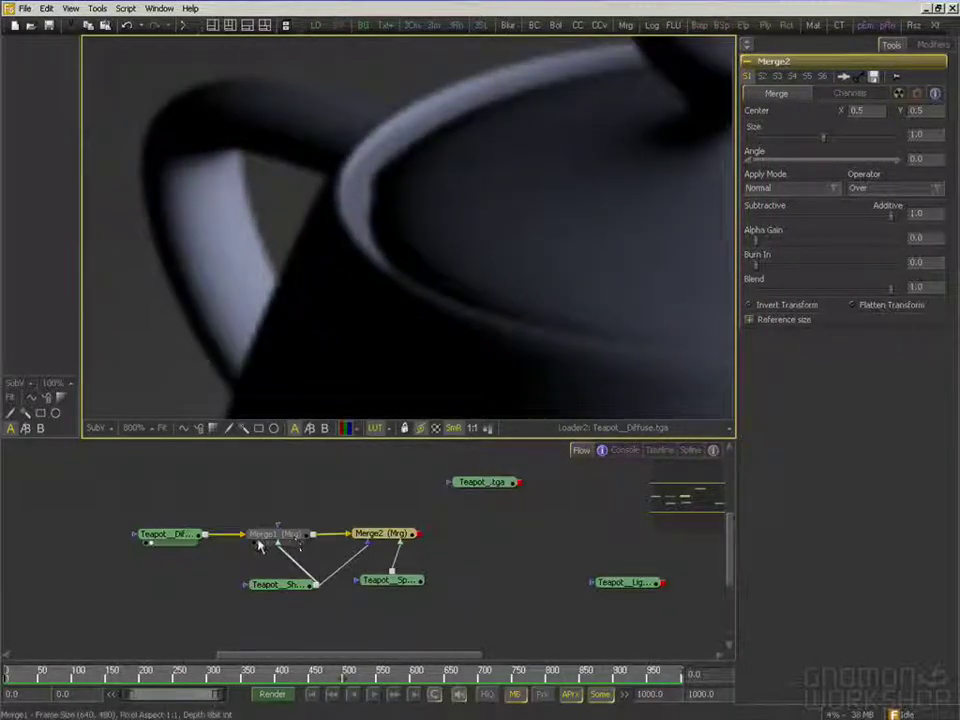
Inspect the handle area in Merge1 and in the Shadow pass's alpha channel
left_click_drag(296, 542, 317, 253)
left_click_drag(278, 584, 311, 328)
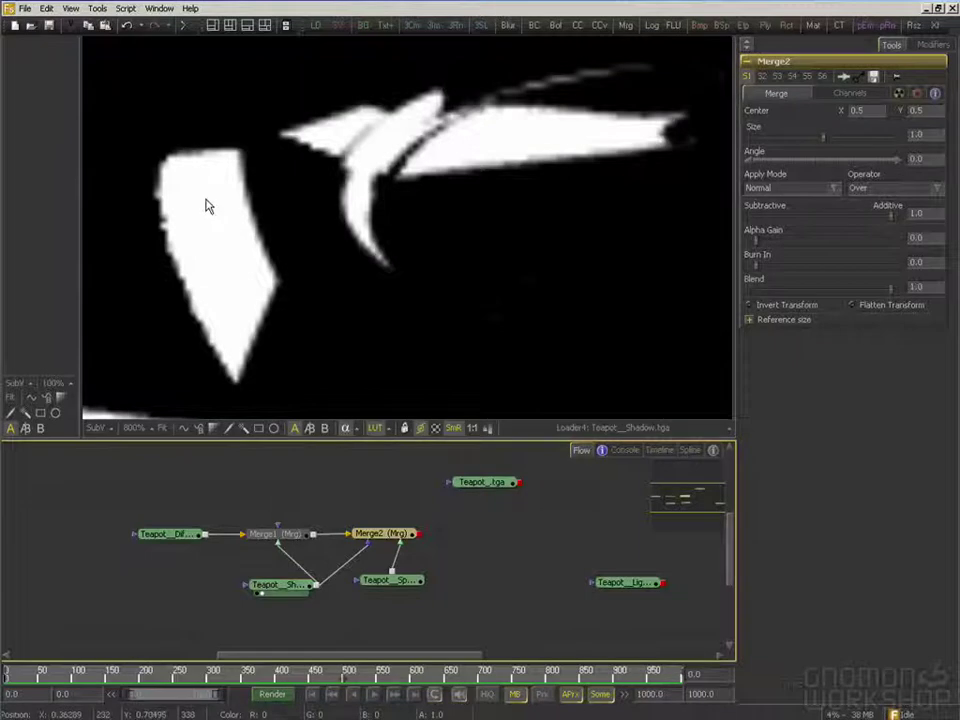
left_click_drag(227, 232, 262, 193)
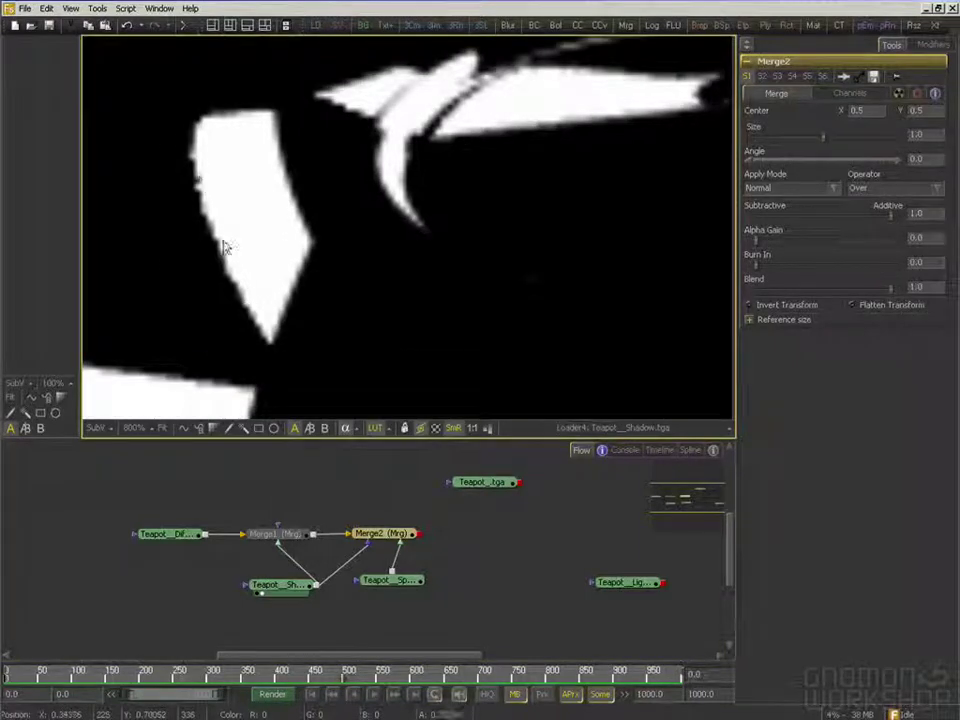
left_click_drag(300, 251, 277, 282)
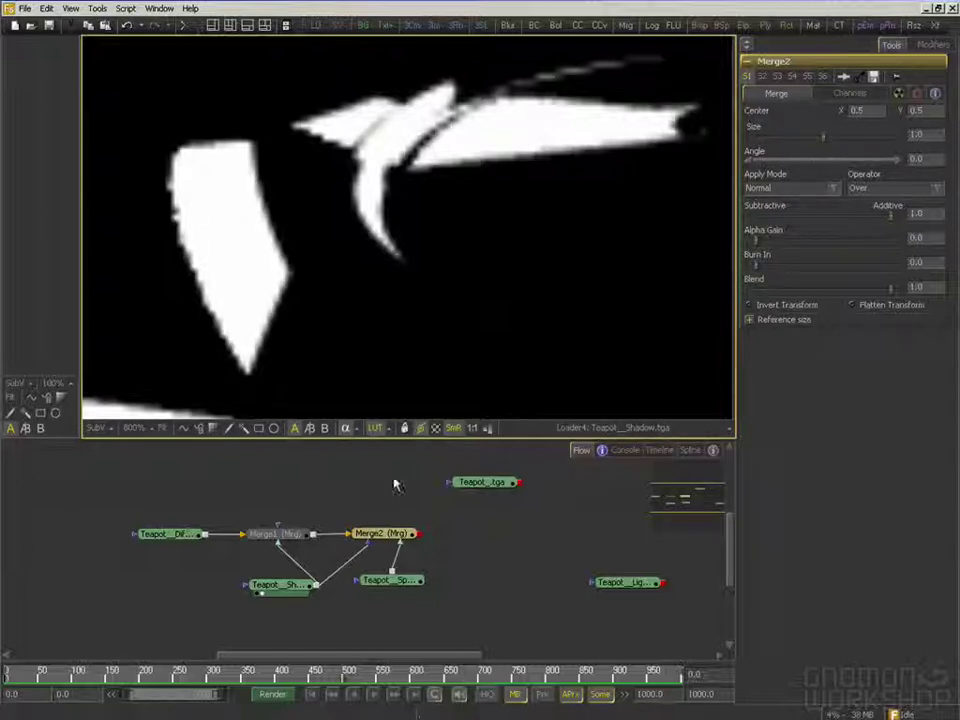
Compare the handle's edge in Merge2's color result with the same edge in the Shadow pass's alpha, magnified further
left_click(345, 428)
left_click_drag(385, 540, 355, 270)
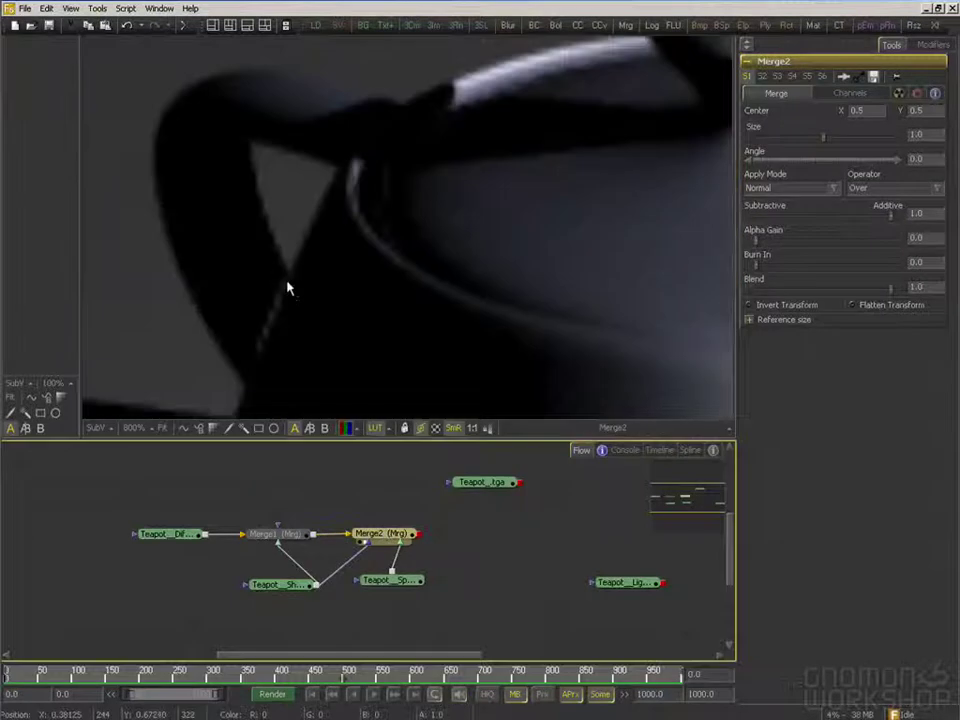
left_click_drag(310, 355, 305, 298)
left_click_drag(290, 585, 363, 279)
key("plus")
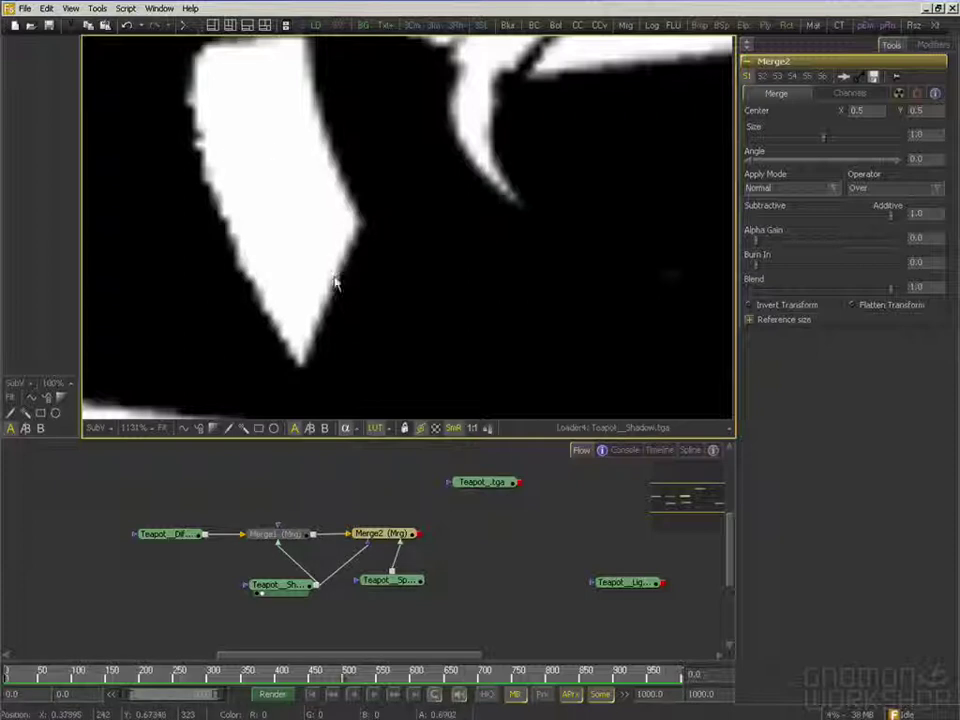
Inspect the handle's shape in the Shadow pass's alpha and display the same area of the Diffuse pass in color
left_click_drag(334, 247, 329, 291)
left_click_drag(314, 157, 314, 170)
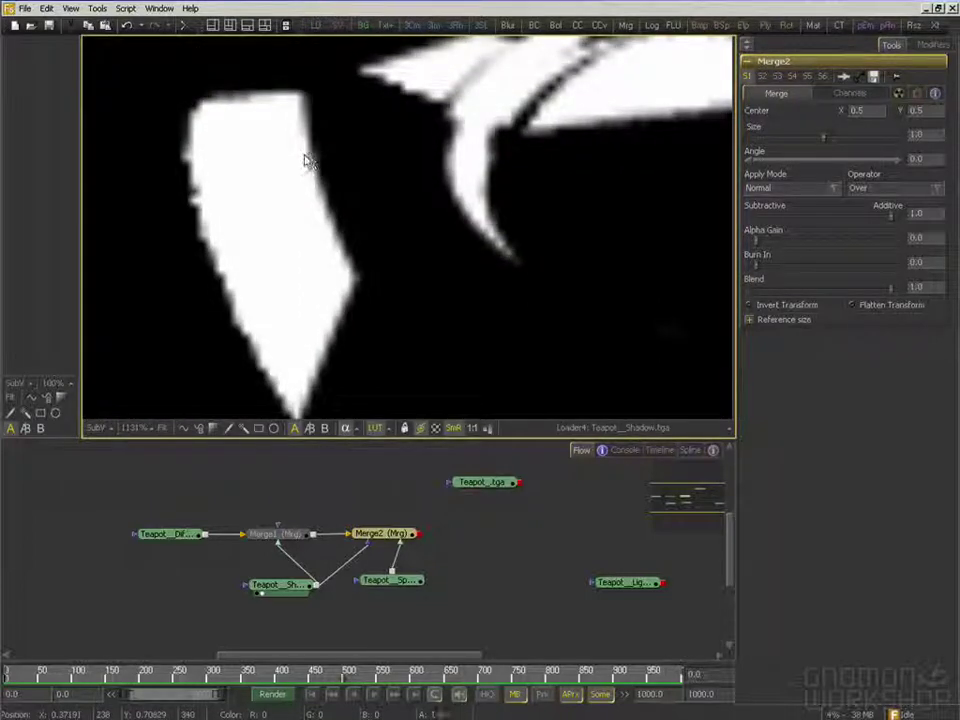
left_click_drag(305, 192, 308, 187)
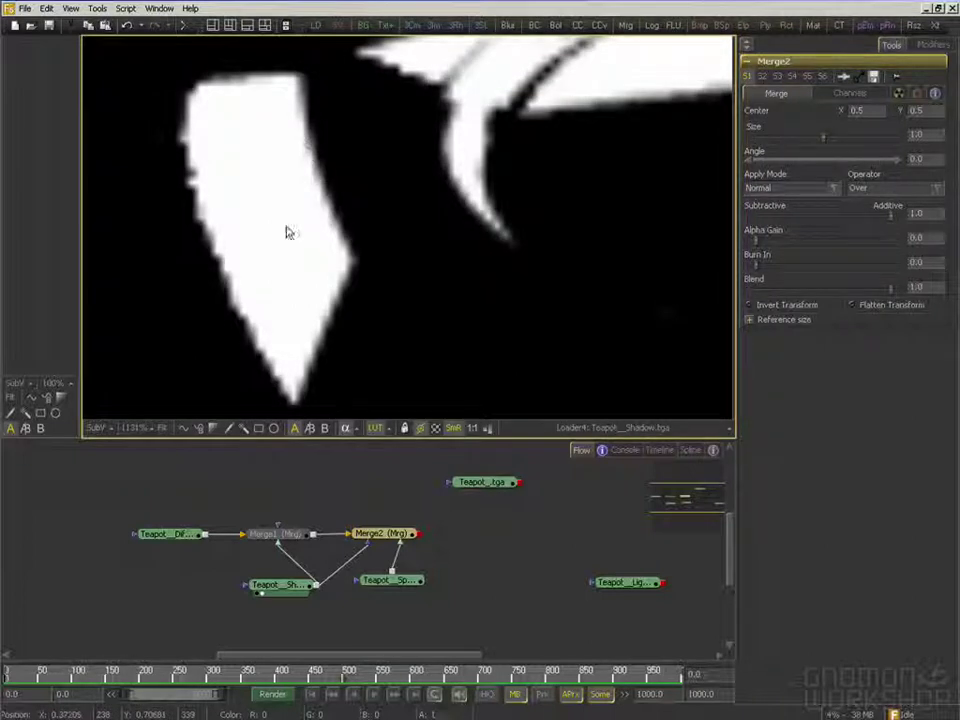
left_click_drag(197, 526, 268, 328)
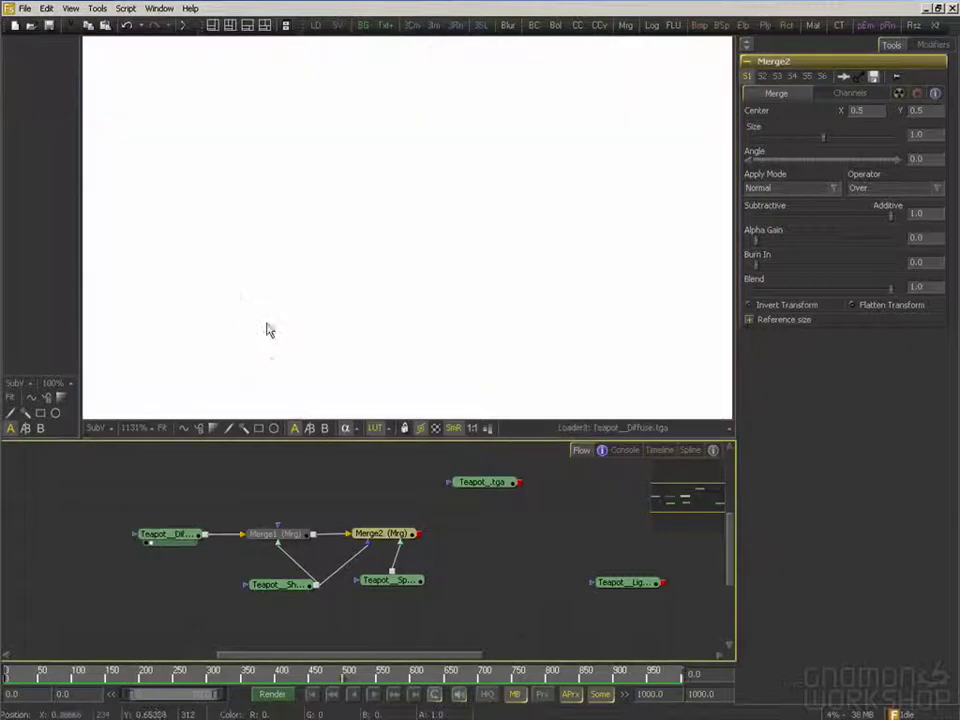
left_click(347, 428)
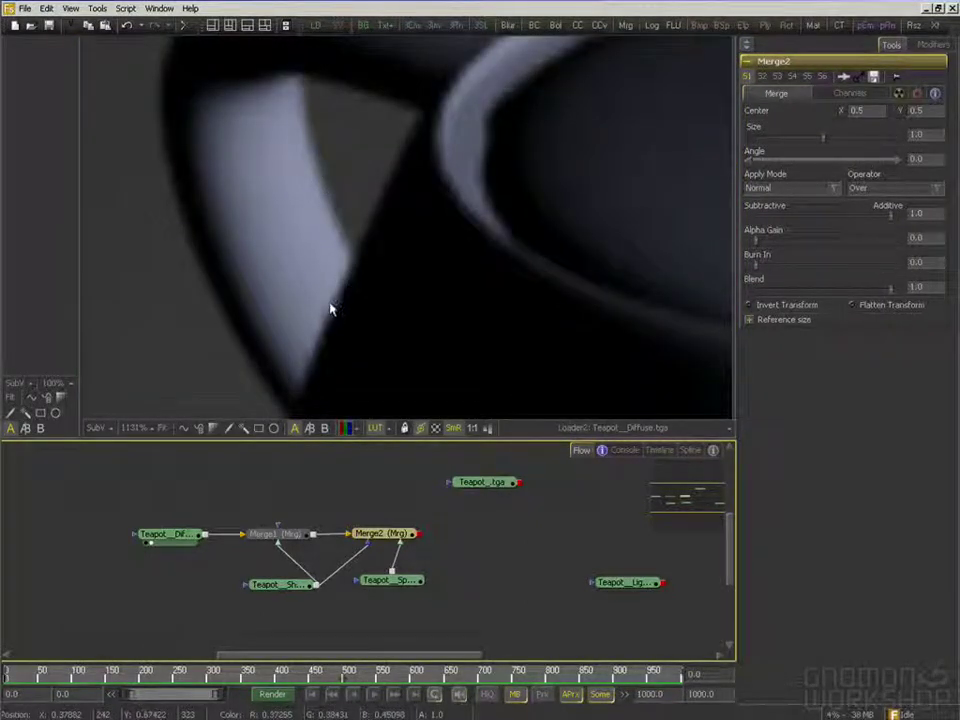
Compare the handle's edge against the teapot body in the original render, the Diffuse pass and Merge1
left_click(466, 490)
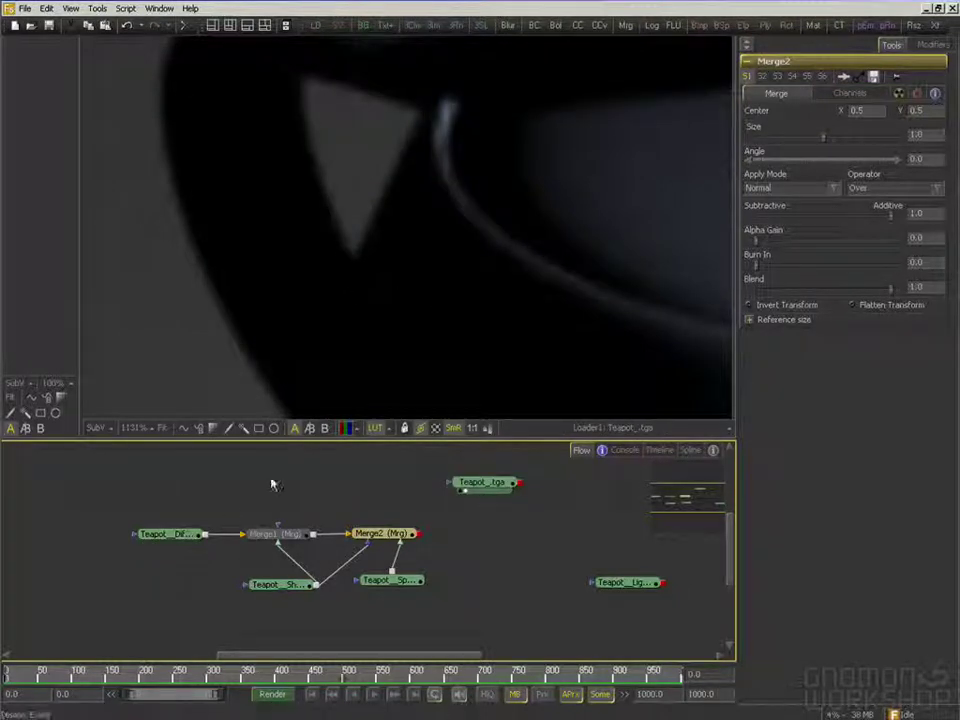
left_click(150, 541)
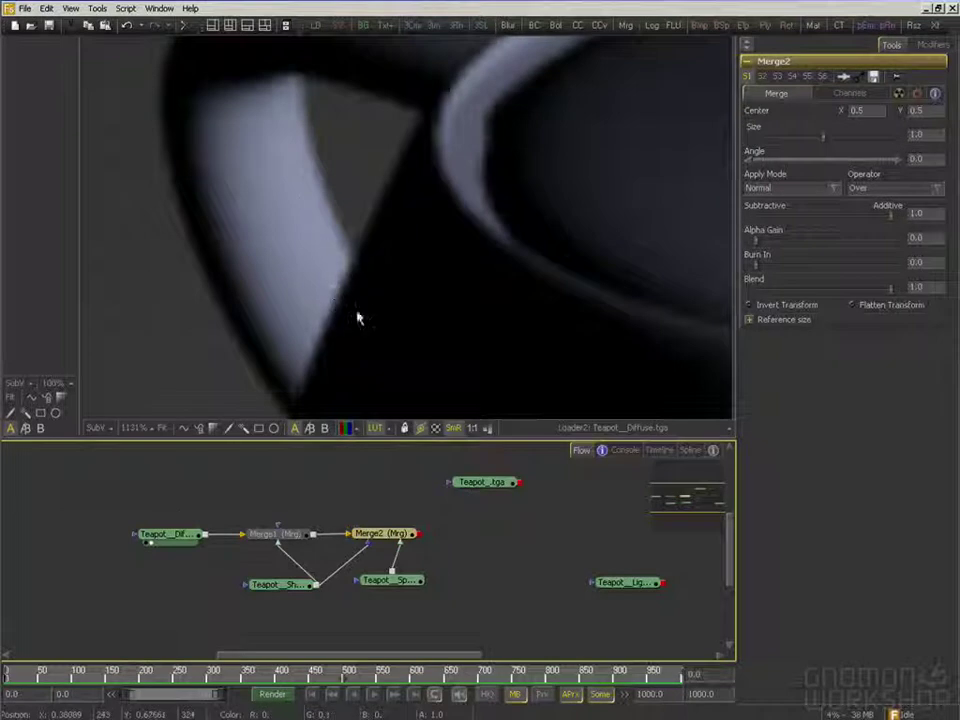
left_click(260, 543)
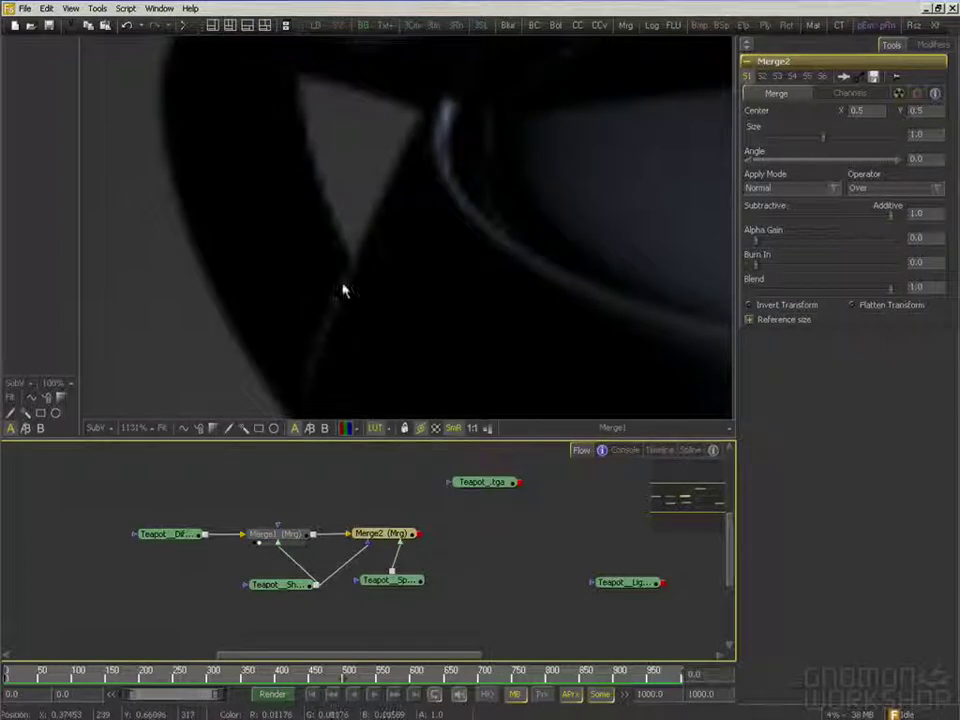
left_click_drag(332, 335, 344, 244)
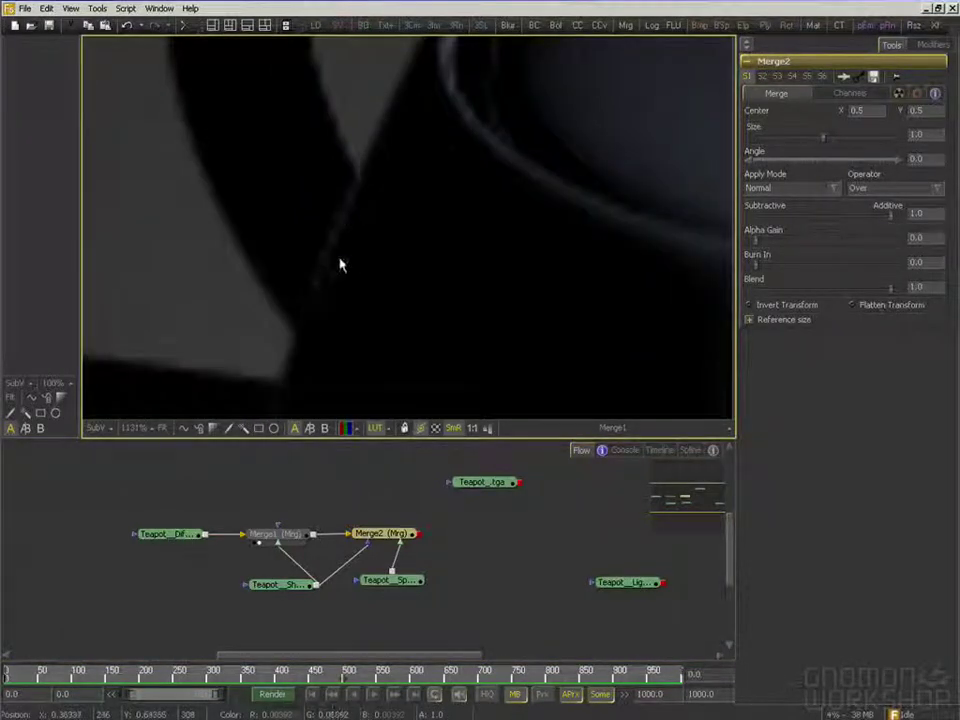
left_click_drag(373, 343, 328, 349)
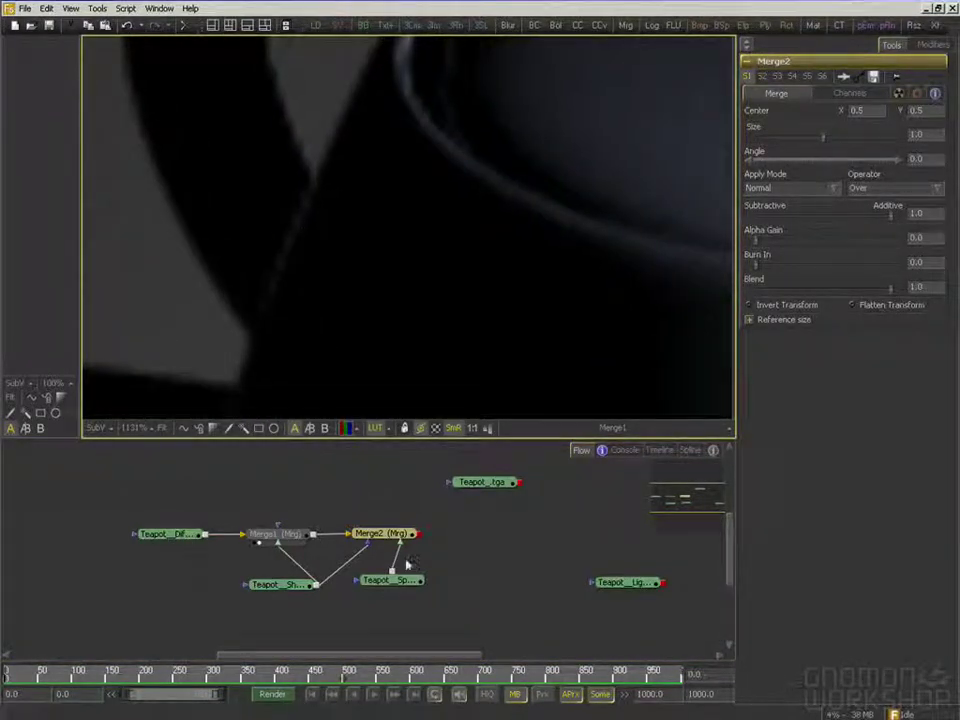
Compare the handle's edge in Merge2 with the handle's highlight in the Specular pass
left_click_drag(392, 534, 349, 277)
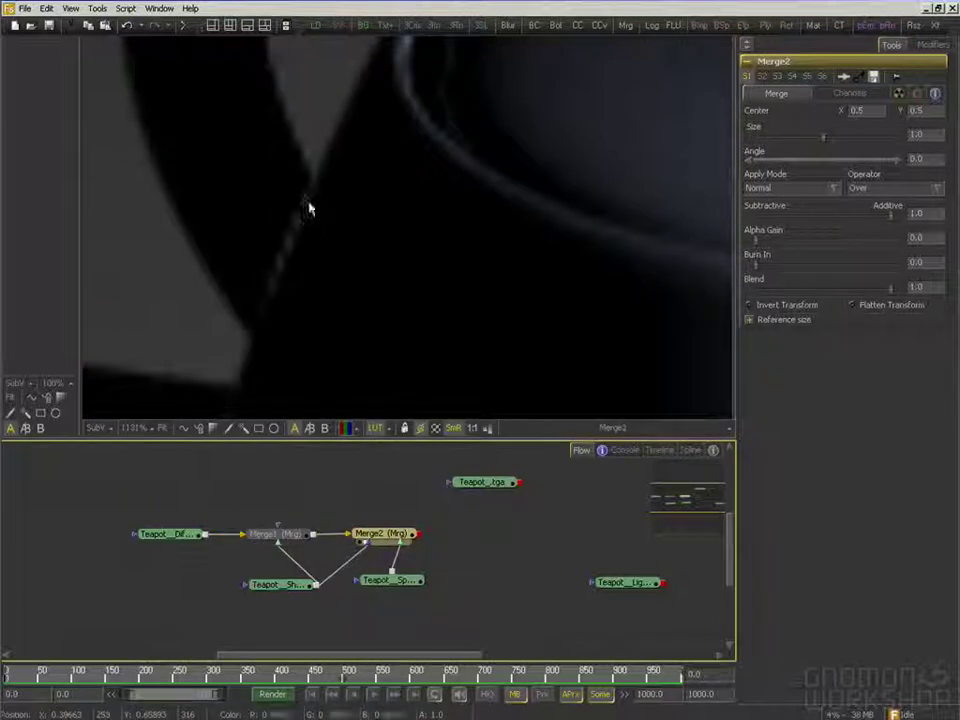
left_click_drag(395, 581, 389, 248)
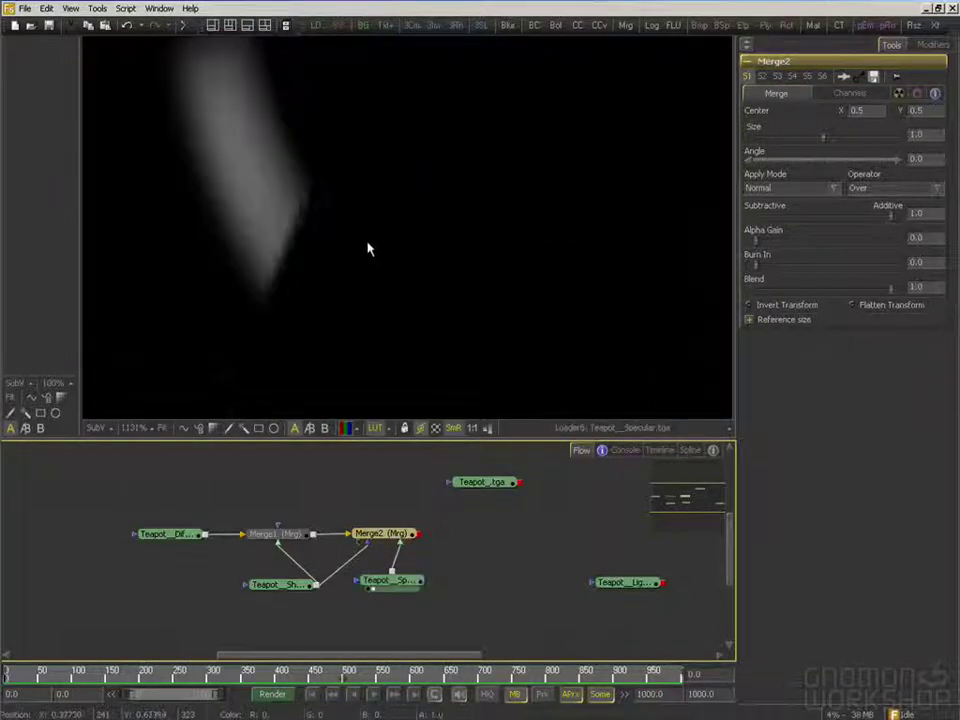
left_click_drag(297, 195, 342, 264)
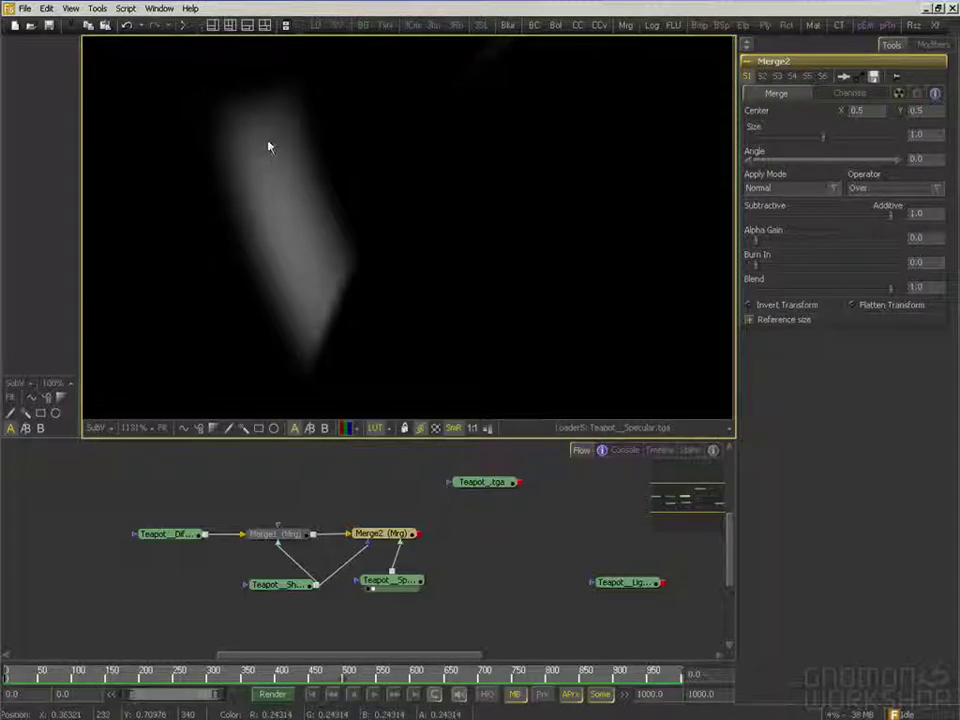
left_click_drag(385, 533, 383, 514)
left_click_drag(392, 464, 390, 313)
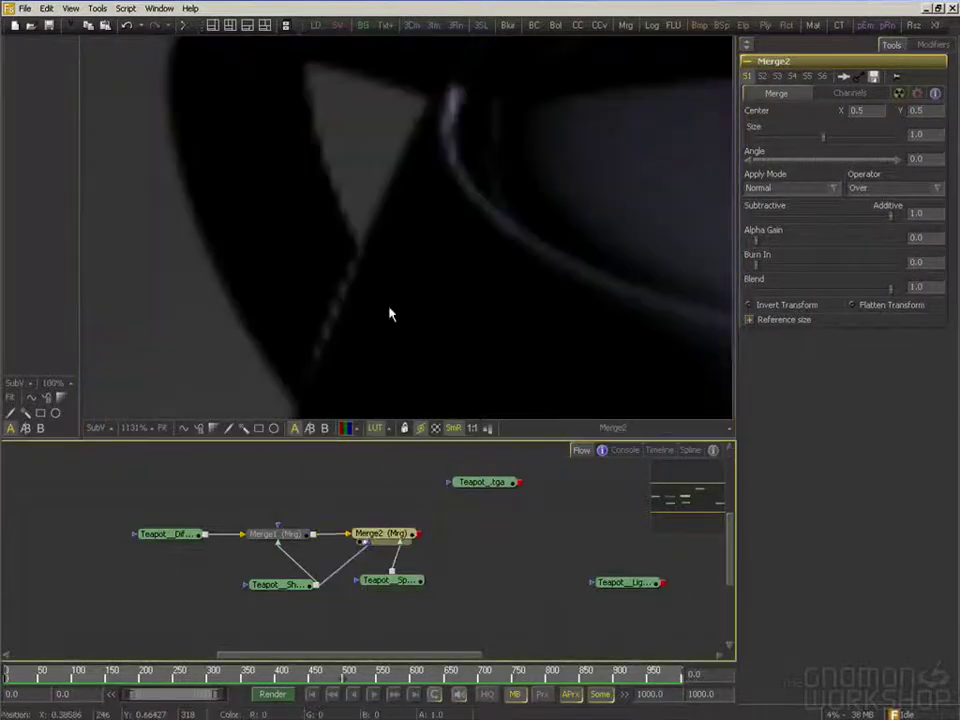
Select the Shadow pass loader and inspect Merge2's result from the handle's edge out to the whole teapot
left_click(283, 590)
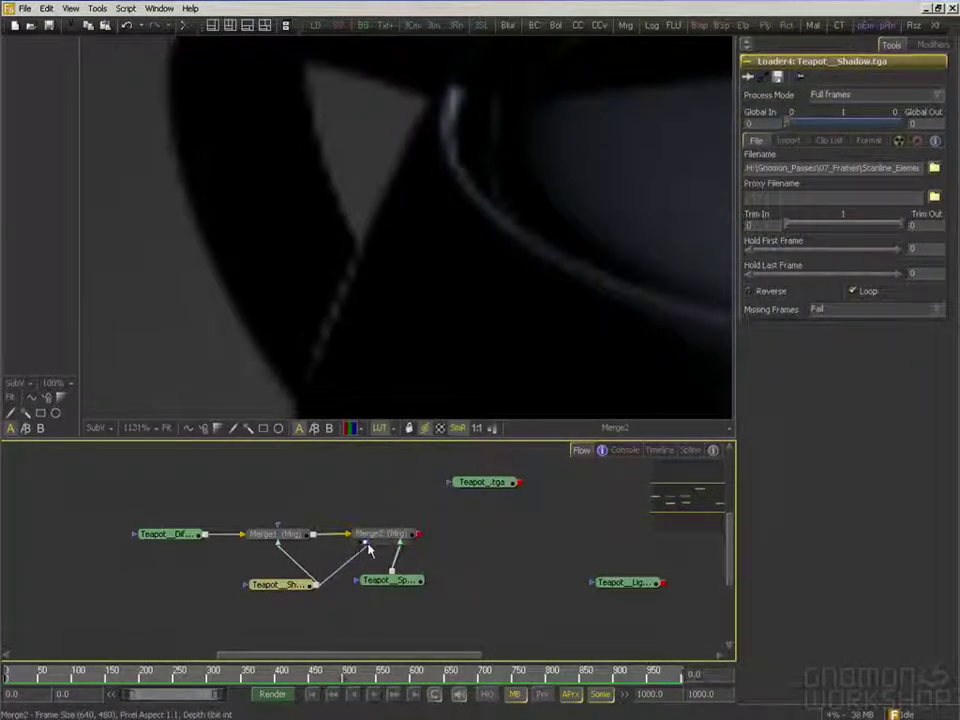
left_click(338, 364)
left_click_drag(338, 364, 322, 311)
scroll(332, 210, "down", 3)
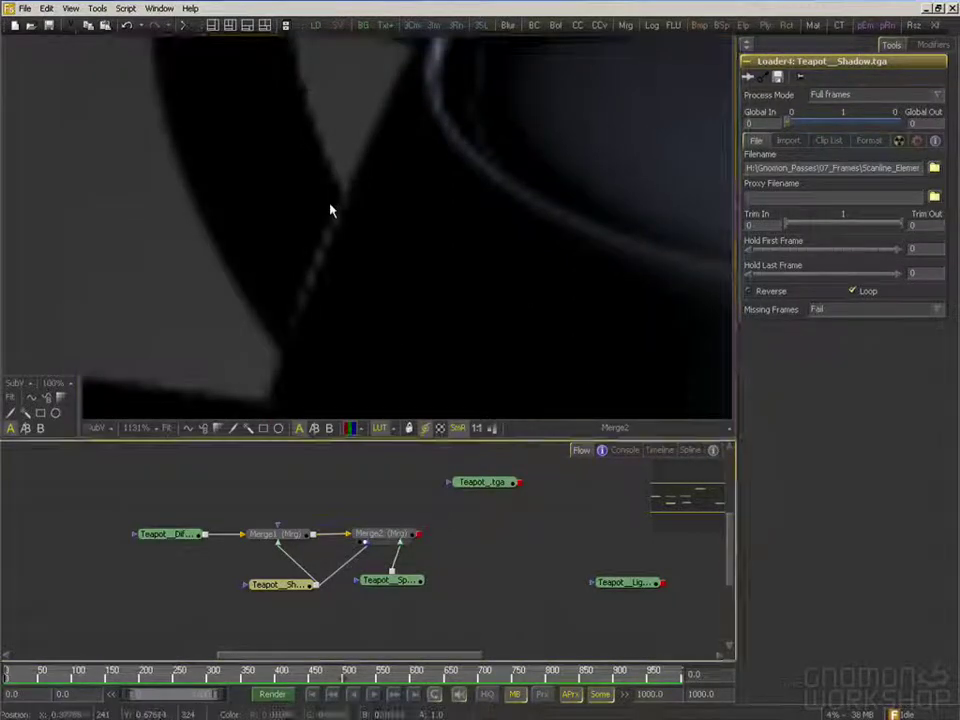
scroll(331, 209, "down", 2)
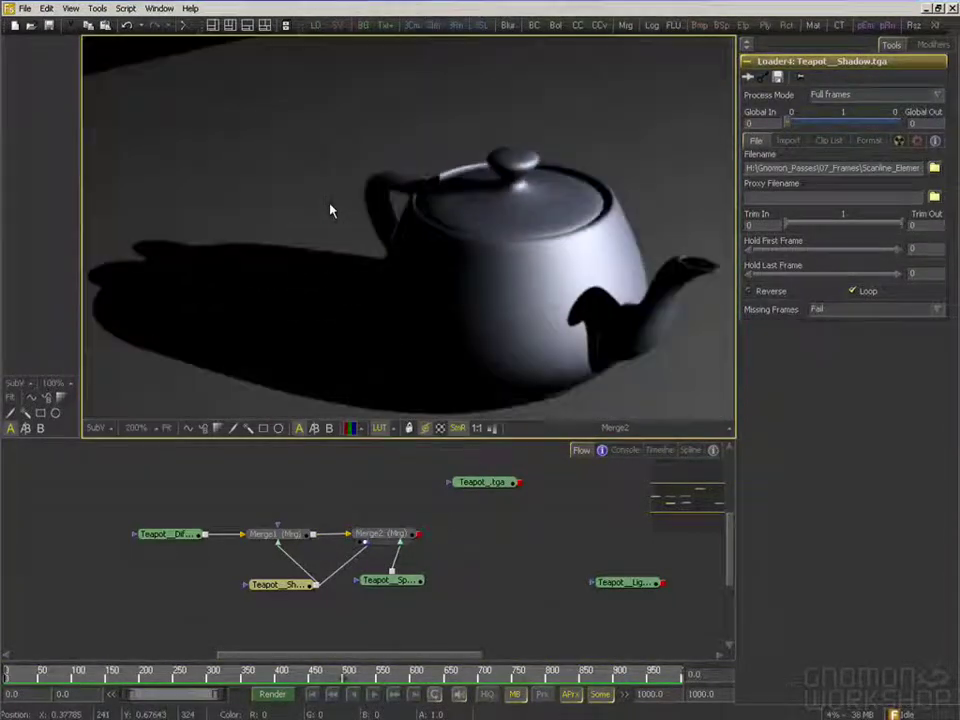
scroll(436, 287, "down", 2)
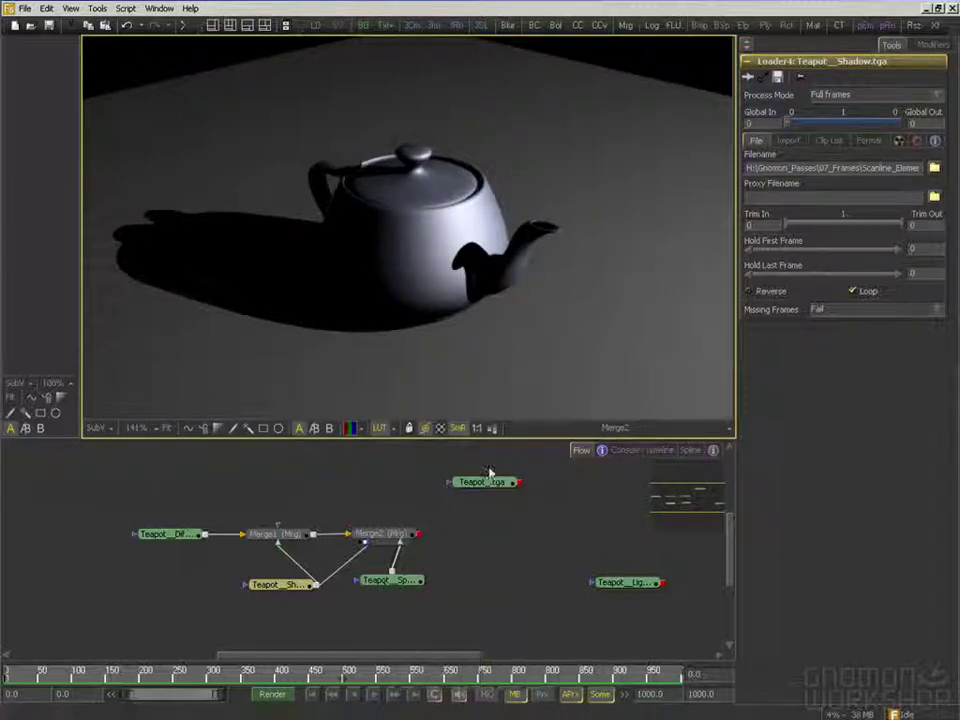
Compare the full original teapot render with the complete Merge2 composite
left_click_drag(482, 486, 435, 261)
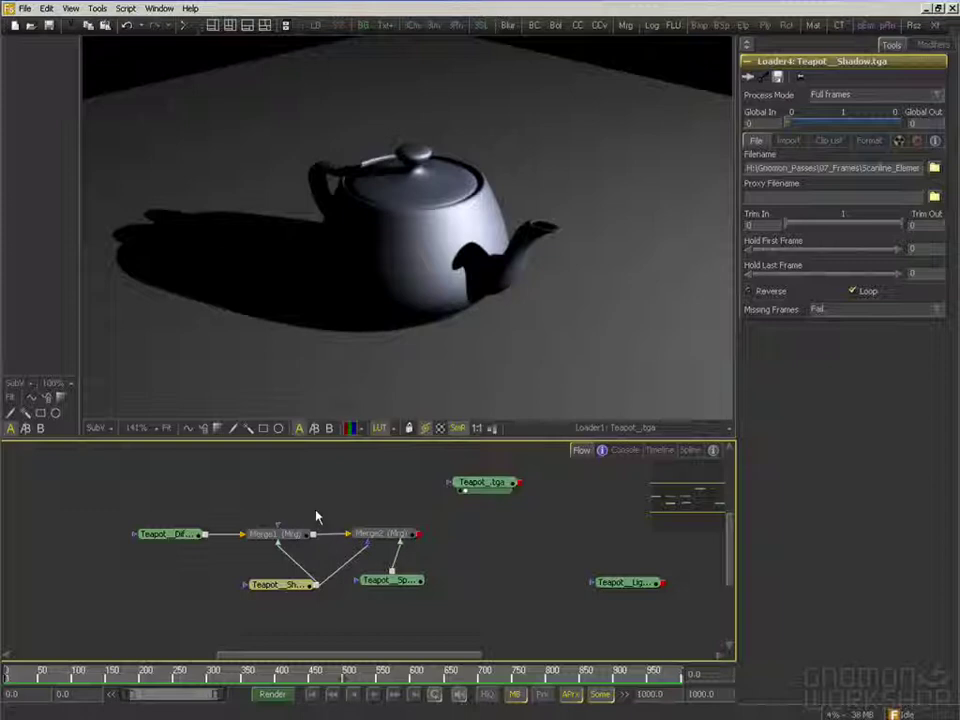
left_click_drag(307, 520, 310, 521)
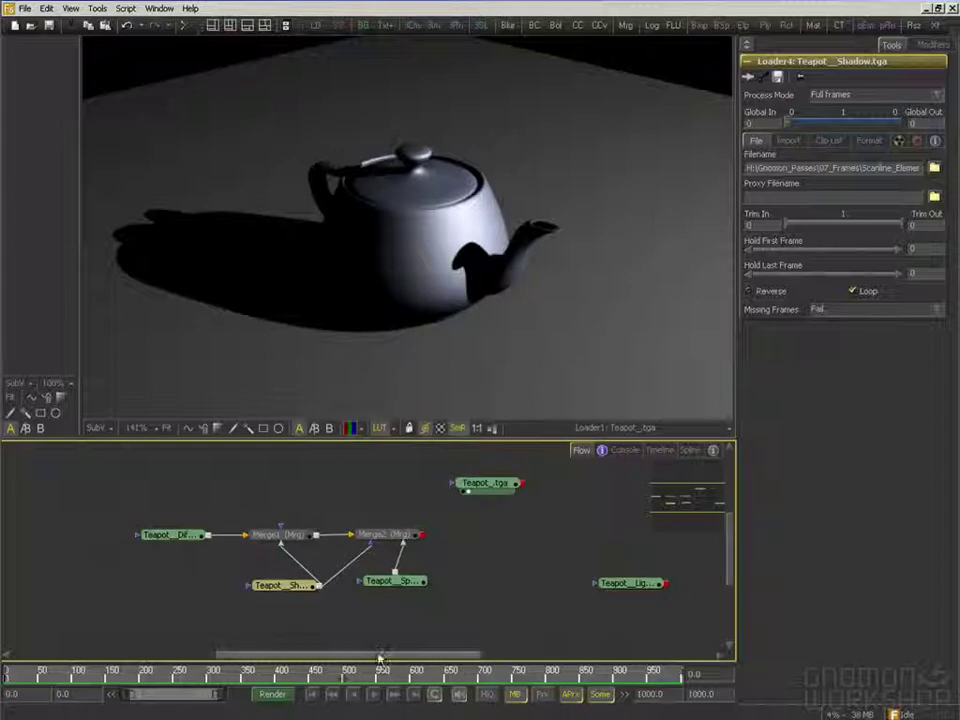
left_click_drag(333, 609, 331, 609)
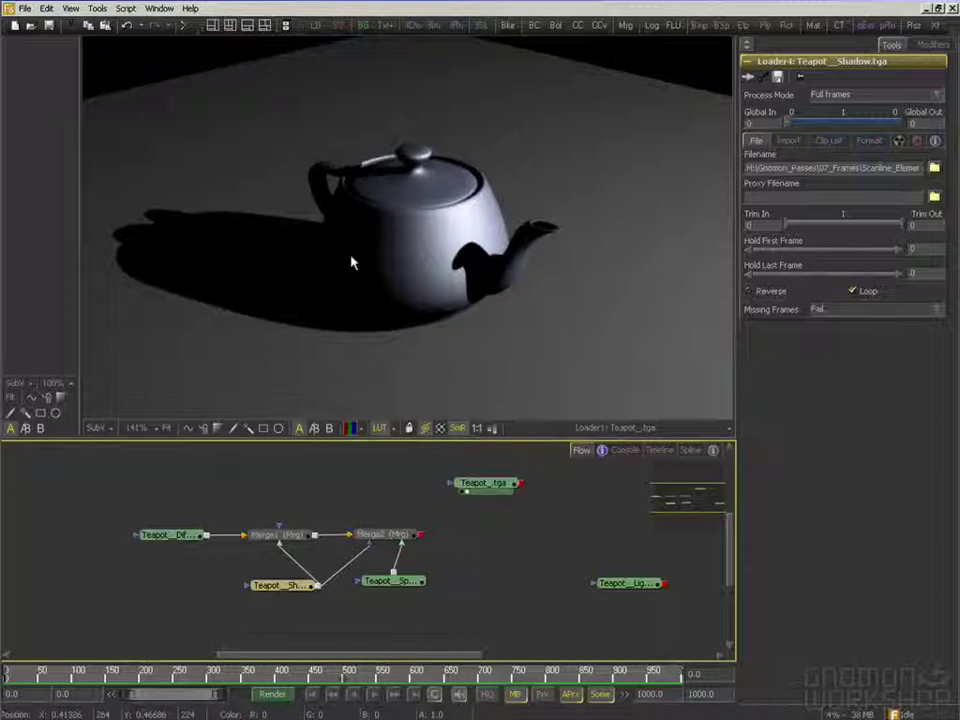
left_click_drag(389, 537, 412, 230)
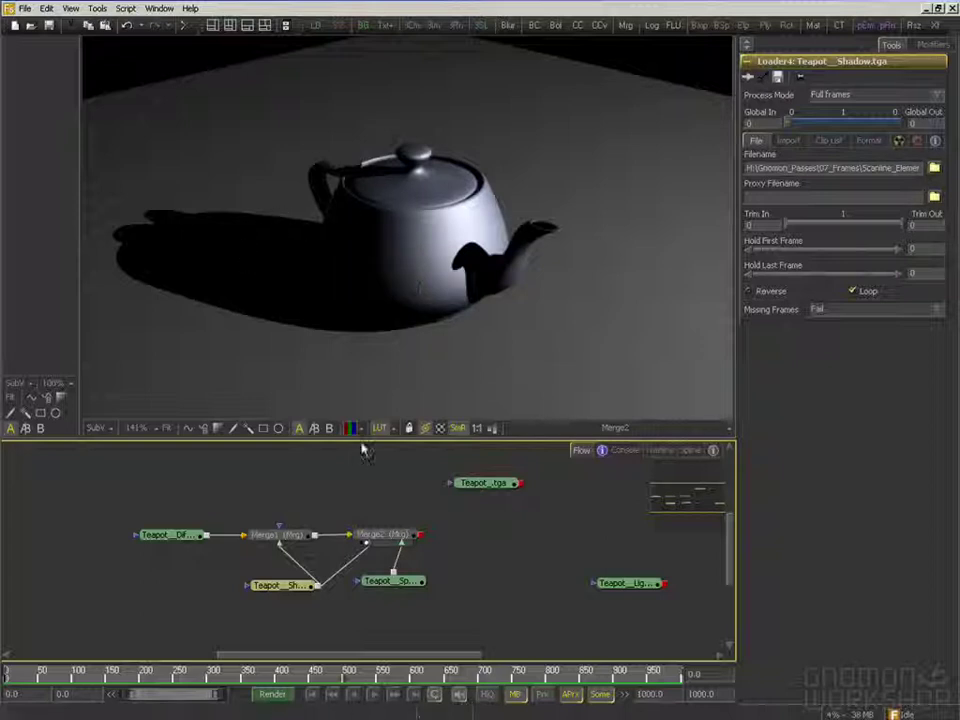
Switch to the Scanline_elements scene in 3ds Max and close the rendered element windows and the Camera01 frame
mouse_move(418, 716)
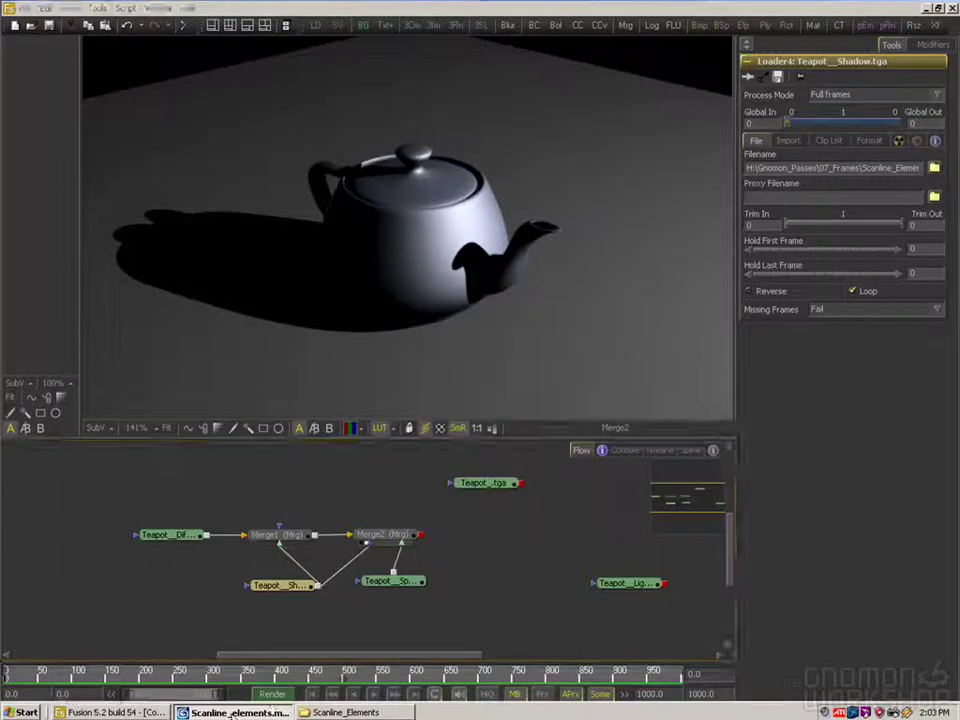
left_click(232, 713)
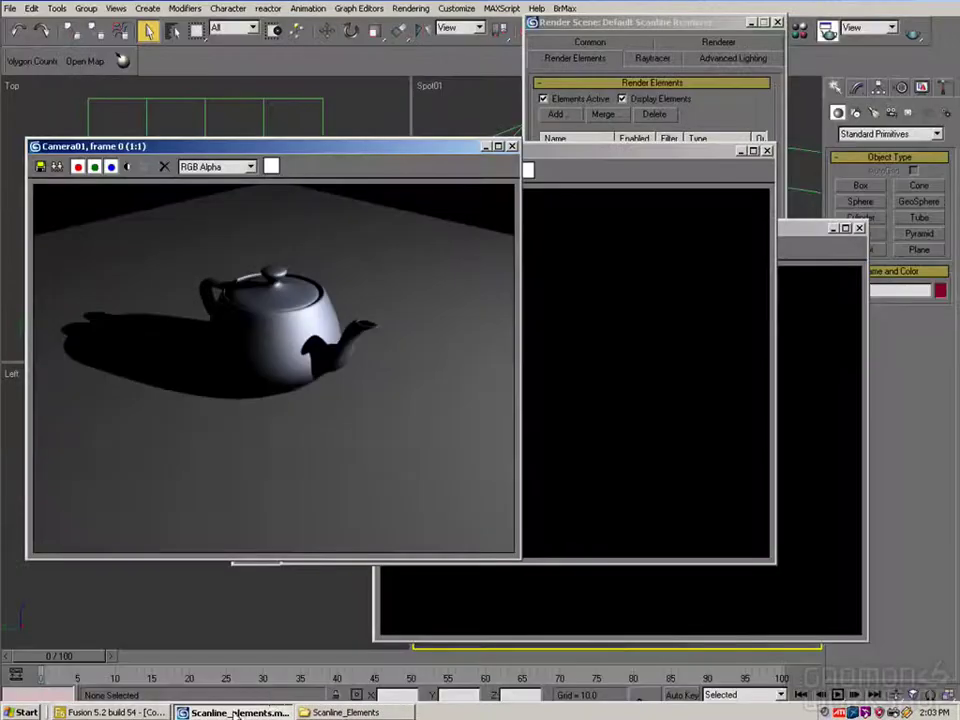
left_click(767, 151)
left_click(856, 227)
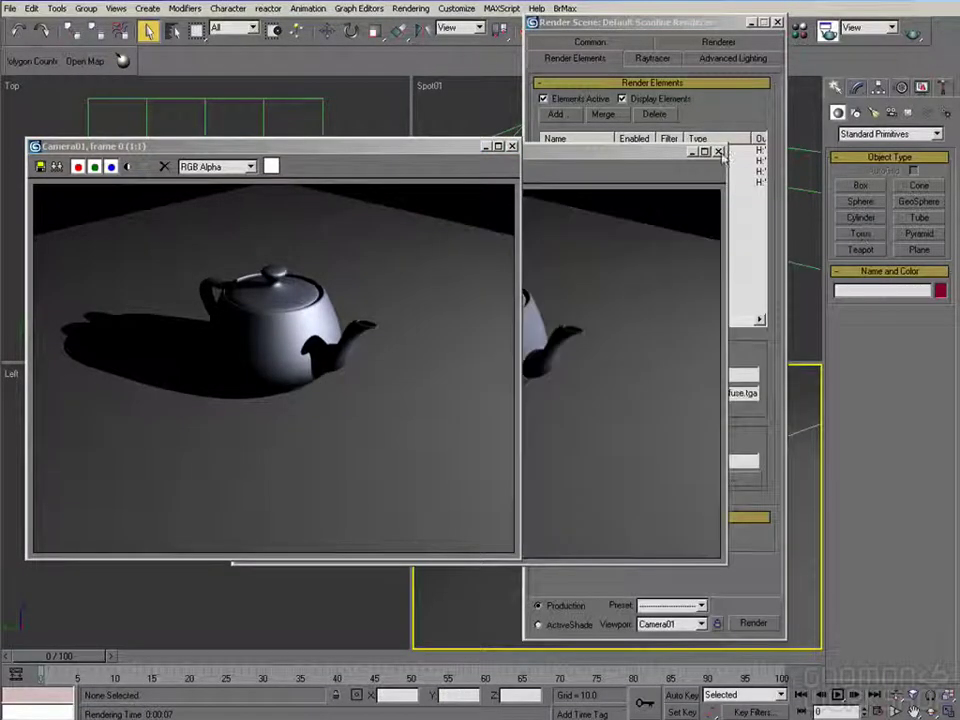
left_click(719, 152)
left_click(512, 146)
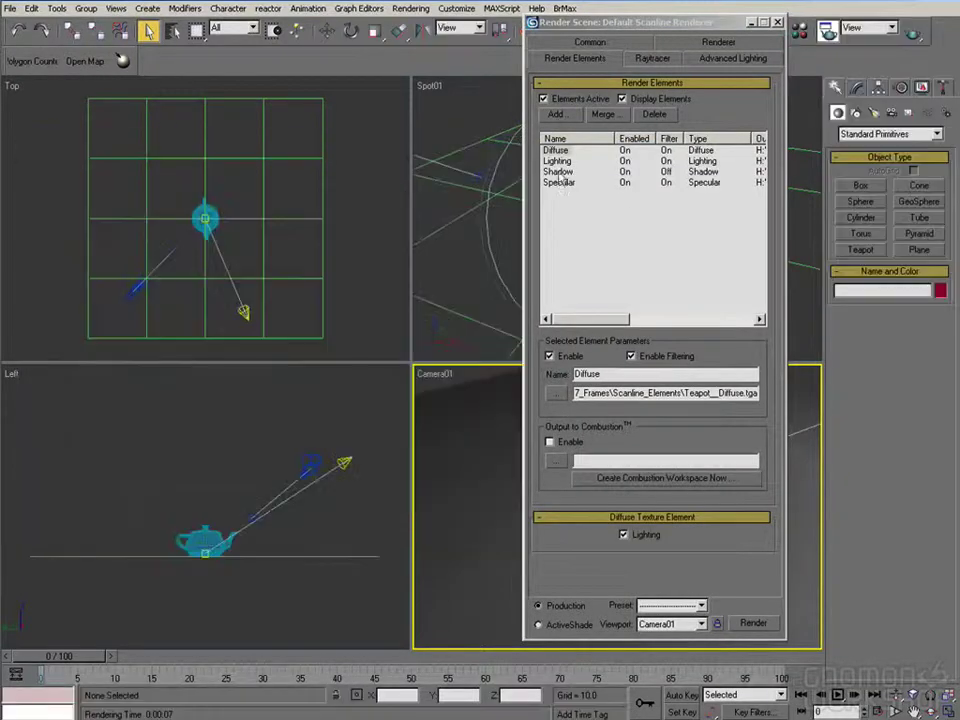
Review the Lighting and Diffuse render elements' settings, and display the Lighting pass in Fusion
left_click(560, 162)
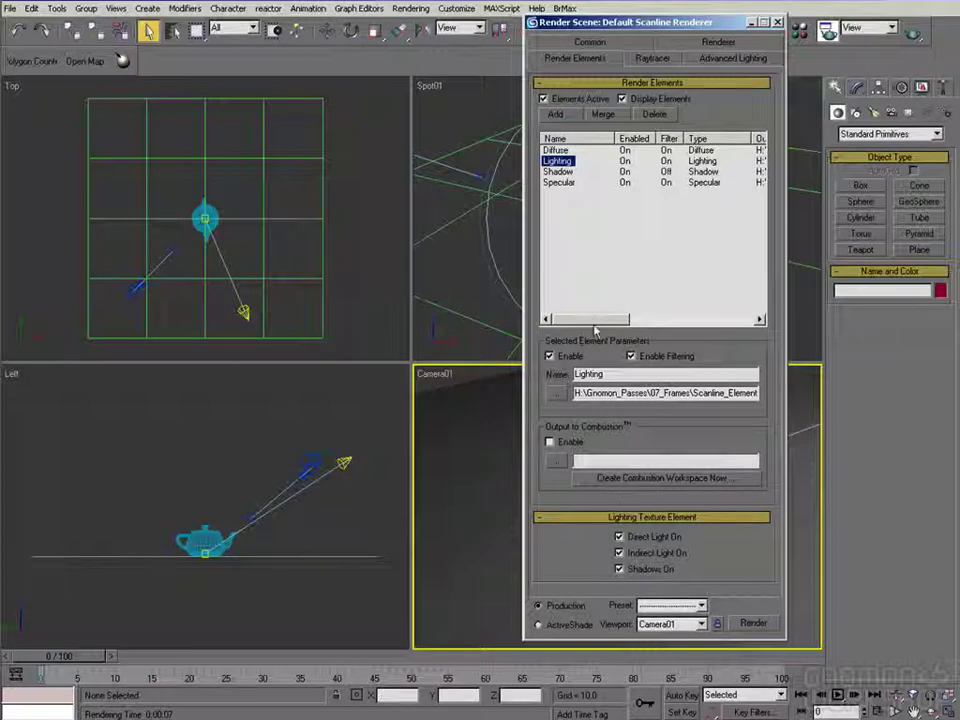
left_click(555, 150)
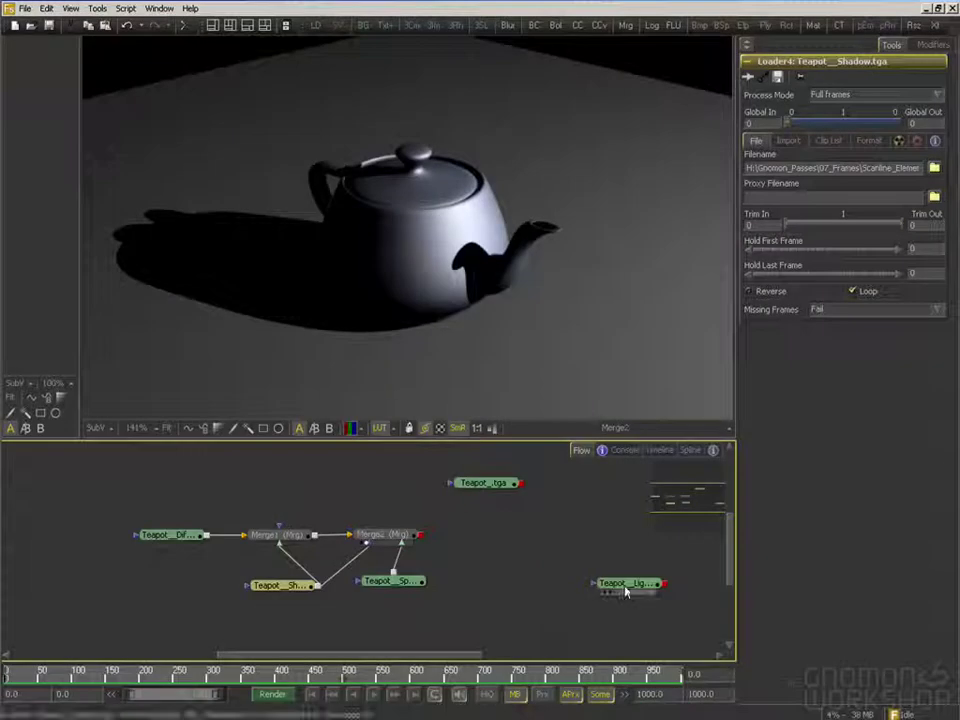
left_click_drag(624, 586, 426, 280)
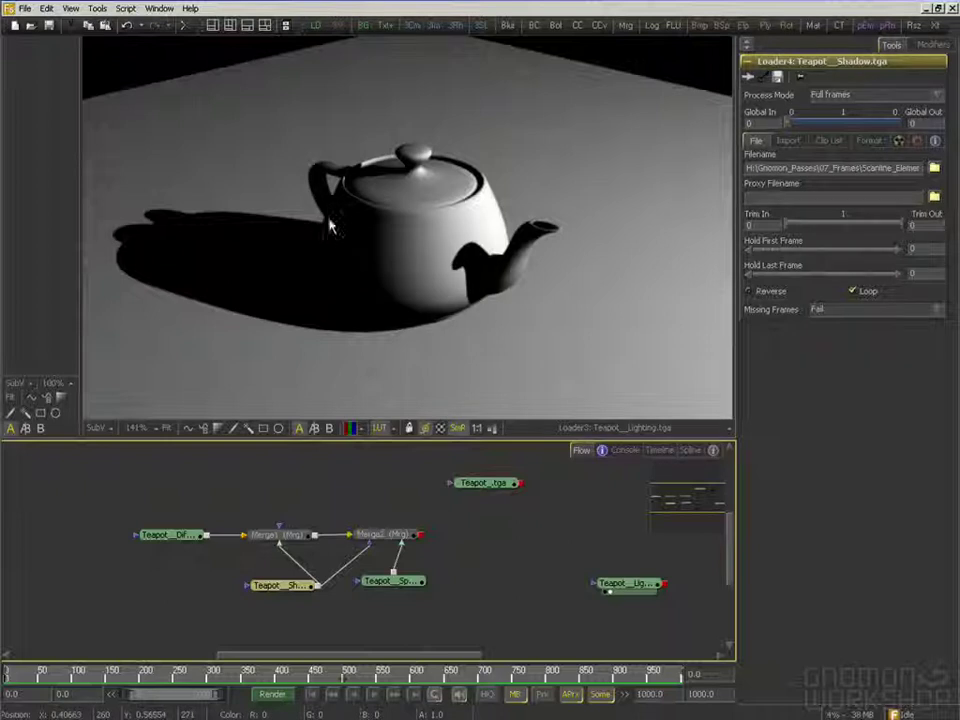
Back in 3ds Max, turn off Lighting for the Diffuse element and render Camera01, overwriting the existing Teapot_.tga
left_click(263, 711)
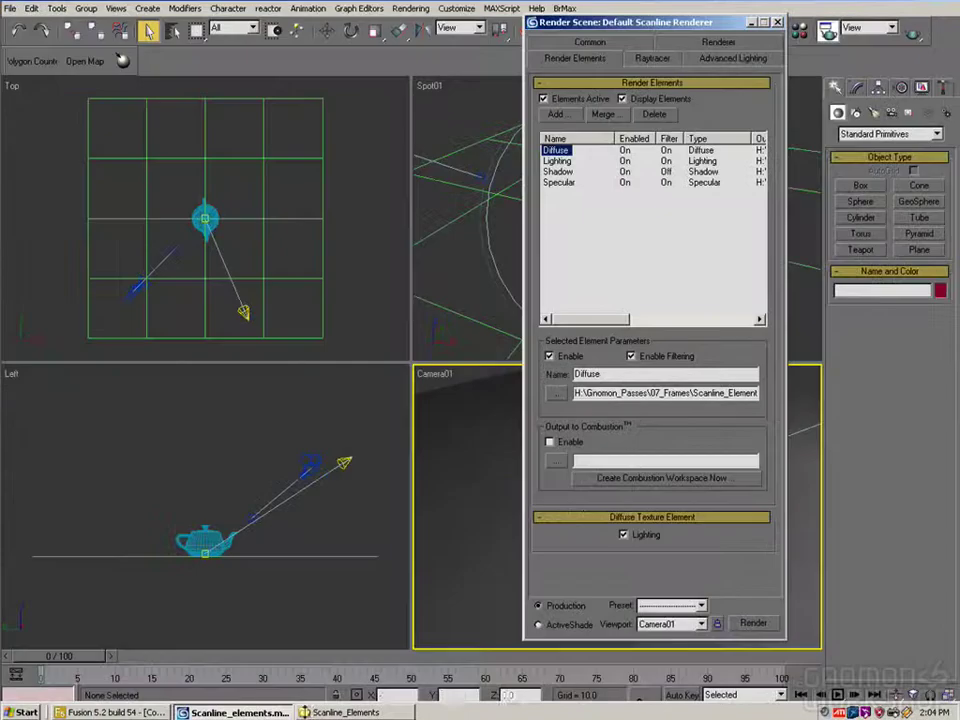
left_click(640, 535)
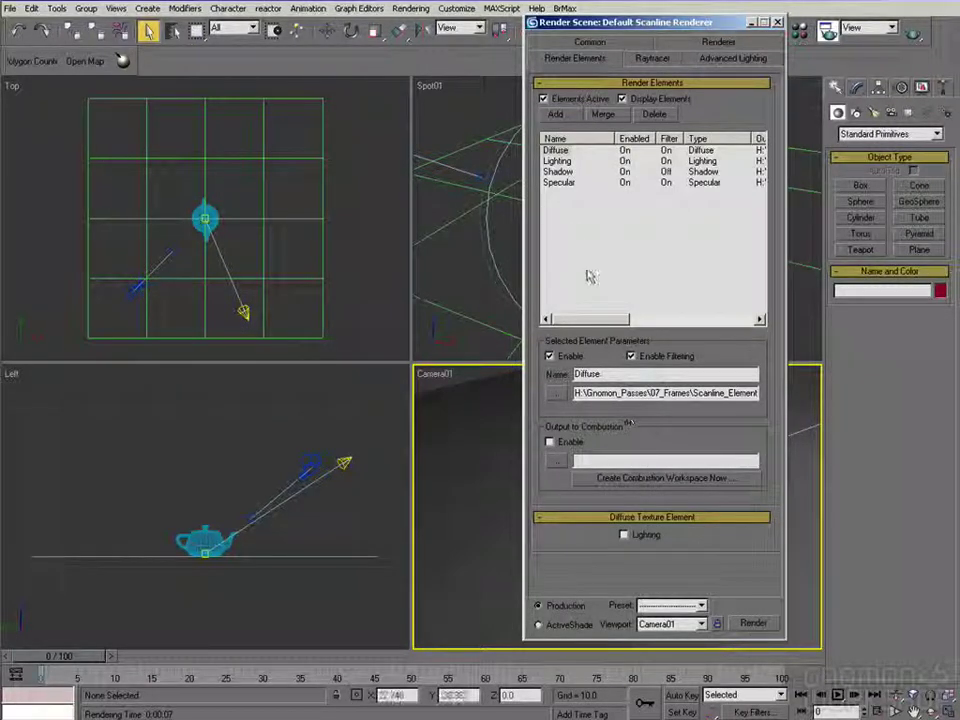
left_click(753, 623)
left_click(450, 399)
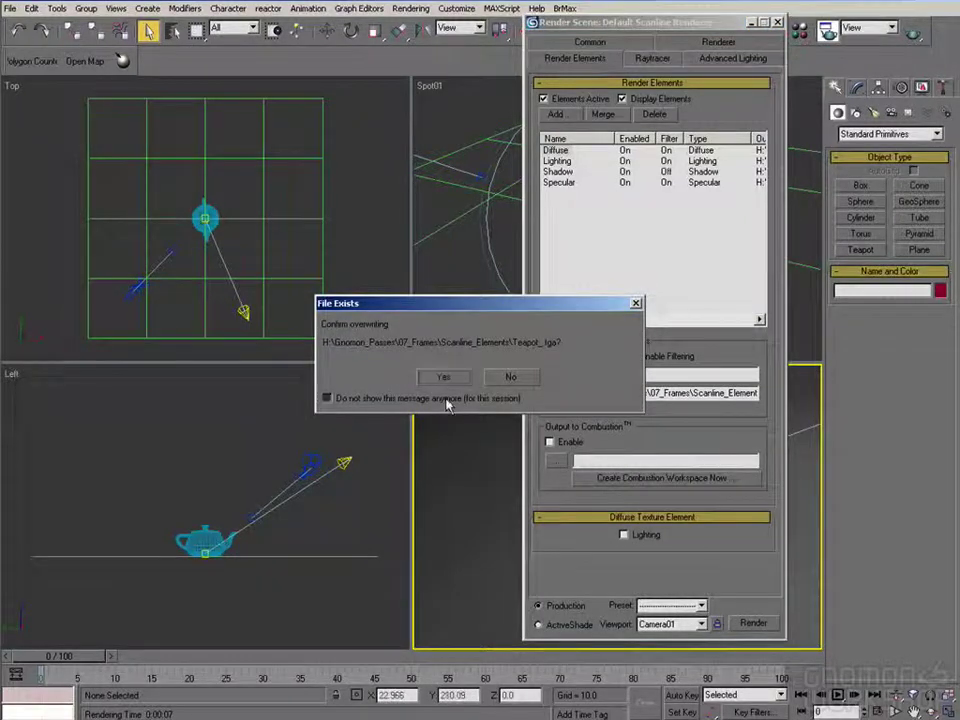
left_click(445, 379)
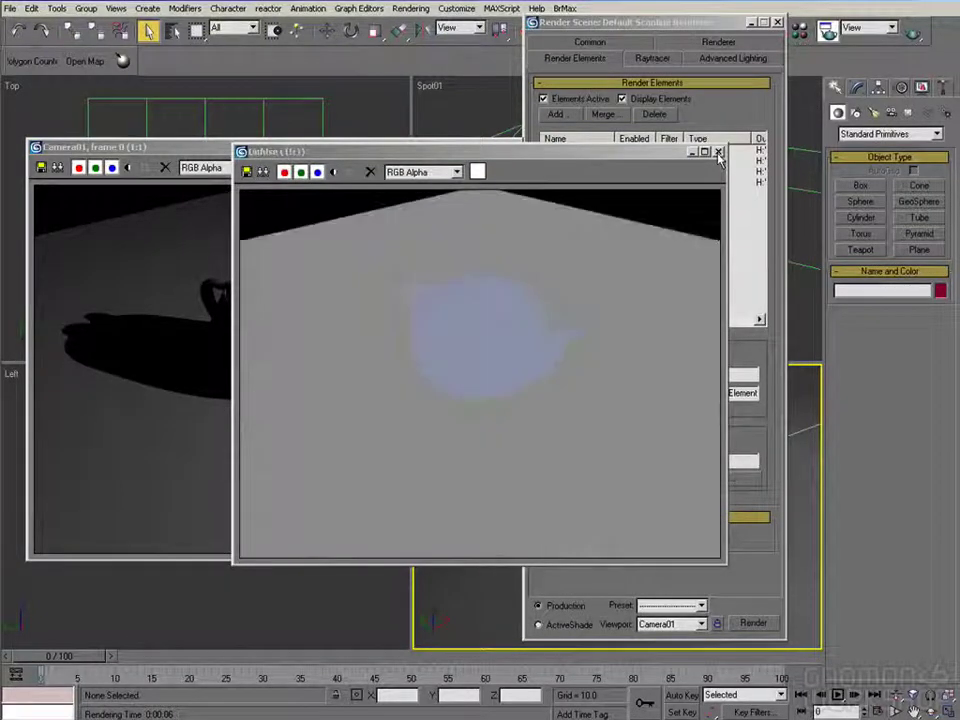
Move the rendered Diffuse window off the render settings and switch to Fusion to display the Diffuse pass
left_click_drag(503, 153, 420, 211)
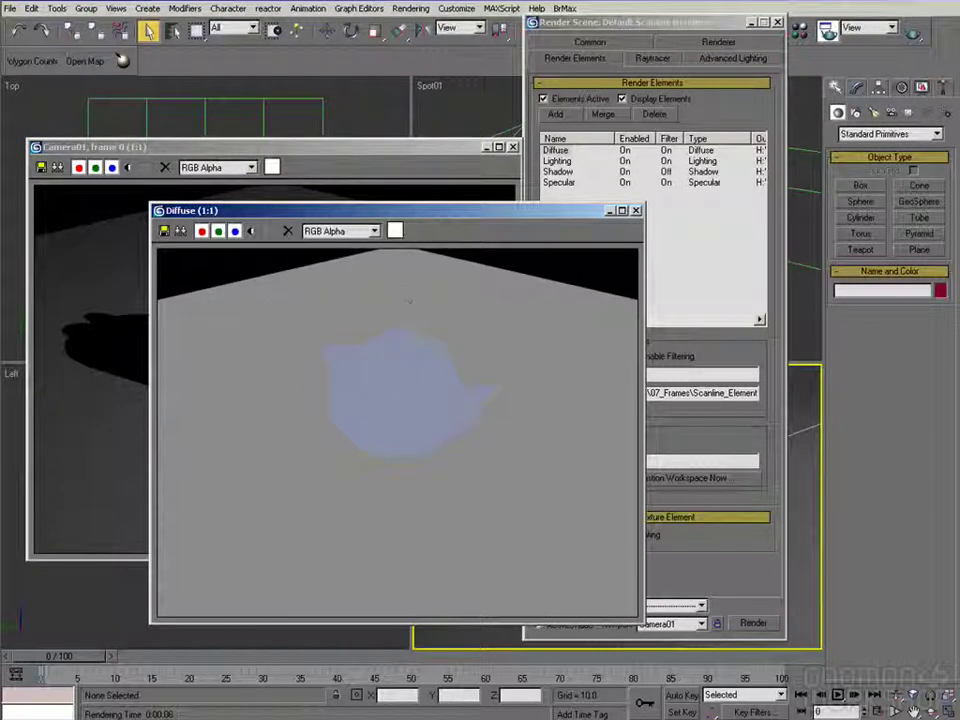
mouse_move(390, 713)
left_click(95, 712)
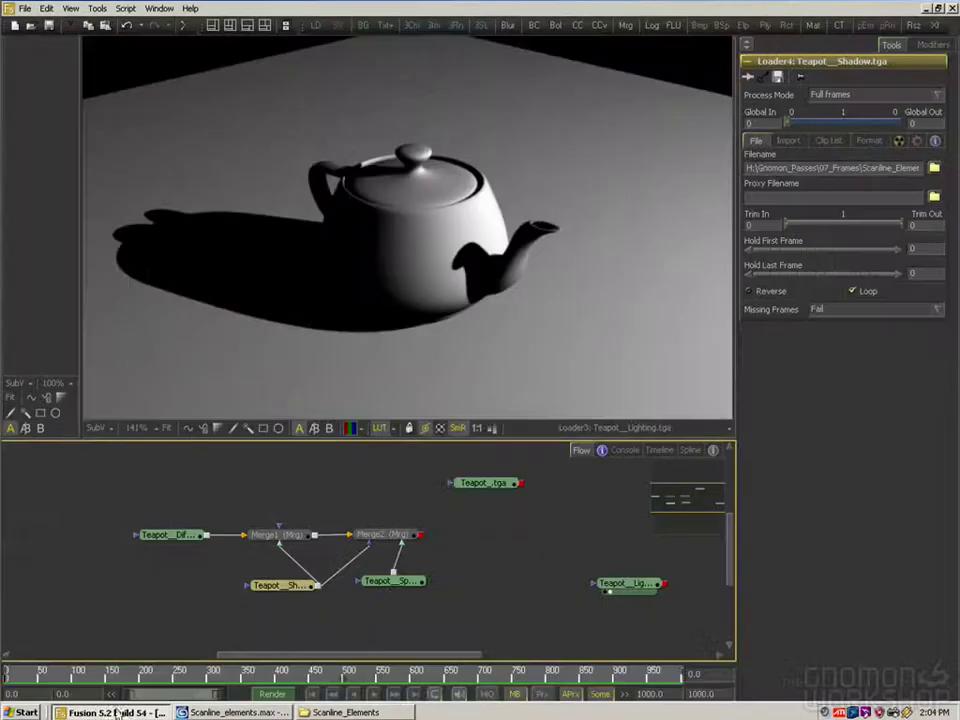
left_click_drag(158, 538, 380, 313)
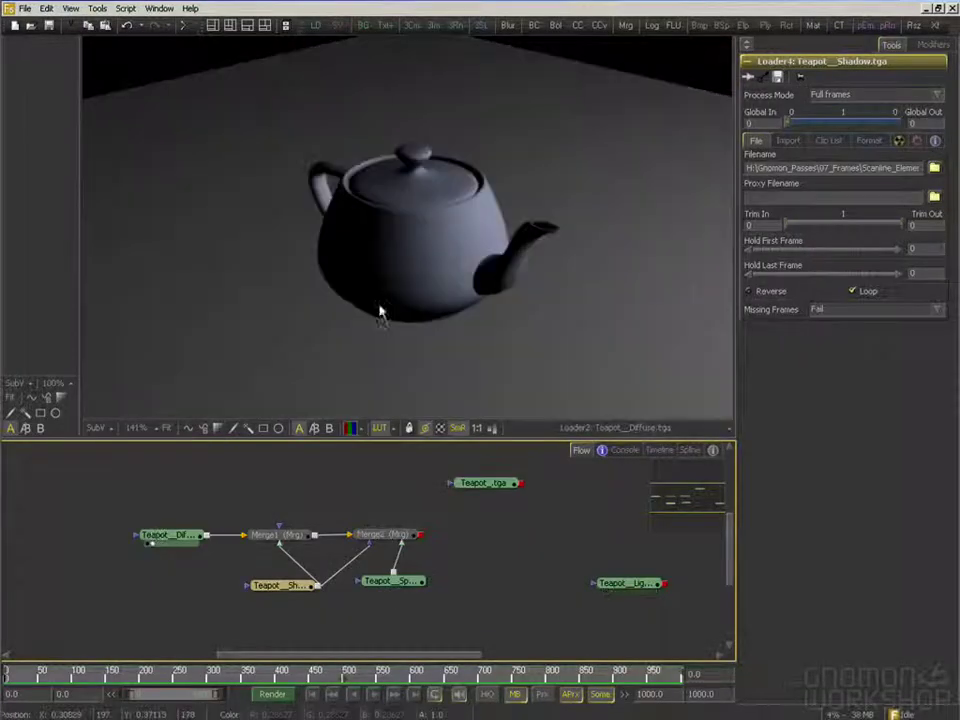
Reload the re-rendered Teapot__Diffuse.tga in the Diffuse loader
left_click(166, 541)
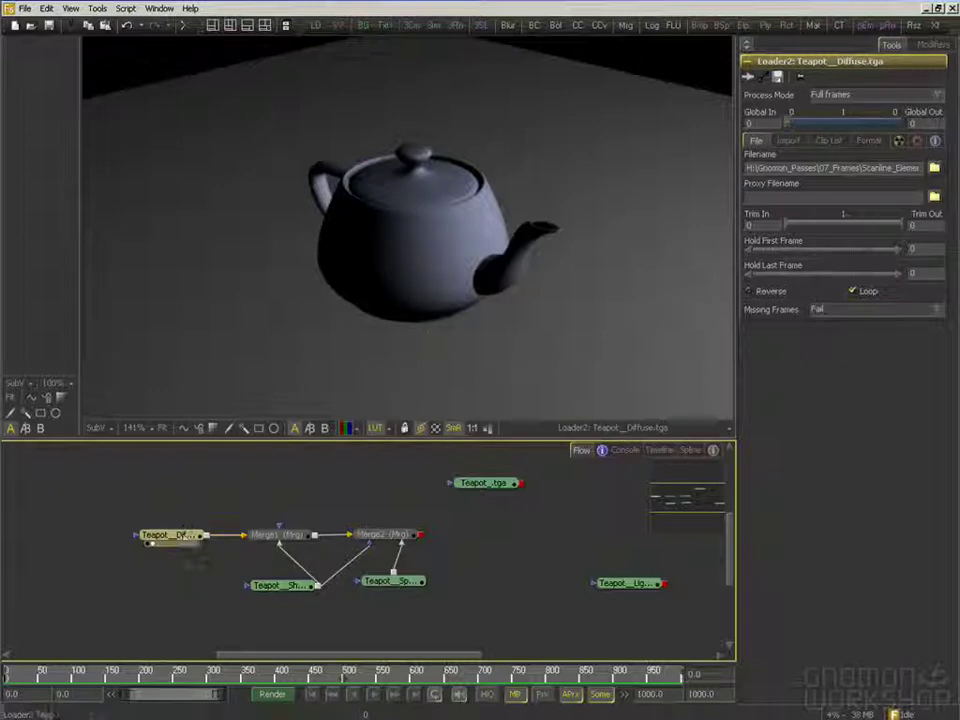
left_click(938, 171)
key("Return")
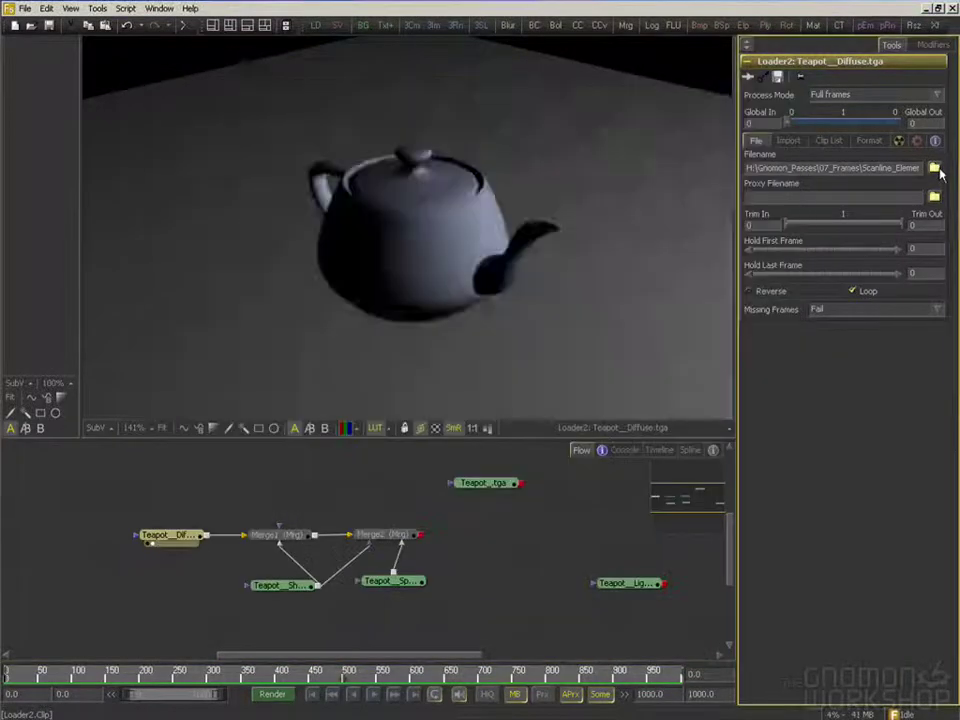
Move the Diffuse loader farther from Merge1 and place the Lighting loader below the connection between them
left_click_drag(222, 580, 323, 581)
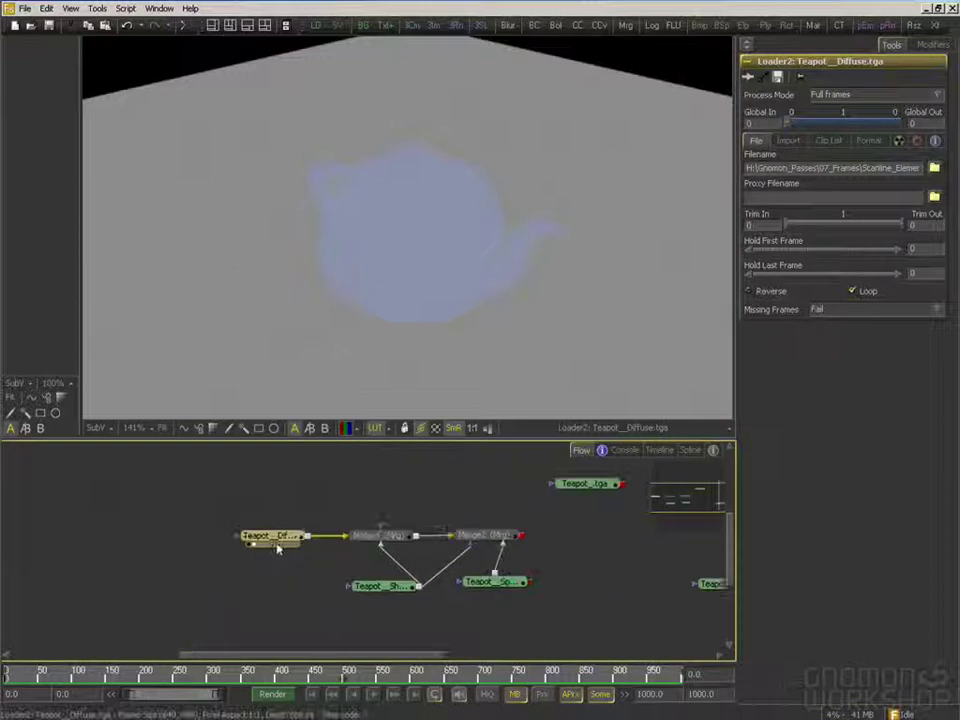
left_click_drag(279, 543, 178, 545)
left_click_drag(696, 617, 557, 596)
left_click(626, 583)
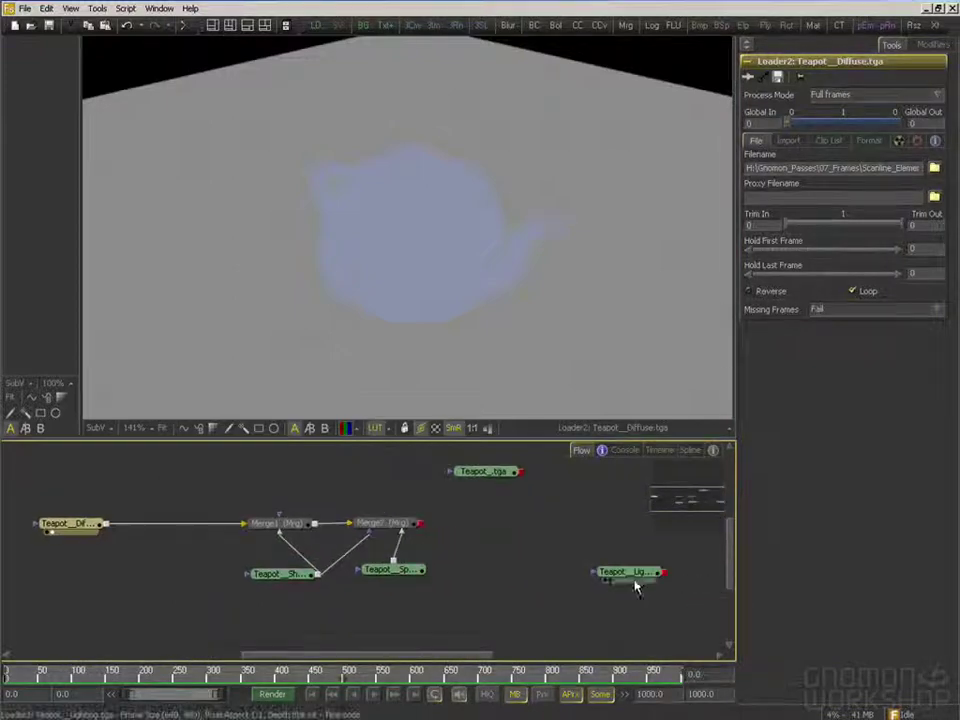
left_click_drag(626, 583, 171, 570)
left_click_drag(96, 576, 186, 582)
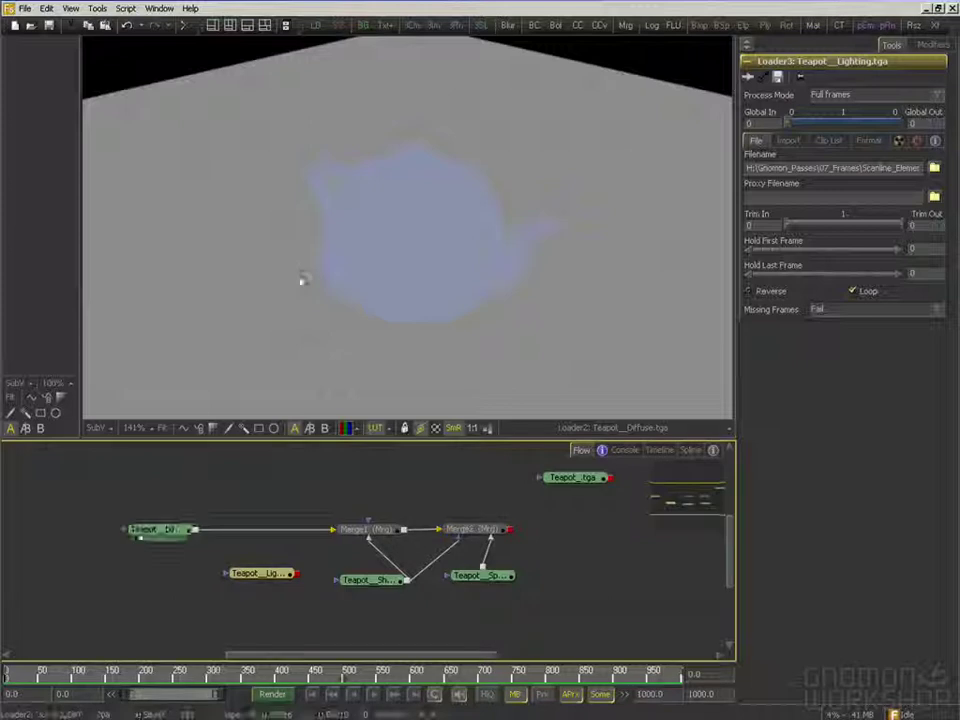
Insert a Merge between the Diffuse loader and Merge1, feed the Lighting pass into its foreground, and set its Apply Mode to Multiply
left_click_drag(255, 578, 364, 261)
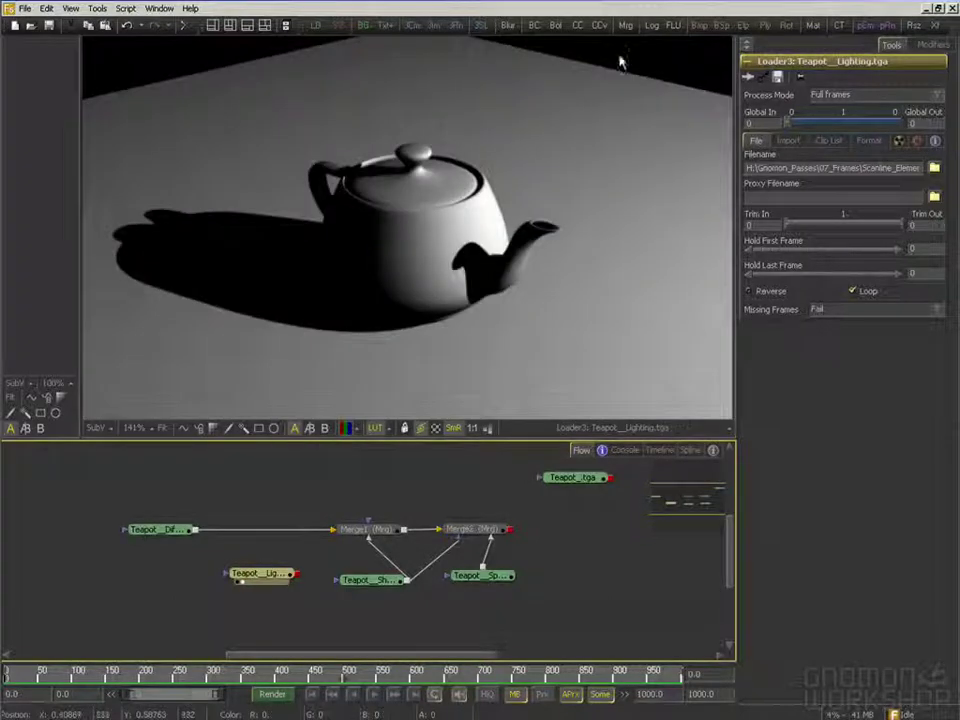
left_click_drag(624, 26, 266, 533)
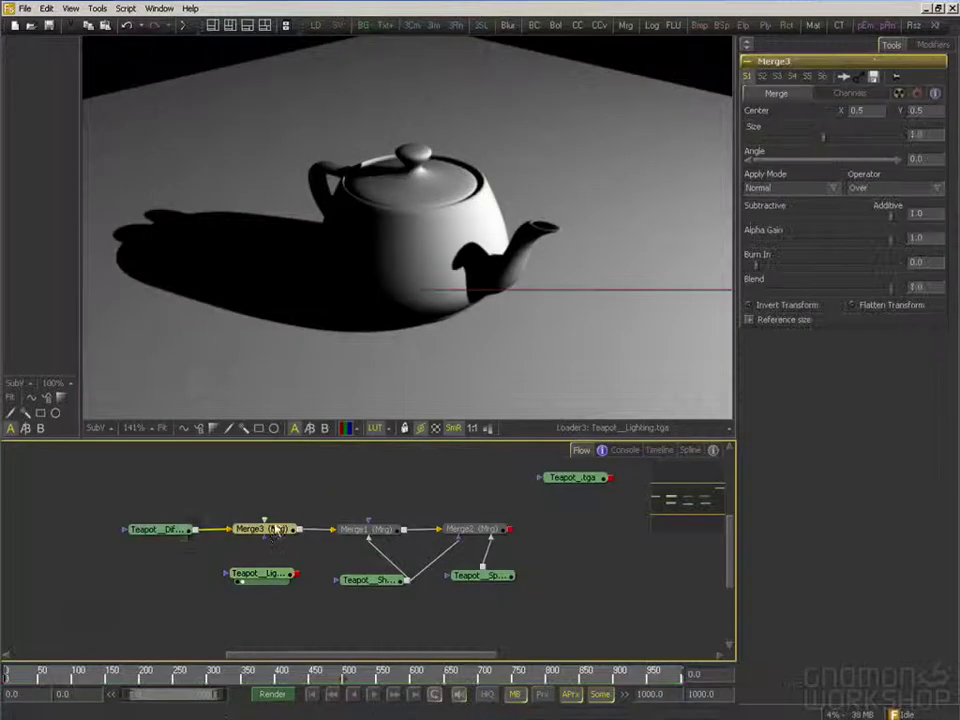
left_click_drag(298, 576, 286, 330)
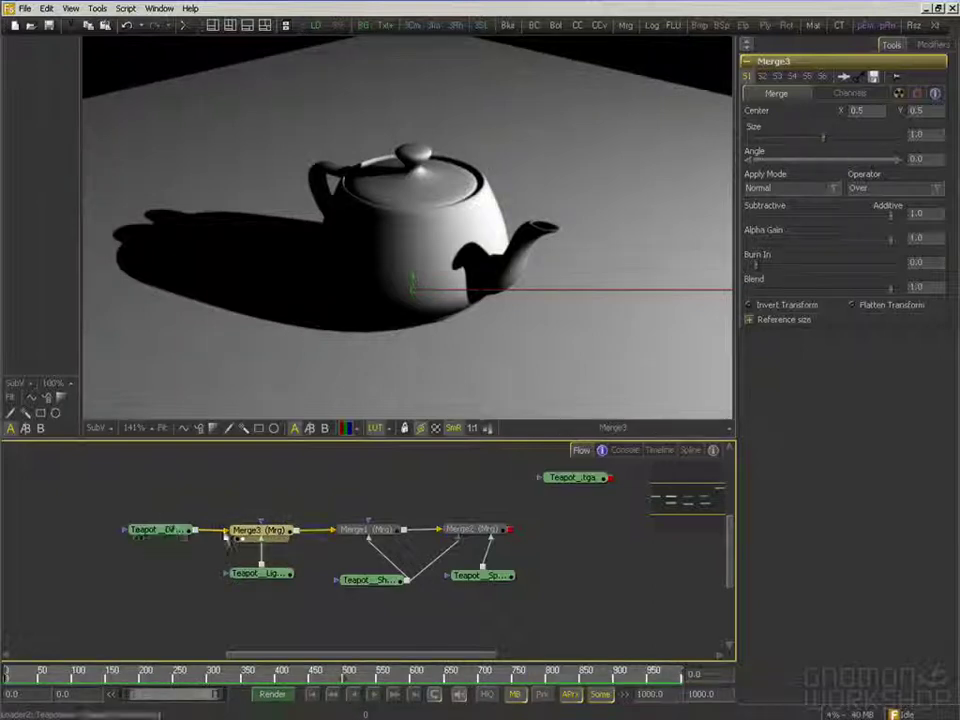
left_click(825, 188)
left_click(773, 233)
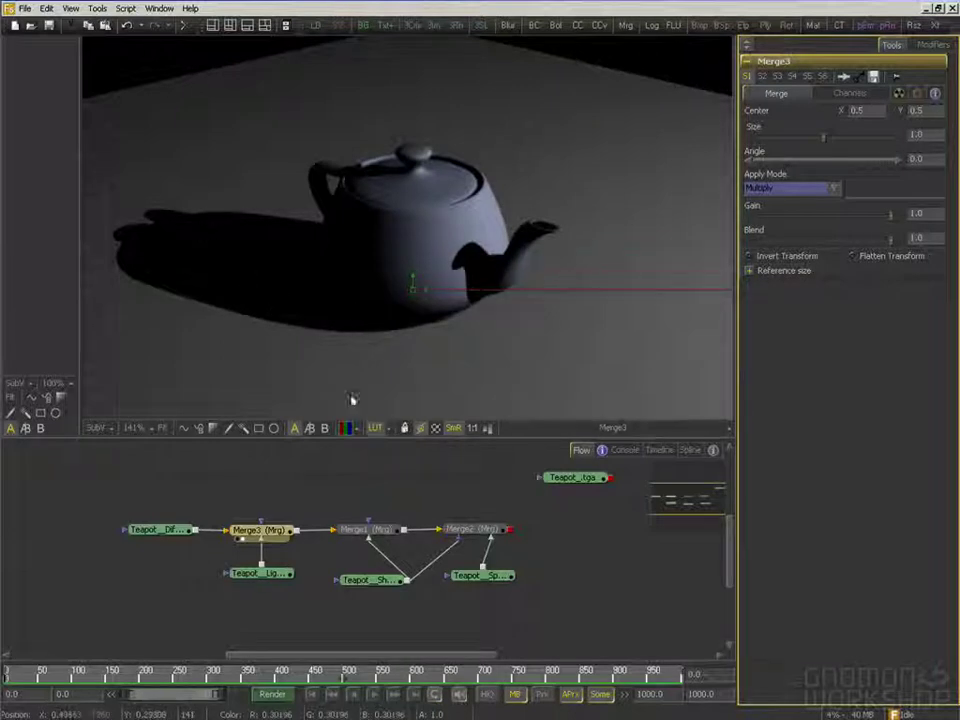
Pull Merge1 and the Shadow loader out of the flow so Merge3 feeds Merge2 directly
middle_click(391, 576)
left_click_drag(398, 484, 361, 577)
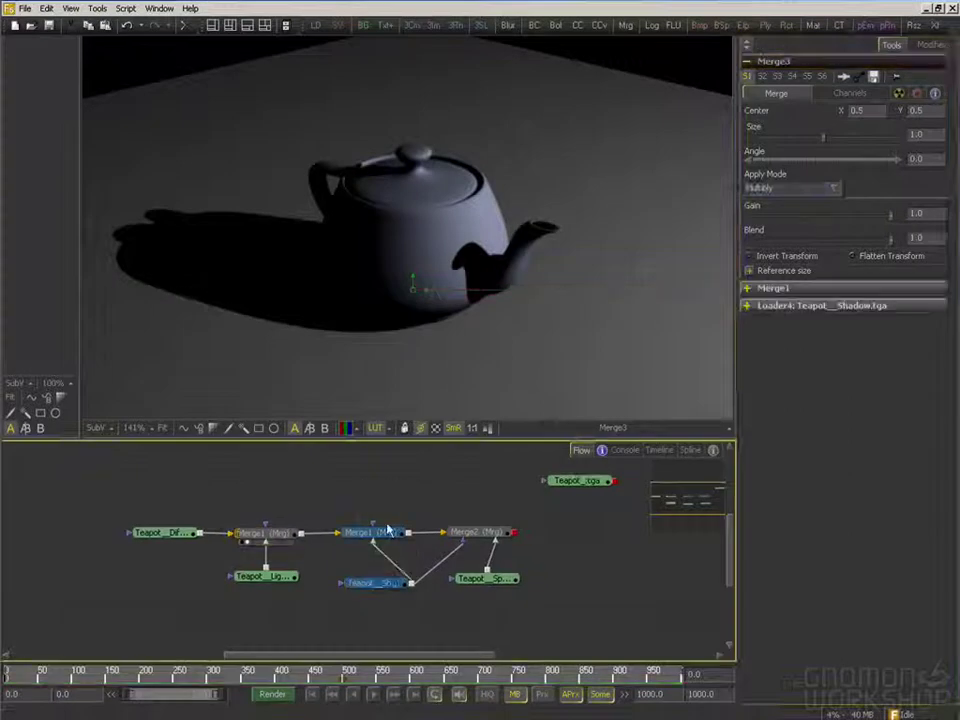
left_click_drag(375, 533, 642, 566)
left_click_drag(406, 560, 332, 547)
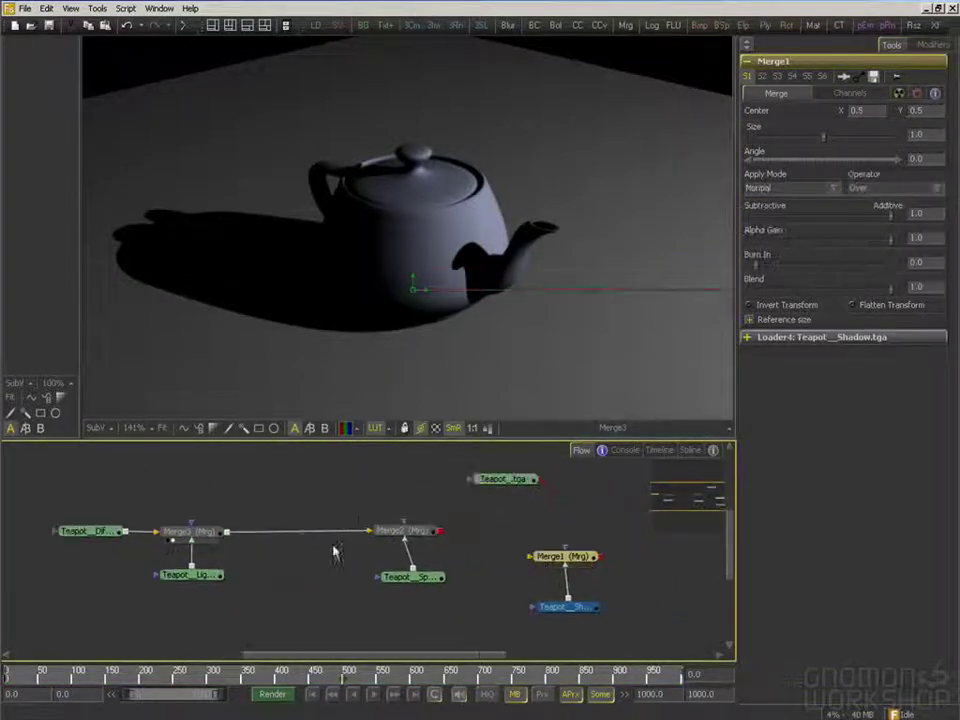
Move the Diffuse, Lighting and Merge3 nodes closer to Merge2 and display Merge2 in the viewer
left_click_drag(229, 493, 106, 608)
left_click_drag(186, 540, 254, 536)
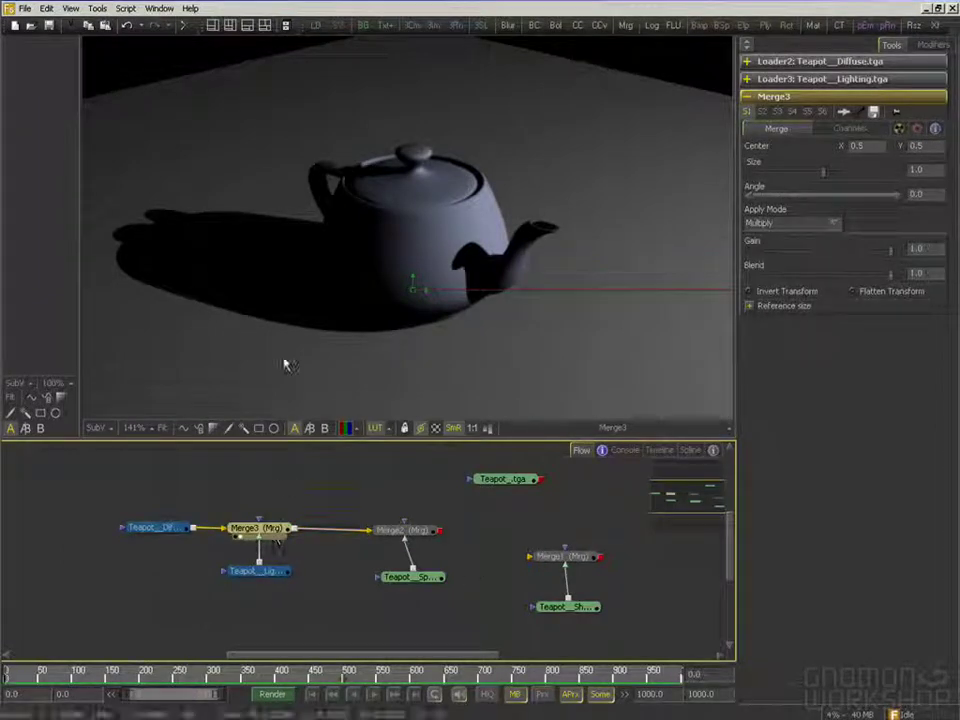
left_click_drag(404, 530, 388, 355)
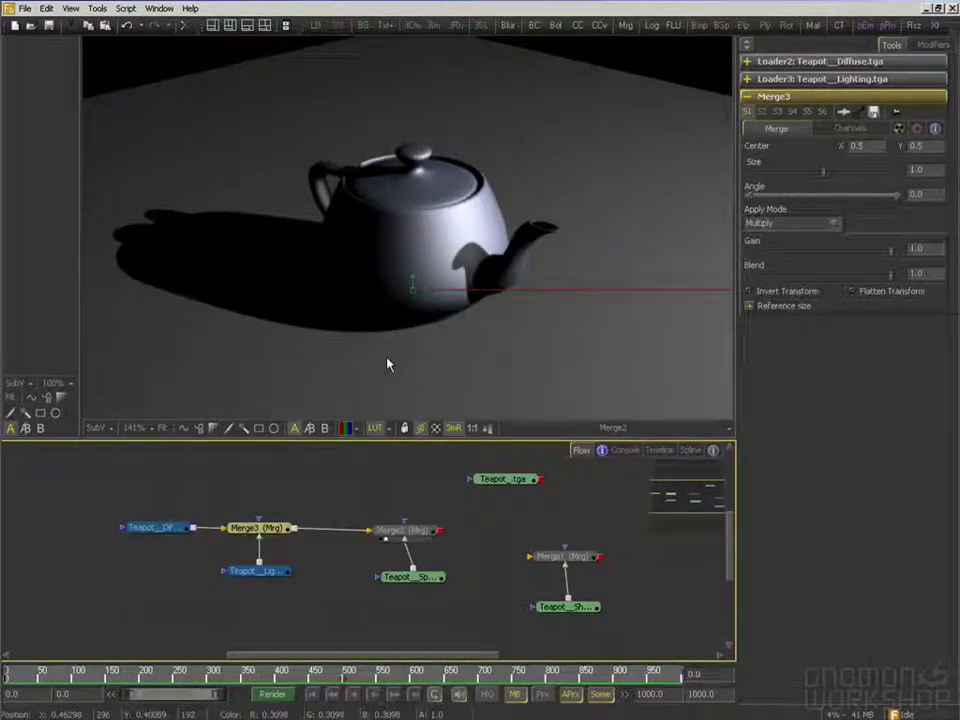
Delete Merge1, connect the Shadow pass to Merge2 as its effect mask, and arrange the Shadow and Specular loaders below Merge2
left_click(566, 558)
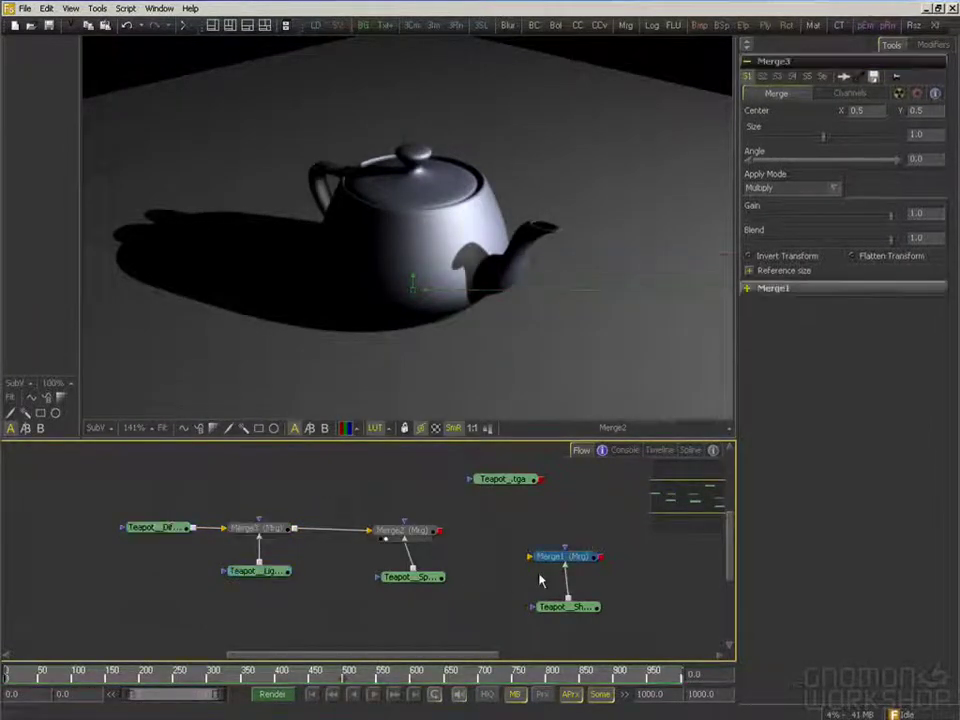
key("Delete")
left_click_drag(600, 608, 410, 531)
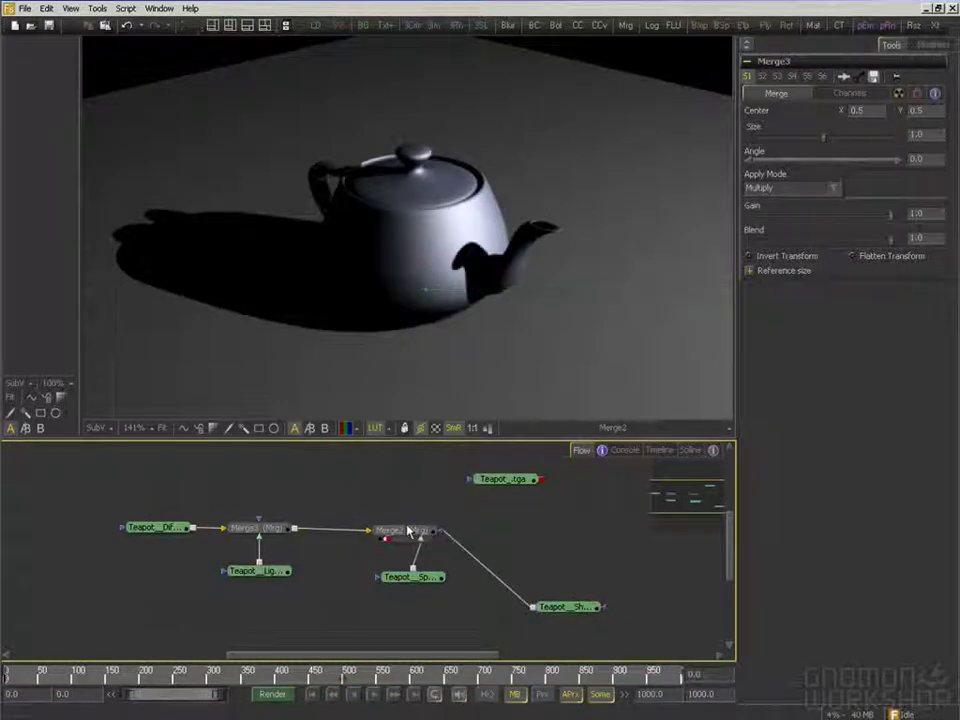
left_click_drag(553, 608, 496, 576)
left_click_drag(422, 582, 409, 579)
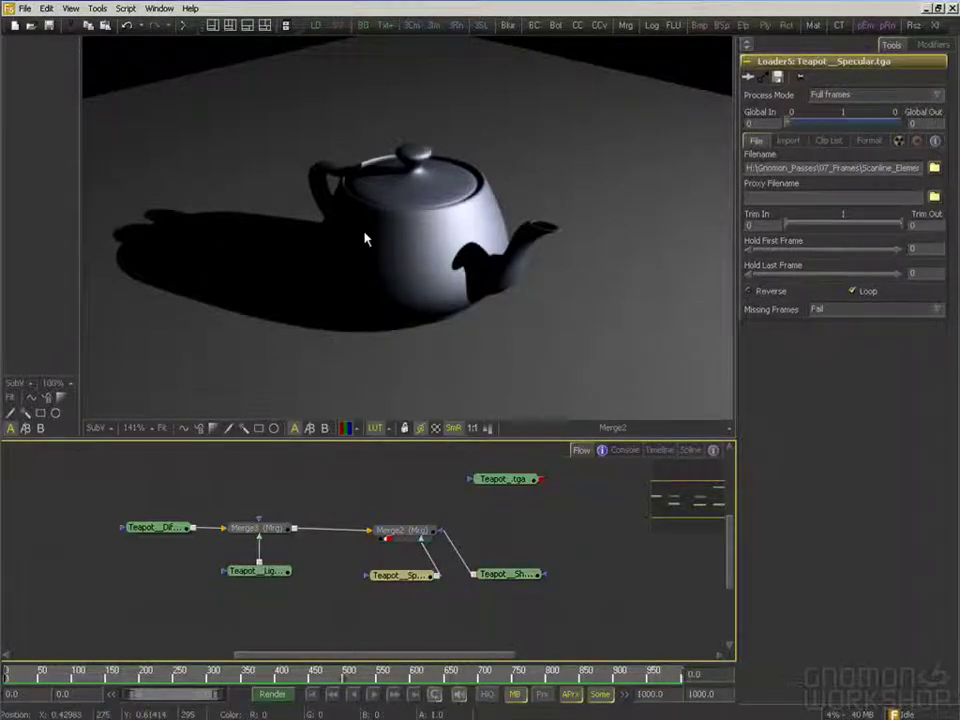
Compare Merge2 with the original Teapot_.tga close up around the handle, and review the Specular and Lighting passes against the composite
scroll(370, 241, "up", 10)
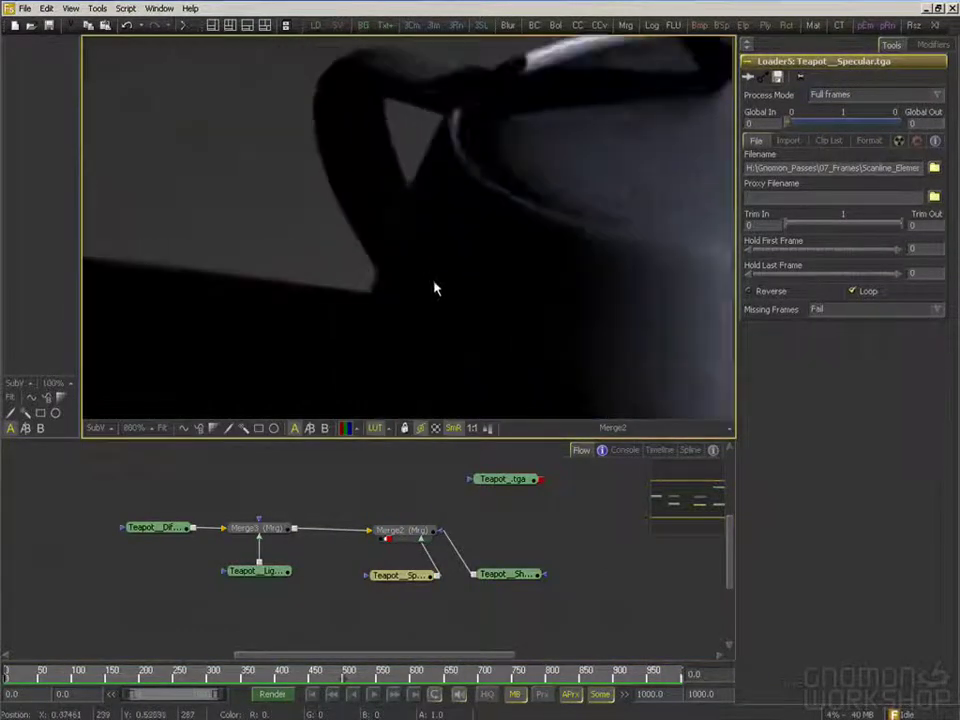
scroll(386, 257, "up", 3)
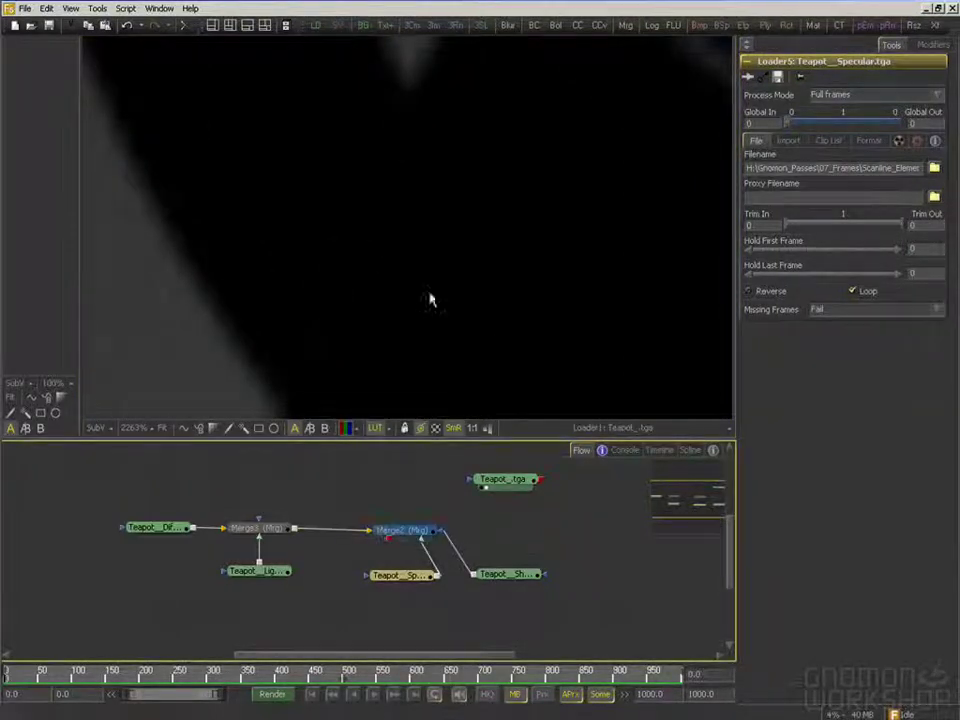
left_click_drag(448, 307, 408, 296)
scroll(408, 294, "down", 8)
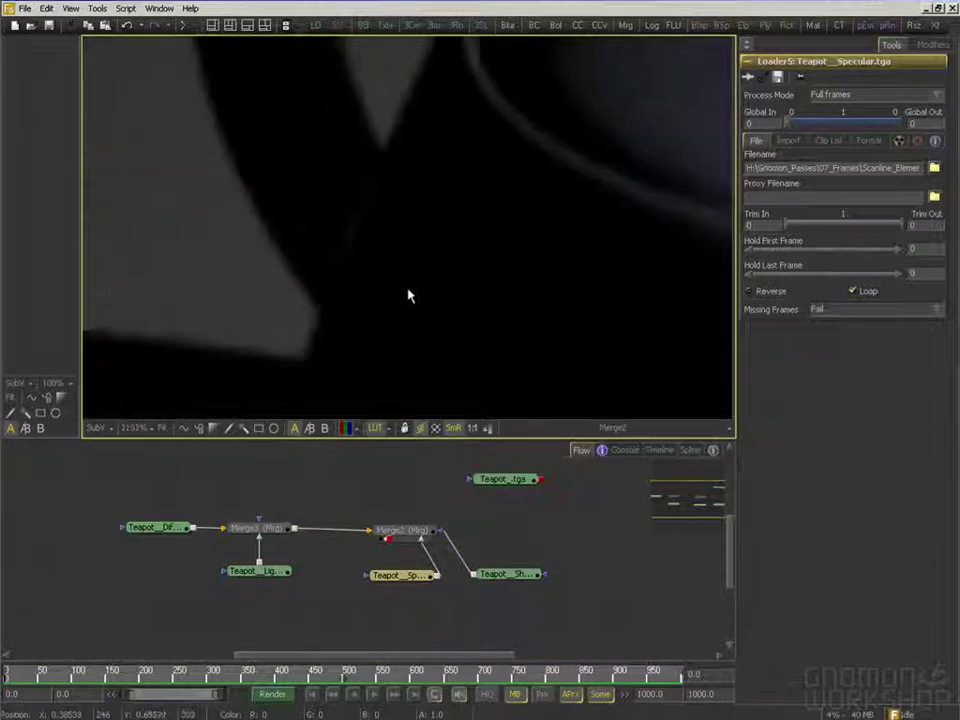
scroll(480, 325, "down", 2)
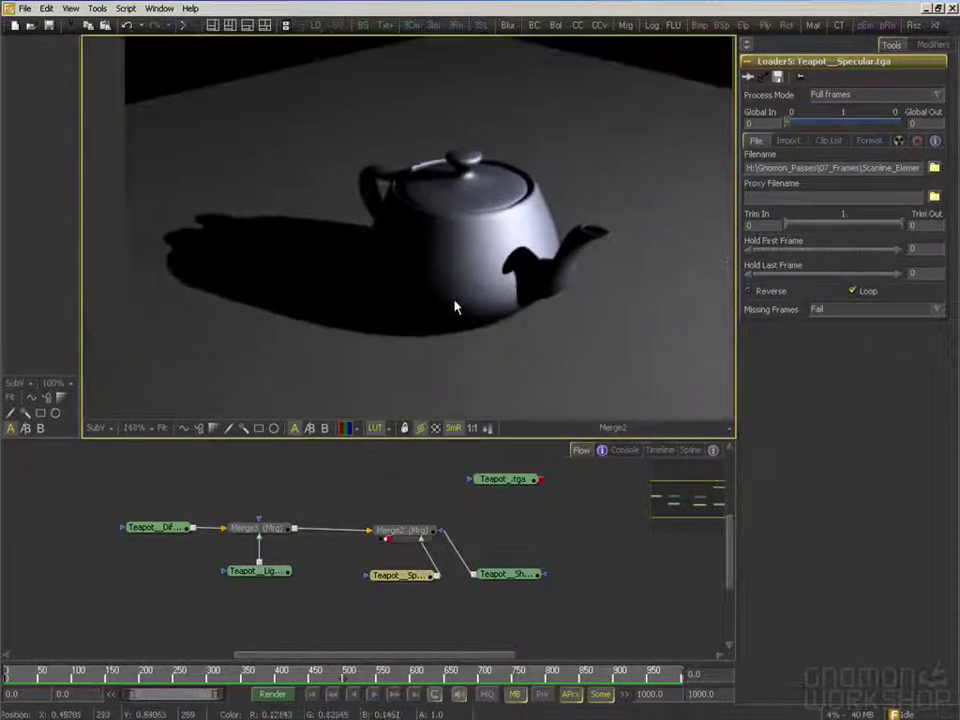
left_click(414, 578)
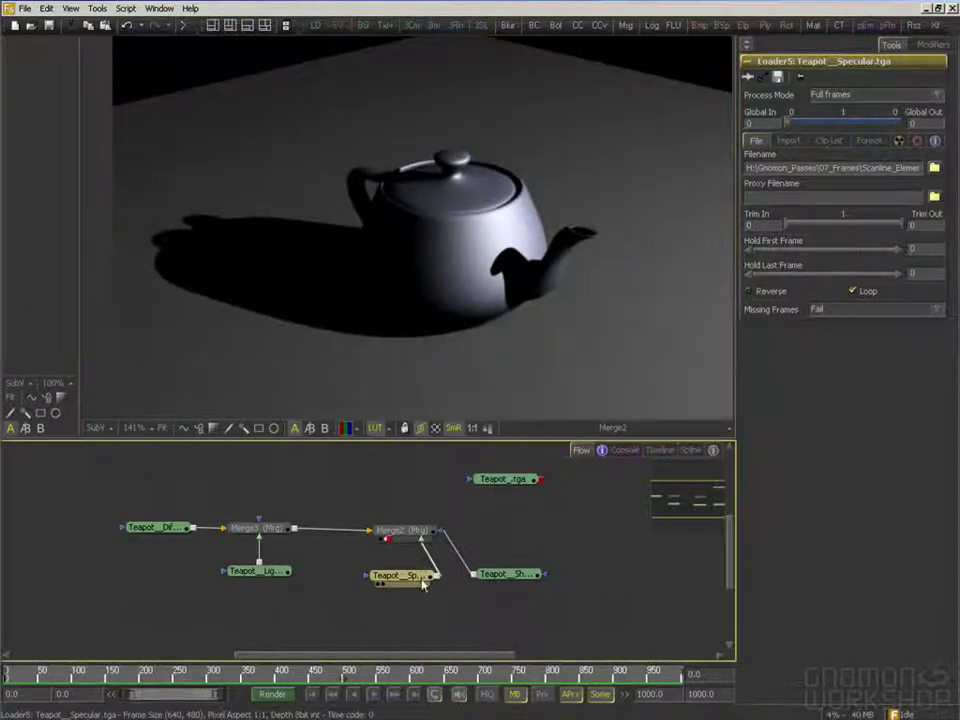
left_click_drag(400, 583, 396, 296)
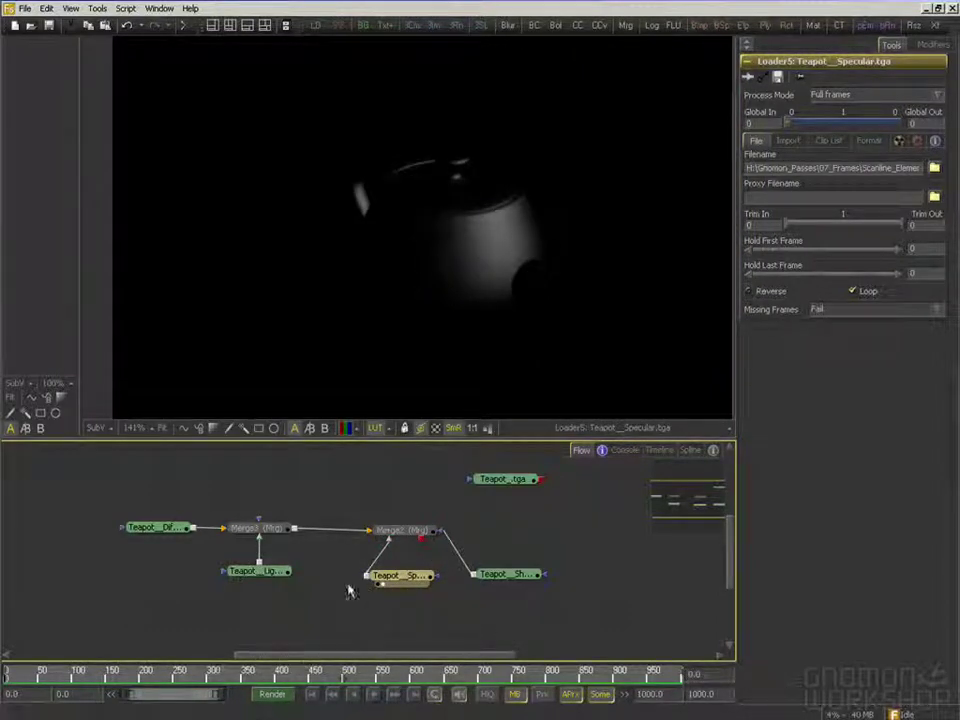
left_click_drag(263, 577, 400, 220)
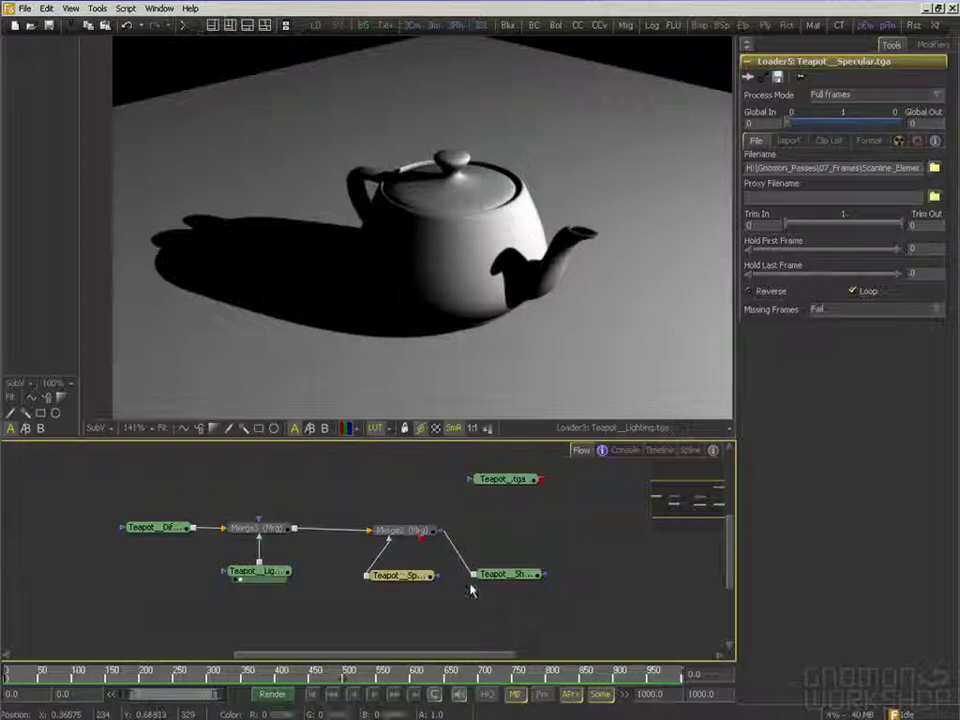
left_click(421, 537)
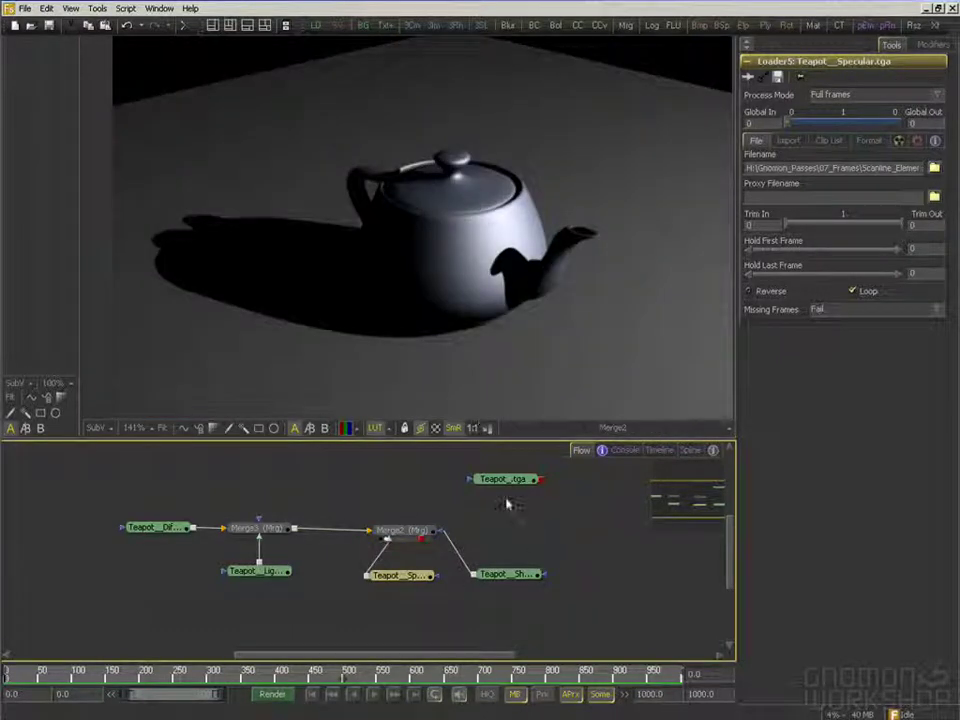
Switch to the Scanline_elements scene in 3ds Max and close the Diffuse render window
mouse_move(250, 715)
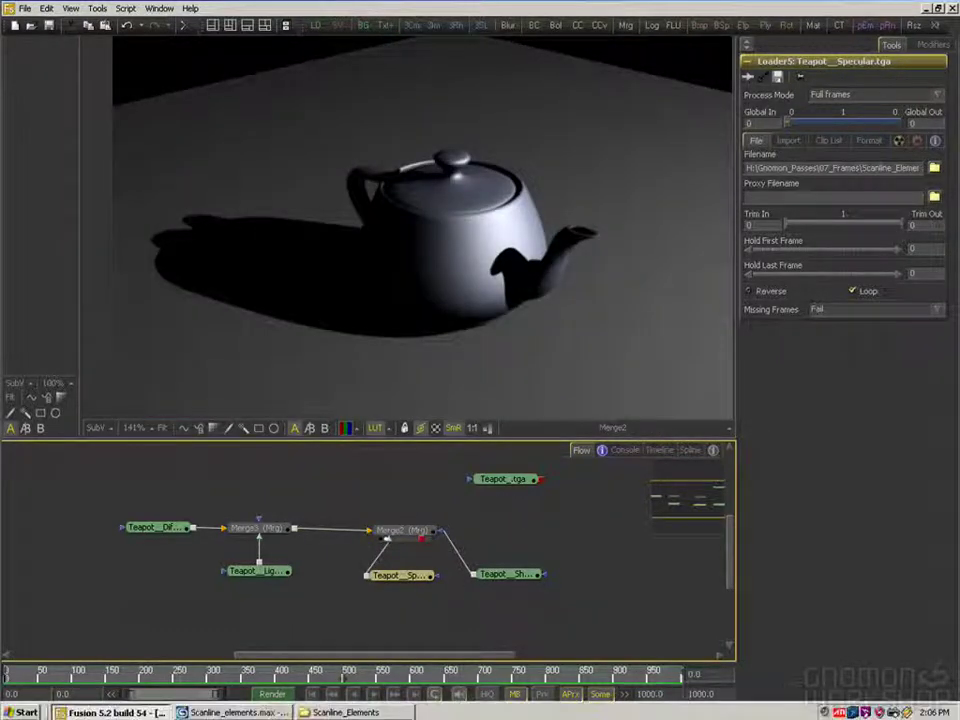
left_click(240, 712)
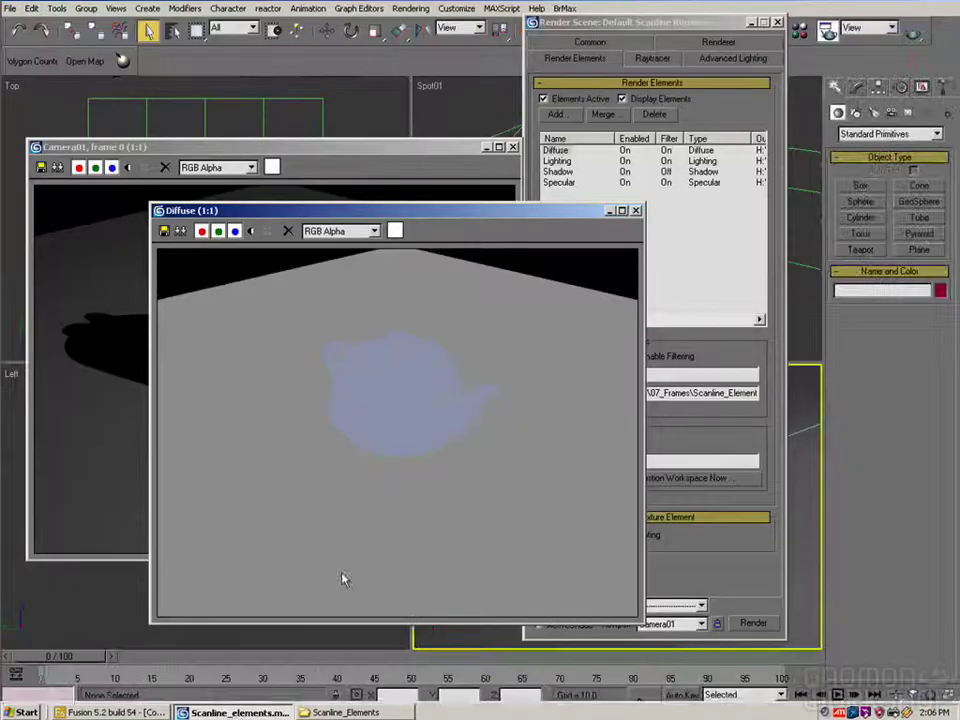
left_click(636, 211)
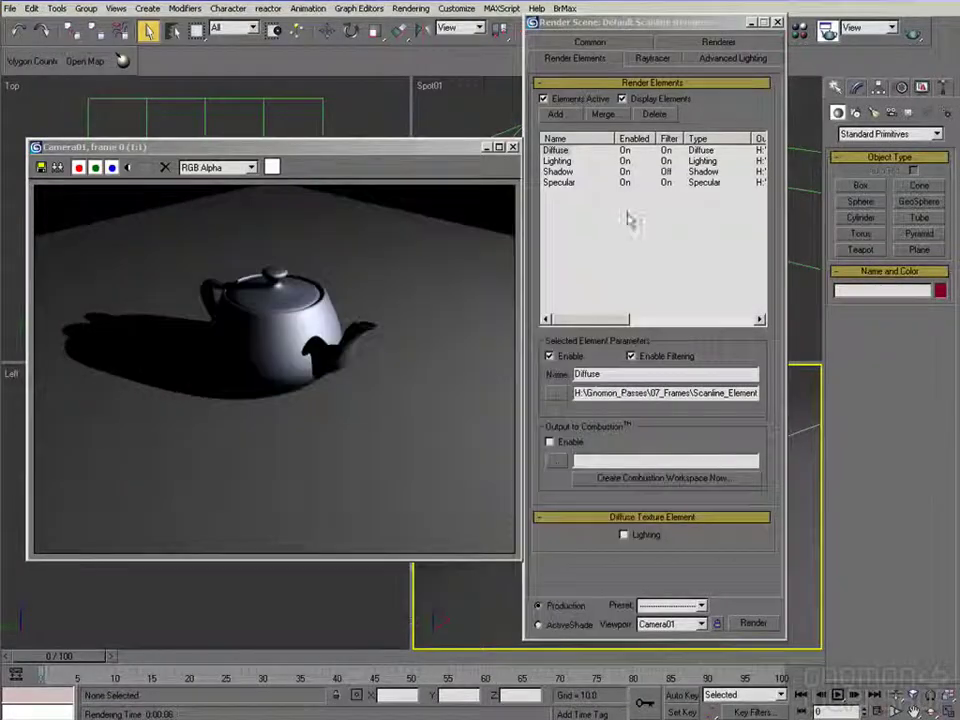
Delete the Diffuse, Lighting, Shadow and Specular render elements from the render setup
left_click(590, 207)
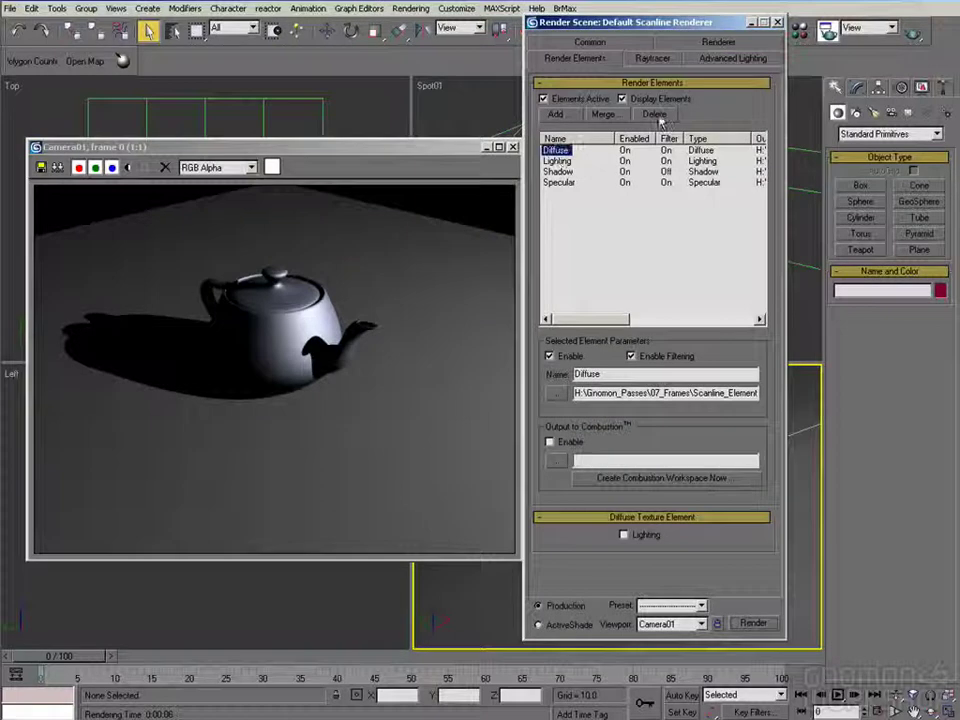
left_click(655, 115)
left_click(556, 150)
left_click(655, 114)
left_click(556, 150)
left_click(655, 114)
left_click(557, 150)
left_click(658, 115)
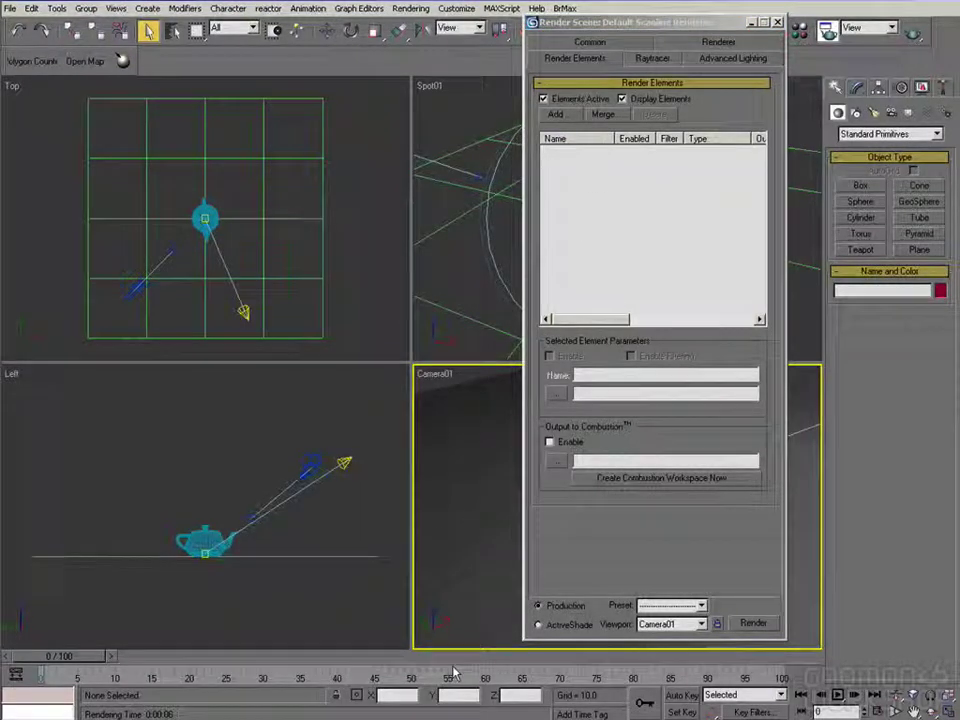
Add a Blend render element
left_click(556, 115)
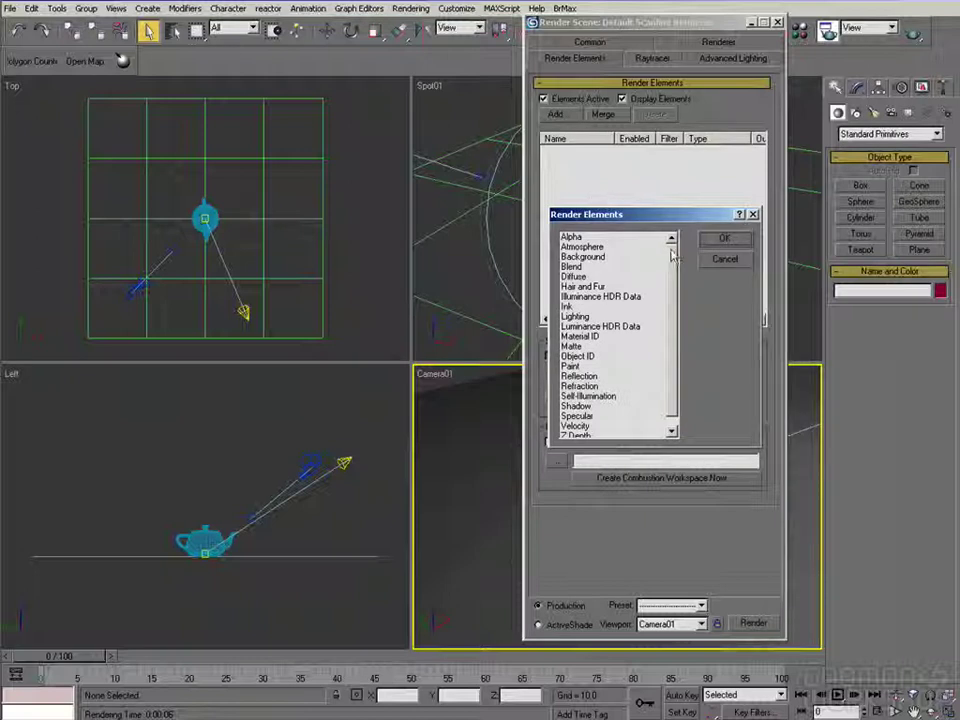
mouse_move(672, 257)
left_mouse_down()
mouse_move(672, 284)
mouse_move(670, 246)
left_mouse_up()
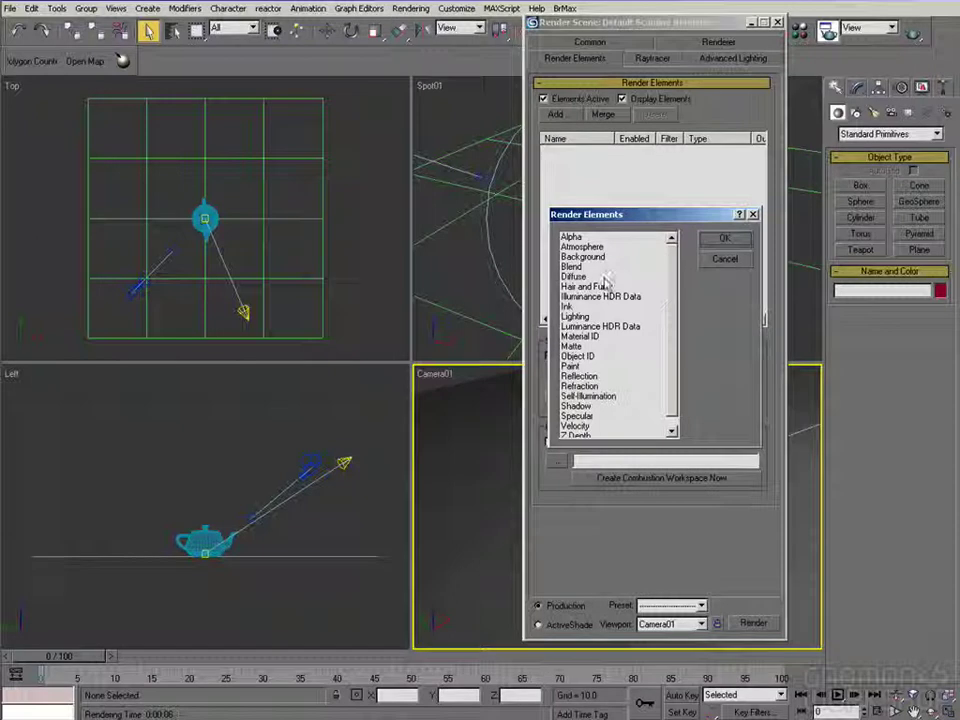
left_click(575, 266)
left_click(726, 240)
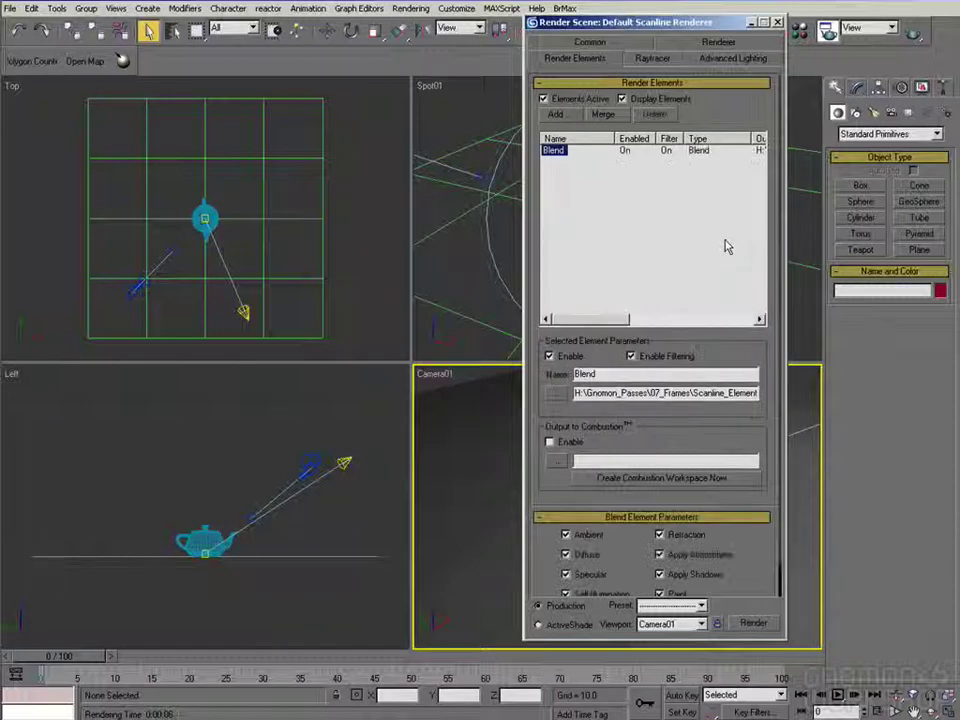
Turn off every component of the Blend element except Diffuse and Apply Shadows
scroll(556, 330, "down", 1)
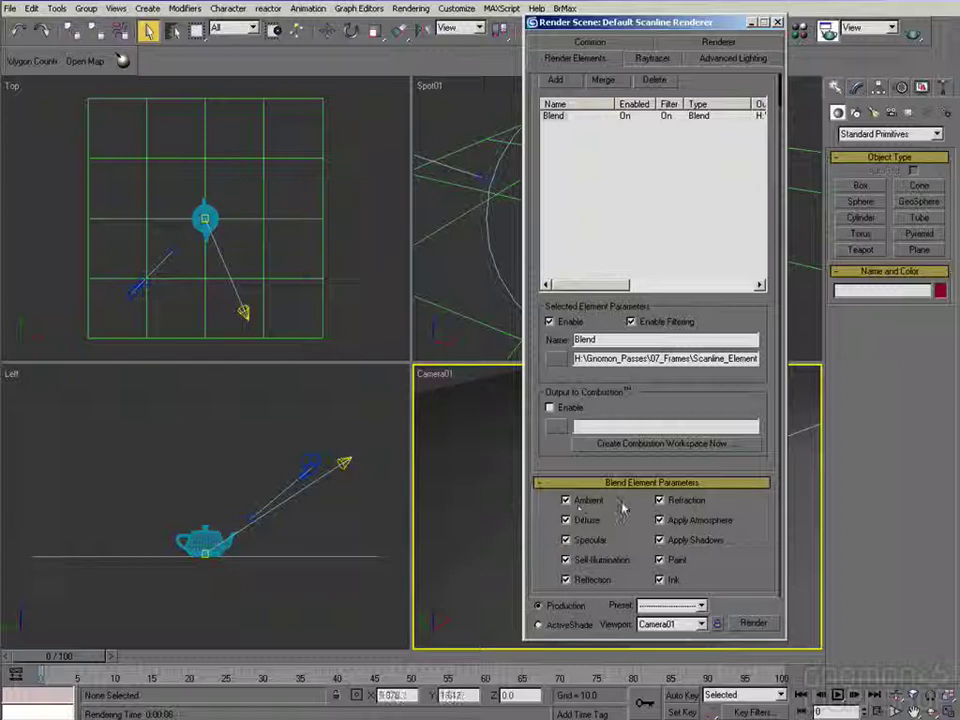
left_click(587, 522)
left_click(589, 540)
left_click(590, 560)
left_click(590, 580)
left_click(670, 580)
left_click(671, 561)
left_click(675, 520)
left_click(677, 502)
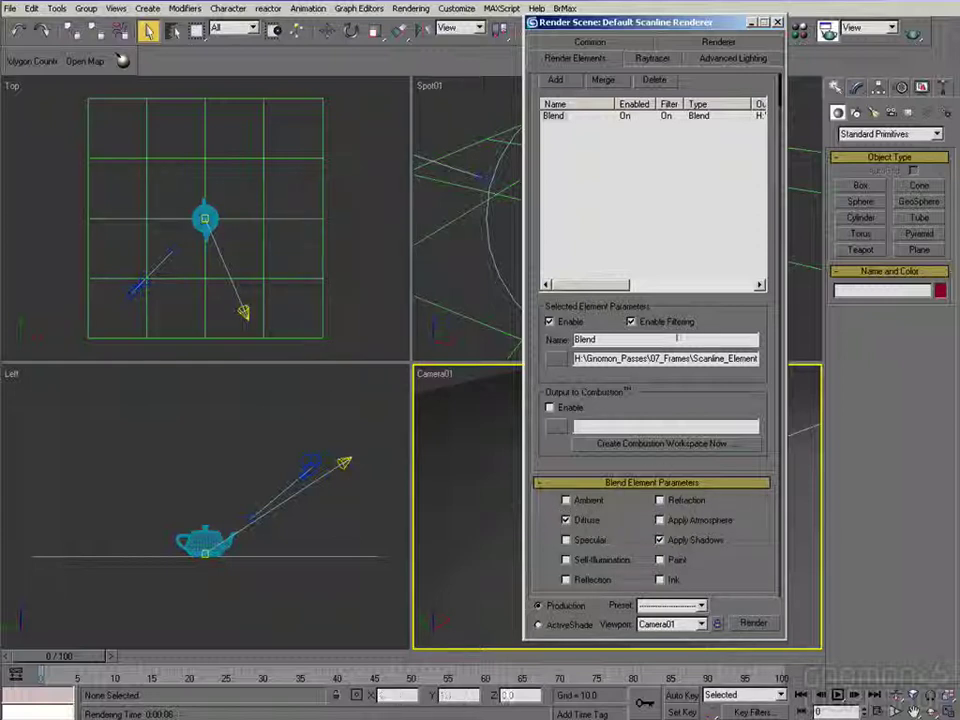
Rename the Blend element as Diff_Shdw and change its output file name to Teapot__Diff_Shdw.tga
left_click_drag(677, 358, 775, 359)
left_click_drag(598, 341, 541, 345)
type("D")
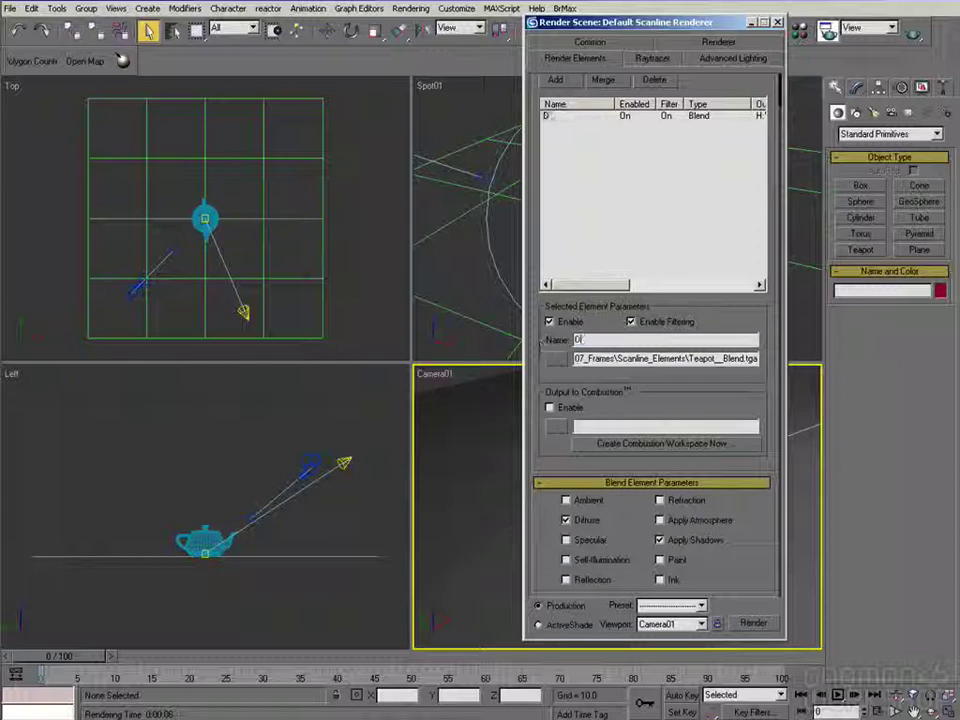
type("iff_Shad")
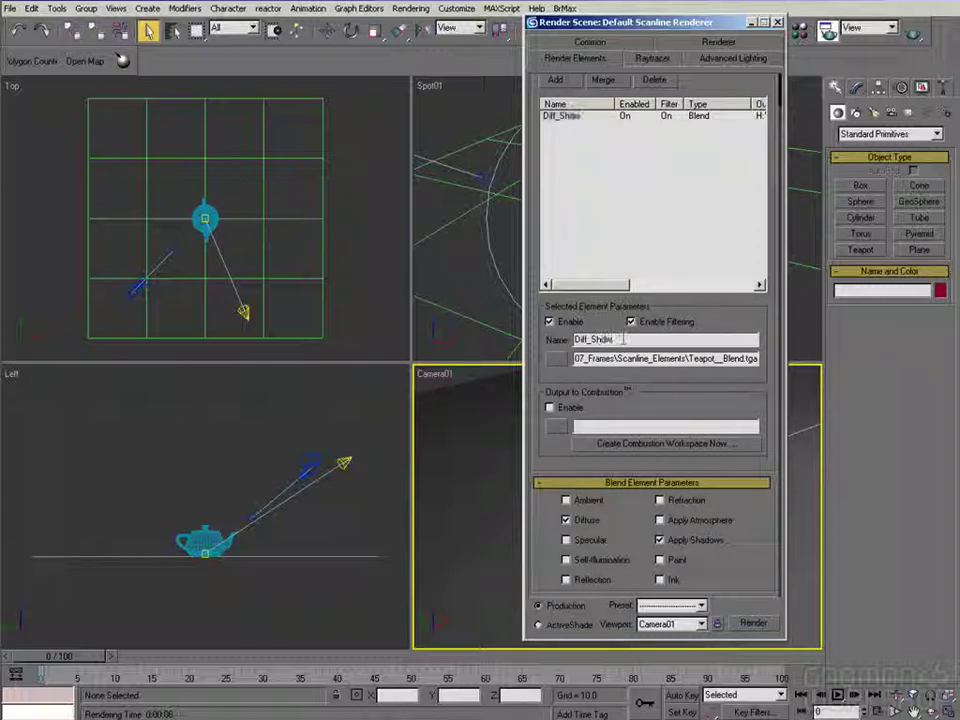
key("Return")
double_click(731, 358)
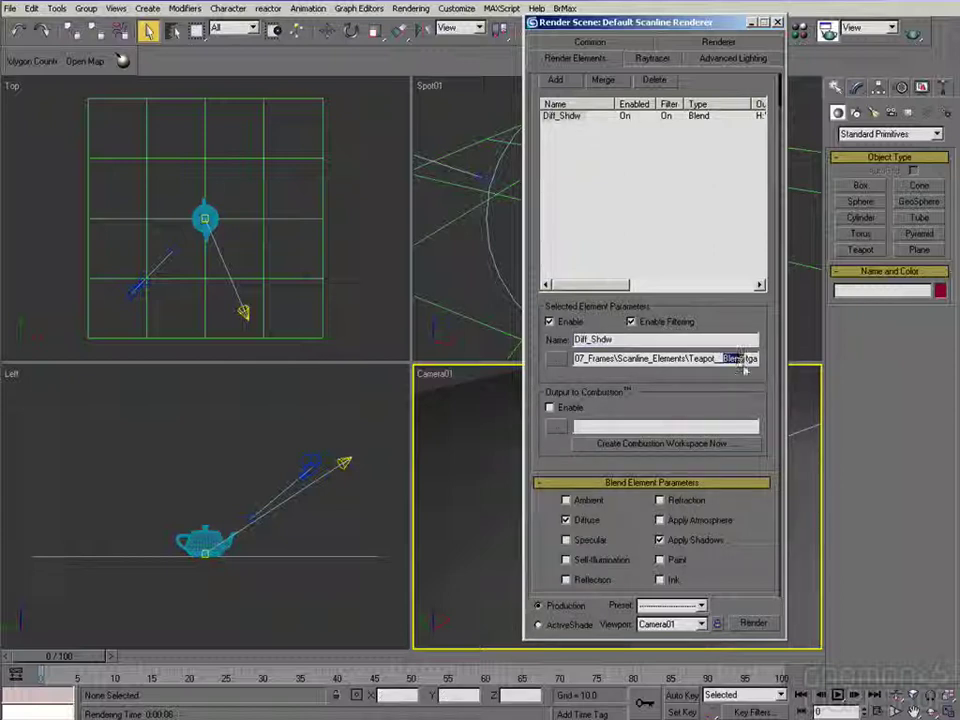
type("Diff_Shdw")
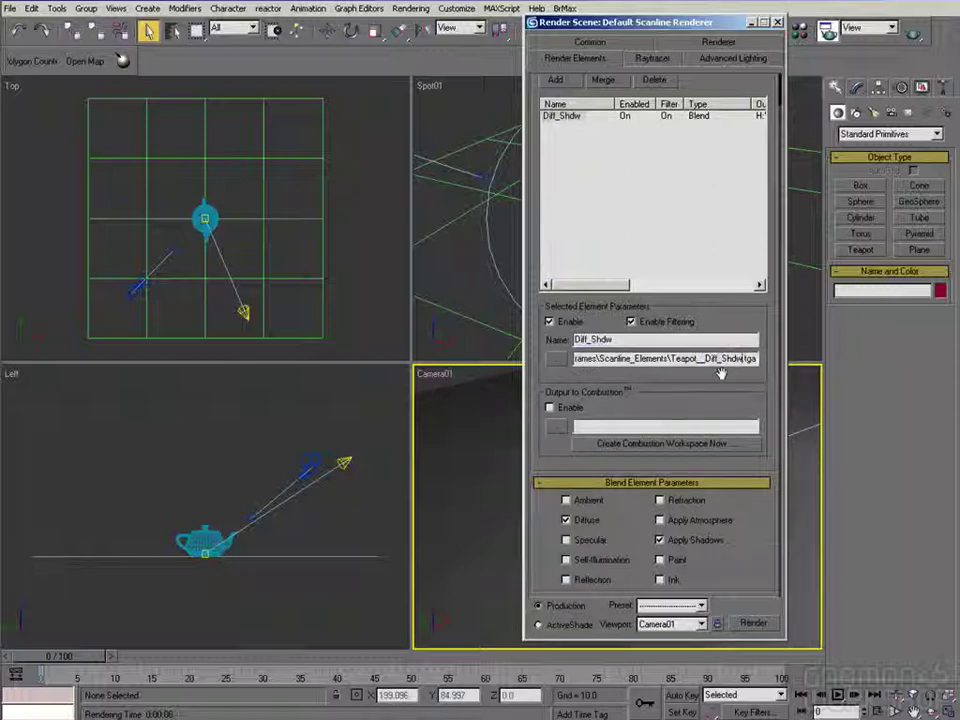
Add a second Blend render element and name it Spec_Shdw
left_click(558, 81)
double_click(577, 276)
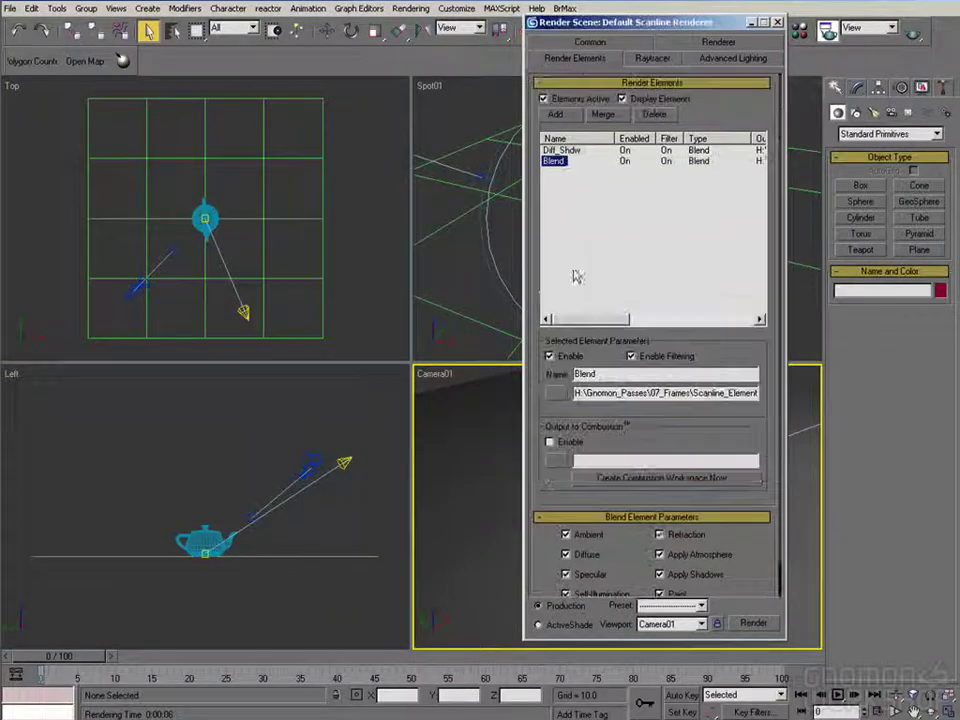
double_click(584, 374)
type("Diff_Shdw")
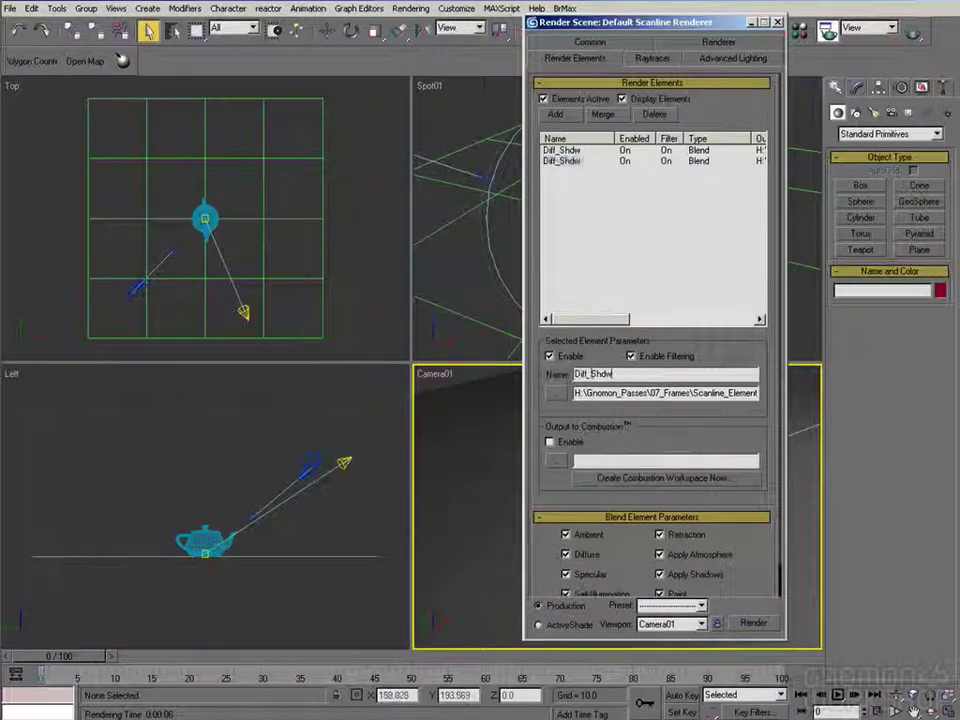
left_click_drag(591, 374, 687, 377)
key("BackSpace")
key("BackSpace")
key("BackSpace")
key("BackSpace")
key("BackSpace")
key("BackSpace")
type("Spec_Shdw")
Change the Spec_Shdw element's output file name to Teapot__Spec_Shdw.tga
left_click_drag(626, 374, 534, 369)
key("ctrl+c")
double_click(709, 393)
left_click_drag(709, 393, 745, 394)
key("ctrl+v")
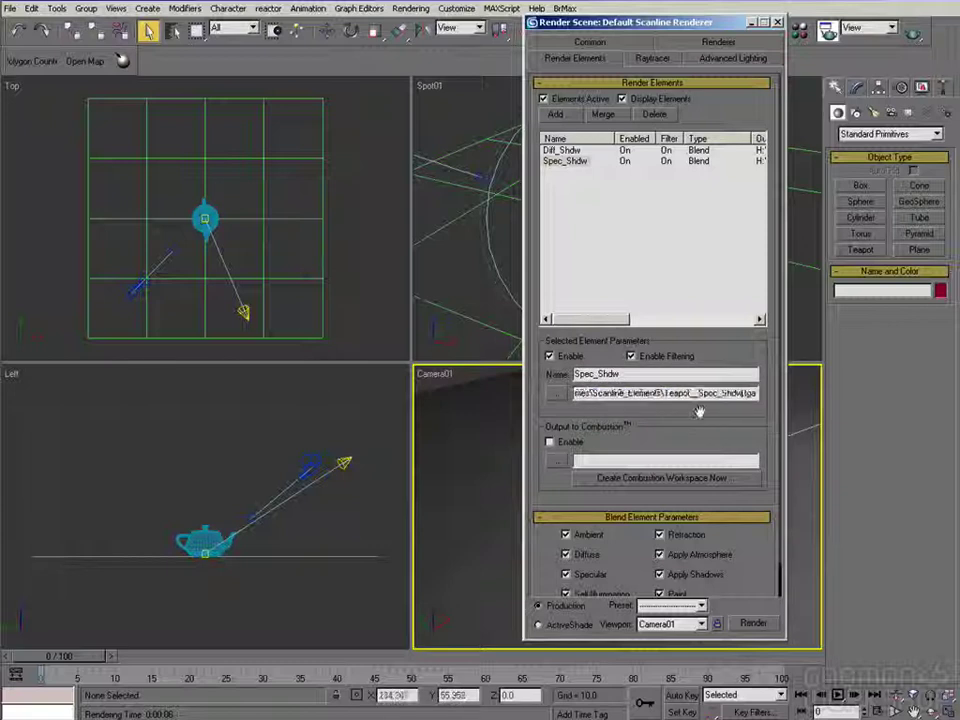
Turn off every component of the Spec_Shdw element except Specular and Apply Shadows
scroll(628, 405, "down", 2)
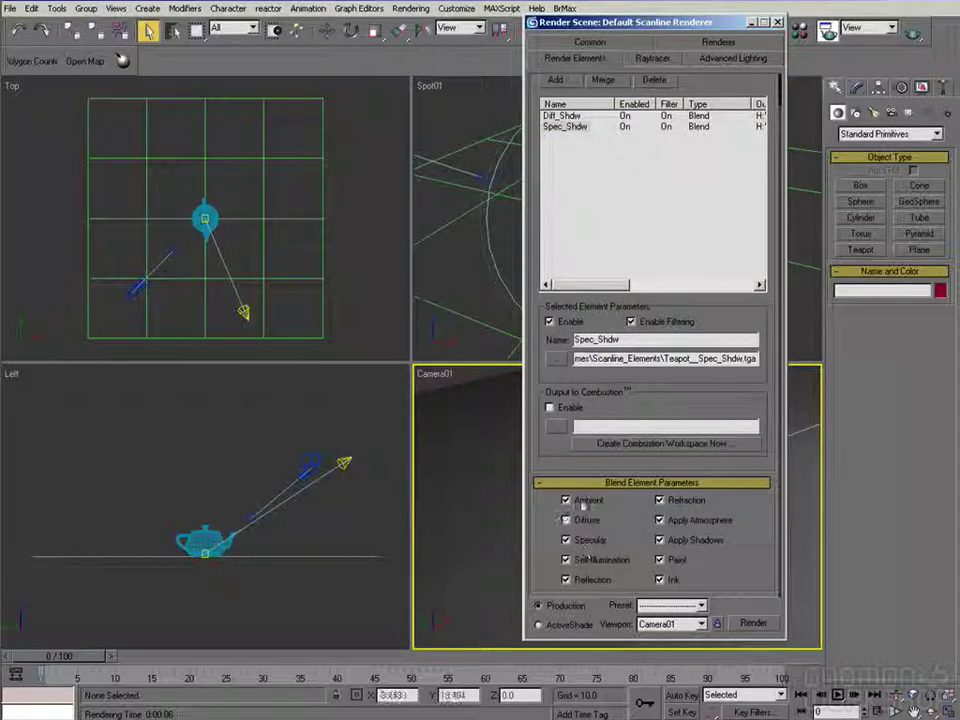
left_click(584, 558)
left_click(585, 577)
left_click(658, 581)
left_click(662, 560)
left_click(659, 500)
left_click(659, 520)
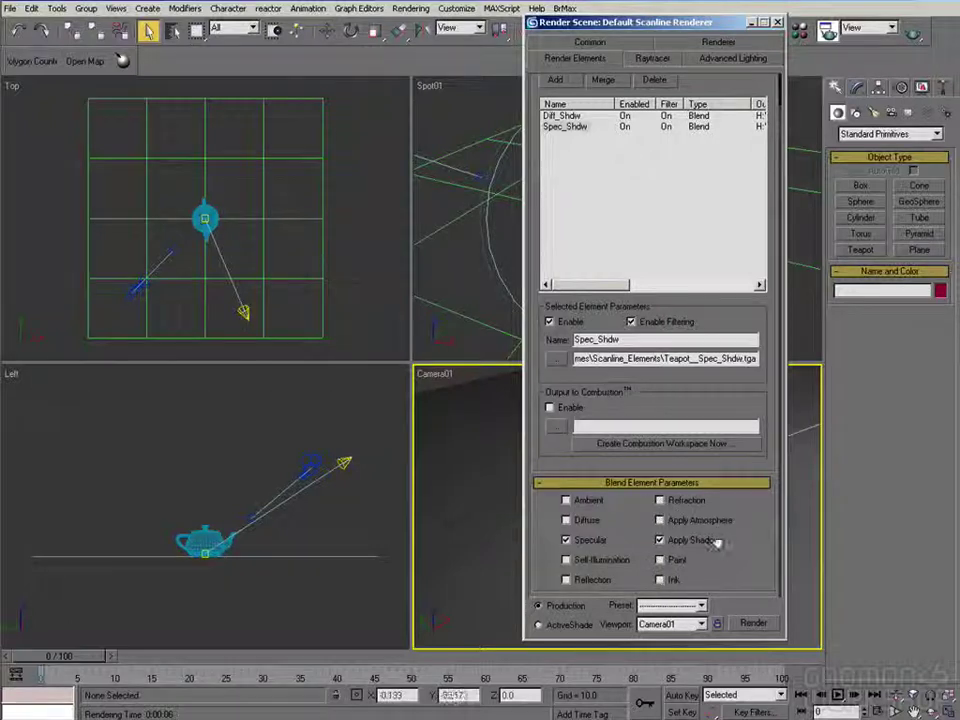
Render the Camera01 view and spread out the Diff_Shdw and Spec_Shdw render windows for comparison
left_click_drag(623, 509, 628, 610)
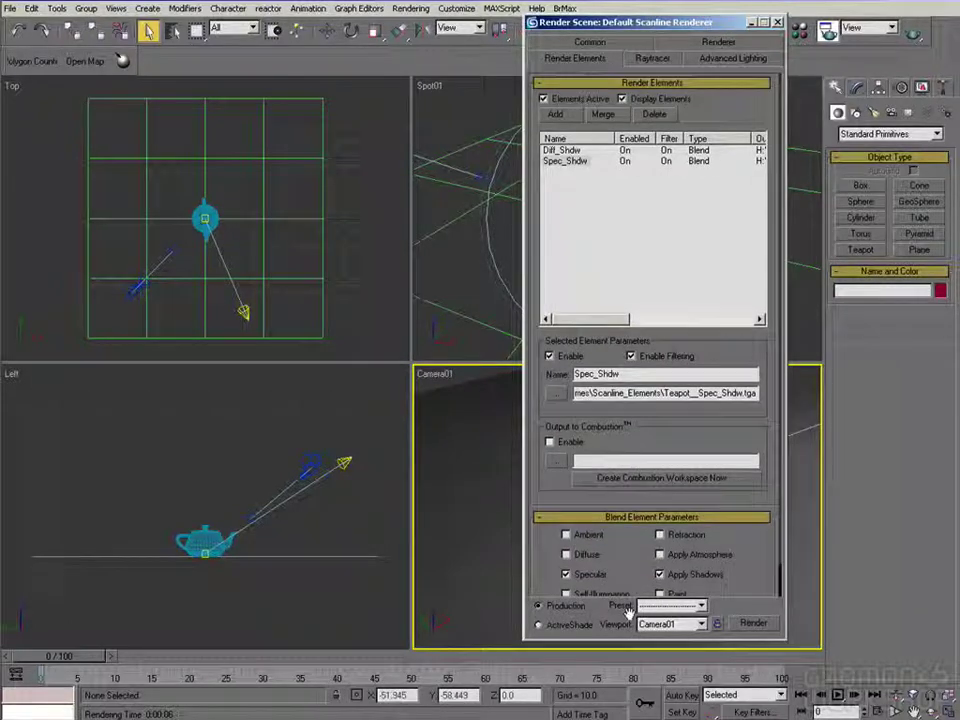
left_click(741, 625)
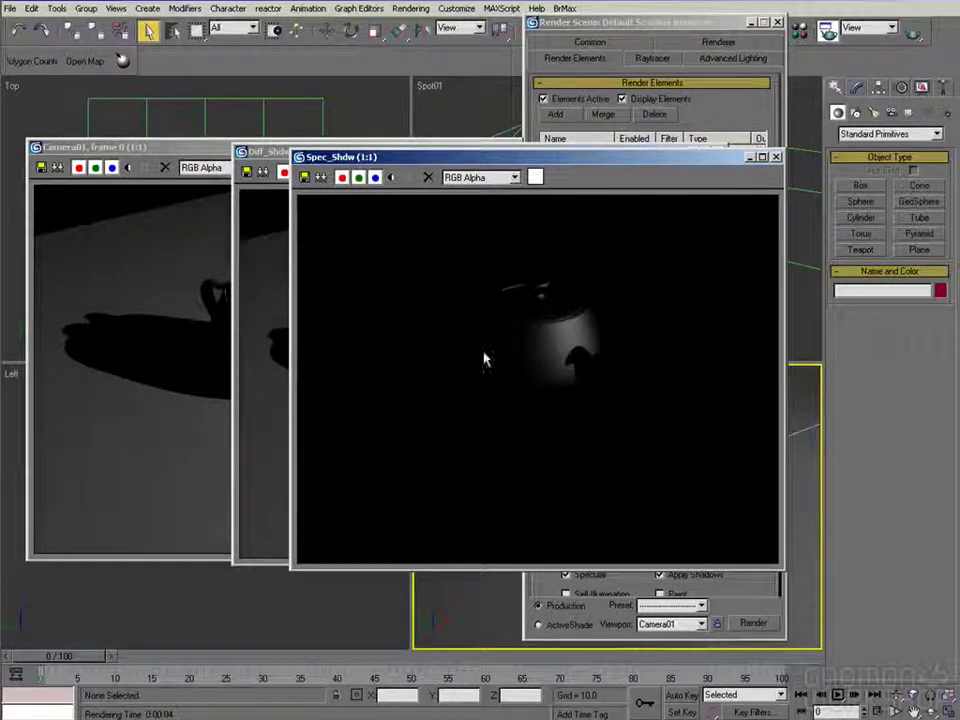
left_click_drag(450, 157, 618, 218)
left_click_drag(484, 160, 410, 201)
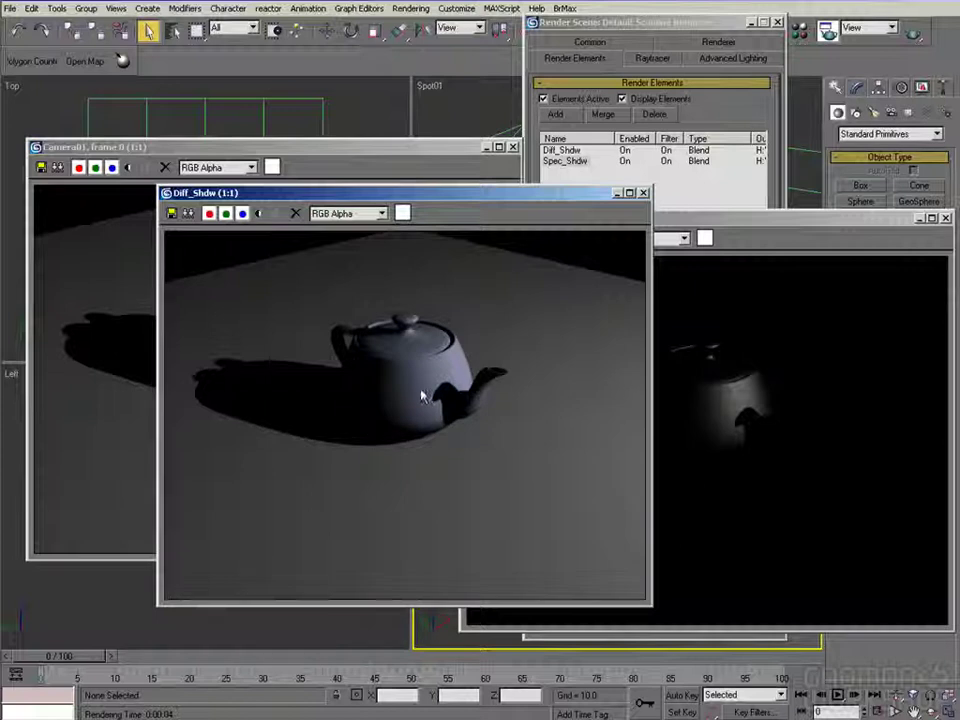
left_click(720, 220)
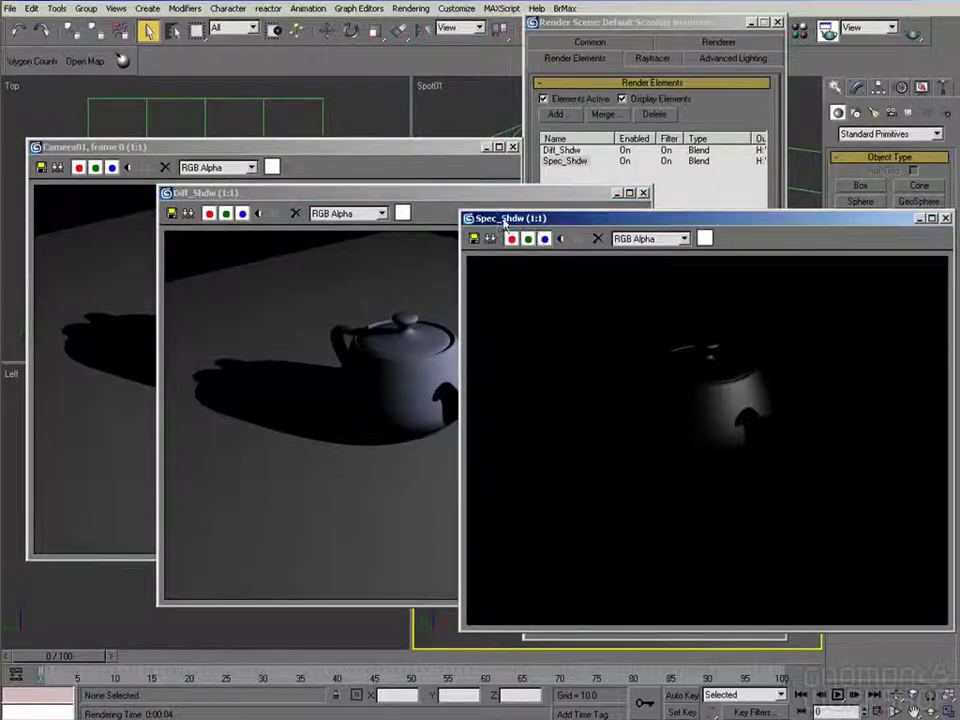
Bring Teapot__Diff_Shdw.tga and Teapot__Spec_Shdw.tga from the Scanline_Elements folder into the Fusion flow
left_click(350, 712)
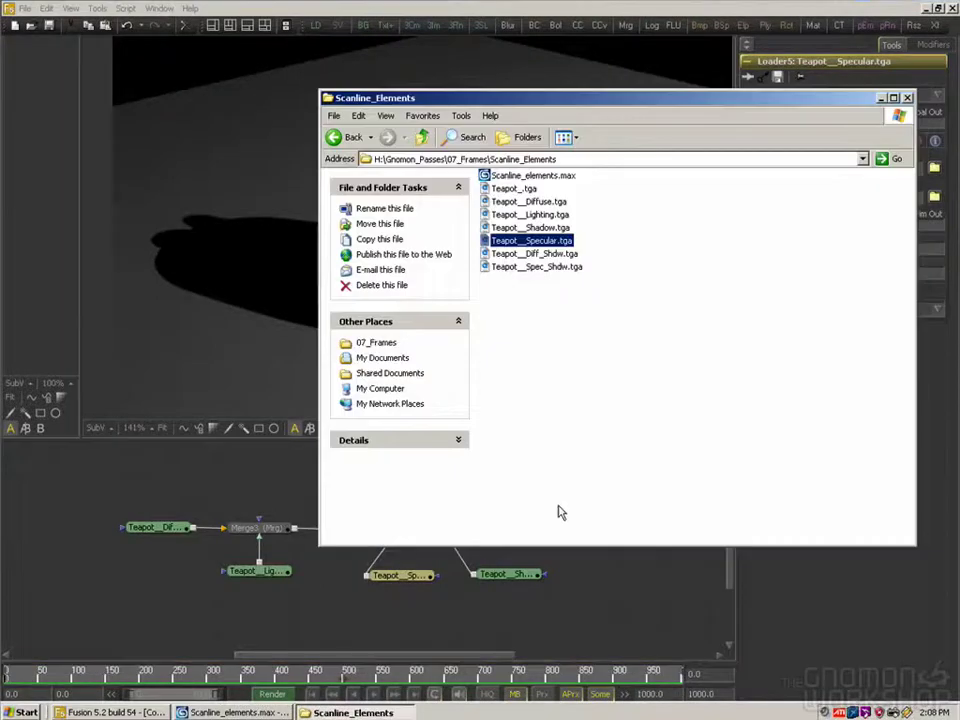
left_click_drag(535, 254, 143, 461)
left_click(553, 268)
left_click_drag(553, 268, 248, 485)
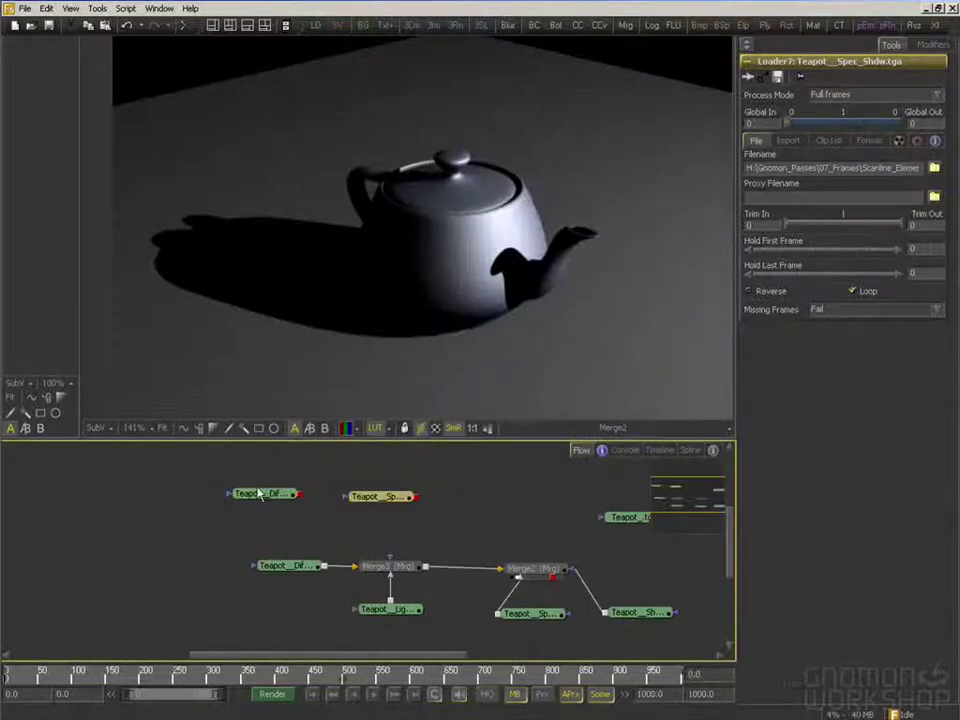
View the Diff_Shdw pass, compare it with the merged diffuse and lighting result, and view the Spec_Shdw pass
left_click(246, 502)
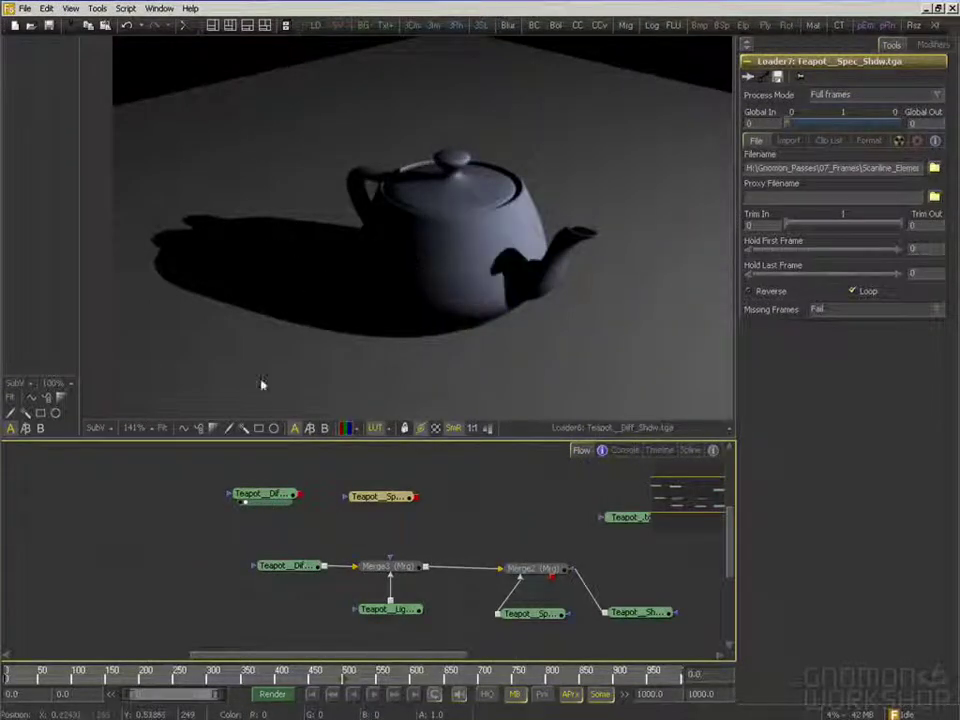
left_click(264, 495)
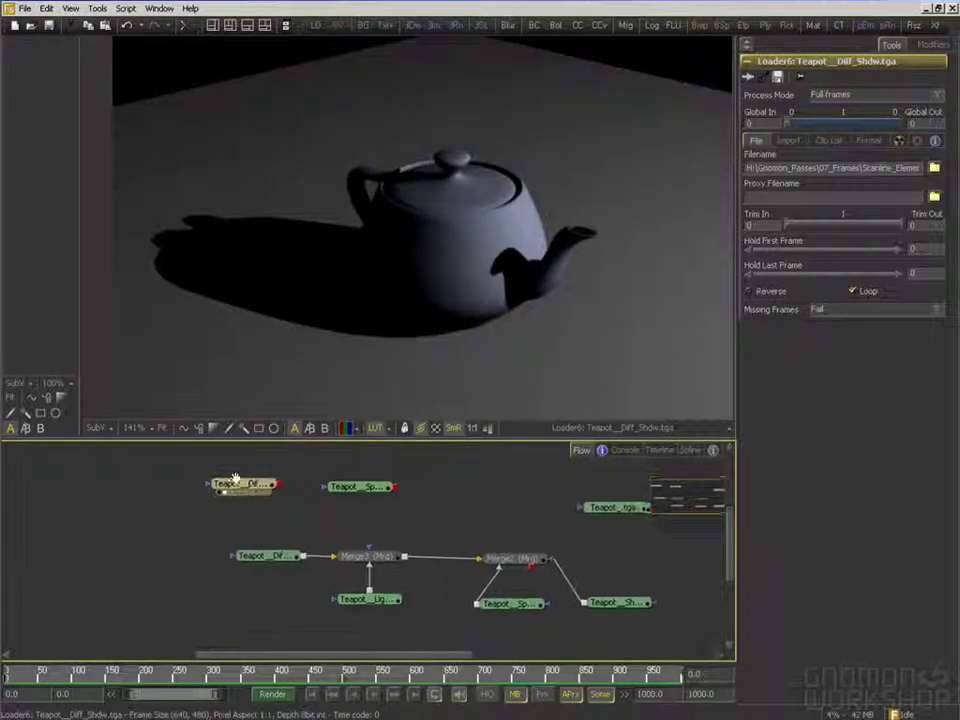
left_click_drag(338, 552, 369, 364)
left_click_drag(370, 600, 390, 311)
left_click_drag(240, 553, 370, 208)
left_click_drag(345, 553, 381, 204)
left_click_drag(240, 484, 294, 270)
left_click_drag(362, 556, 388, 324)
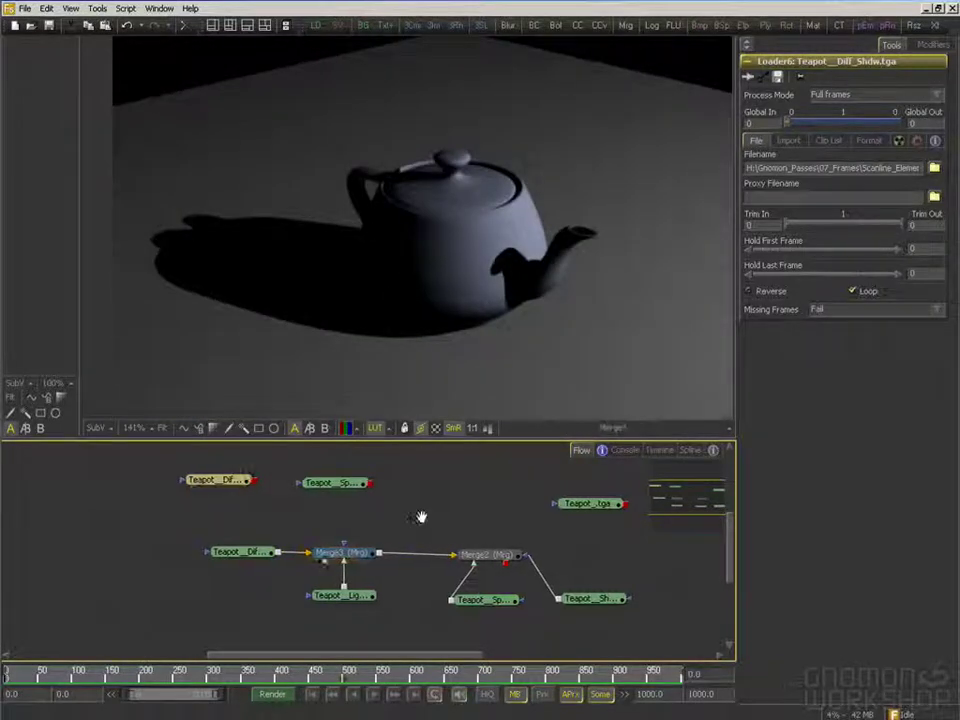
left_click_drag(389, 510, 414, 341)
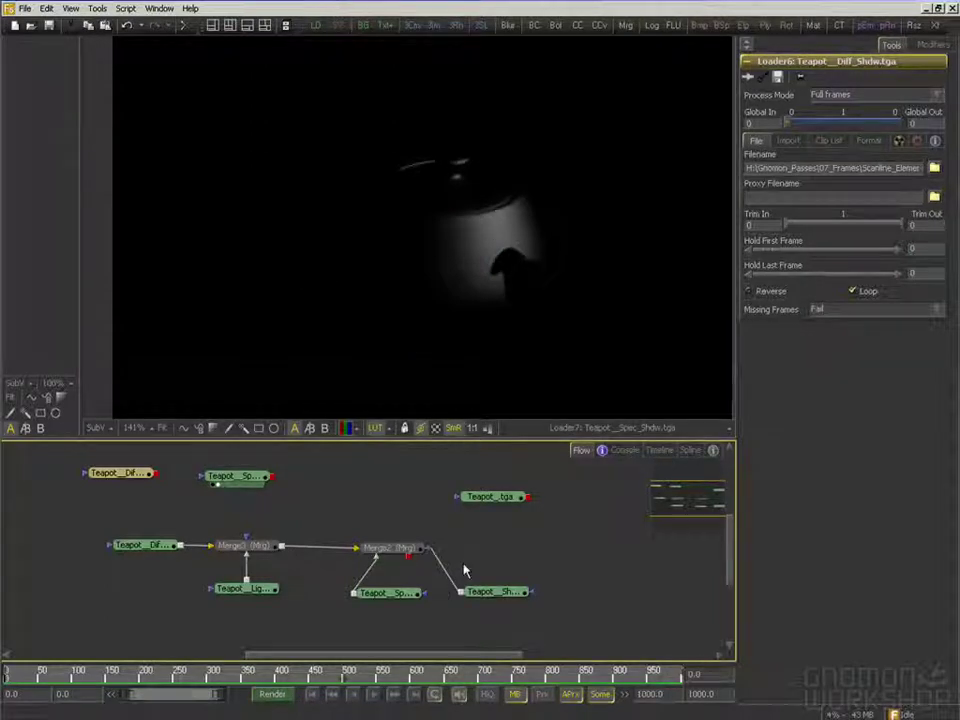
Detach Merge2 with its specular and shadow loaders from Merge3, and place the Spec_Shdw loader beside the lighting loader
left_click_drag(338, 528, 549, 616)
left_click_drag(387, 549, 585, 557)
left_click_drag(214, 482, 339, 598)
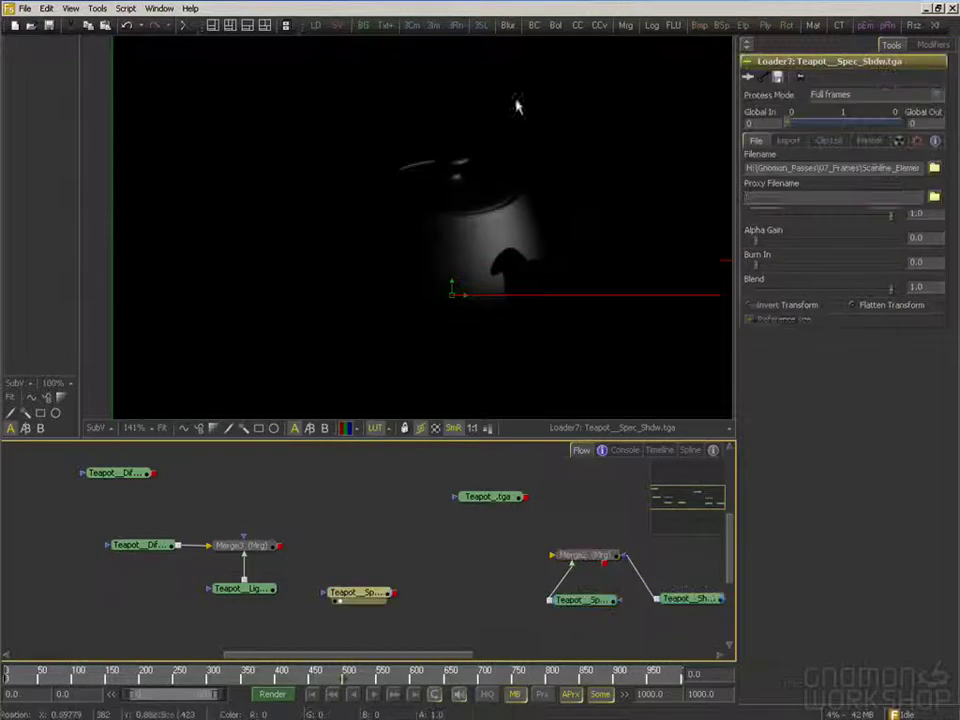
Merge the Spec_Shdw pass over the Merge3 result with a new Merge node and set its Alpha Gain to 0.0
left_click_drag(678, 24, 352, 546)
left_click_drag(280, 546, 323, 546)
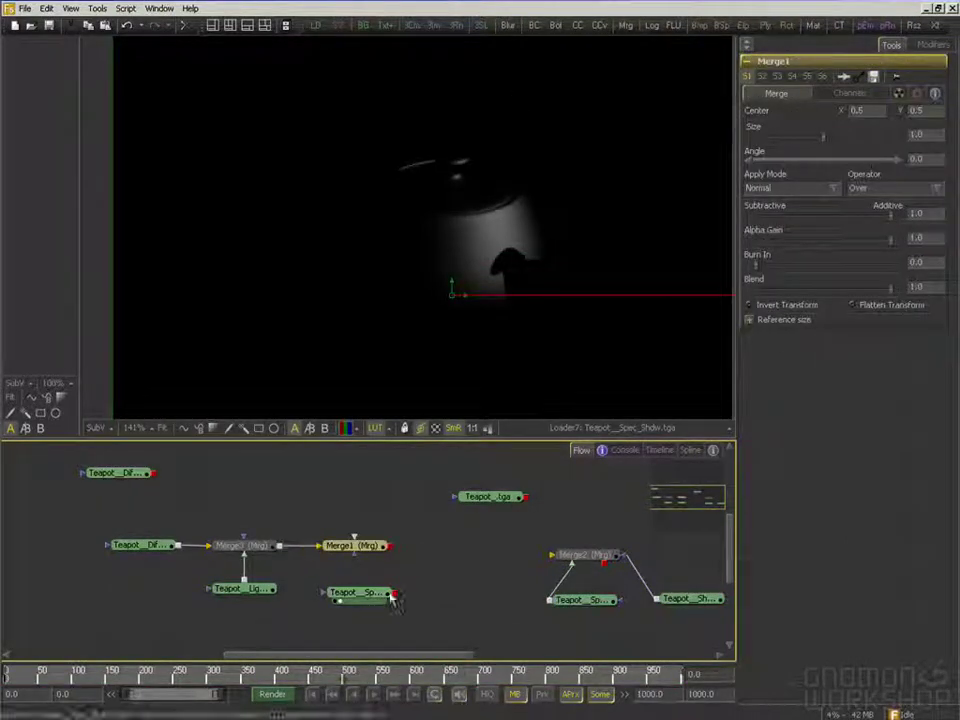
left_click_drag(396, 594, 358, 550)
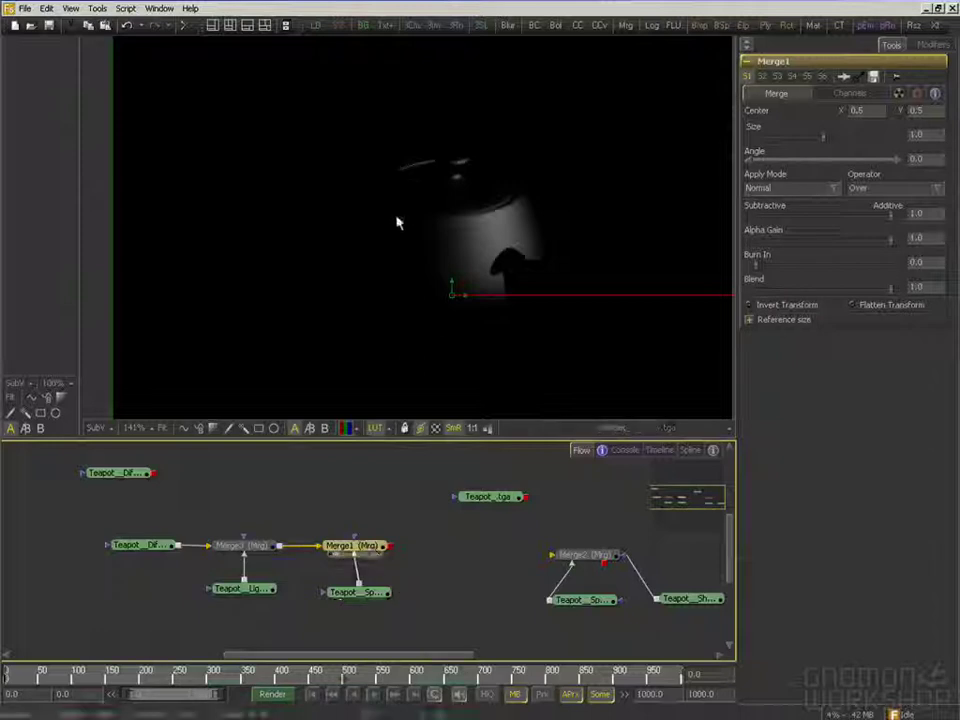
left_click_drag(893, 240, 748, 247)
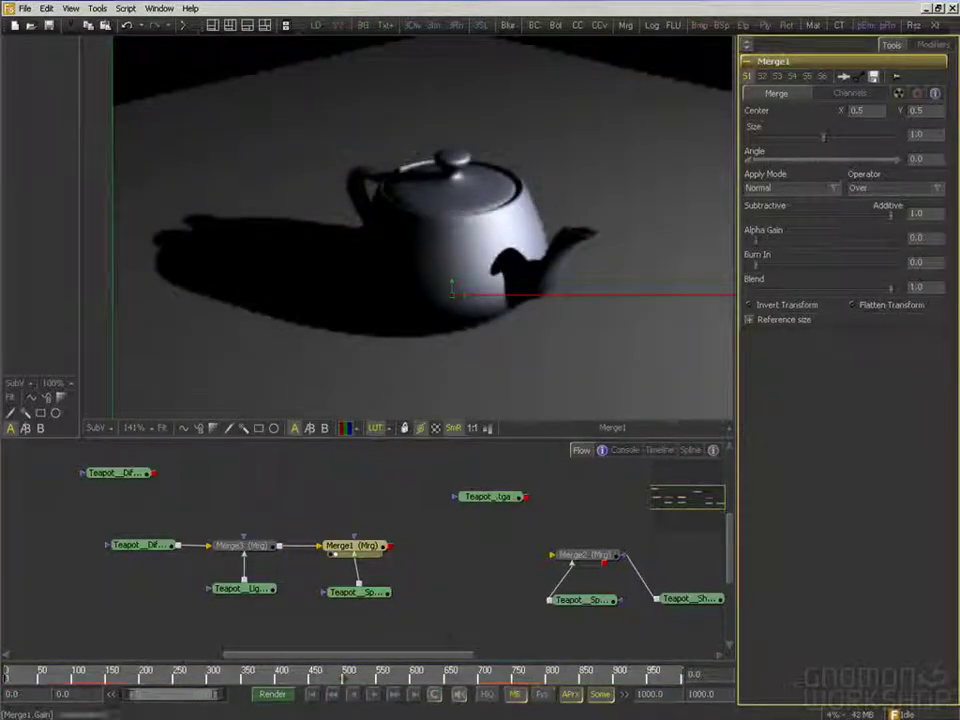
Compare the new merge with the original Teapot_.tga render, examining the lid and handle area up close
left_click_drag(489, 506, 385, 276)
left_click(389, 337)
key("plus")
key("plus")
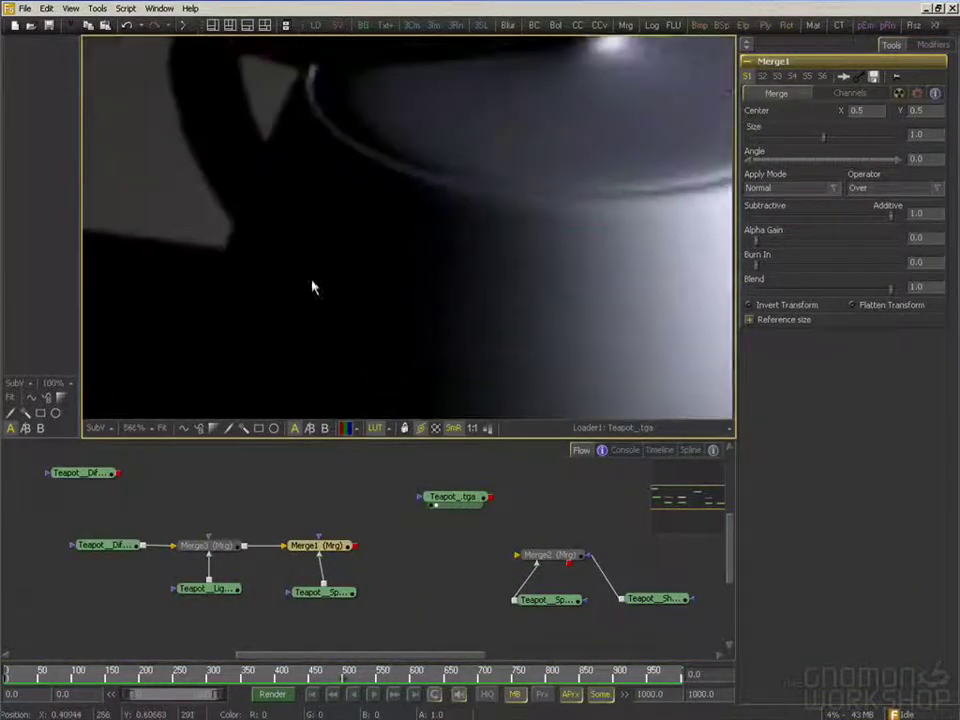
left_click_drag(312, 283, 372, 388)
key("plus")
left_click_drag(340, 550, 351, 285)
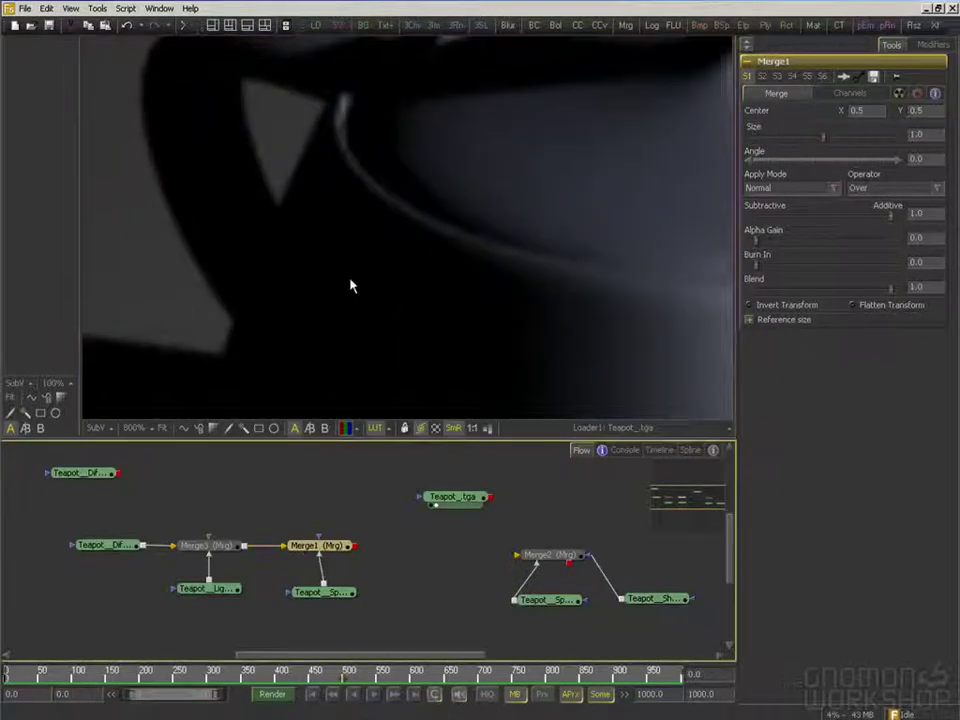
left_click_drag(463, 502, 411, 274)
key("minus")
key("minus")
scroll(419, 289, "down", 6)
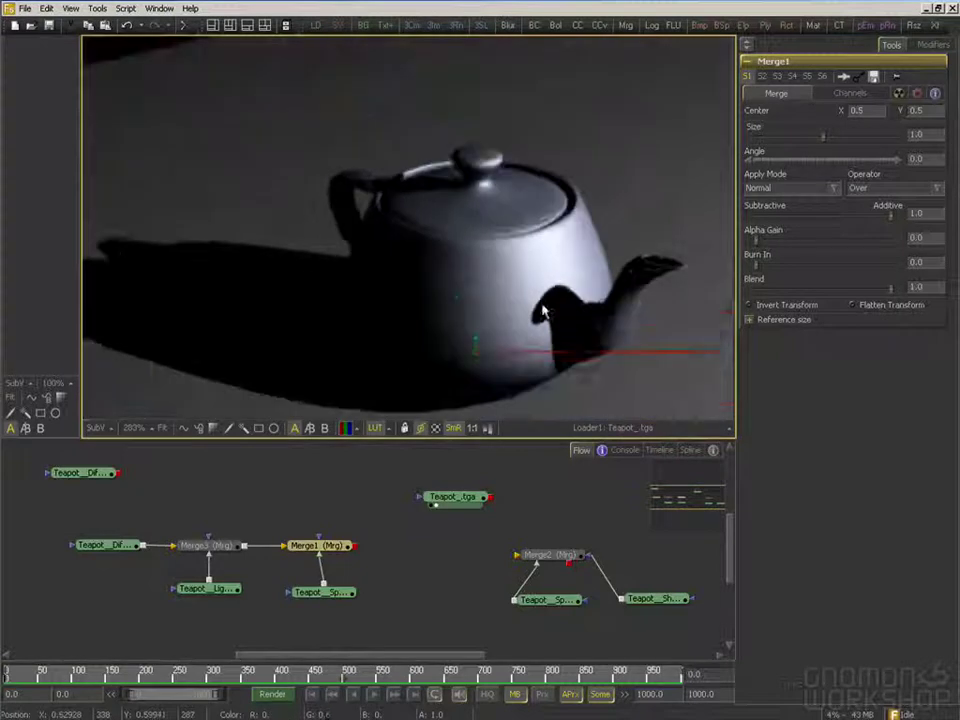
left_click_drag(335, 515, 405, 514)
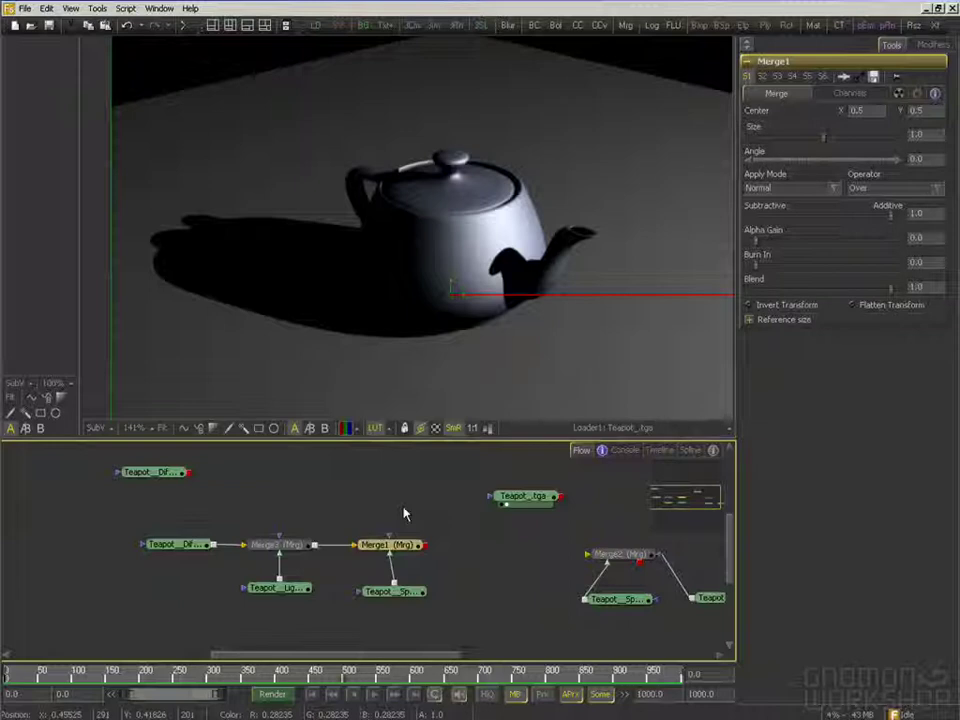
left_click_drag(405, 514, 397, 499)
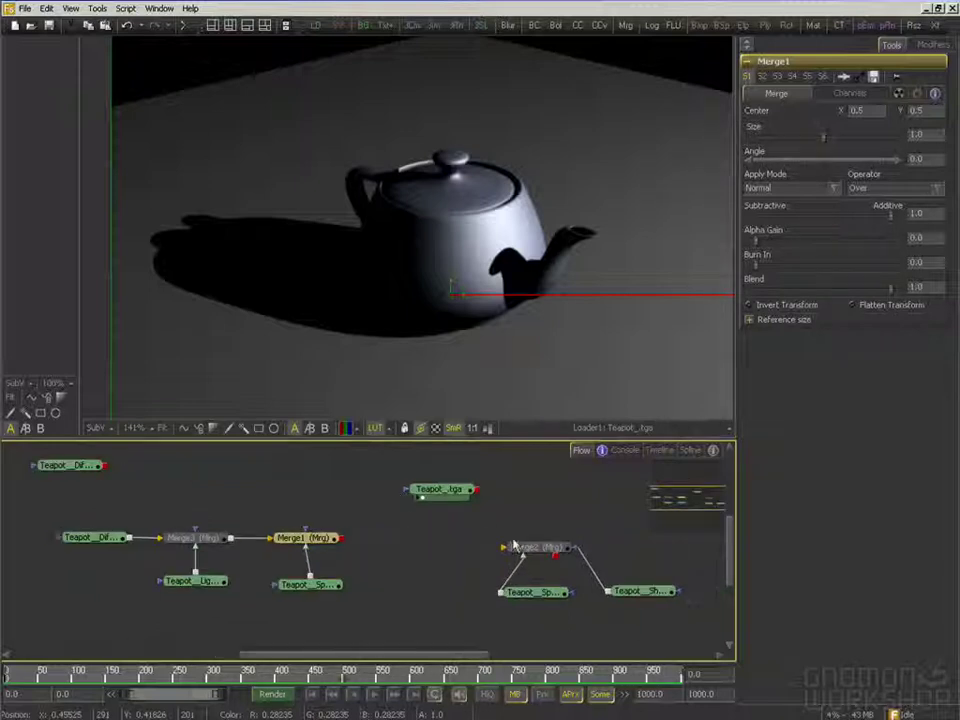
left_click_drag(257, 525, 322, 535)
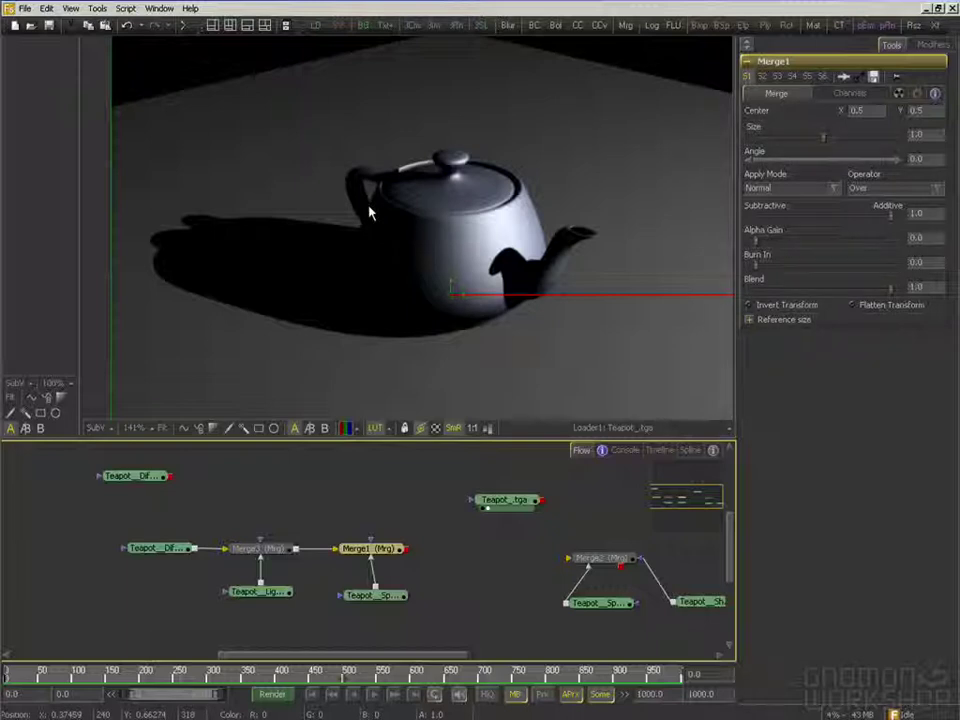
mouse_move(361, 220)
left_mouse_down()
mouse_move(379, 227)
mouse_move(349, 231)
left_mouse_up()
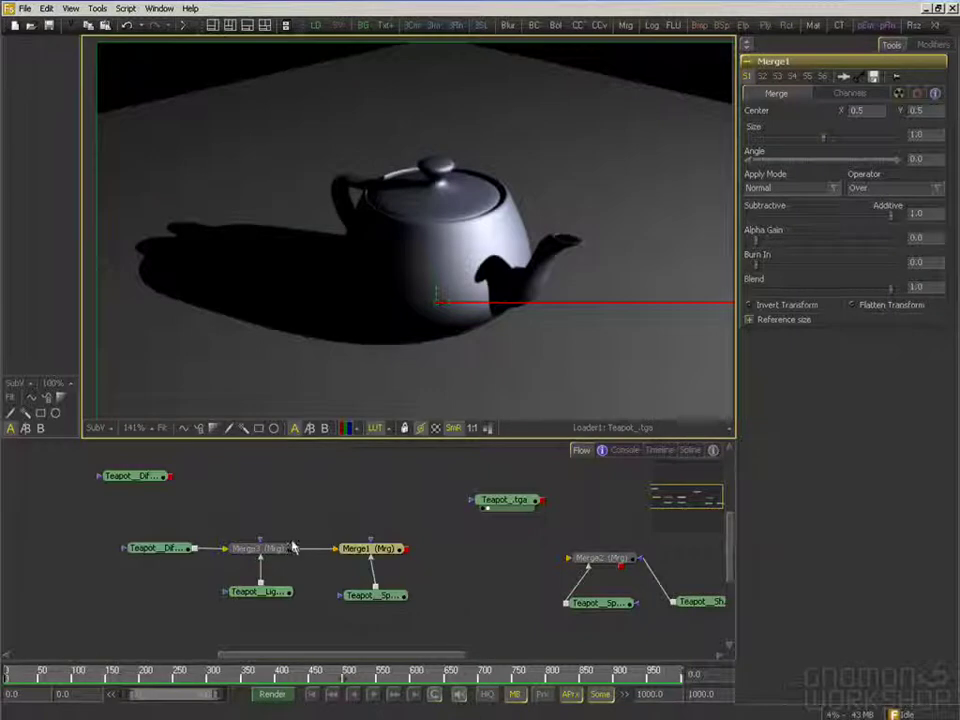
left_click_drag(293, 545, 337, 543)
left_click_drag(218, 514, 177, 525)
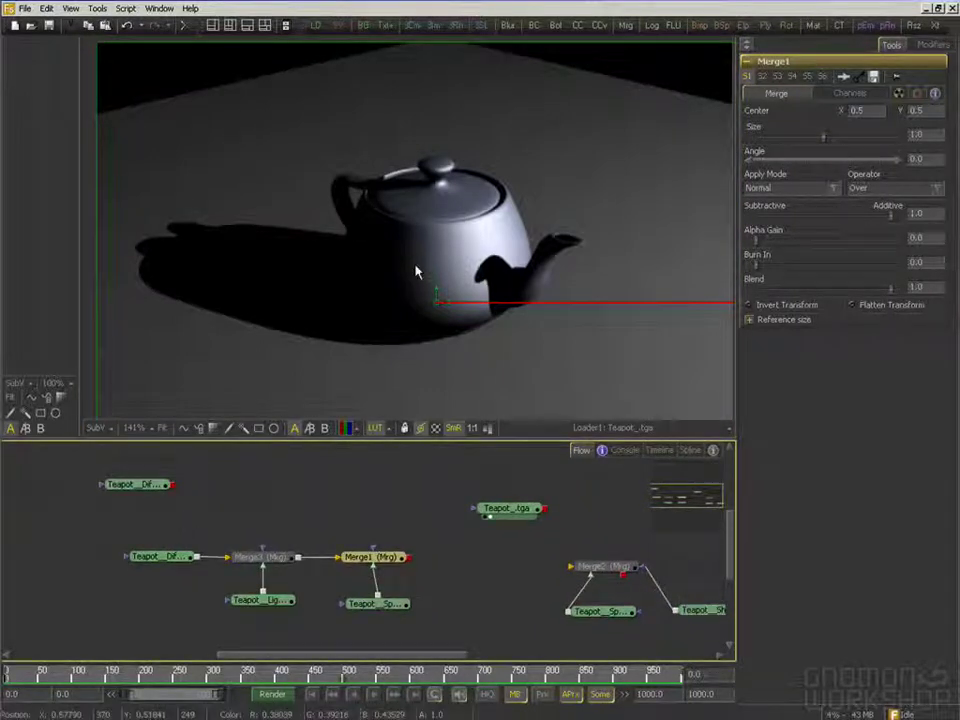
mouse_move(412, 275)
left_mouse_down()
mouse_move(412, 290)
mouse_move(414, 264)
left_mouse_up()
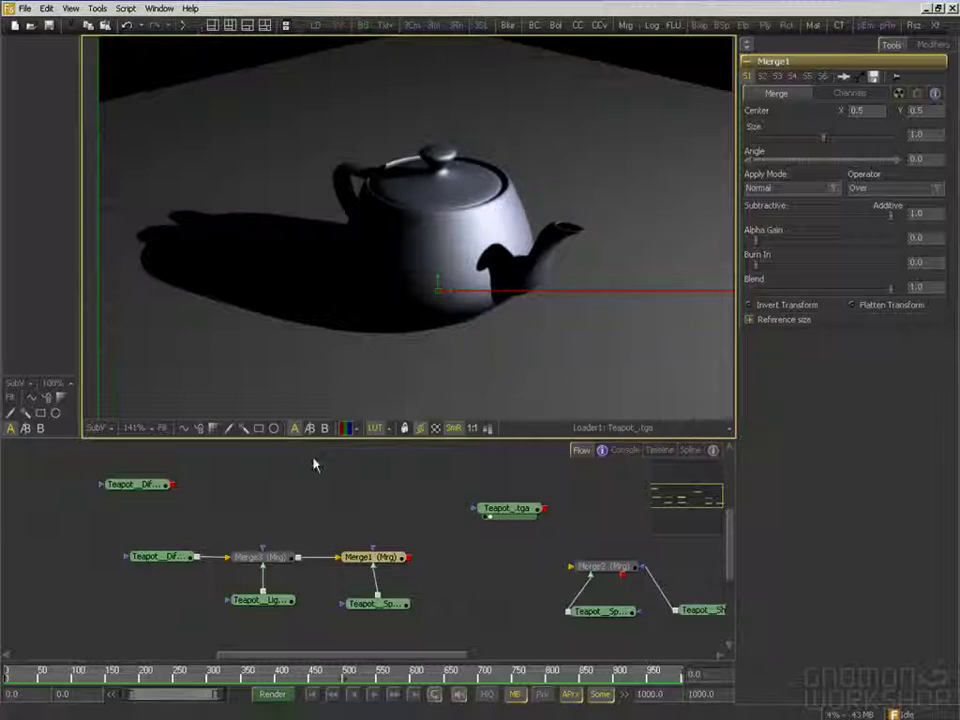
left_click(502, 512)
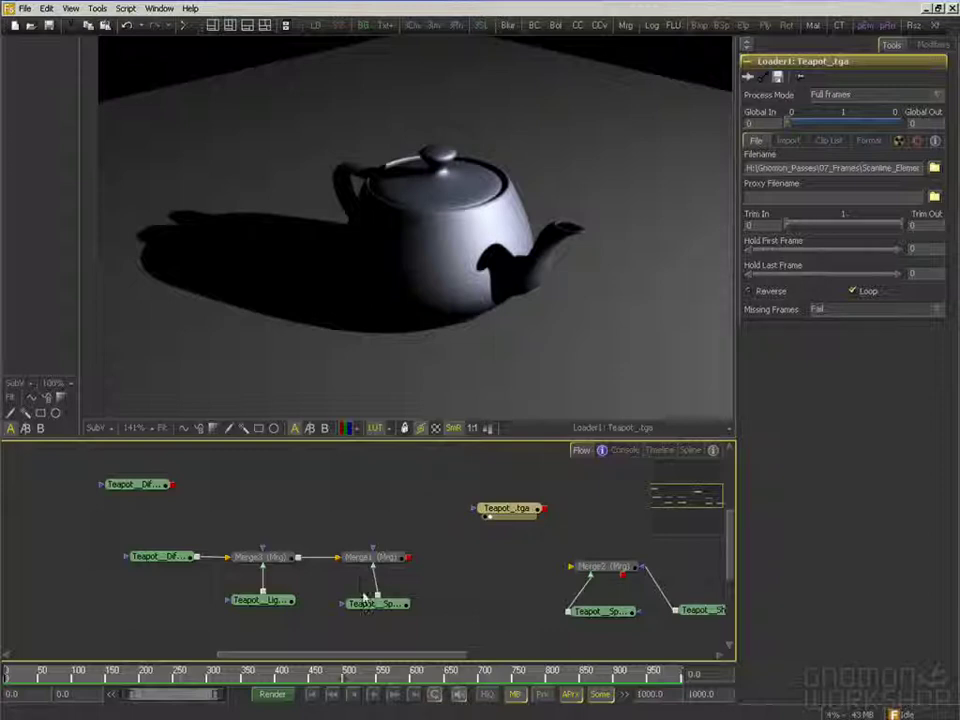
left_click_drag(545, 587, 484, 586)
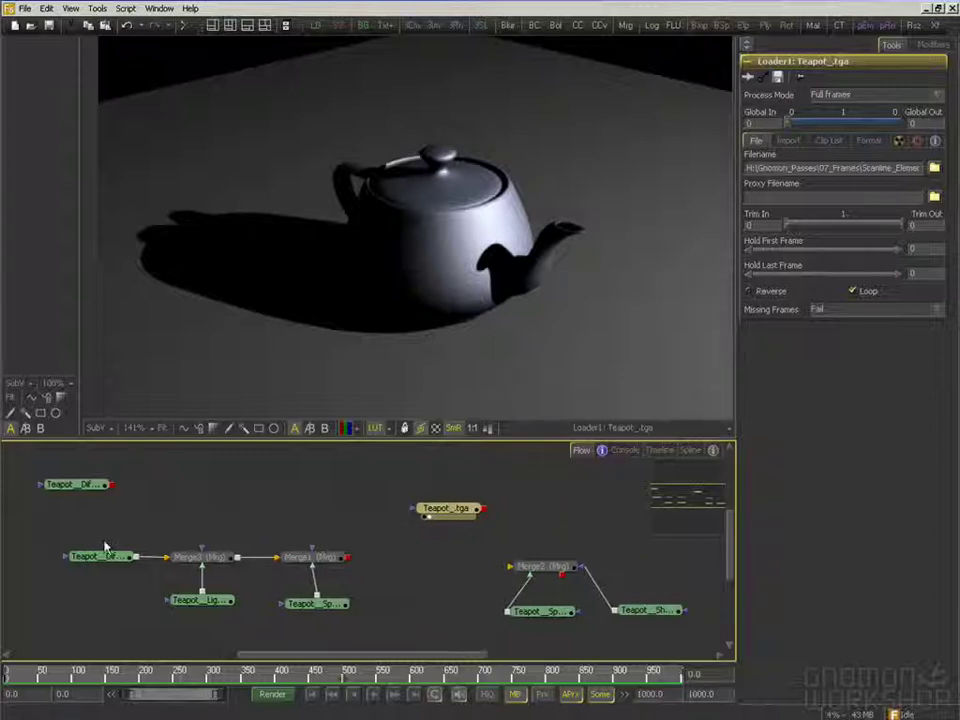
left_click_drag(342, 590, 385, 591)
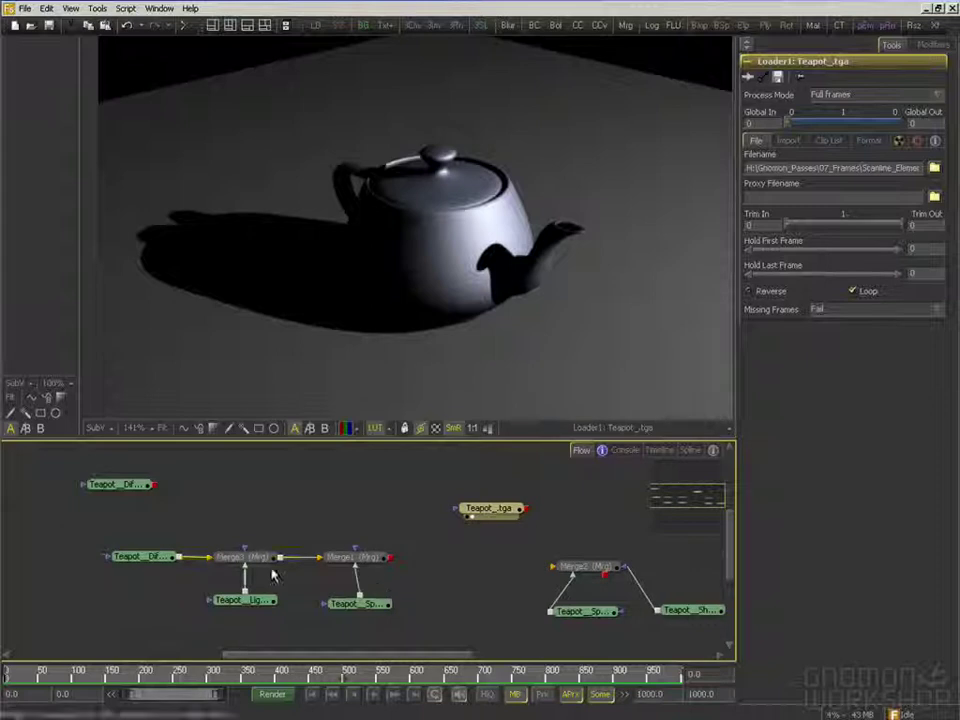
left_click_drag(150, 549, 144, 548)
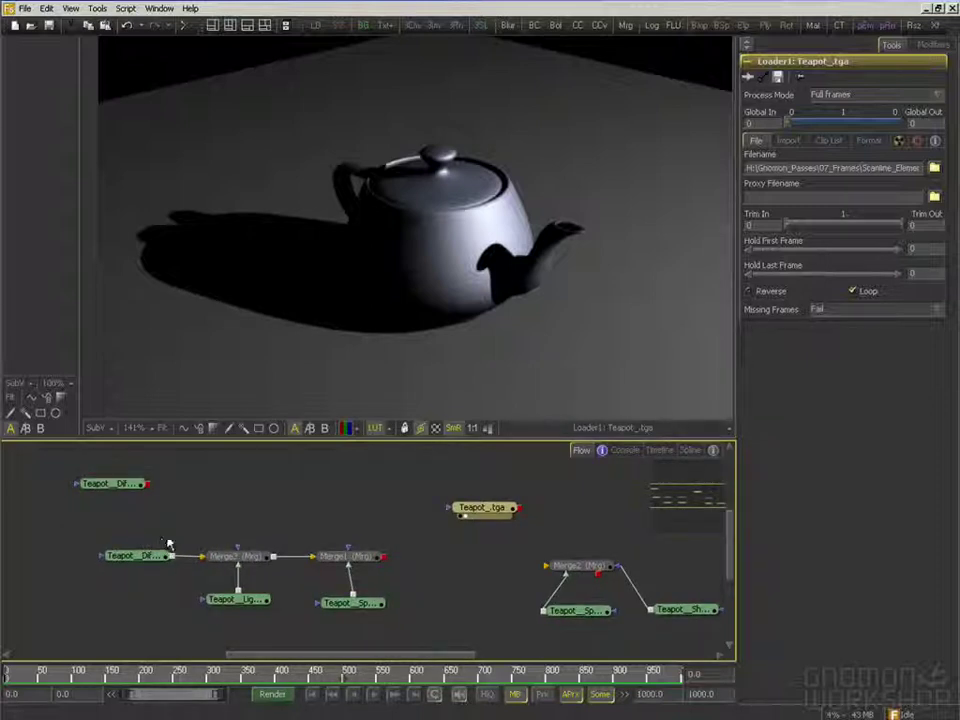
left_click_drag(182, 536, 174, 536)
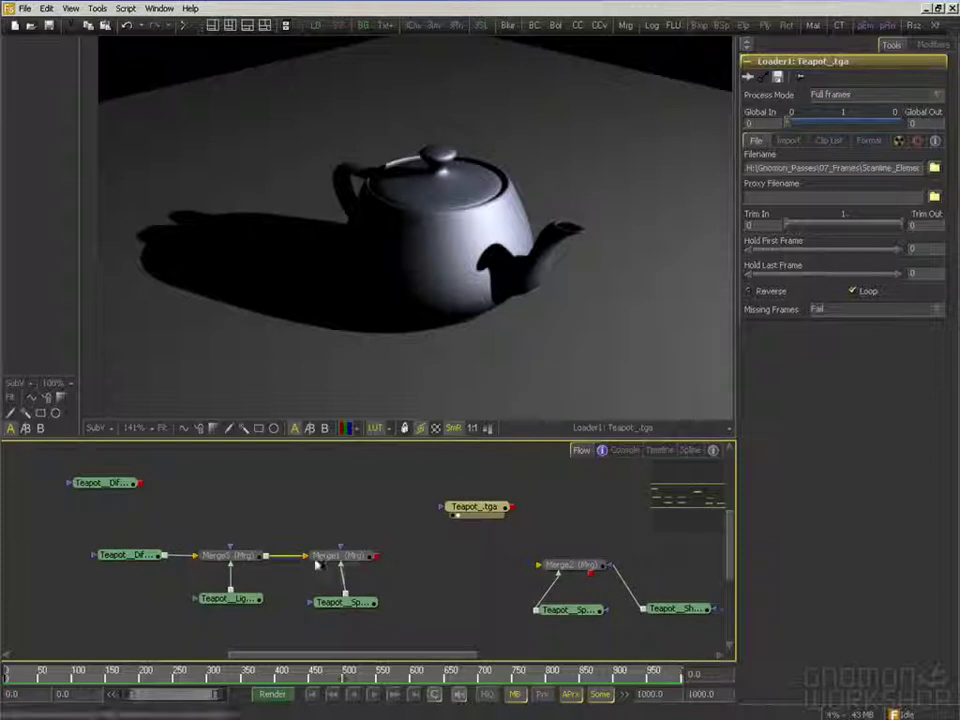
left_click_drag(322, 549, 329, 548)
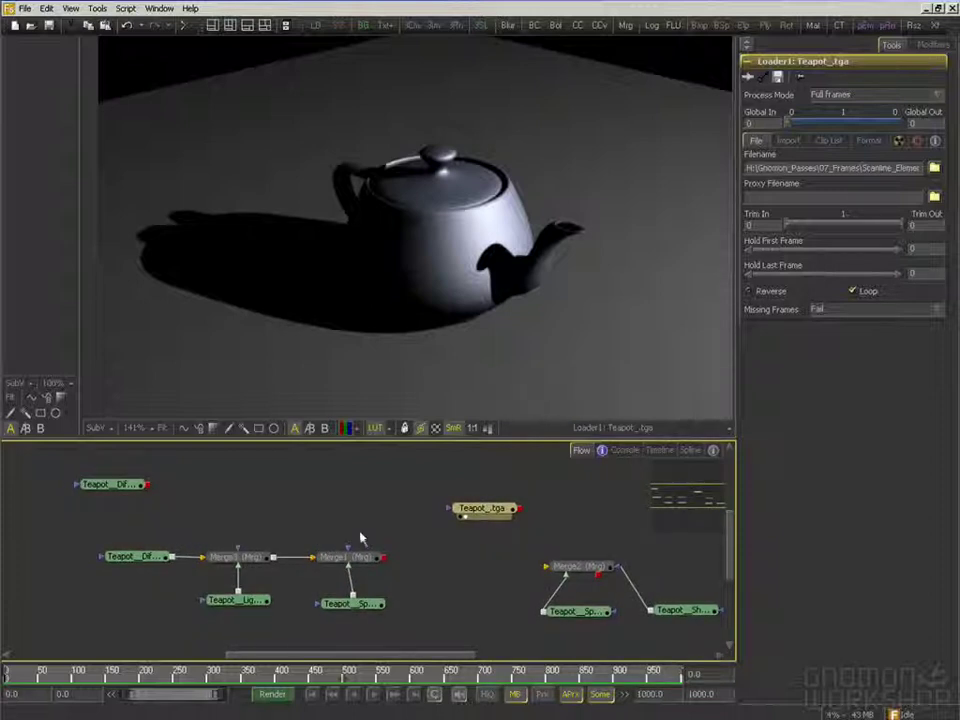
left_click_drag(482, 514, 462, 504)
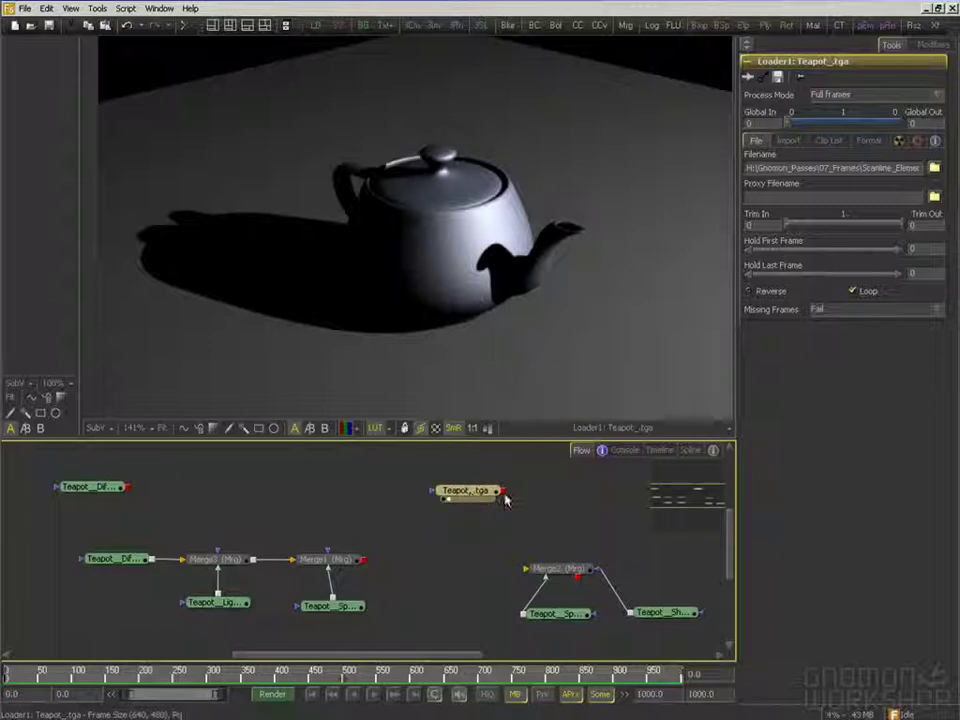
left_click_drag(380, 499, 341, 498)
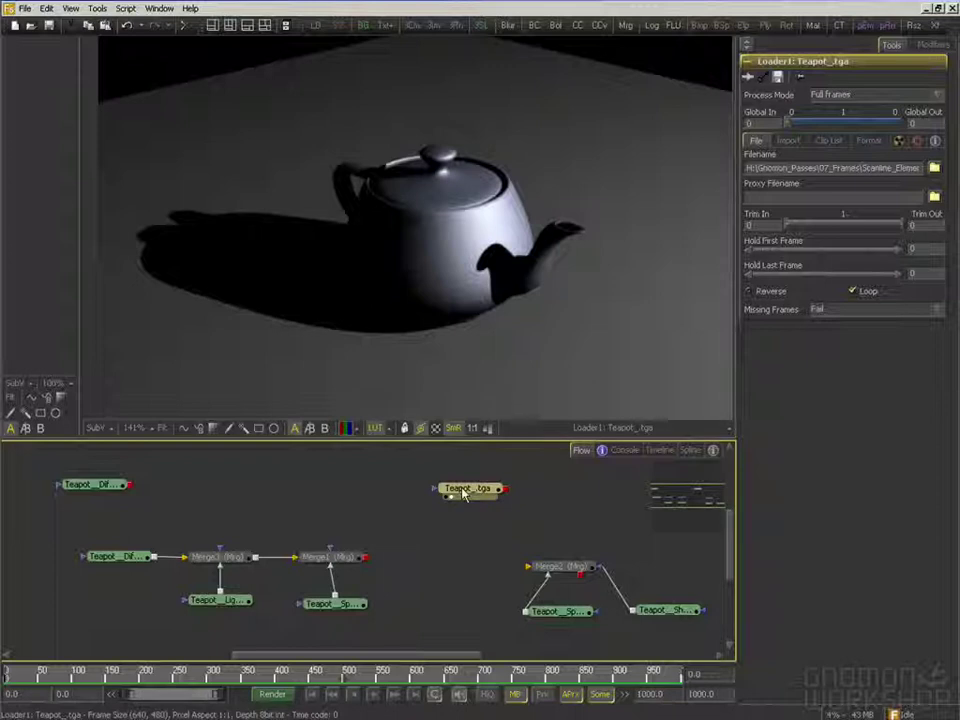
mouse_move(452, 494)
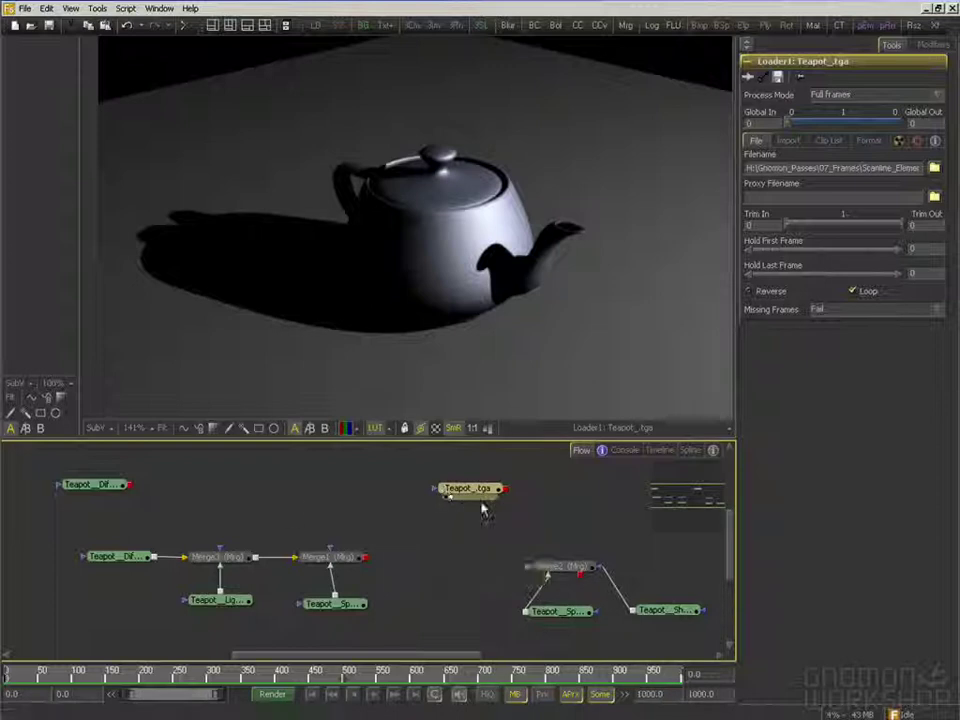
left_click_drag(374, 513, 378, 511)
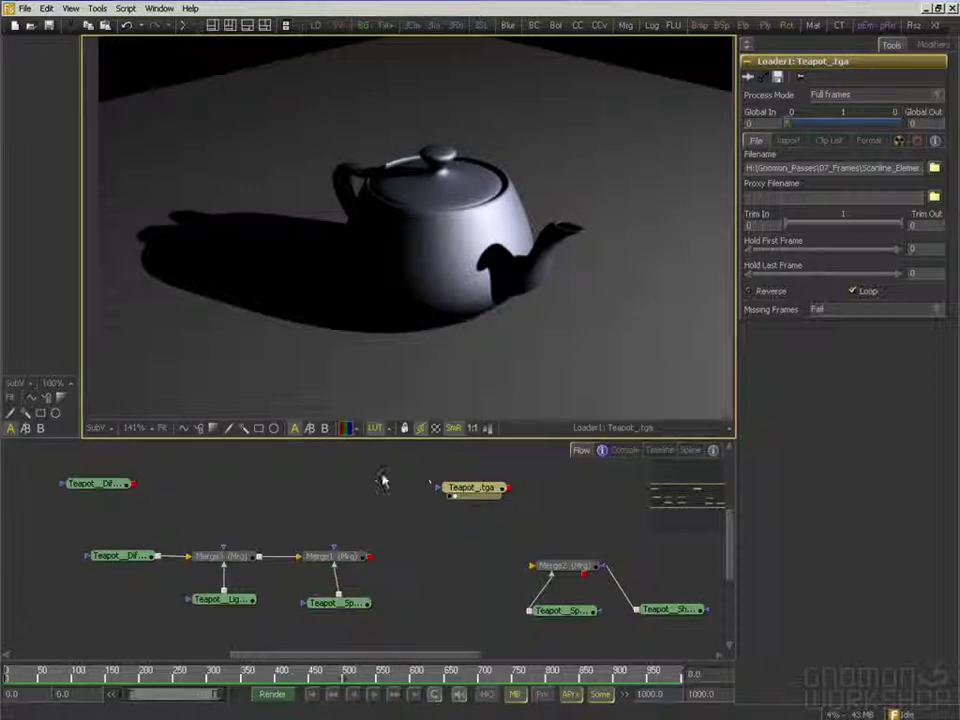
left_click_drag(373, 486, 411, 489)
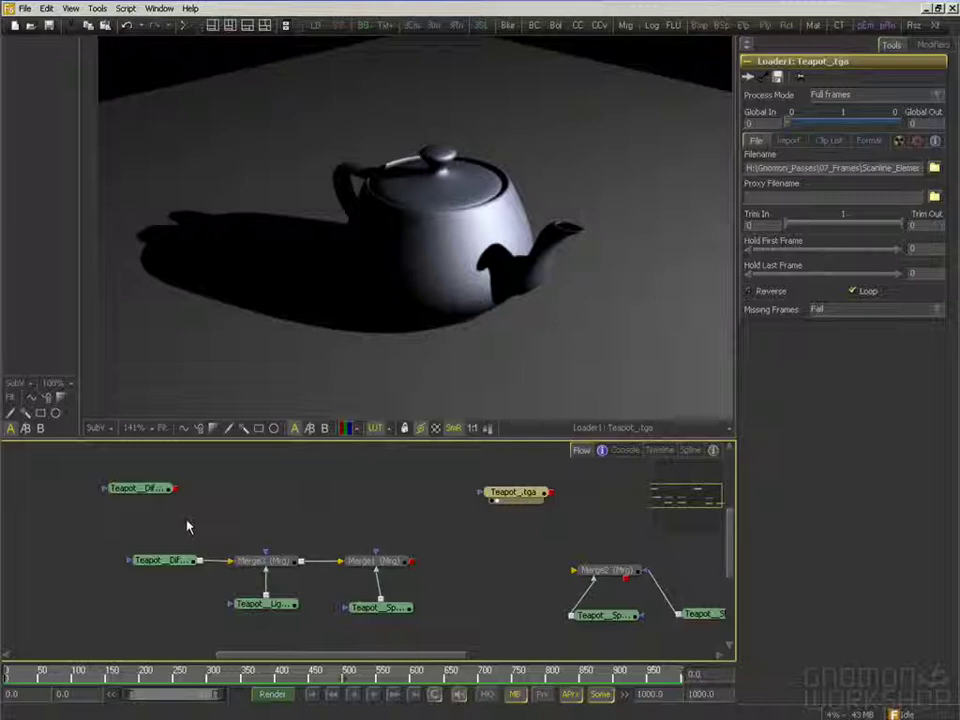
left_click_drag(326, 540, 309, 533)
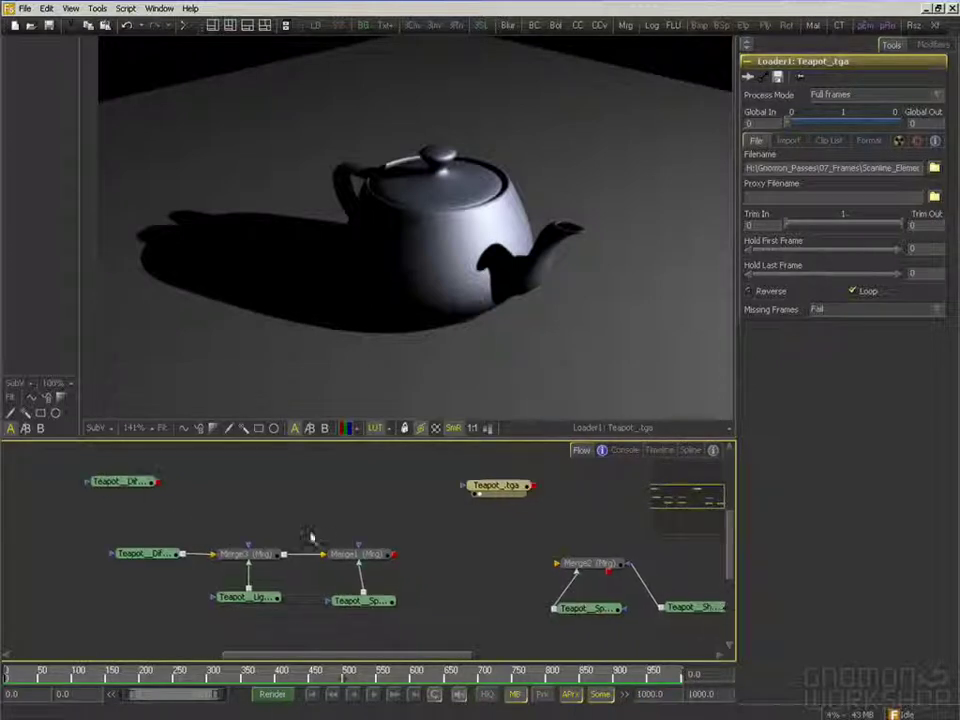
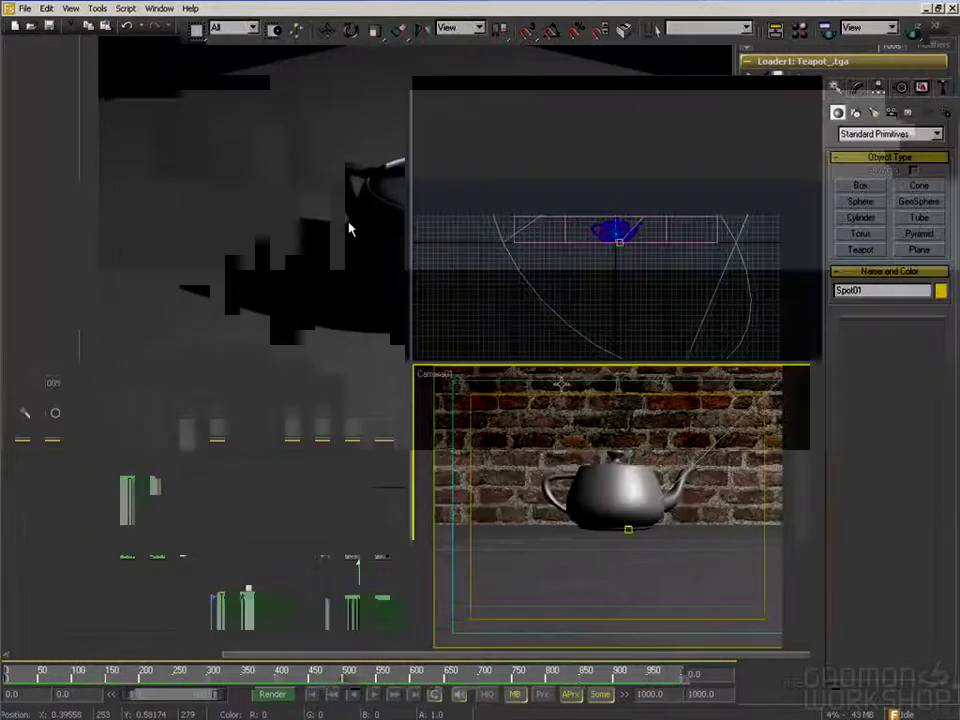
Switch to 3ds Max and start adding render elements to the scanline render, selecting Diffuse and Lighting with elements active and displayed
key("F10")
left_click(397, 50)
left_click(370, 106)
left_click(420, 105)
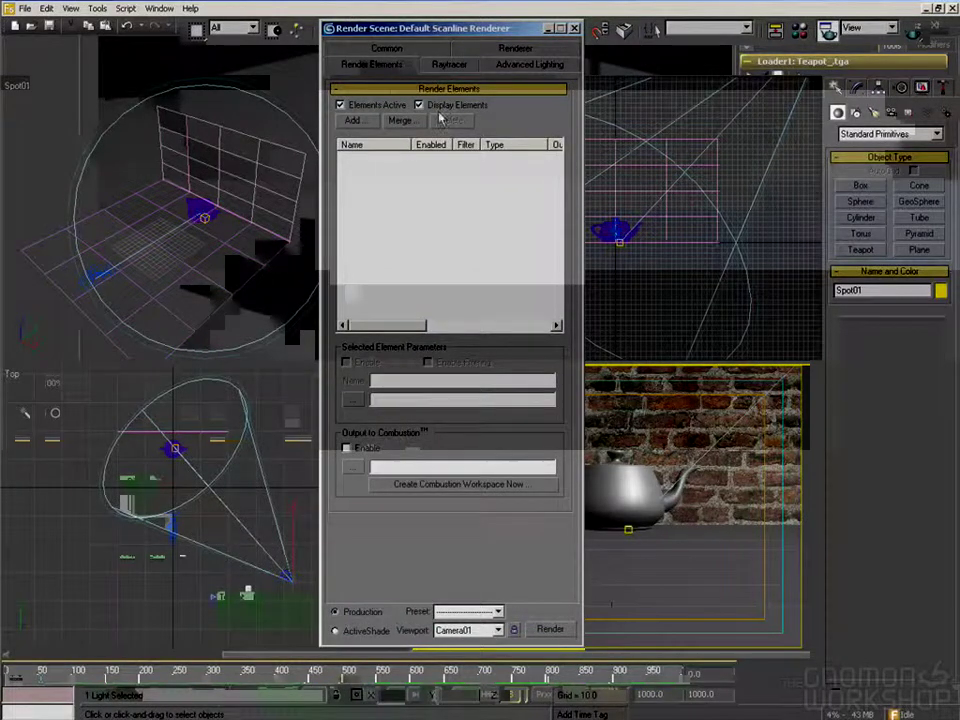
left_click(353, 120)
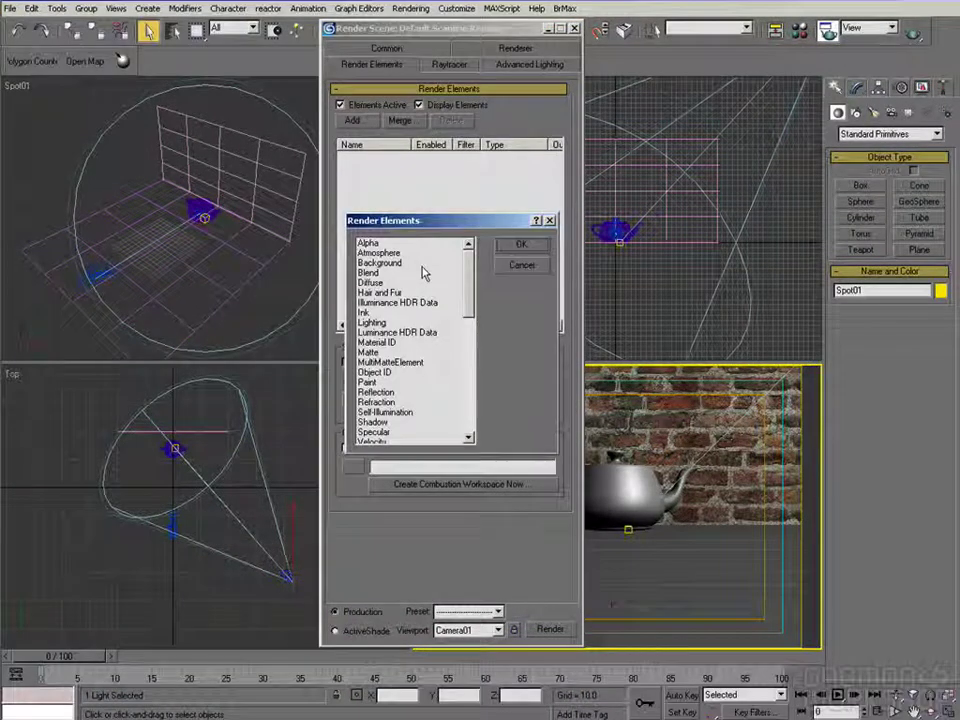
left_click(390, 283)
scroll(468, 287, "down", 1)
scroll(468, 287, "down", 1)
left_click(385, 302, "ctrl")
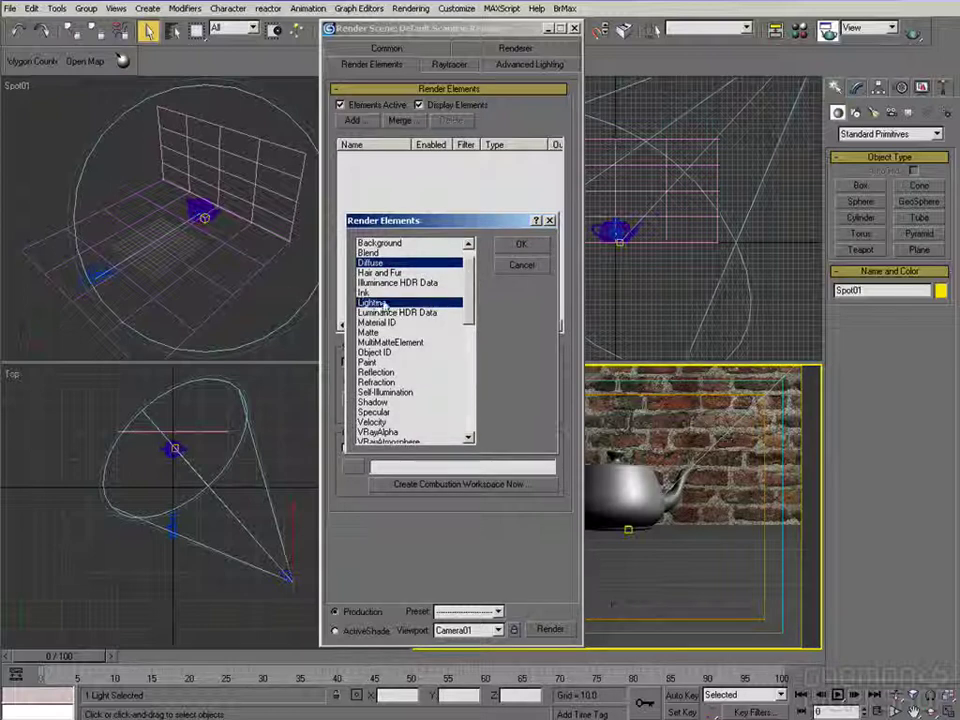
Show the last Camera01 rendering to check which shading components the teapot scene contains, and close it
left_click(410, 9)
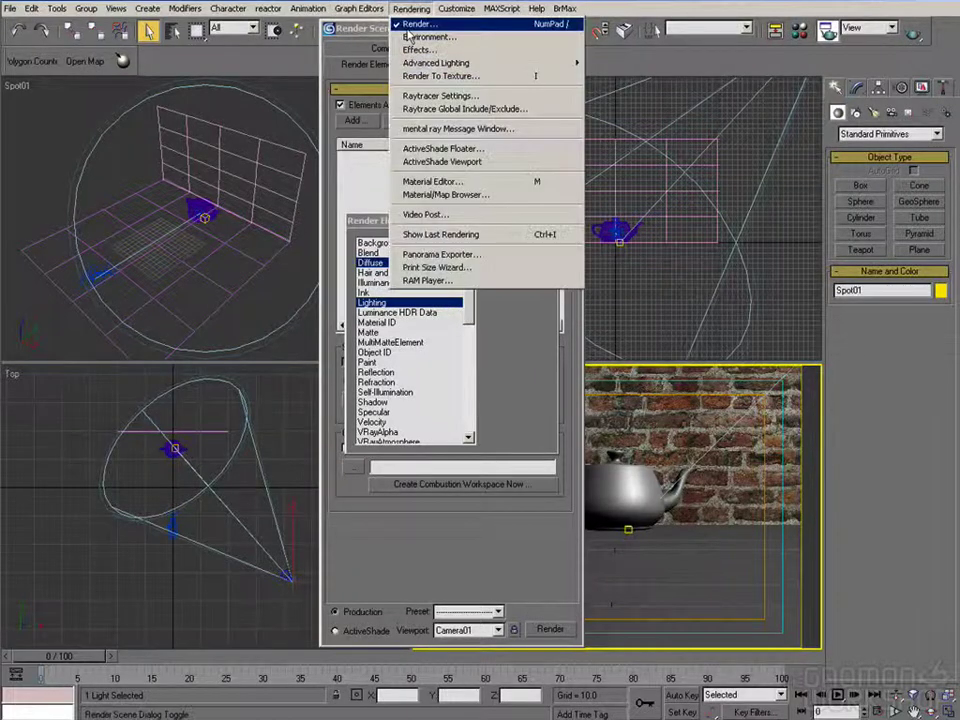
left_click(440, 234)
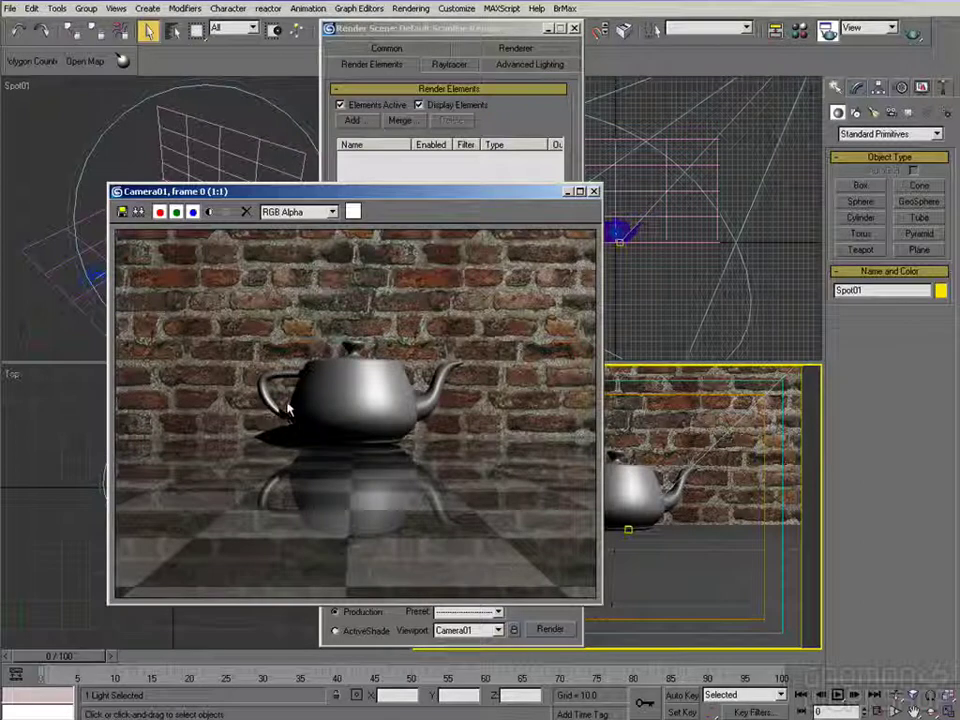
left_click(593, 191)
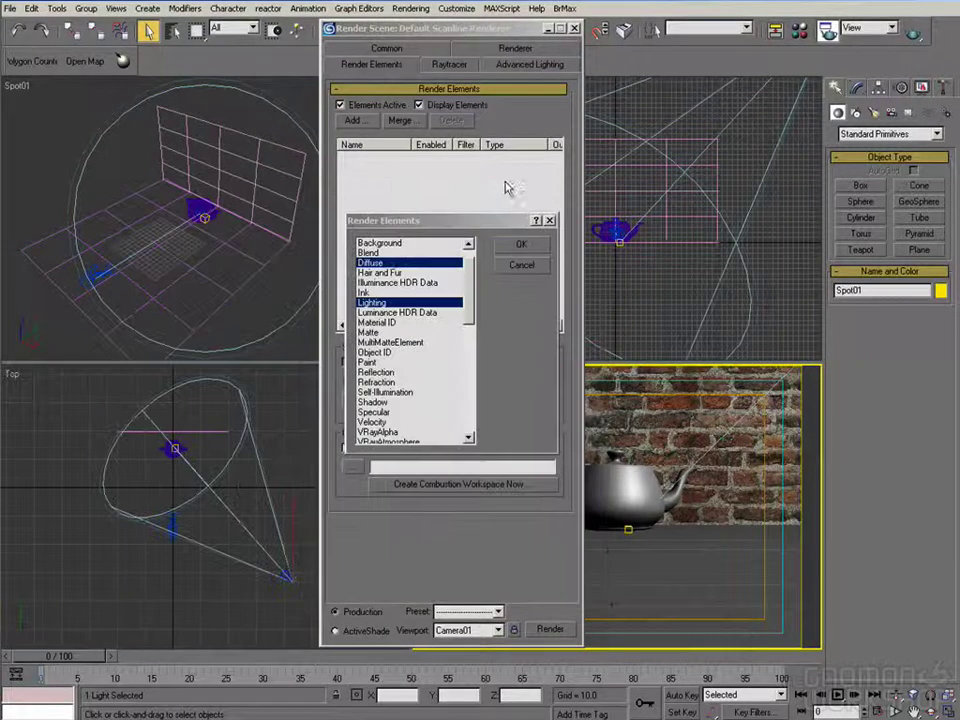
Include Blend and Reflection in the element selection and add all the selected elements to the render
left_click(379, 253, "ctrl")
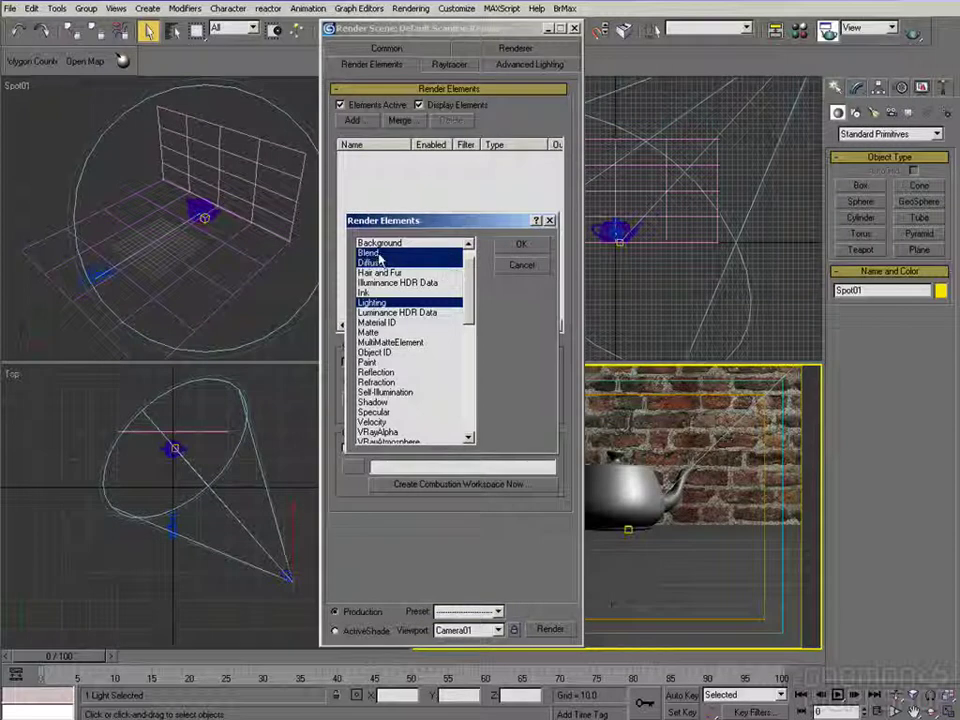
left_click_drag(470, 290, 468, 311)
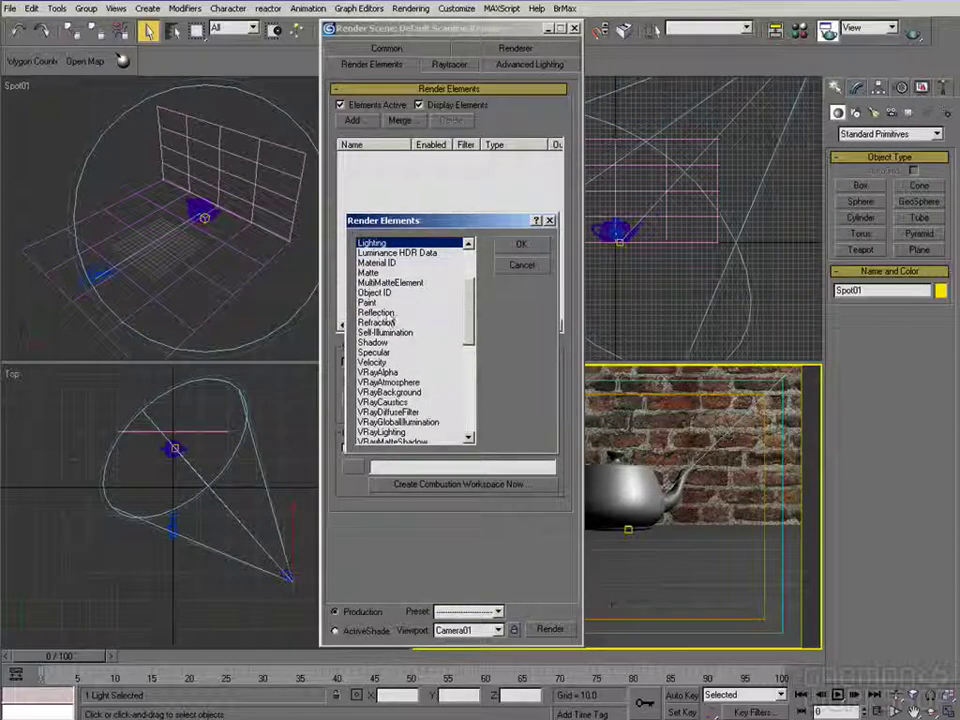
left_click(377, 312, "ctrl")
left_click(524, 246)
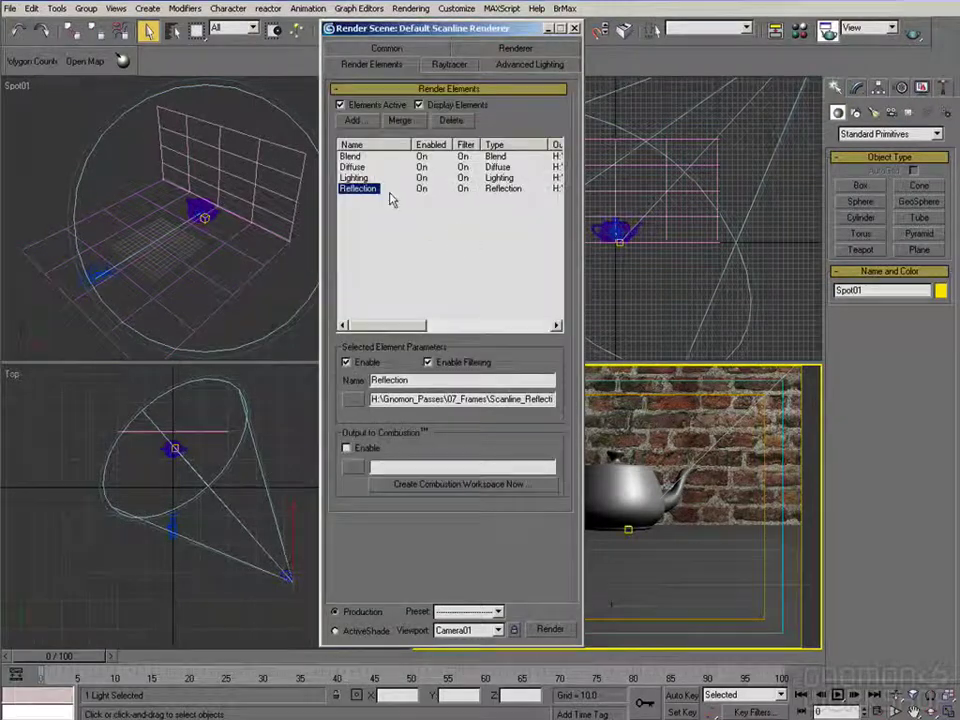
Rename the Blend element Spec_shdw and change its output file name to Teapot__Spec_shdw.tga
left_click(353, 157)
type("Spec_shdw")
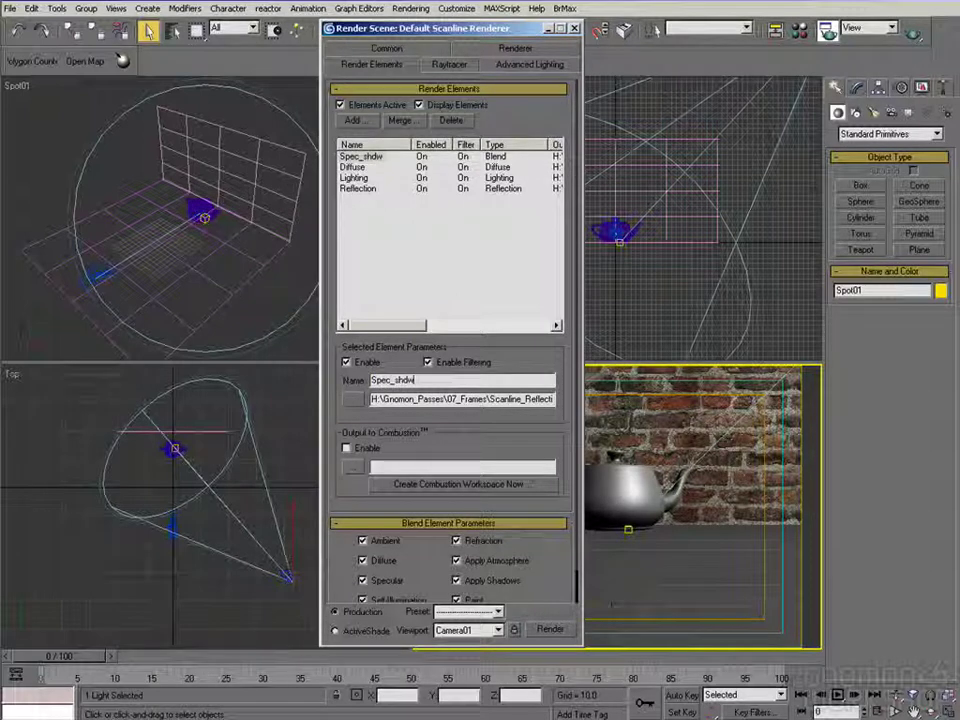
left_click_drag(480, 399, 588, 400)
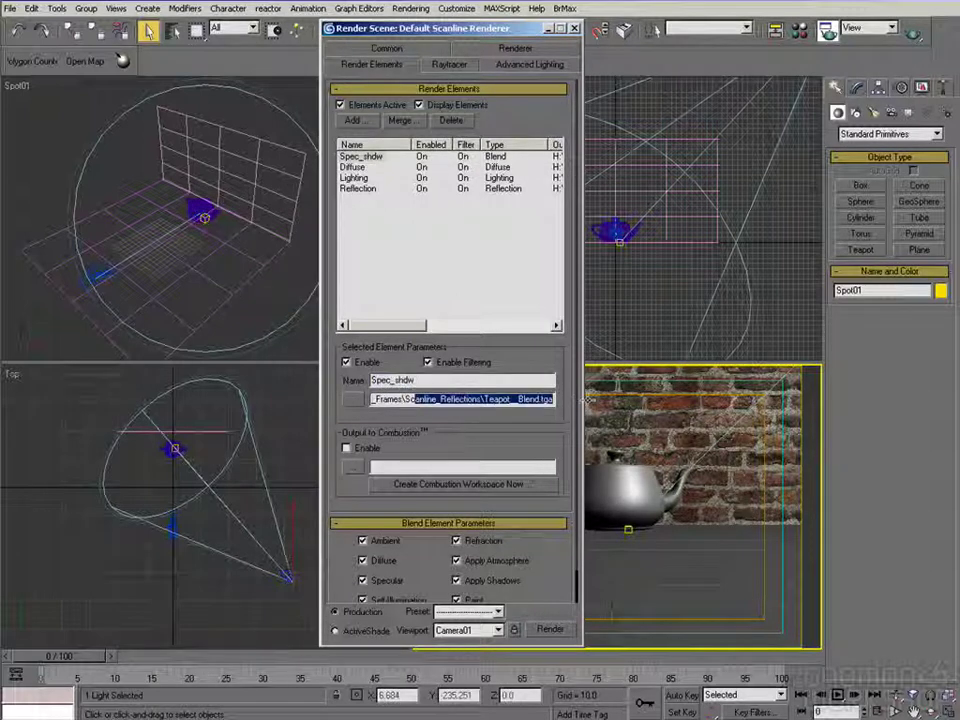
left_click_drag(484, 399, 541, 399)
left_click(519, 399)
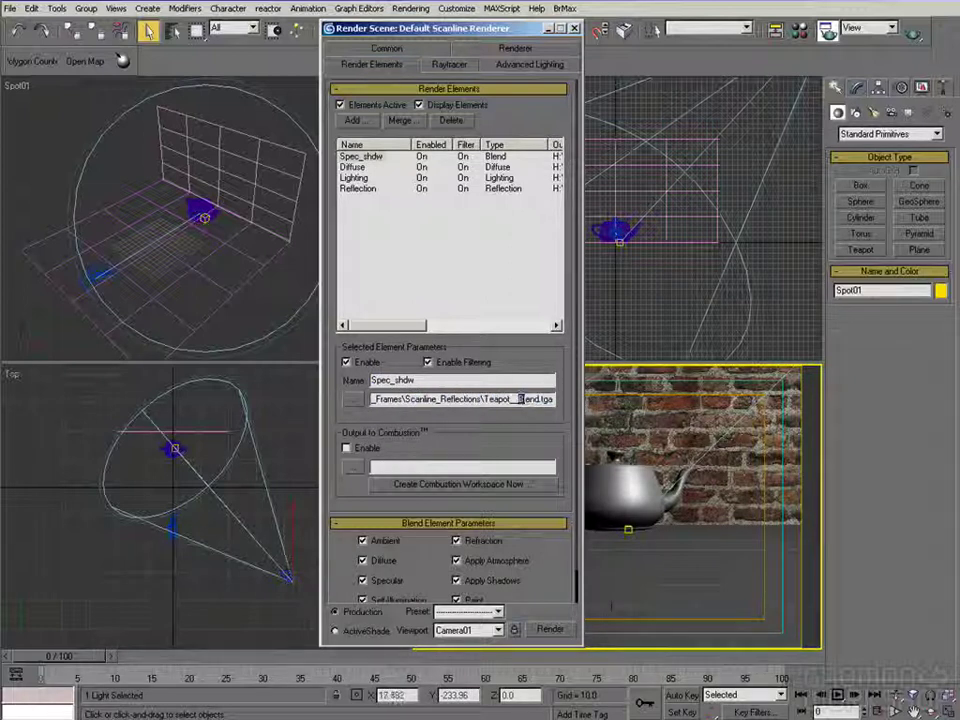
type("Spec_shdw")
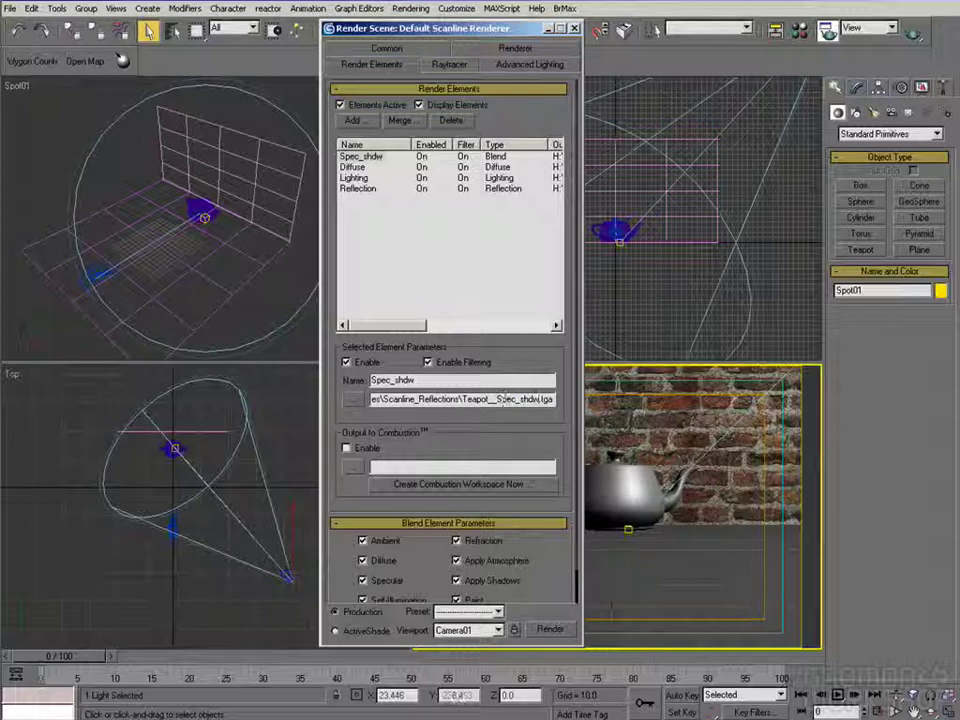
Limit the Spec_shdw blend element to Specular and Apply Shadows by disabling every other component
left_click_drag(510, 366, 513, 340)
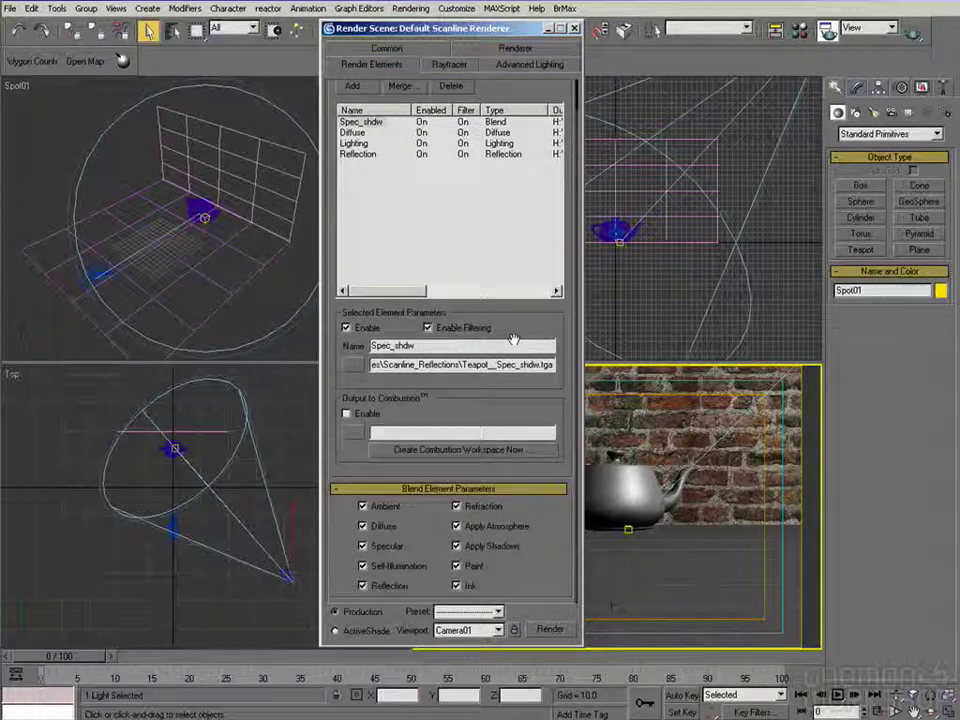
left_click(386, 527)
left_click(363, 585)
left_click(457, 585)
left_click(457, 566)
left_click(460, 527)
left_click(457, 506)
scroll(457, 510, "up", 1)
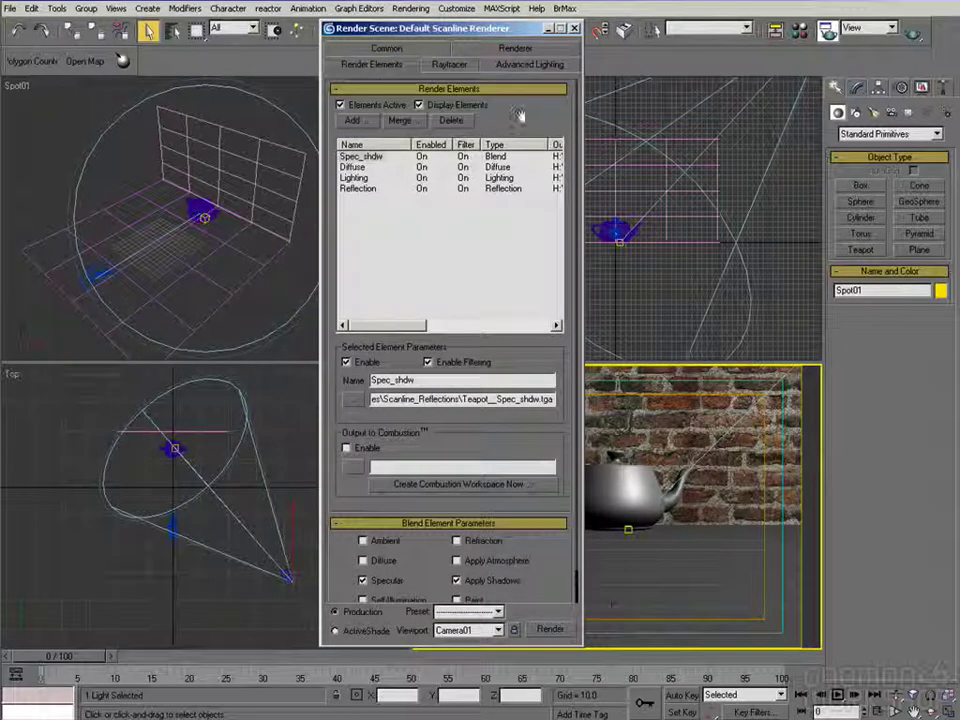
Render Camera01 with its elements, review the Reflection, Lighting, Diffuse, Spec_shdw and full images, and close their windows
left_click_drag(376, 27, 428, 17)
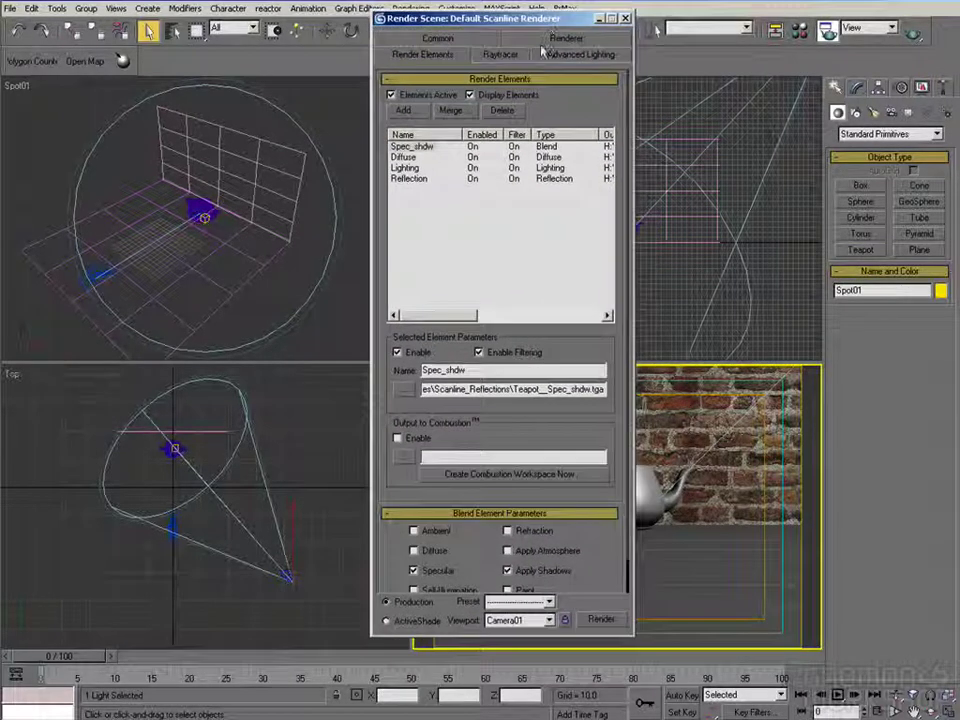
left_click(600, 620)
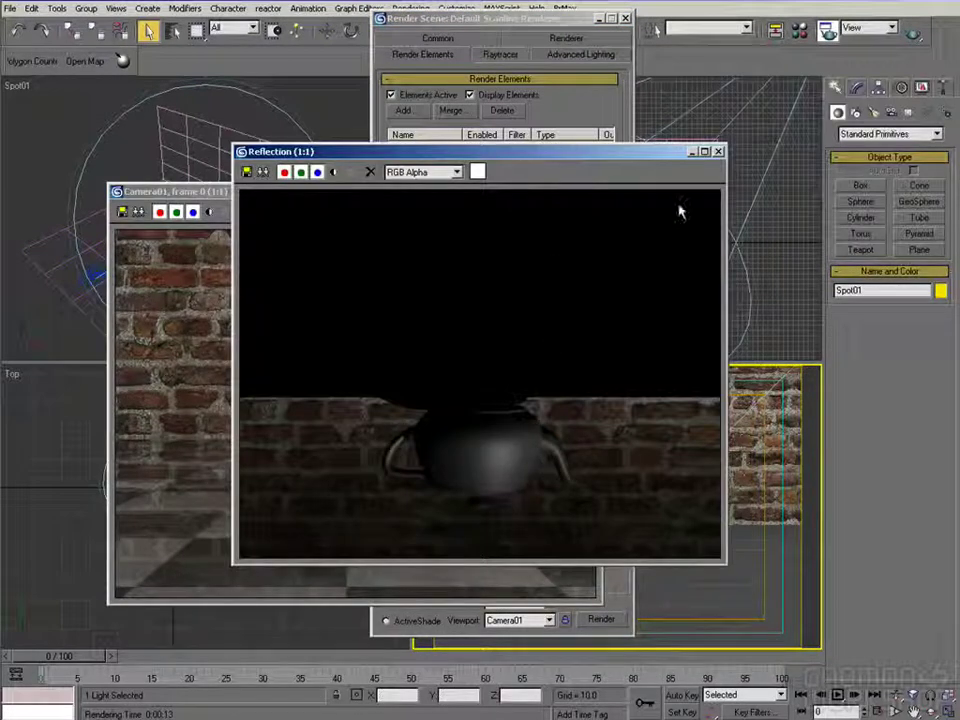
left_click(718, 152)
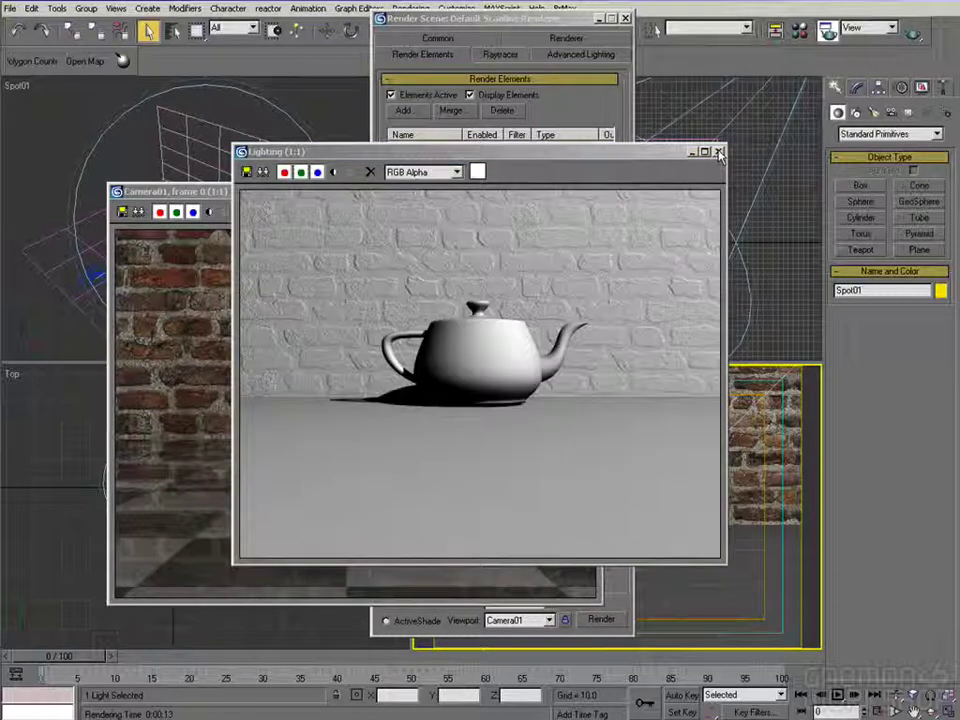
left_click(718, 152)
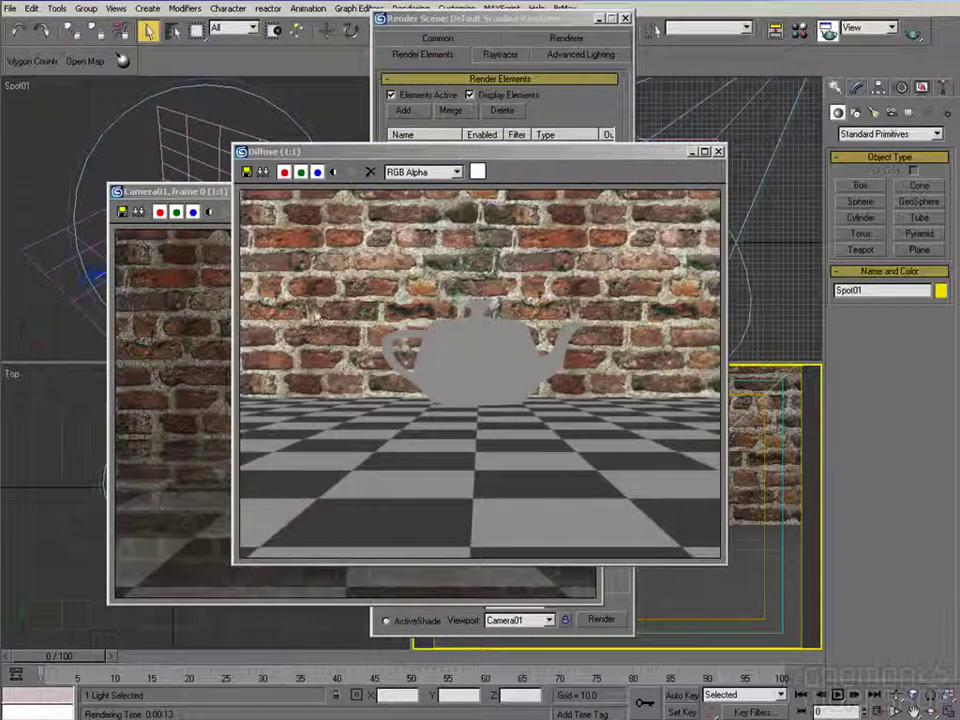
left_click(718, 152)
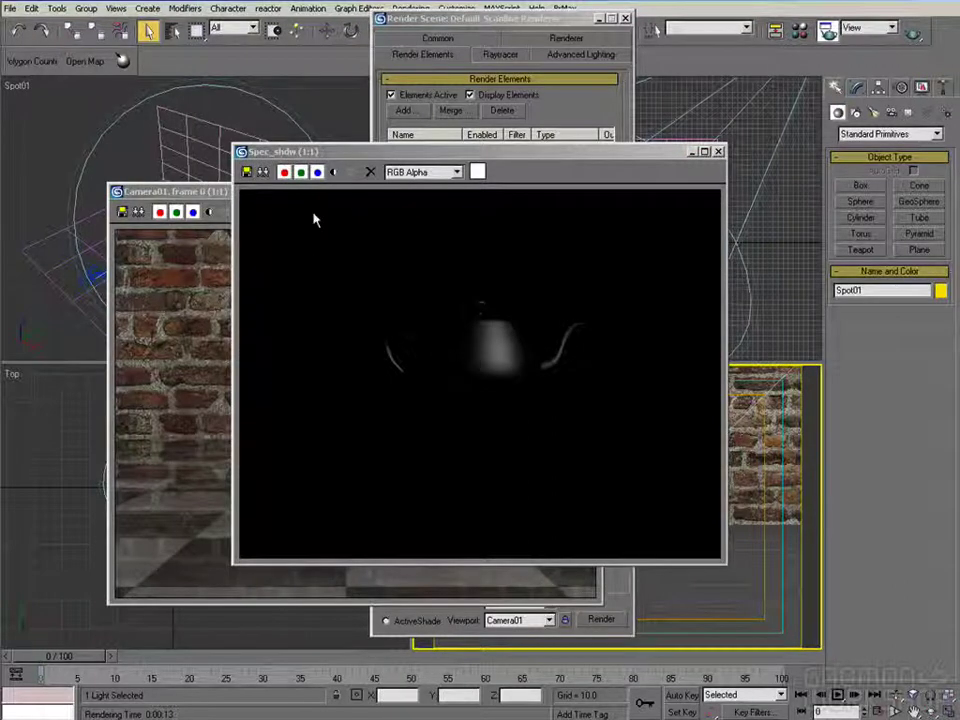
left_click(718, 152)
left_click(596, 193)
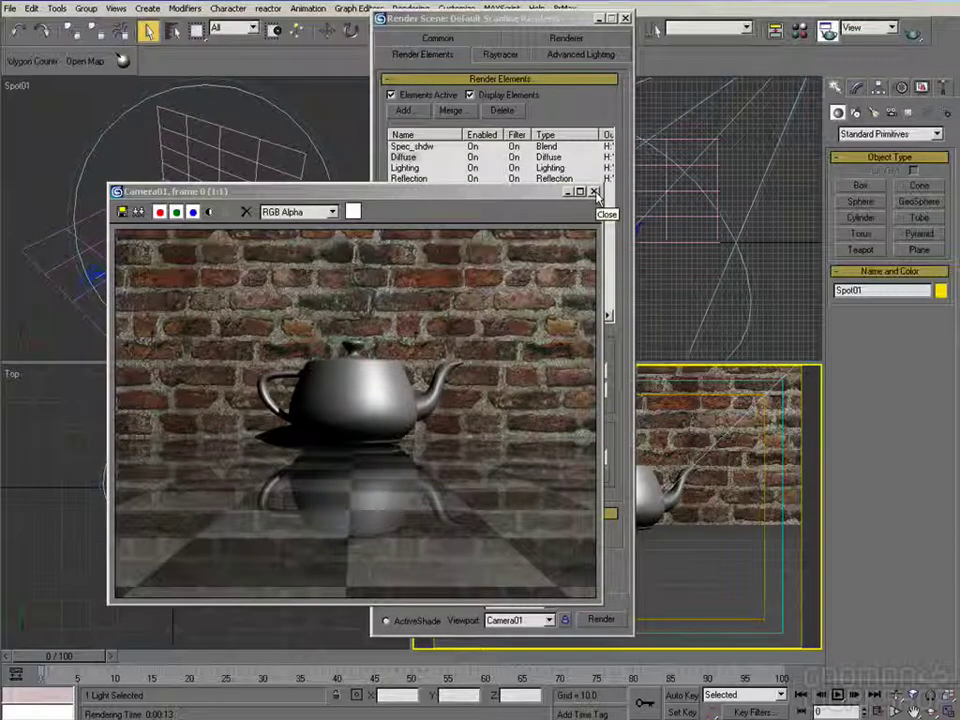
left_click(596, 193)
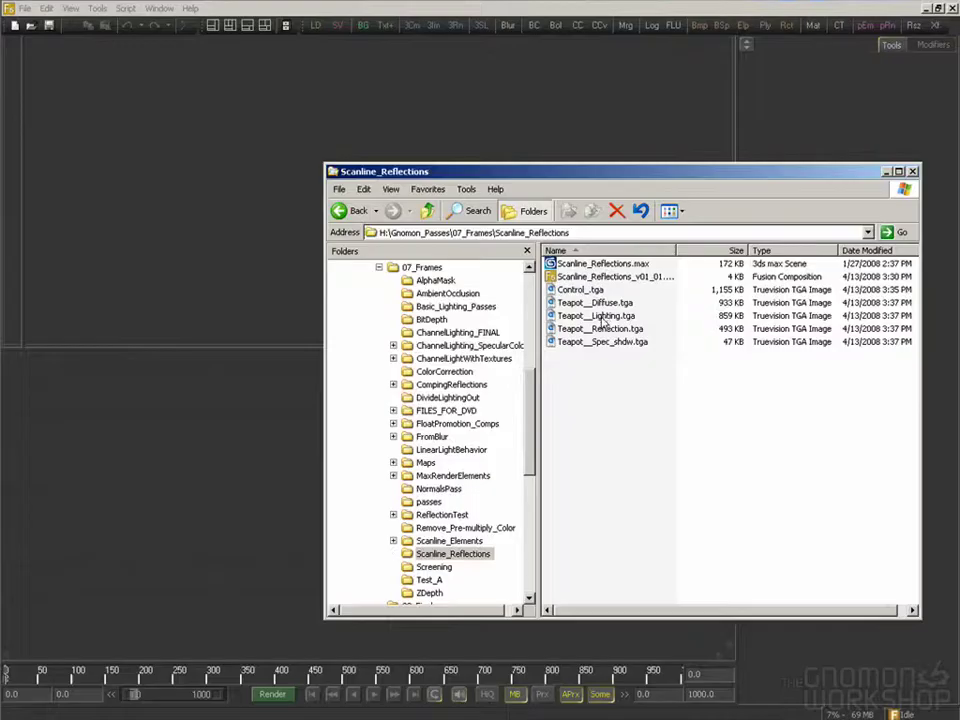
In Fusion, load Control_.tga and the Teapot Diffuse, Lighting, Reflection and Spec_shdw passes from the Scanline_Reflections folder, and view Control_.tga
left_click_drag(590, 298, 150, 388)
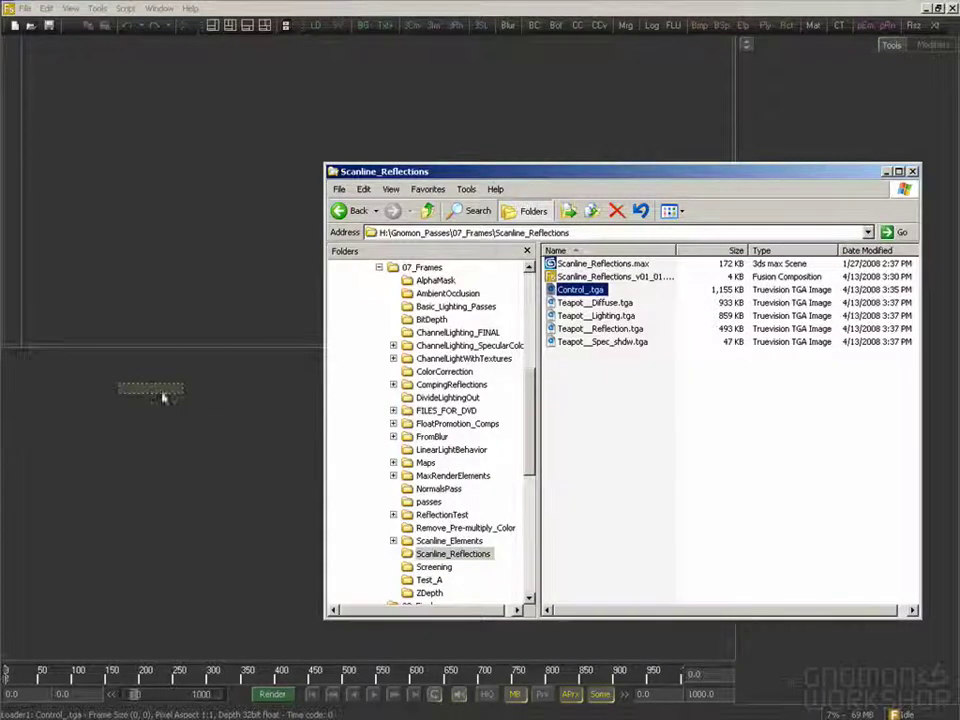
left_click_drag(595, 302, 227, 527)
left_click_drag(601, 329, 266, 563)
left_click_drag(608, 343, 276, 603)
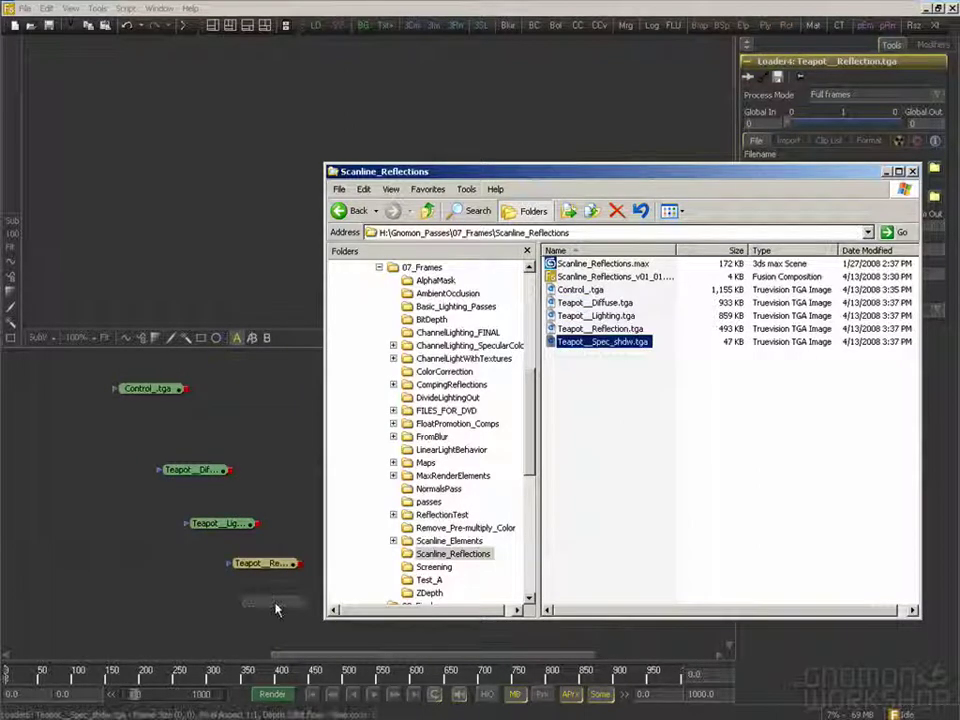
left_click(302, 476)
left_click_drag(166, 394, 357, 215)
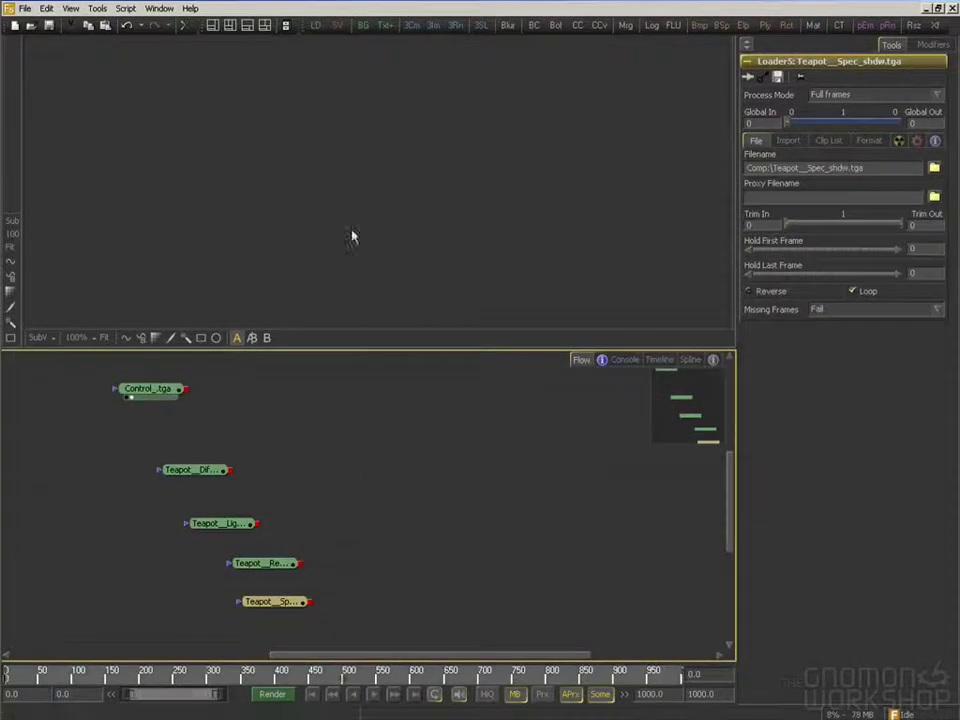
Space out the loaders in the flow, setting Control_.tga apart and Teapot Diffuse above the other passes
left_click_drag(384, 462, 438, 462)
left_click_drag(199, 388, 87, 385)
left_click_drag(344, 495, 332, 468)
left_click_drag(236, 452, 222, 422)
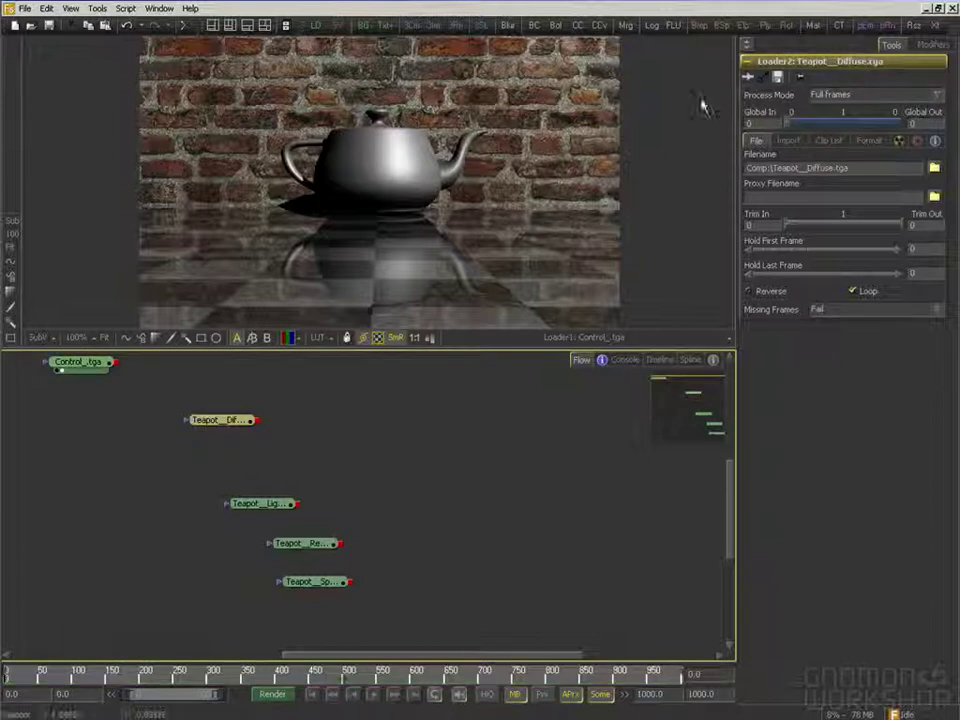
Add a Merge with Teapot Diffuse as background and Lighting as foreground, placing the Lighting loader beneath it
left_click_drag(632, 26, 310, 424)
left_click_drag(298, 503, 318, 460)
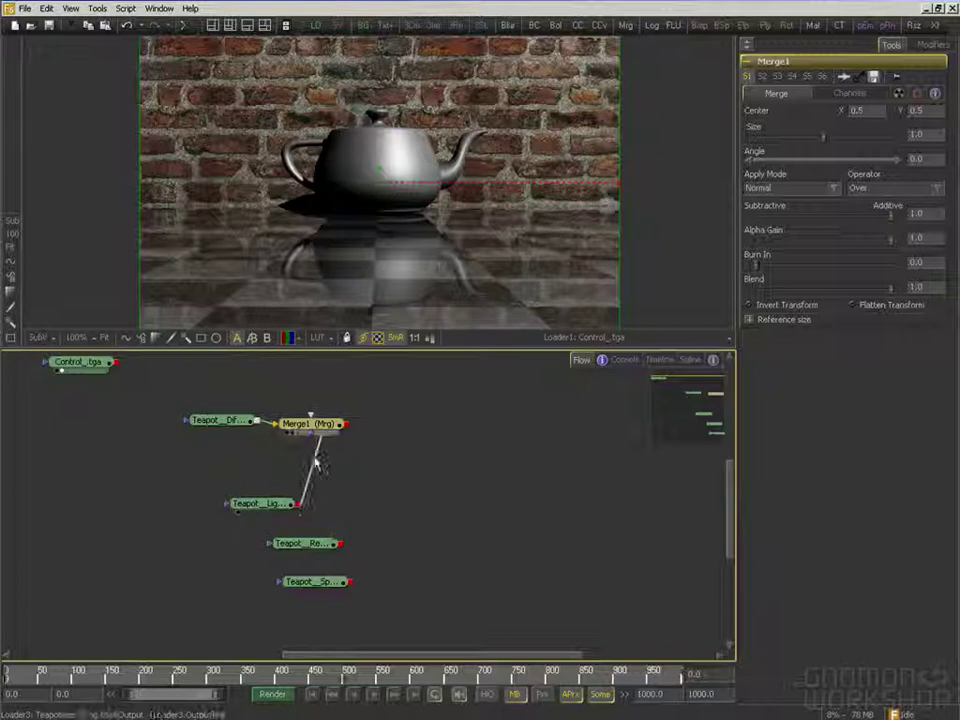
left_click_drag(262, 504, 325, 485)
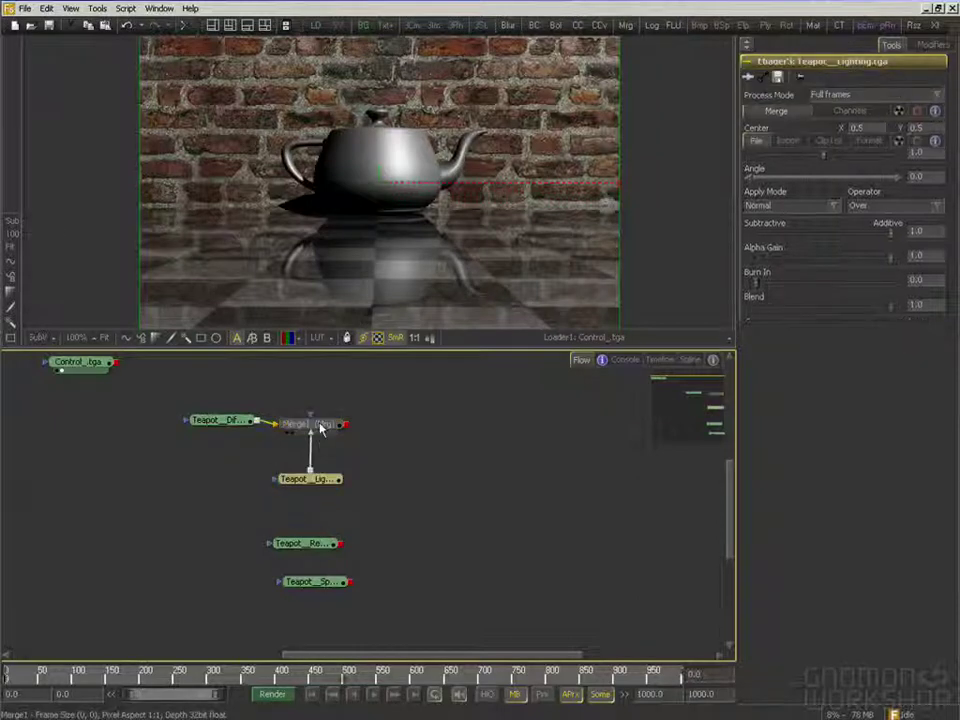
Set the Diffuse and Lighting merge's Apply Mode to Multiply, align the Diffuse loader with it, and view the merge
left_click(318, 424)
left_click(792, 189)
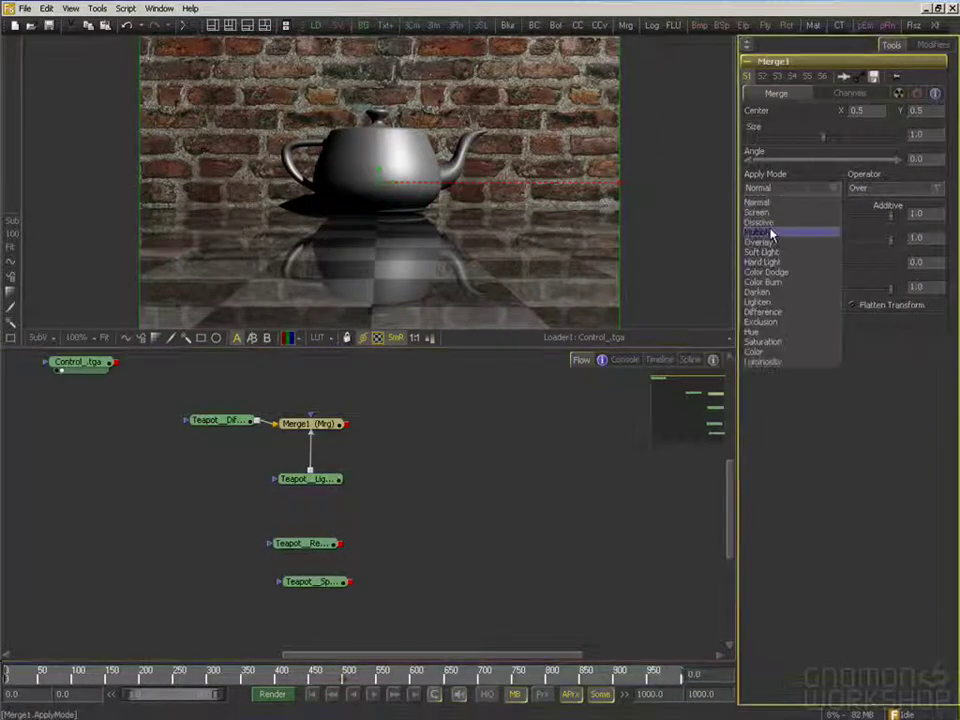
left_click(772, 223)
left_click(228, 432)
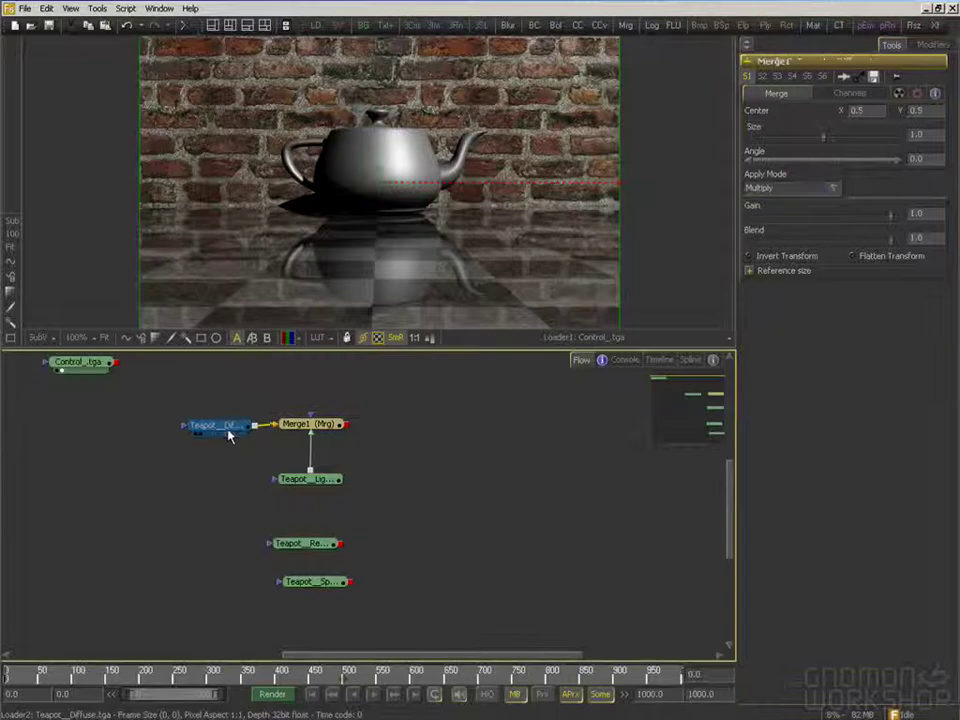
left_click(292, 432)
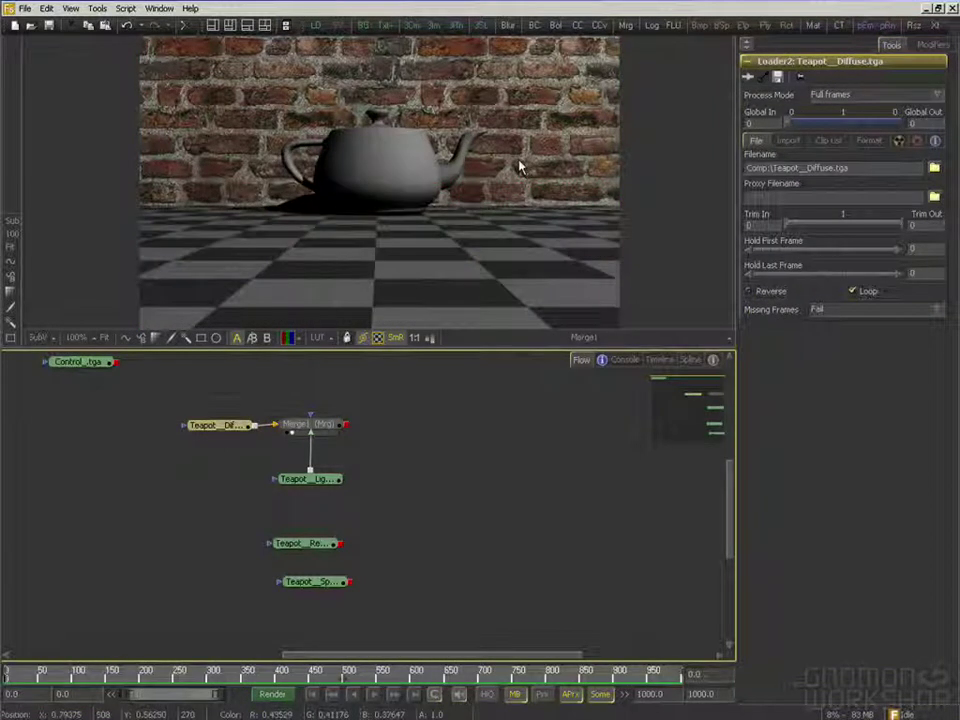
Lay out the Reflection and Spec_shdw loaders, merge Reflection over the multiplied result with Alpha Gain 0.0, and view it
left_click_drag(300, 544, 398, 471)
left_click_drag(327, 580, 497, 480)
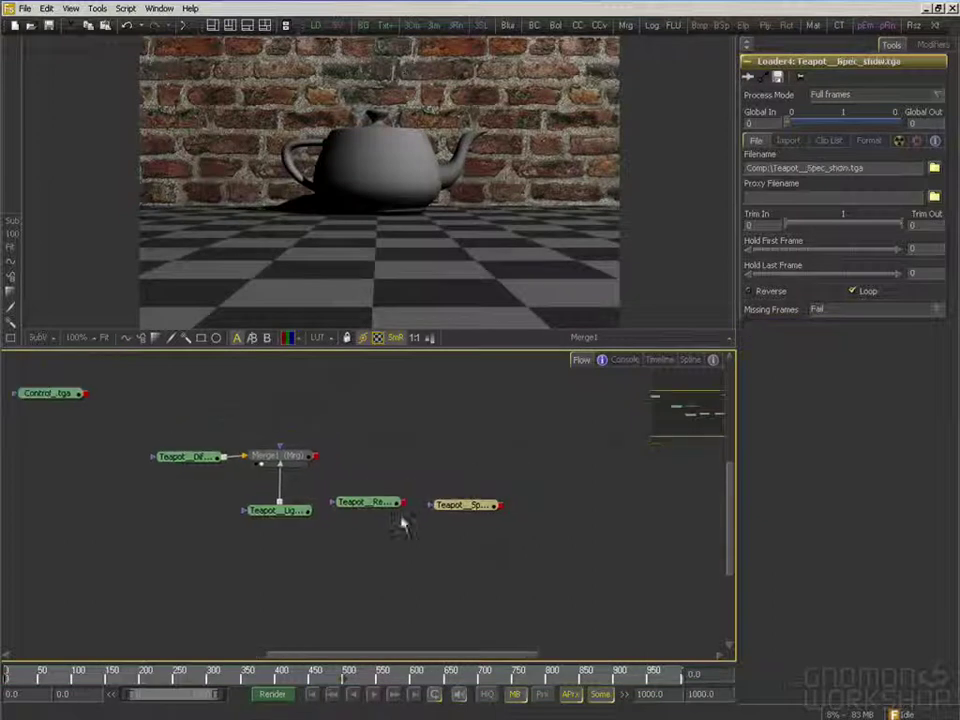
left_click(377, 508)
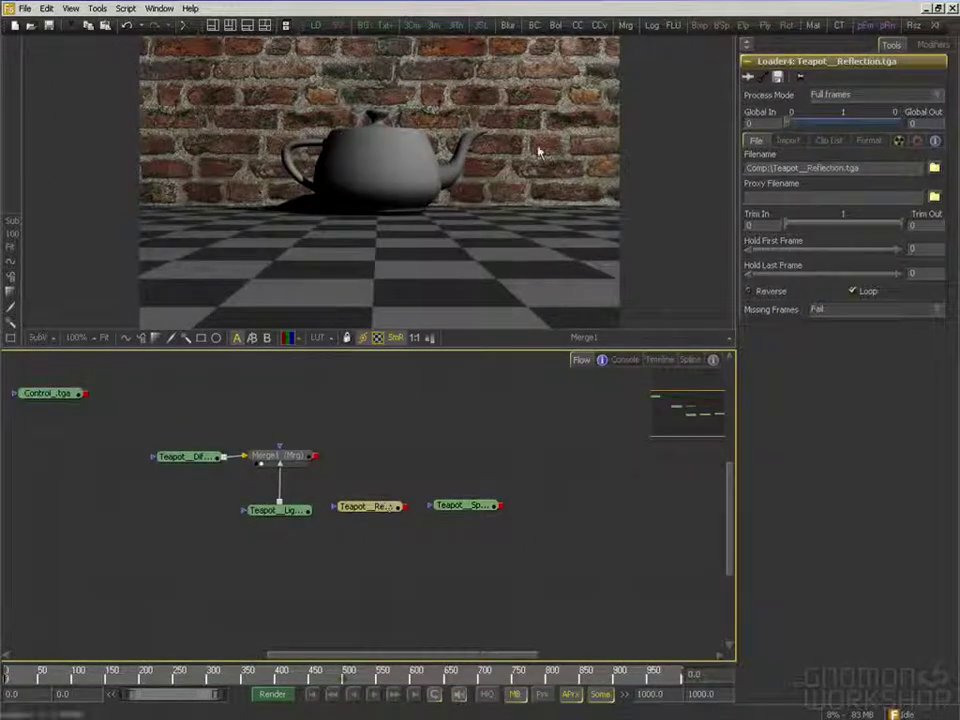
left_click_drag(625, 25, 378, 460)
left_click_drag(317, 456, 370, 196)
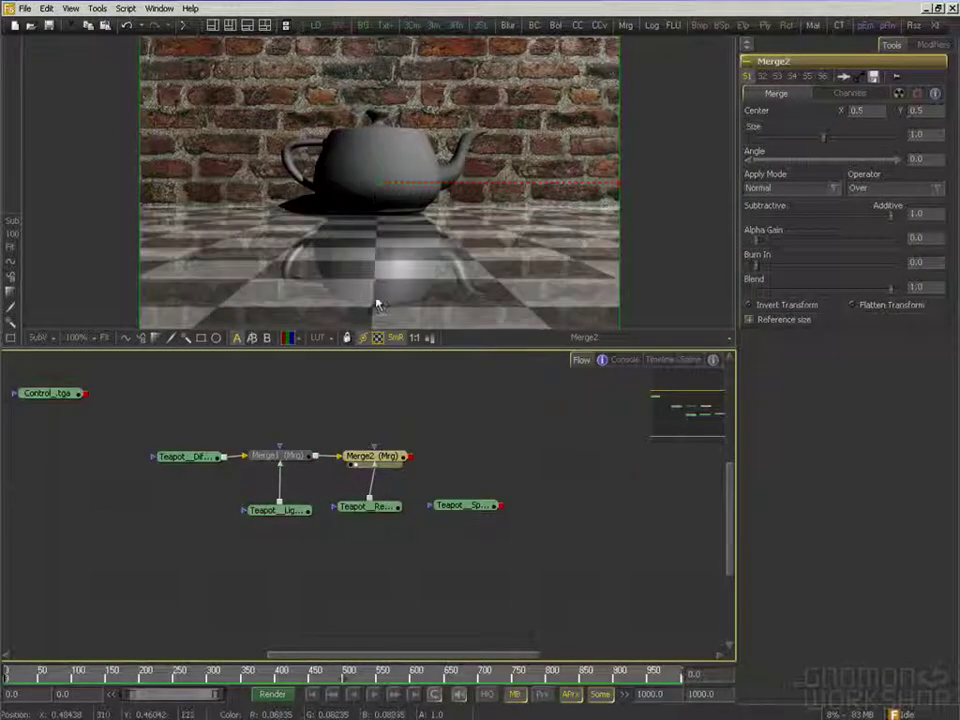
Merge Spec_shdw over the reflection result with Alpha Gain 0.0, and view it in an enlarged viewer
left_click_drag(470, 497, 460, 457)
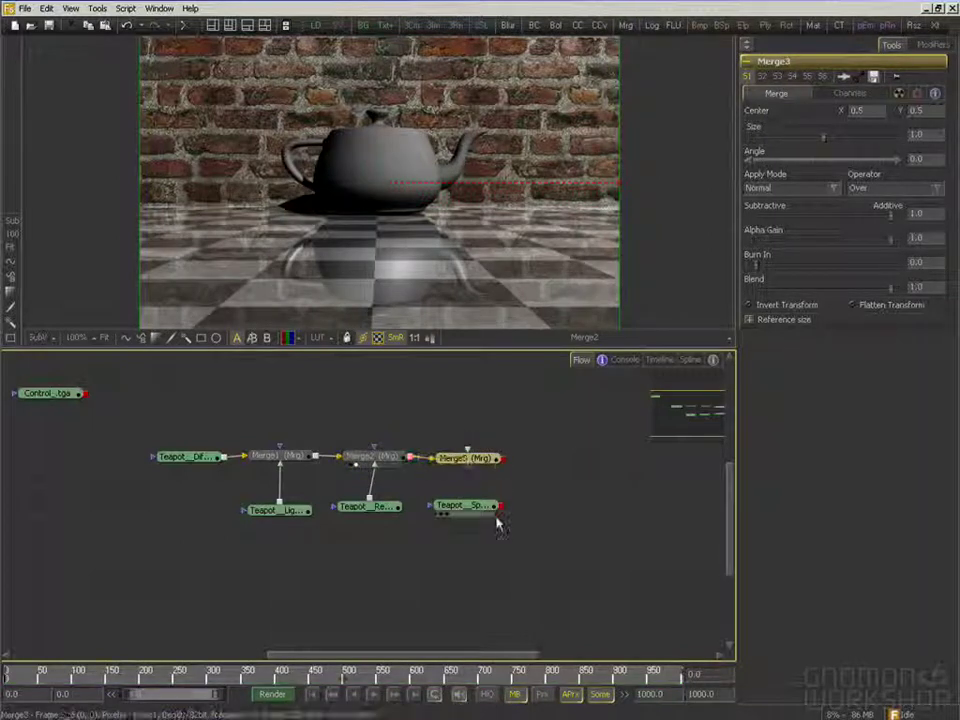
left_click_drag(500, 506, 505, 461)
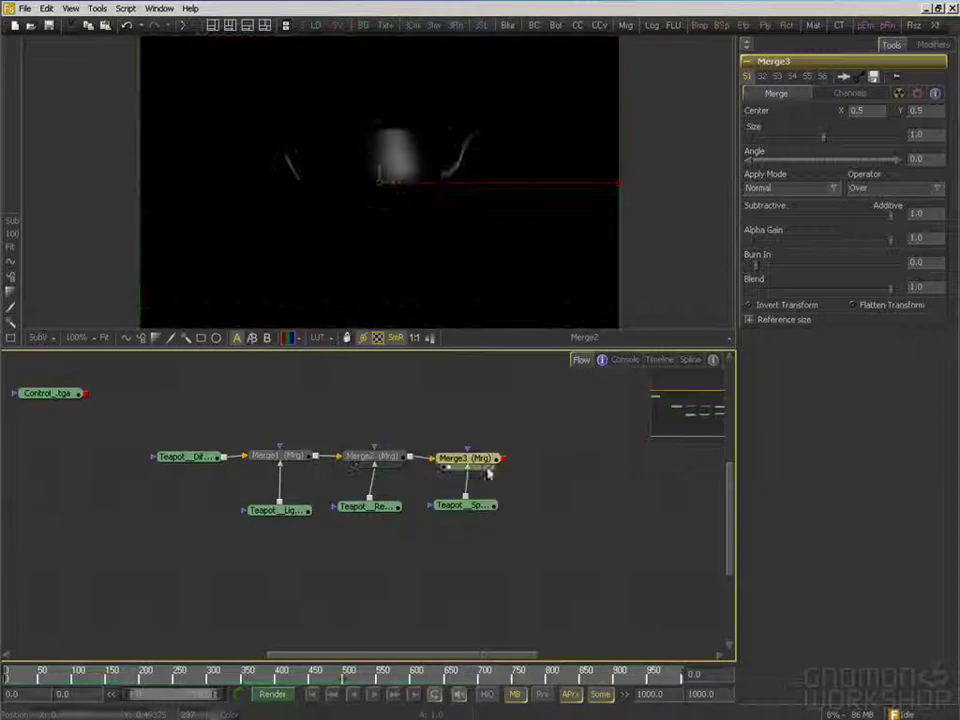
left_click_drag(887, 241, 735, 233)
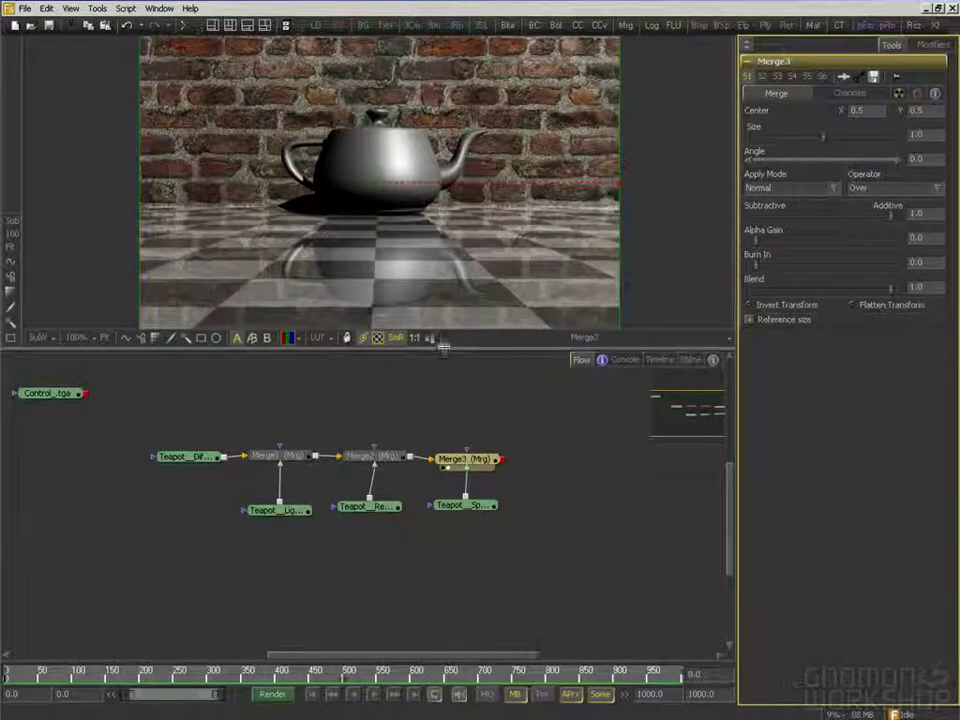
left_click_drag(445, 352, 449, 438)
left_click_drag(500, 541, 549, 541)
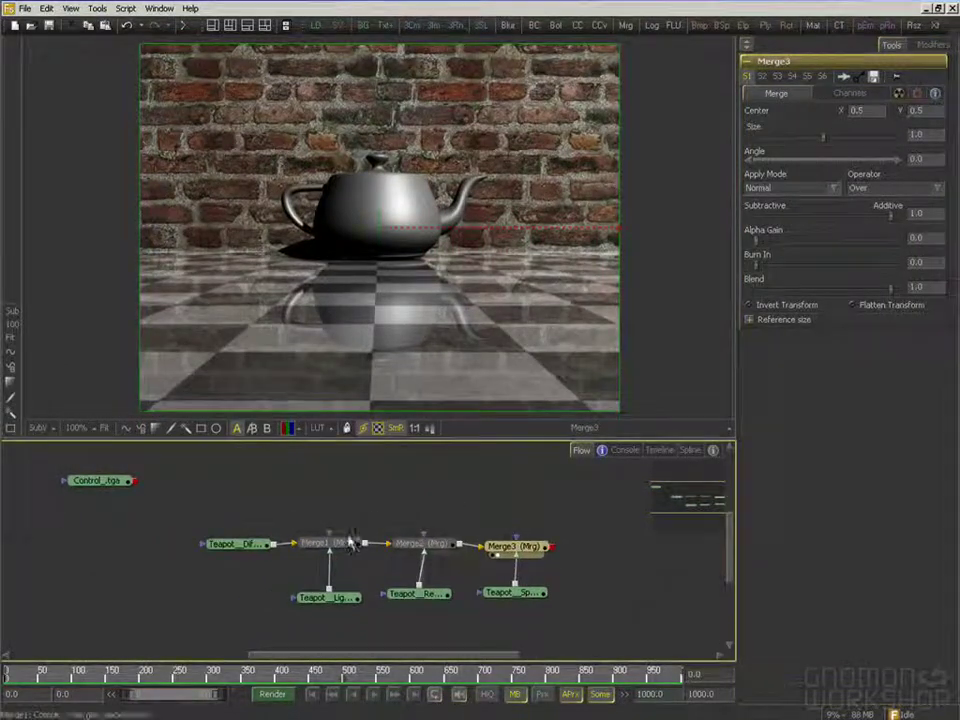
Compare Control_.tga with the final merge in the viewer, checking the reflective floor
left_click_drag(105, 486, 245, 310)
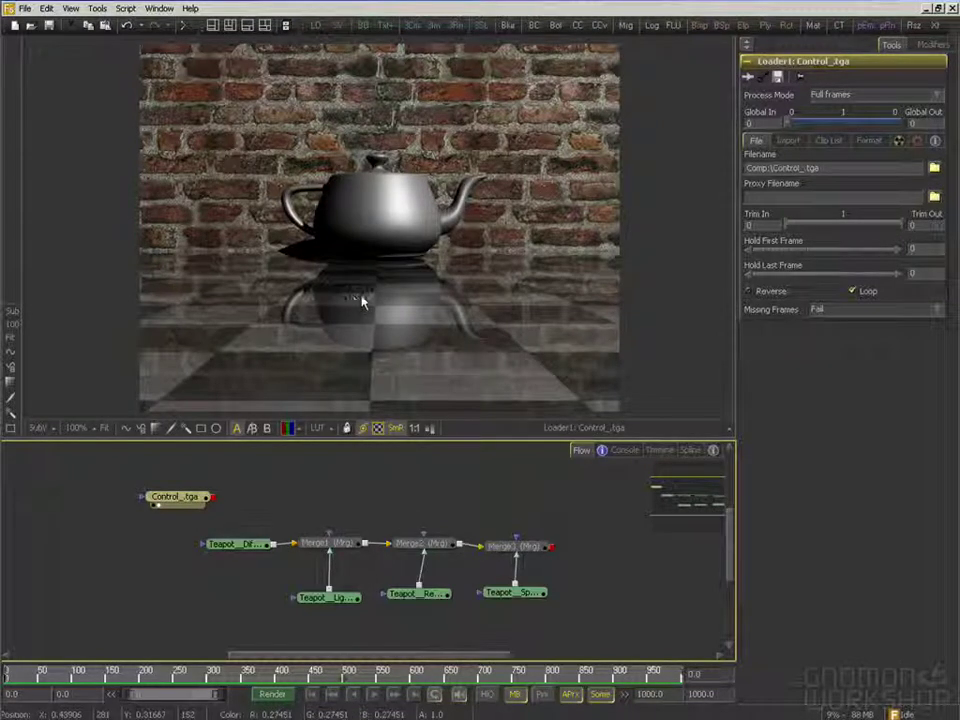
left_click_drag(533, 546, 508, 360)
left_click_drag(205, 505, 313, 358)
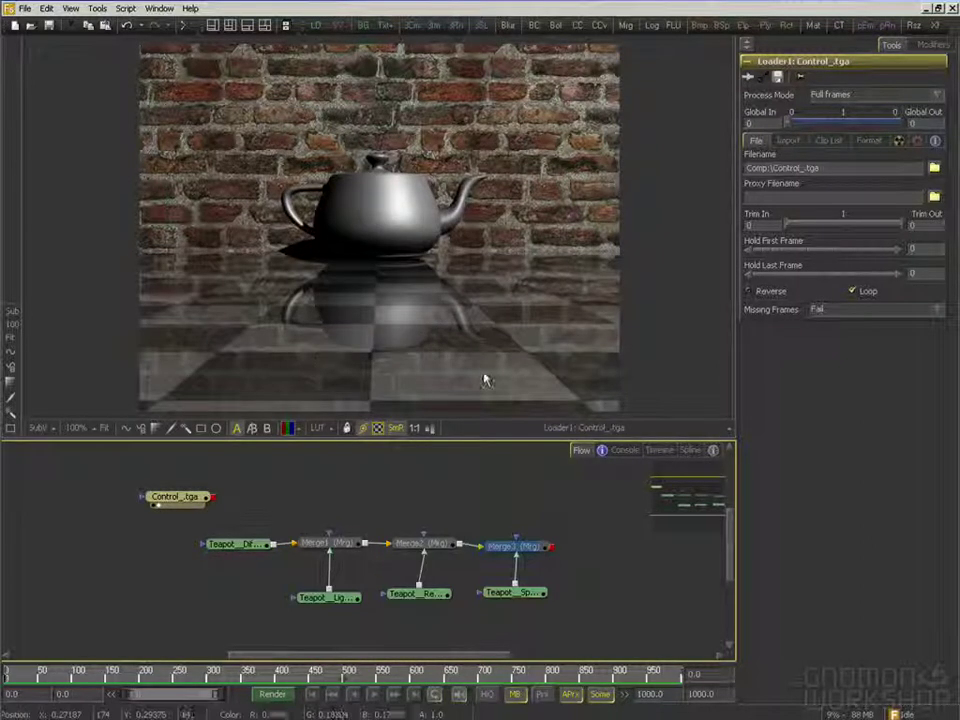
left_click_drag(484, 374, 483, 376)
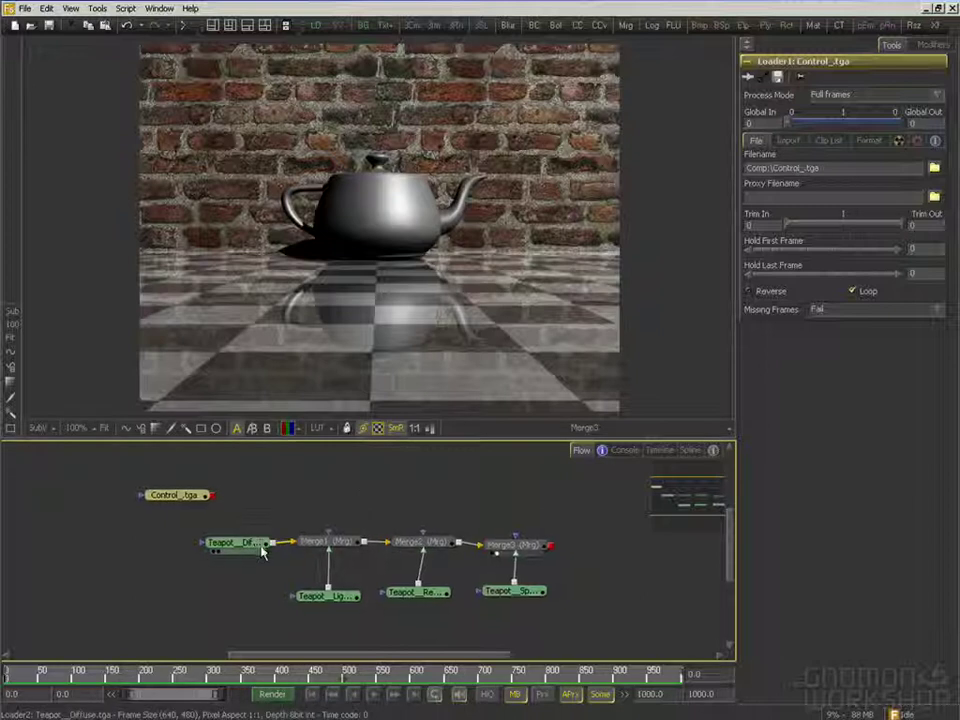
Examine the Diffuse and Reflection passes and the reflection merge, and compare the final merge with Control_.tga again
left_click_drag(258, 545, 246, 547)
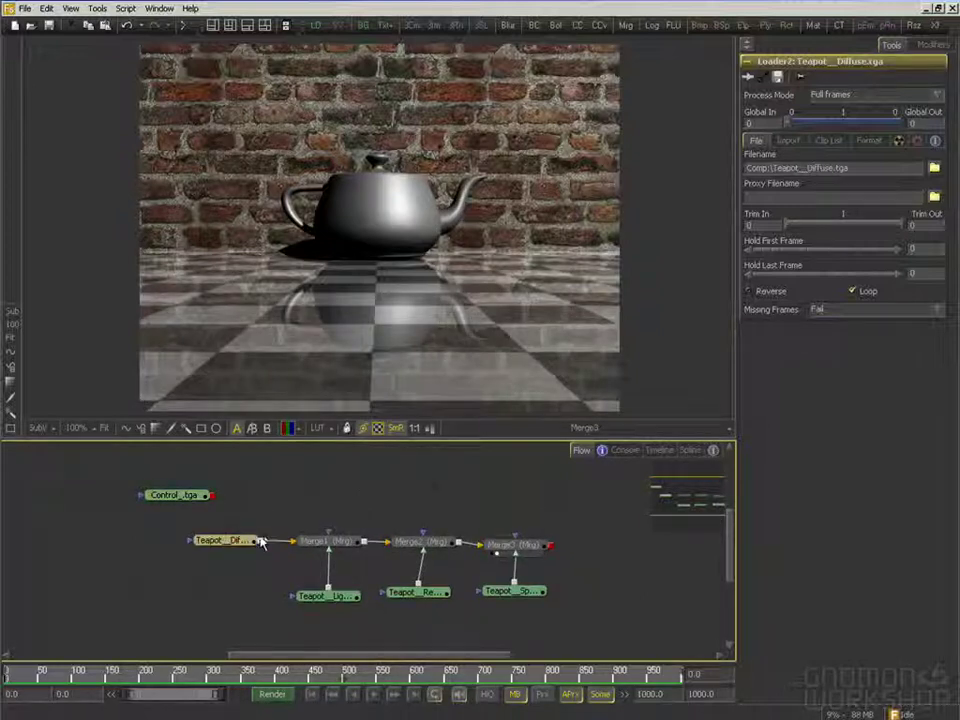
left_click_drag(237, 553, 294, 339)
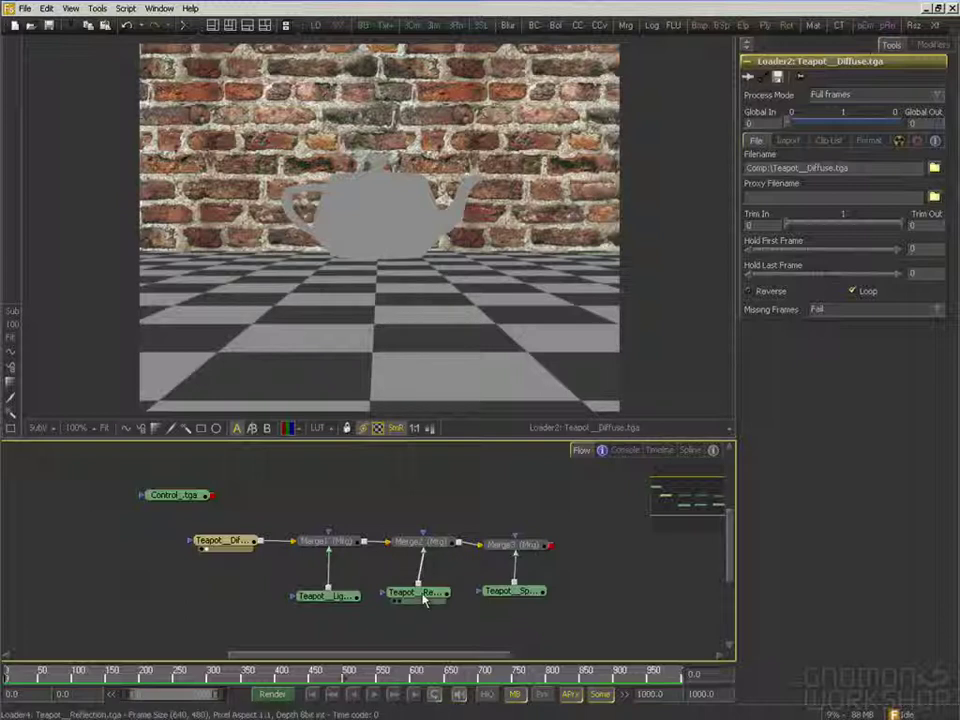
left_click_drag(435, 593, 456, 317)
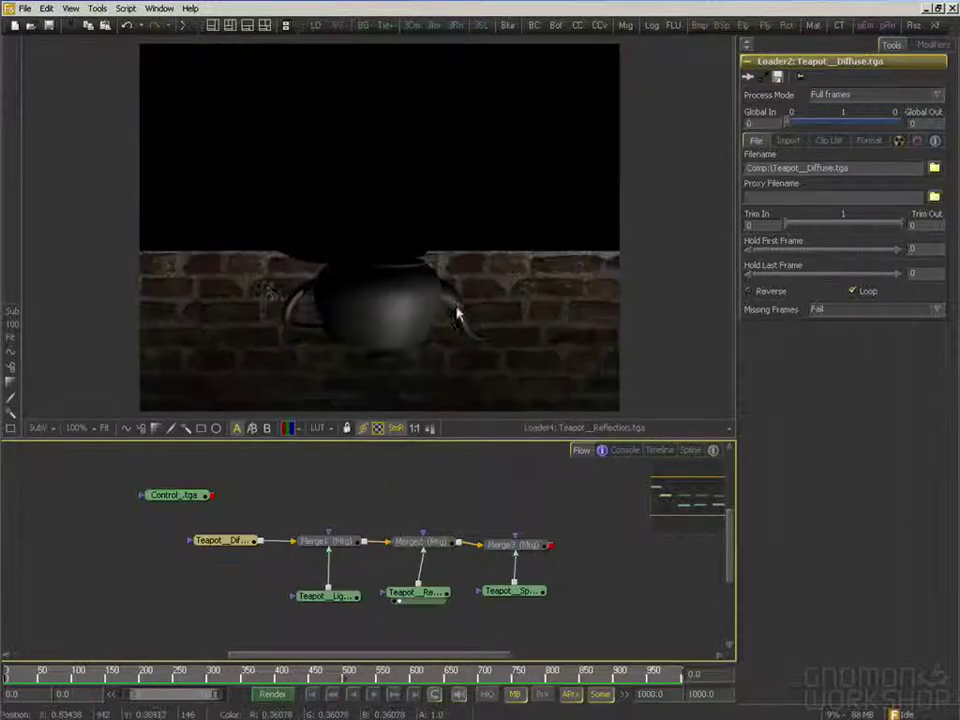
left_click_drag(420, 541, 437, 372)
left_click_drag(533, 553, 450, 321)
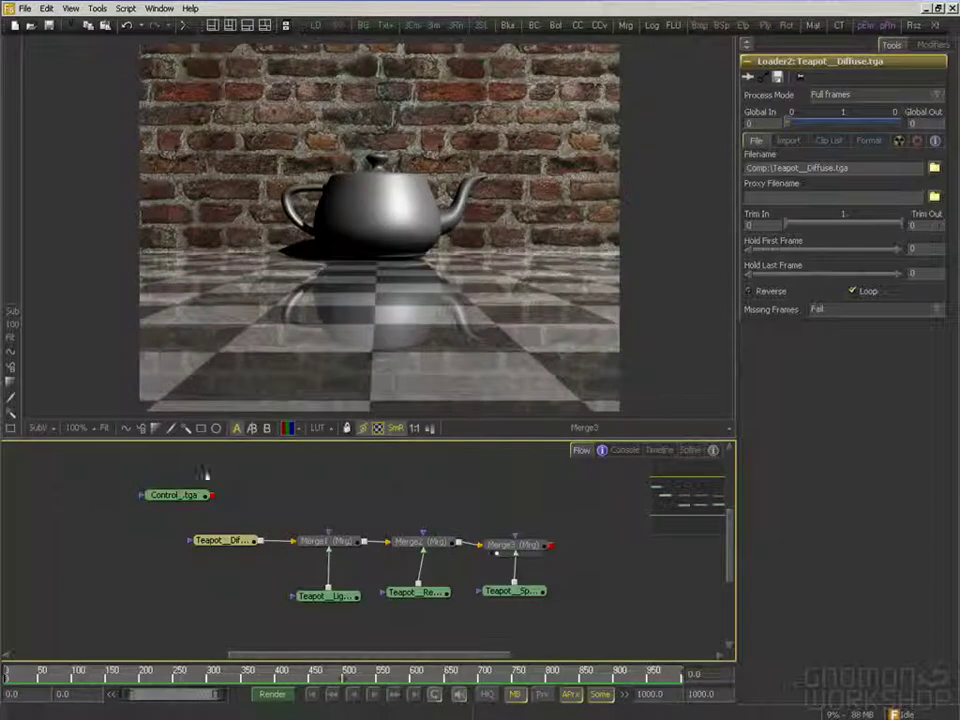
left_click_drag(189, 499, 293, 263)
left_click_drag(533, 550, 460, 330)
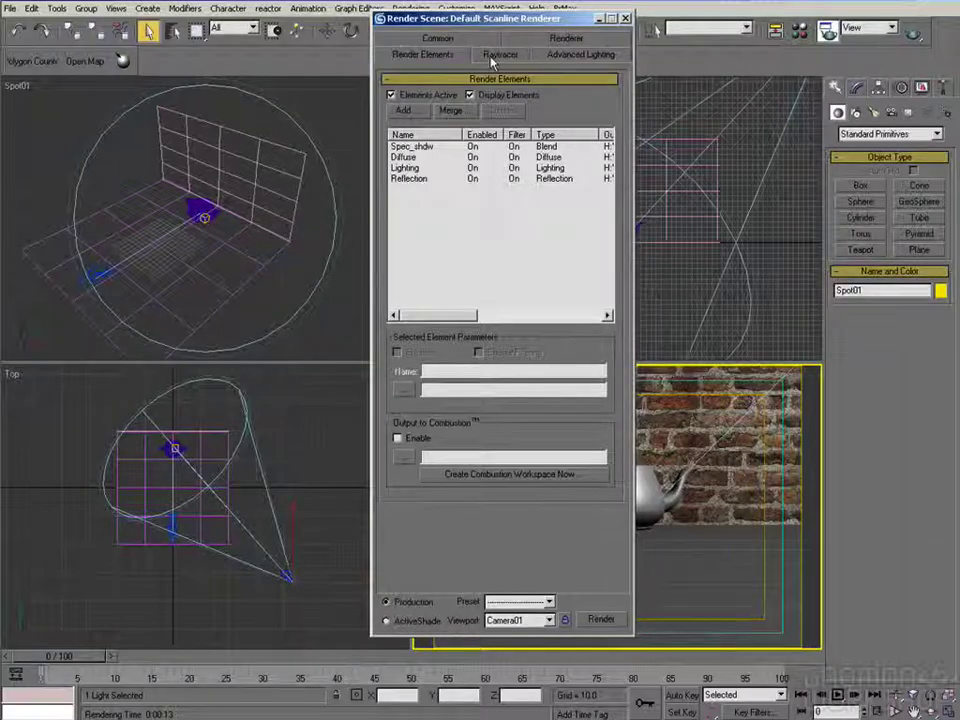
In 3ds Max, enable Lighting for the Diffuse render element and render Camera01
left_click(403, 157)
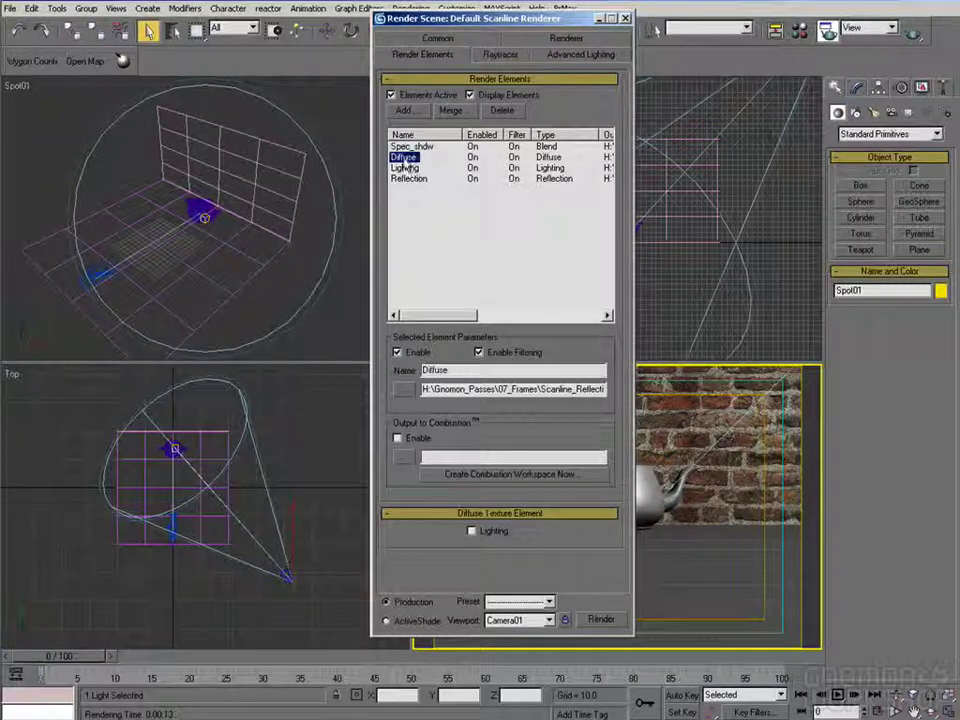
left_click(485, 534)
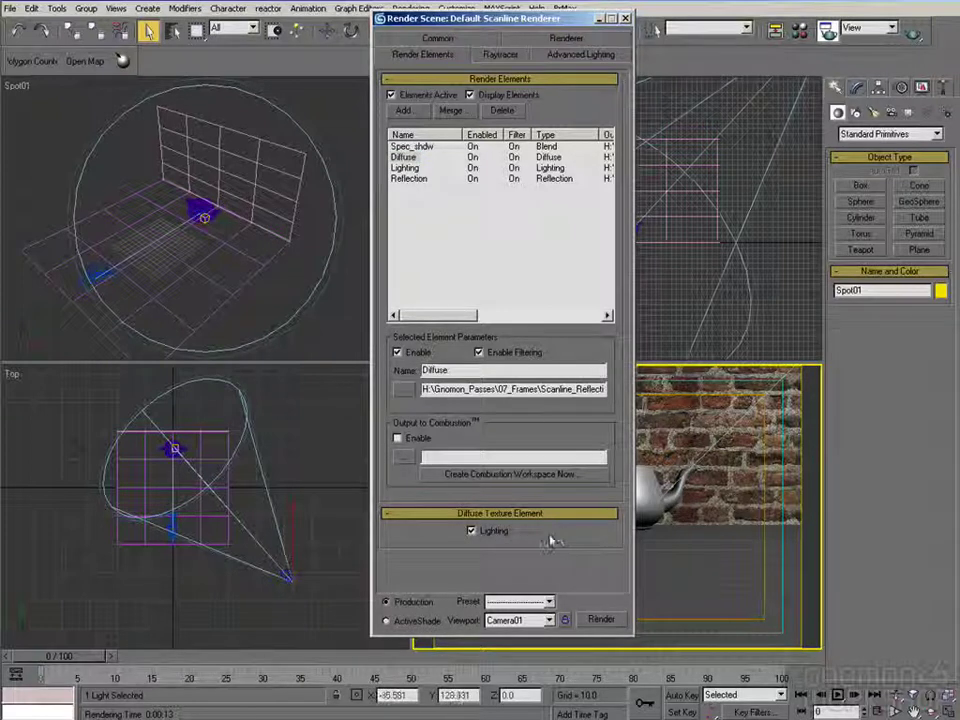
left_click(601, 620)
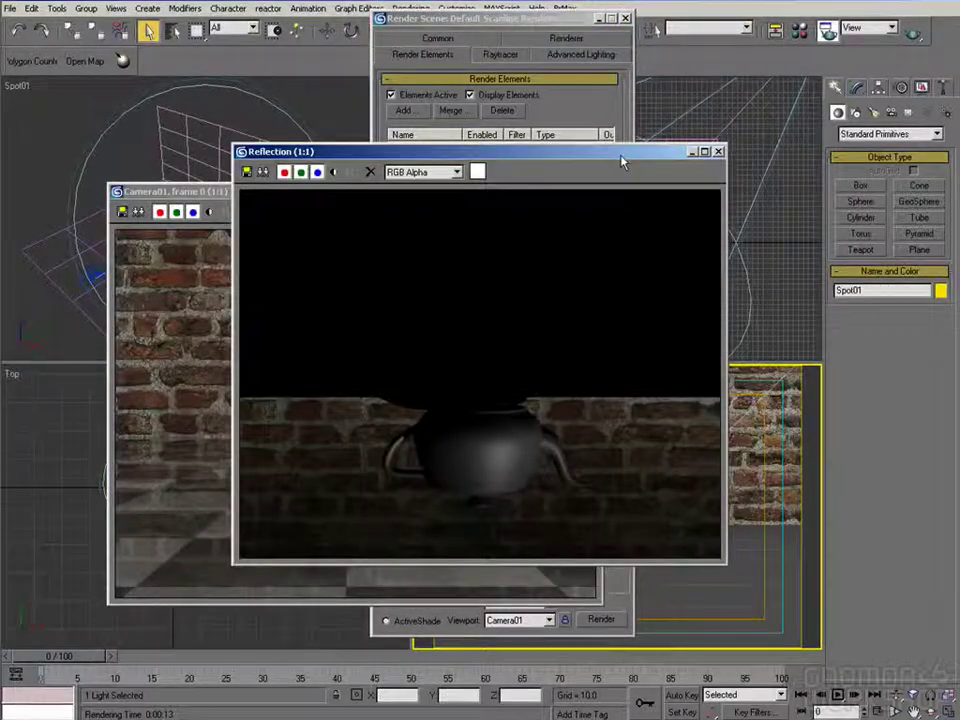
Review the rendered Reflection, Lighting, Diffuse and full Camera01 images, closing each window
left_click(720, 158)
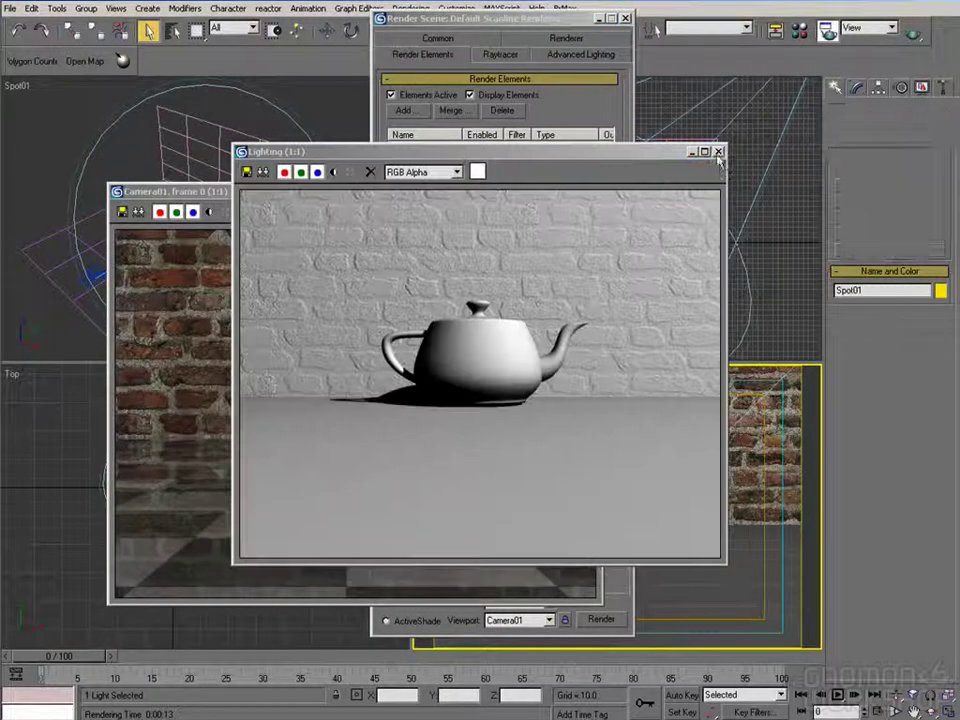
left_click(718, 154)
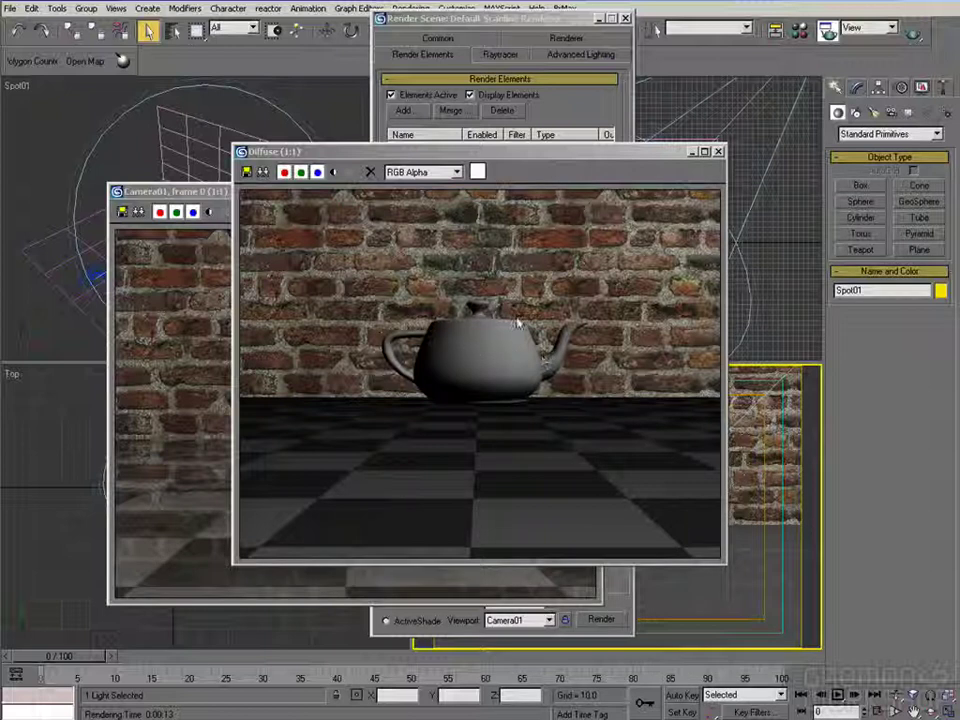
left_click_drag(668, 154, 644, 163)
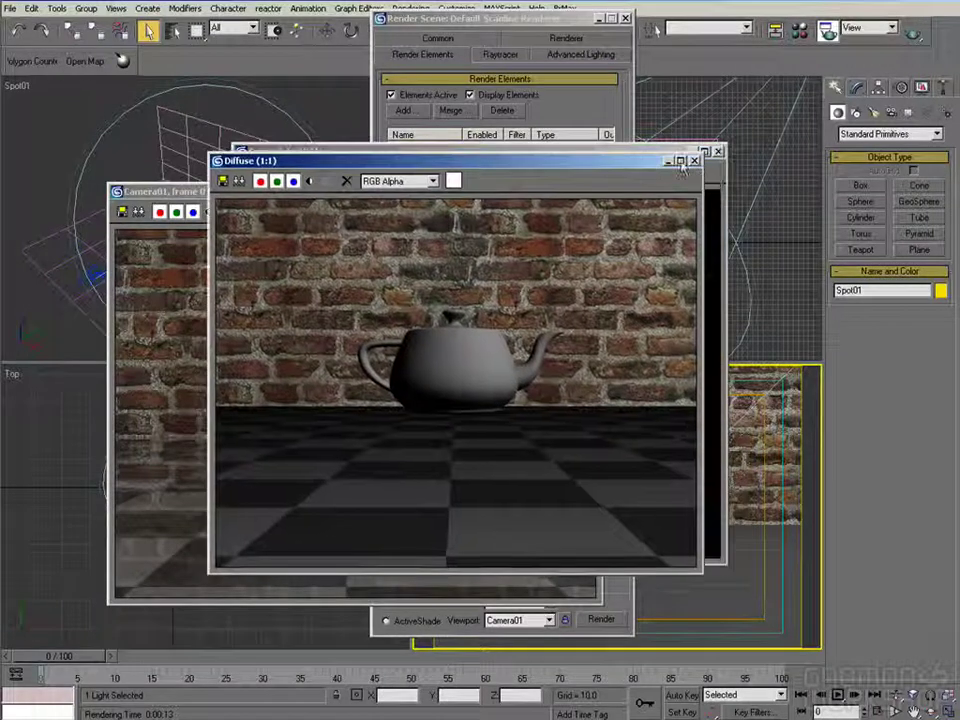
left_click(694, 161)
left_click(716, 151)
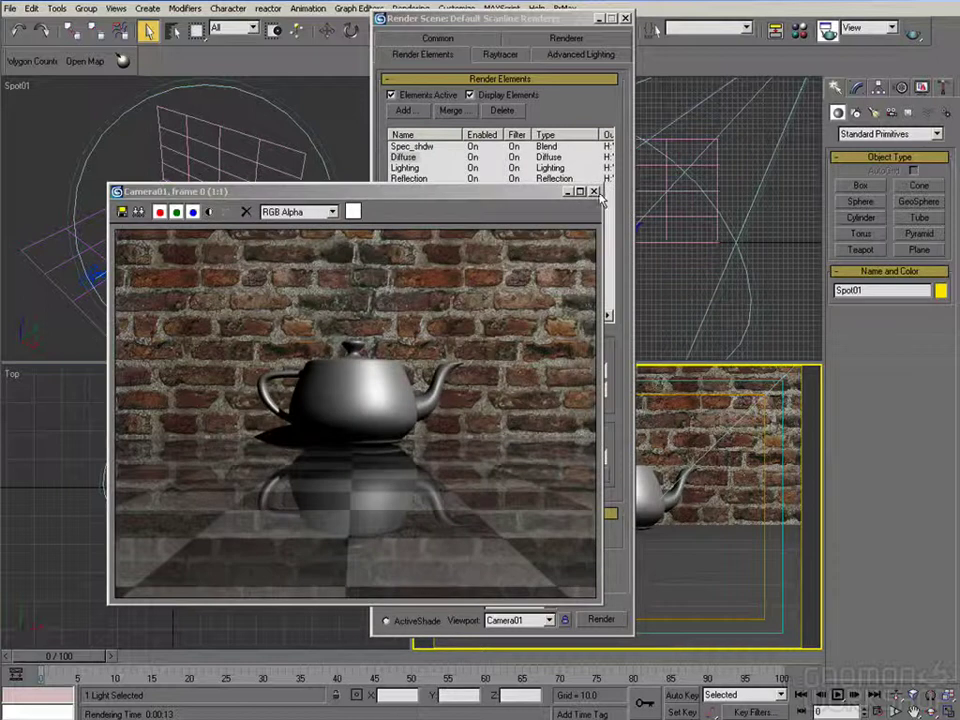
left_click(595, 192)
Delete the Diffuse render element and add a Blend element
left_click(405, 157)
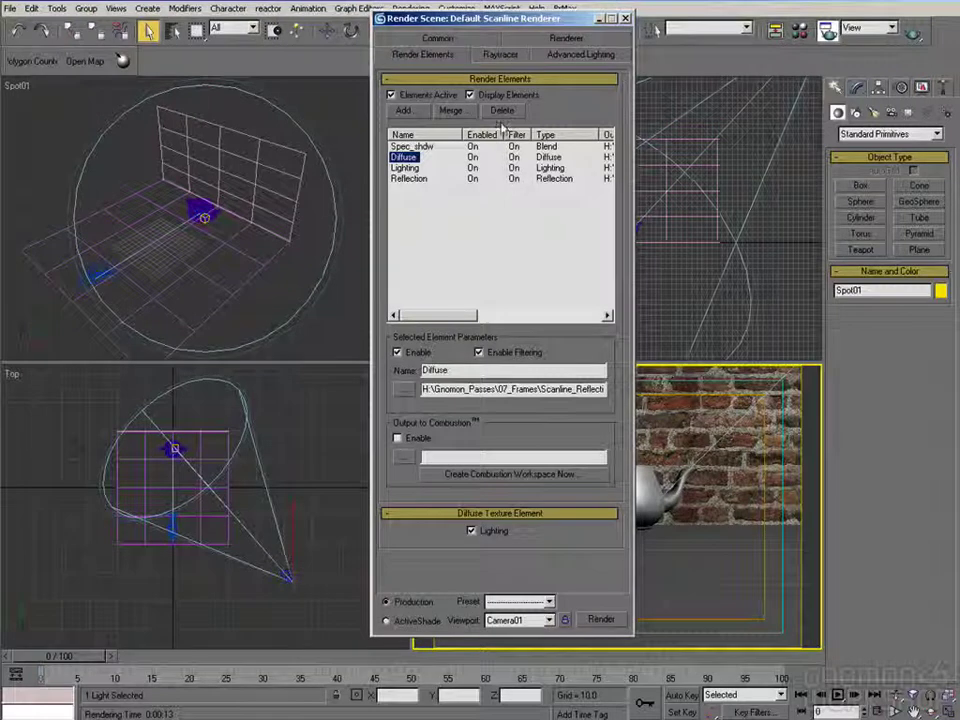
left_click(502, 111)
left_click(403, 110)
left_click(418, 263)
double_click(420, 264)
Rename the new Blend element Diff_Shdw and change its output file name to Teapot__Diff_Shdw.tga
double_click(432, 370)
type("Diff")
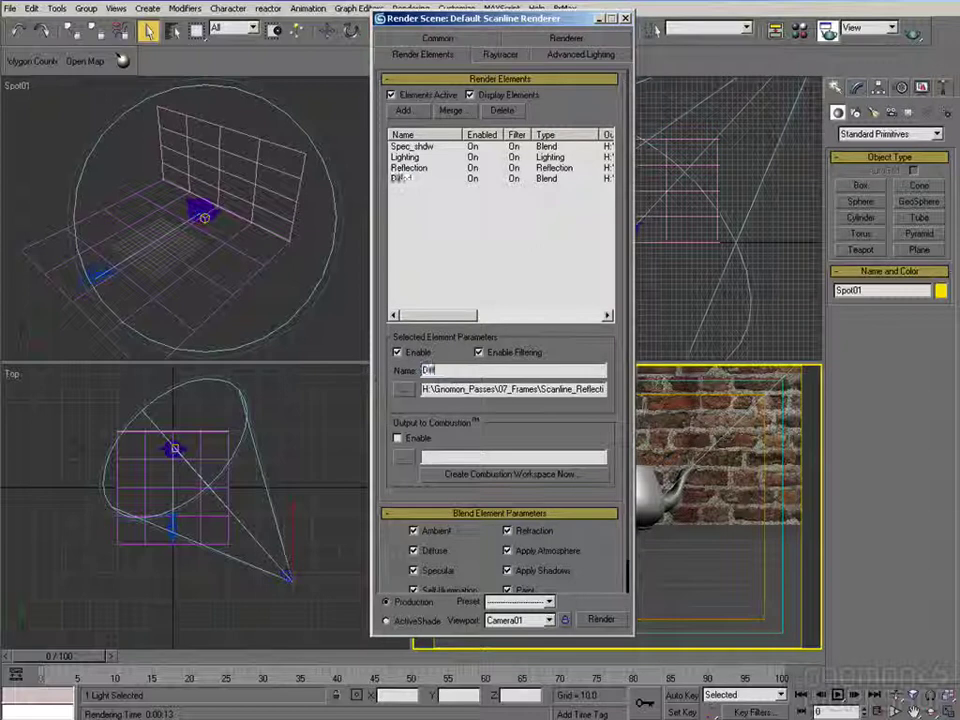
type("_Shdw")
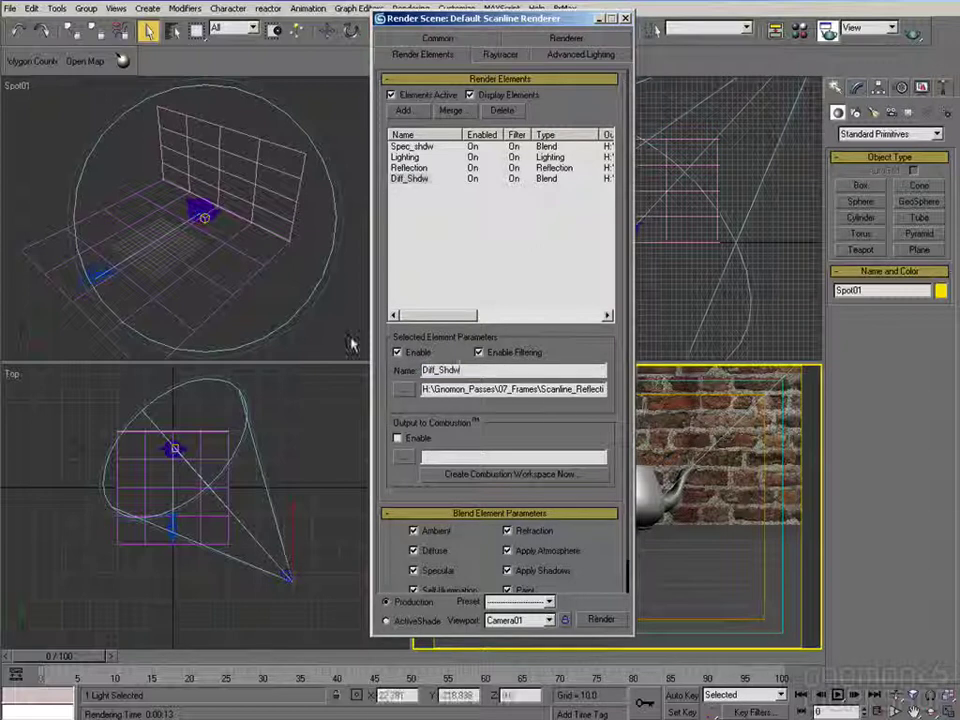
key("Return")
key("ctrl+c")
left_click_drag(537, 391, 577, 396)
double_click(579, 390)
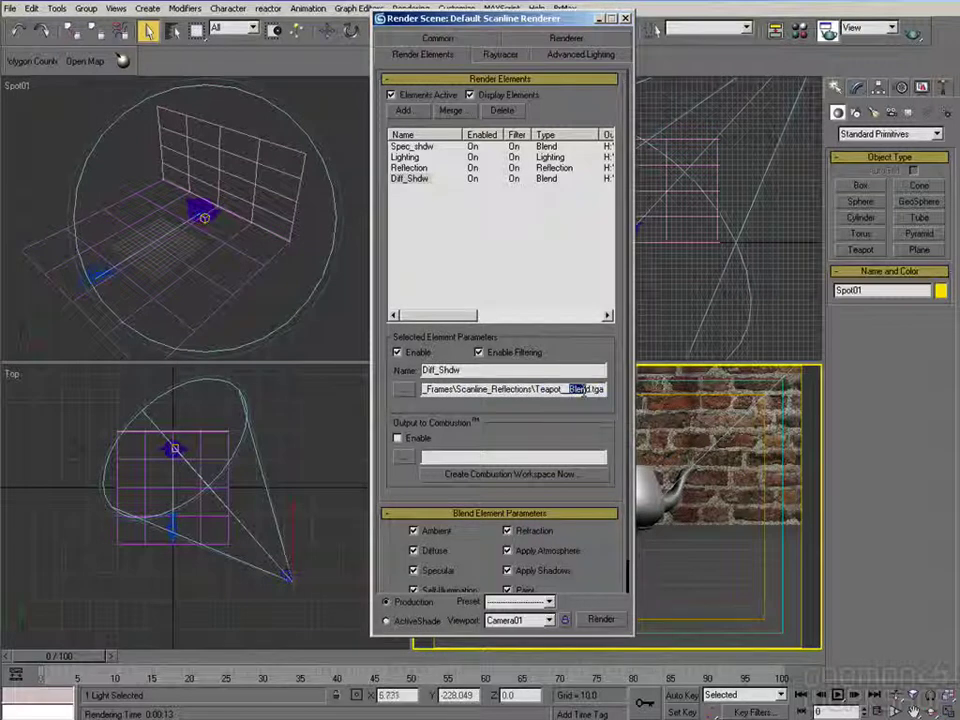
key("ctrl+v")
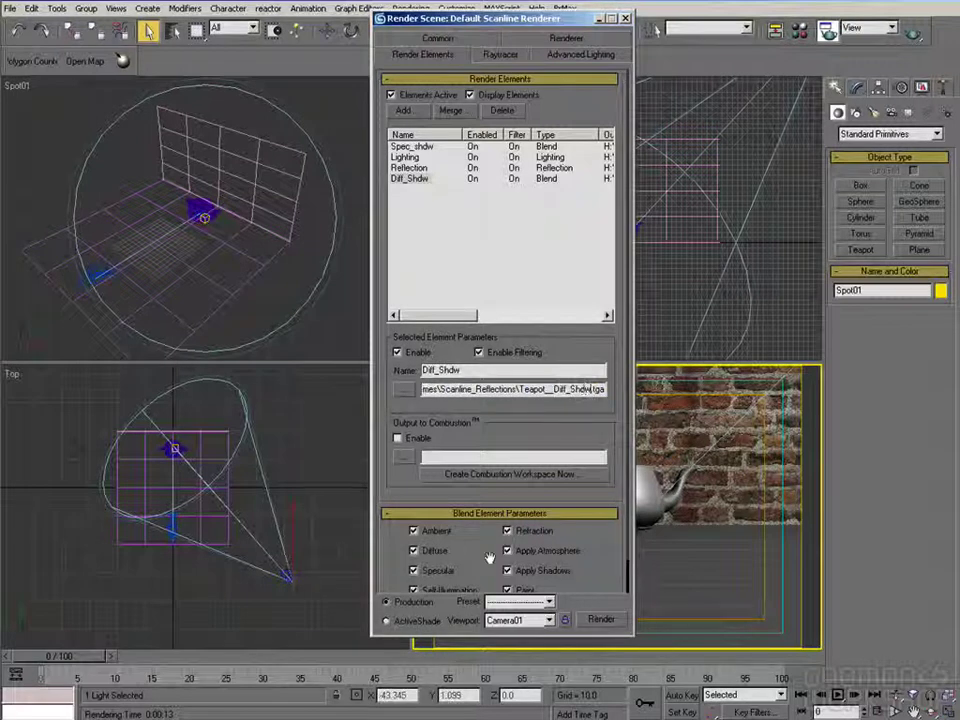
Limit the Diff_Shdw blend element to Diffuse and Apply Shadows by disabling every other component
scroll(430, 500, "down", 1)
left_click(414, 496)
left_click(432, 537)
left_click(432, 556)
left_click(434, 577)
left_click(514, 577)
left_click(519, 557)
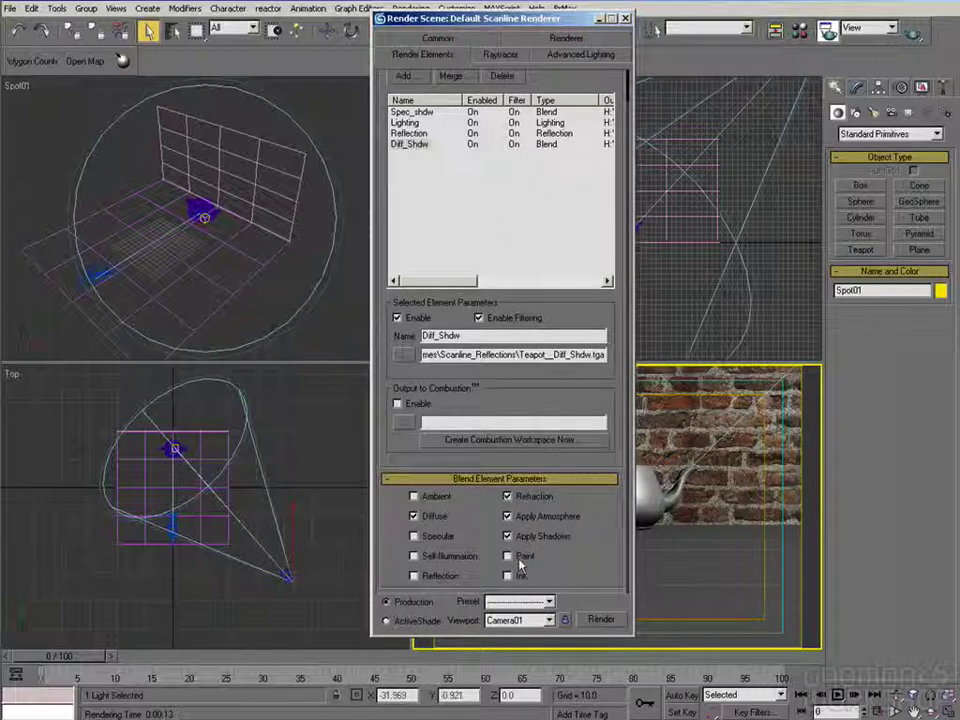
left_click(530, 500)
left_click_drag(577, 416, 590, 562)
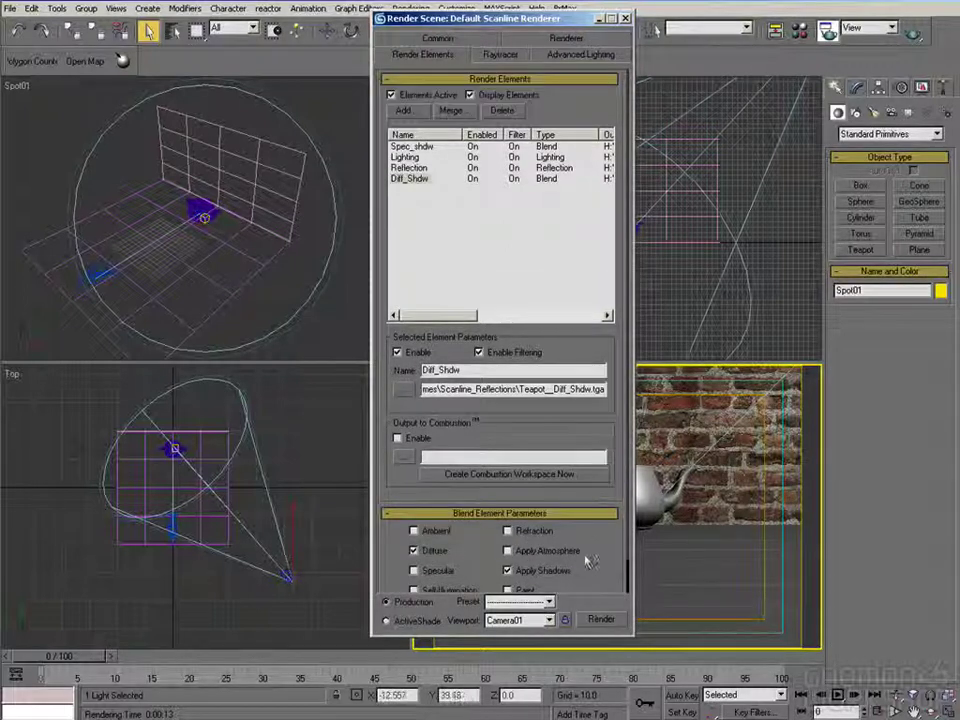
Render the Camera01 view and review the Diff_Shdw and Spec_shdw element images, closing their windows
left_click(602, 620)
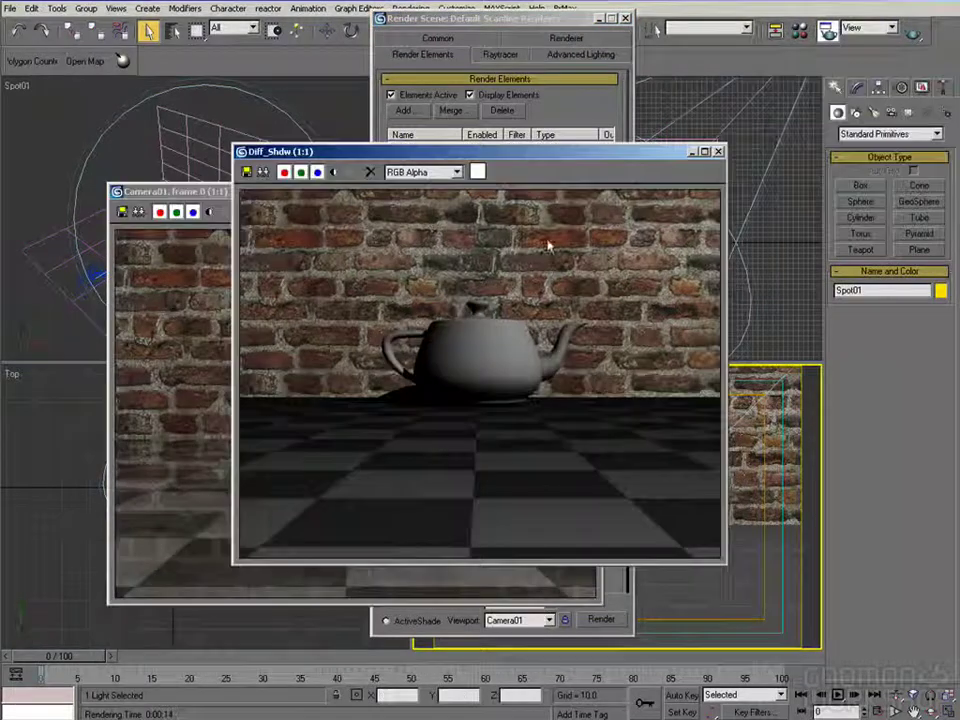
left_click_drag(439, 153, 434, 160)
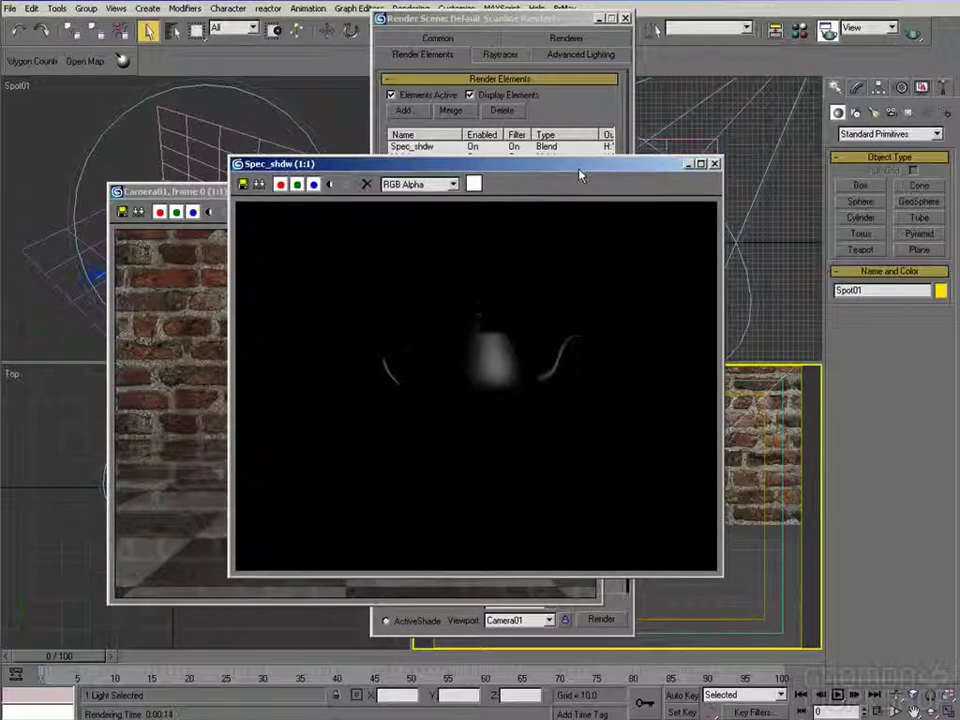
left_click(714, 164)
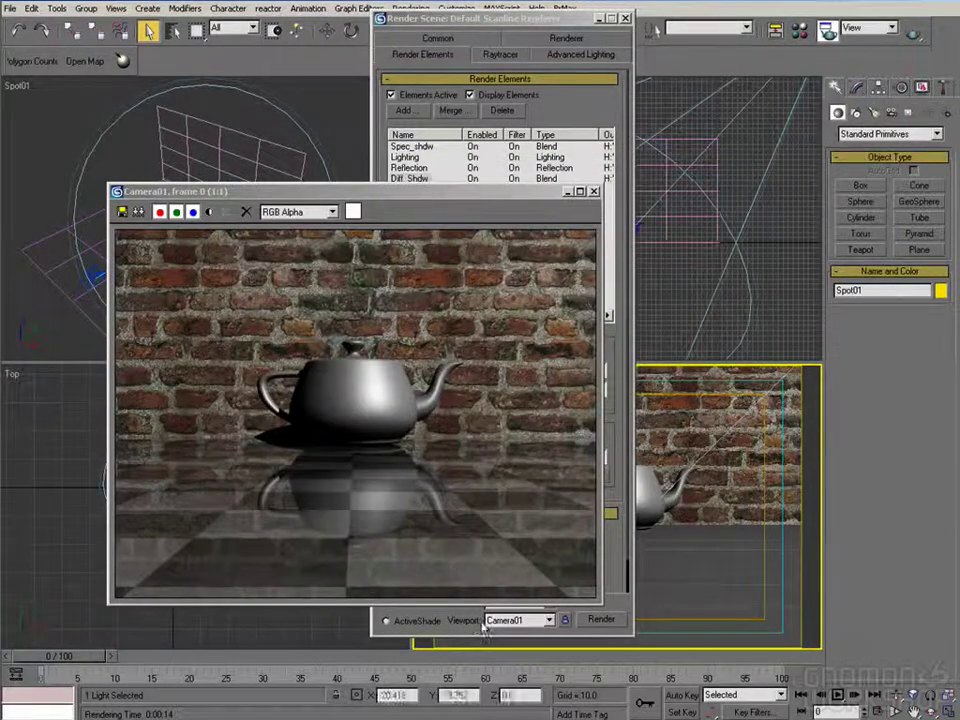
Switch to Fusion and load Teapot__Diff_Shdw.tga from the Scanline_Reflections folder into the flow
mouse_move(425, 717)
left_click(235, 712)
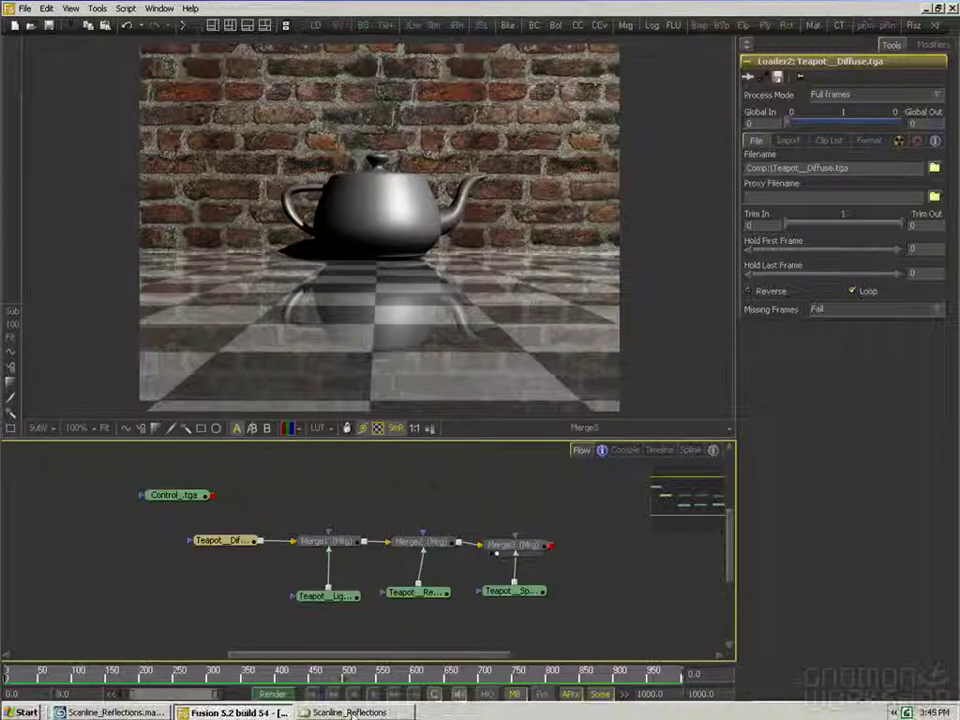
left_click(350, 712)
left_click(612, 367)
left_click_drag(611, 367, 210, 597)
Compare the Merge1 result with the newly loaded Diff_Shdw image in the viewer
left_click_drag(341, 545, 357, 320)
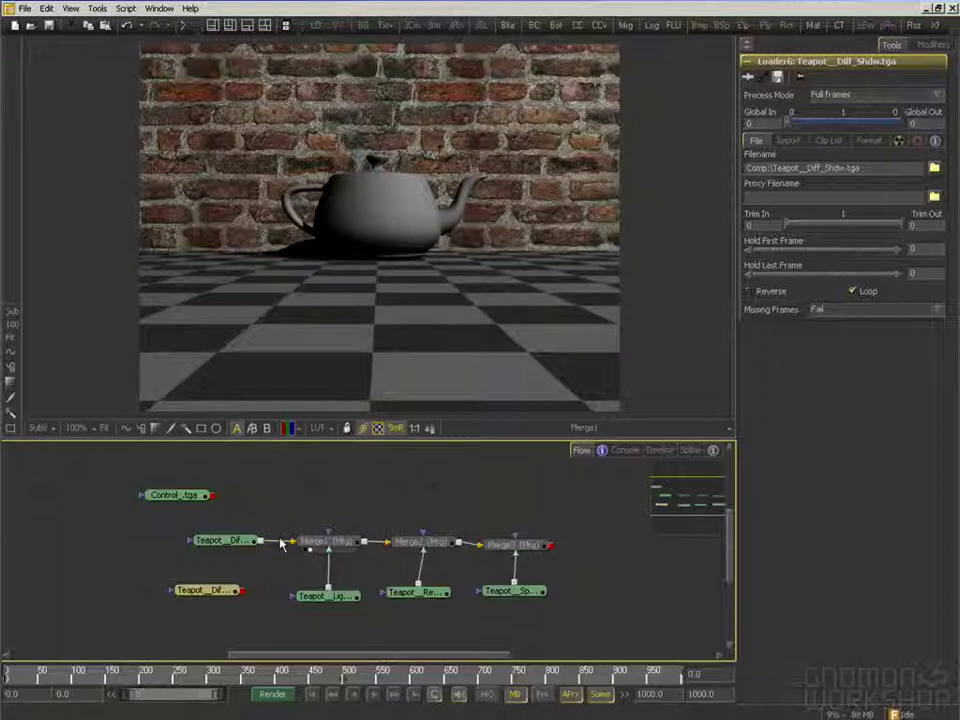
left_click_drag(208, 590, 332, 221)
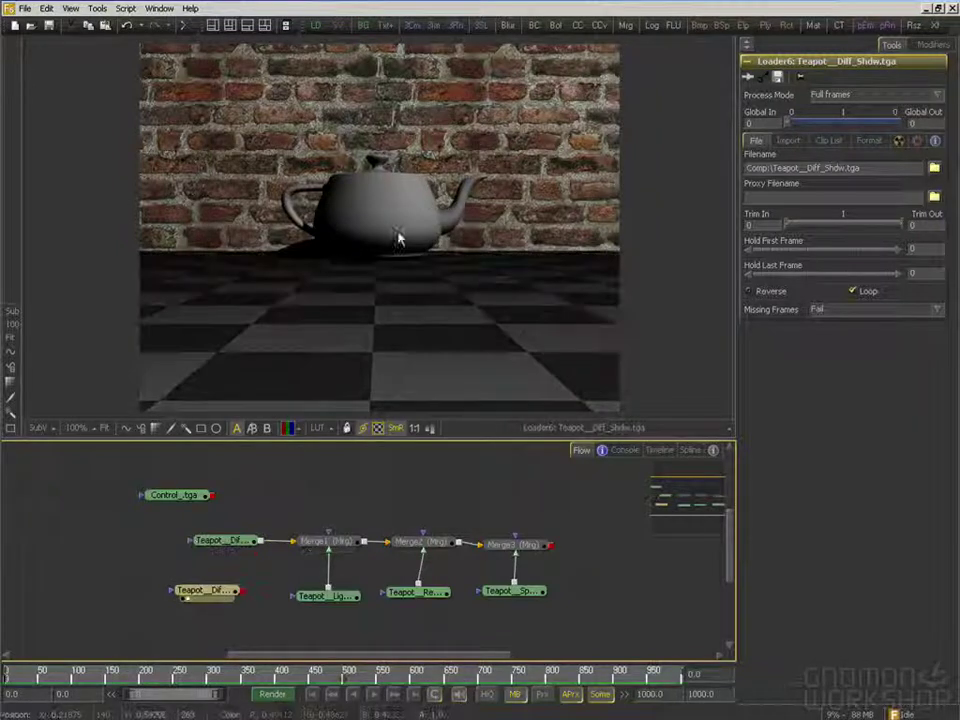
left_click_drag(340, 545, 354, 296)
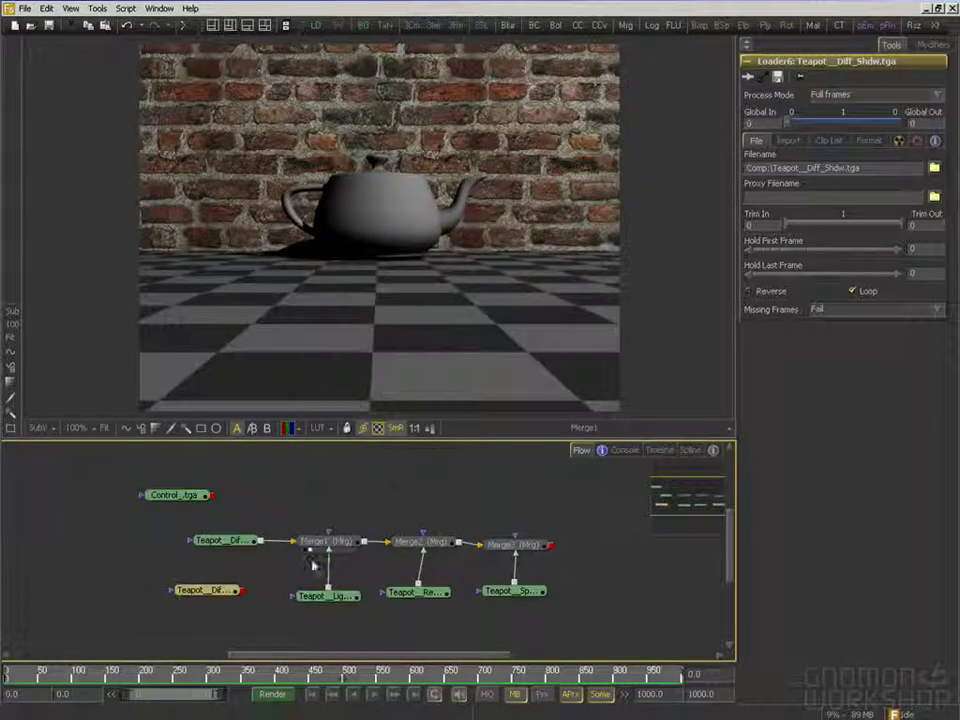
Detach the Diffuse, Lighting and Merge1 branch from Merge2 and feed the Diff_Shdw loader into Merge2 in its place
left_click_drag(346, 515, 289, 627)
left_click(226, 542, "ctrl")
left_click_drag(325, 545, 121, 546)
left_click_drag(205, 590, 418, 548)
left_click(277, 547)
Compare the Merge3 composite with the Control_.tga render in the viewer
left_click_drag(527, 551, 414, 300)
left_click_drag(184, 498, 378, 273)
left_click_drag(524, 550, 428, 347)
left_click_drag(364, 504, 386, 269)
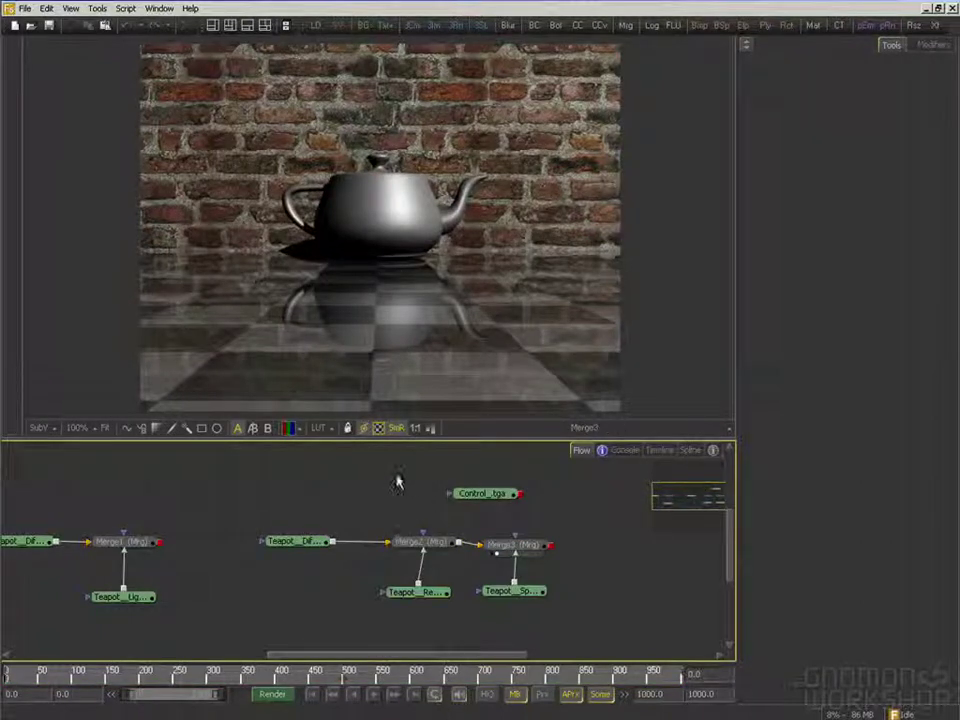
View the Lighting element, the Merge1 result and the Diff_Shdw image in turn to compare their floor shading
left_click_drag(231, 523, 313, 519)
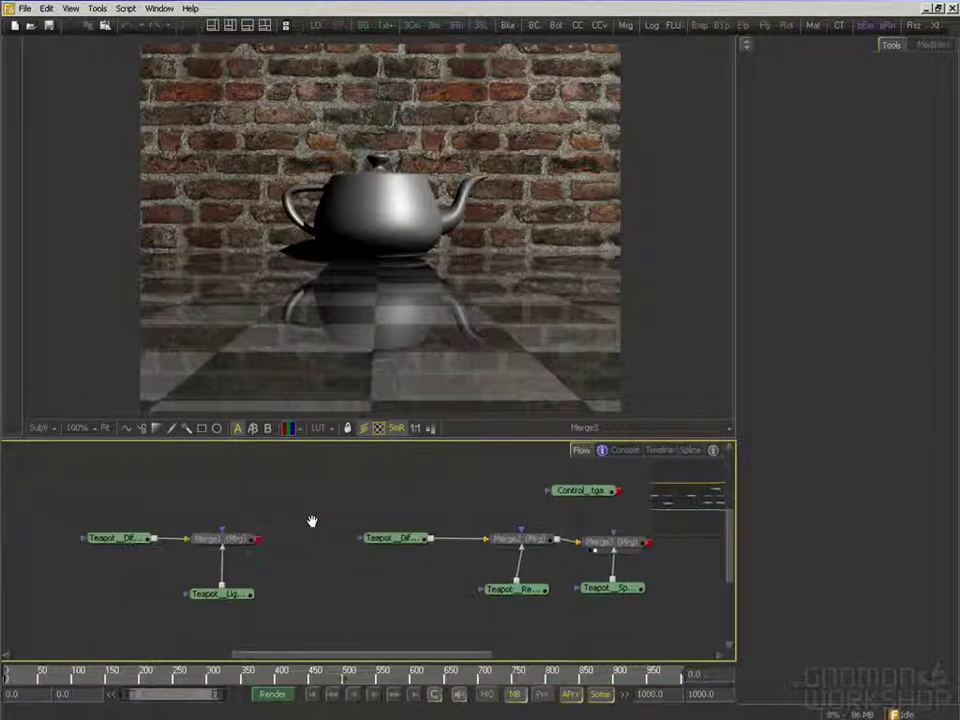
left_click_drag(229, 309, 232, 310)
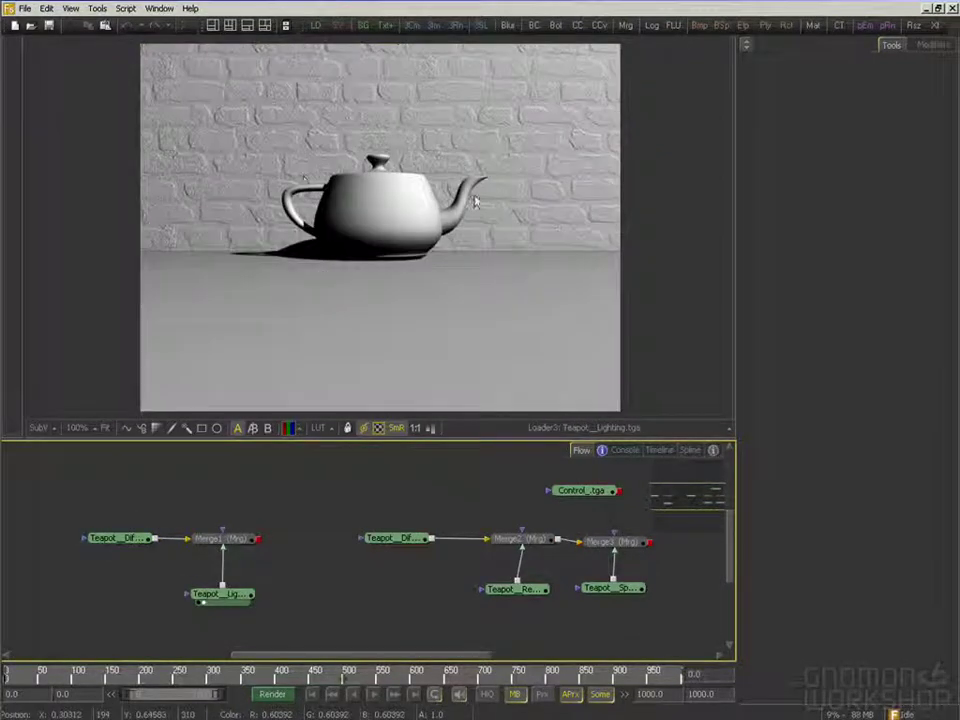
left_click_drag(222, 538, 274, 326)
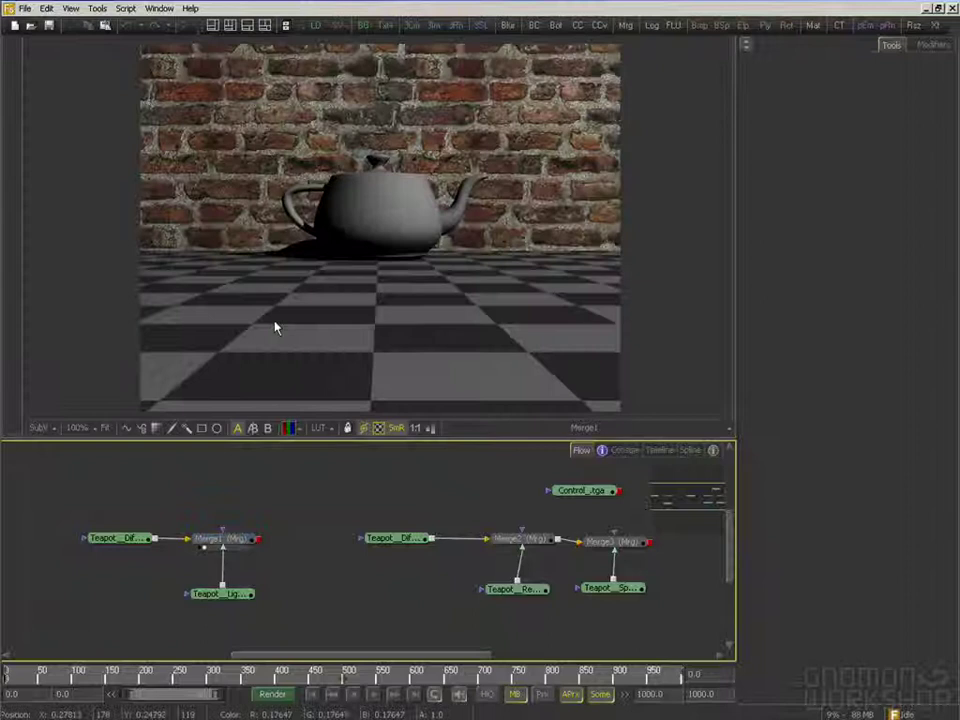
left_click_drag(383, 545, 403, 276)
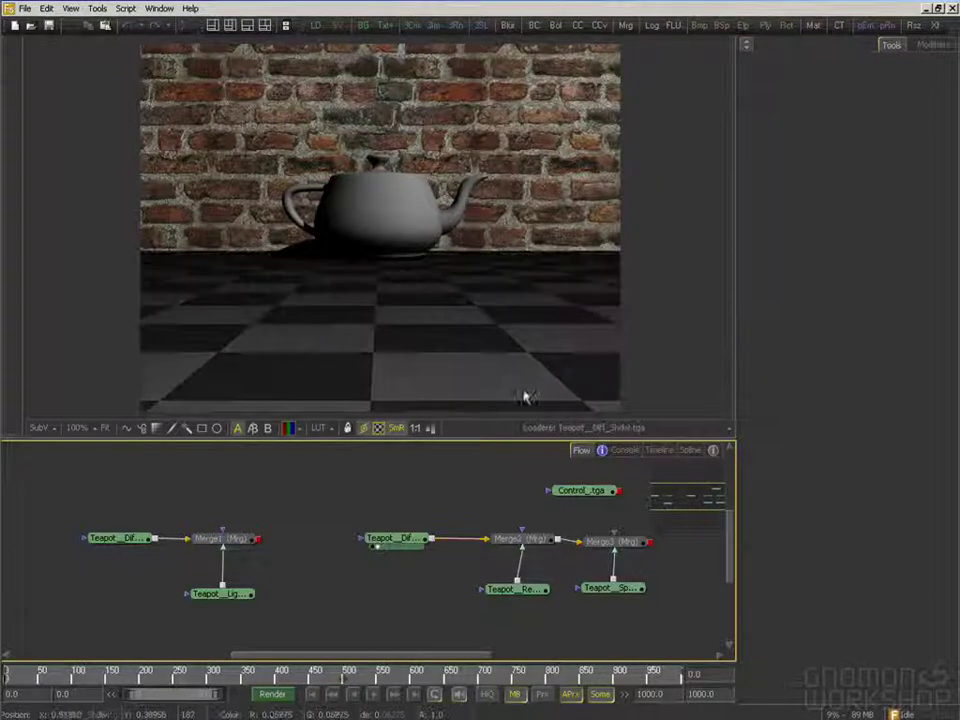
left_click_drag(434, 540, 348, 532)
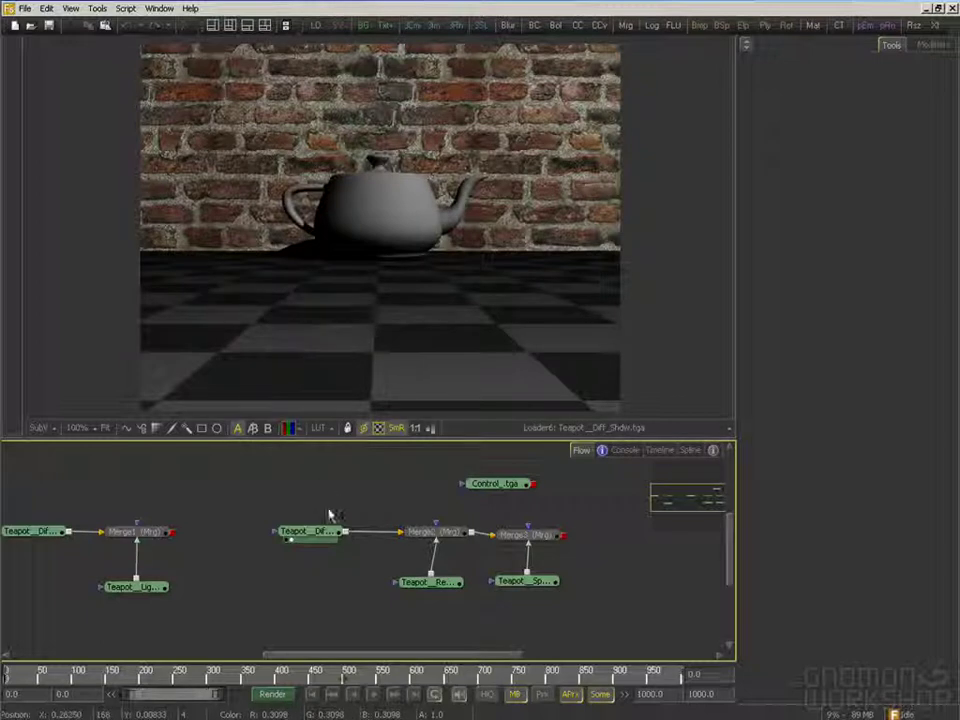
left_click_drag(289, 535, 382, 552)
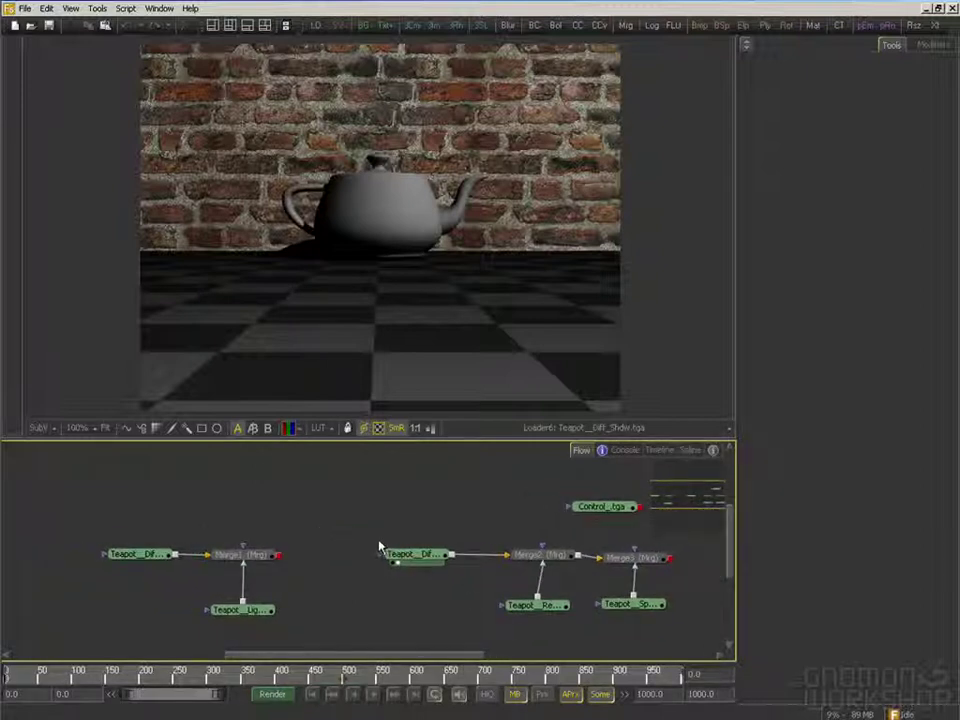
left_click_drag(335, 541, 332, 536)
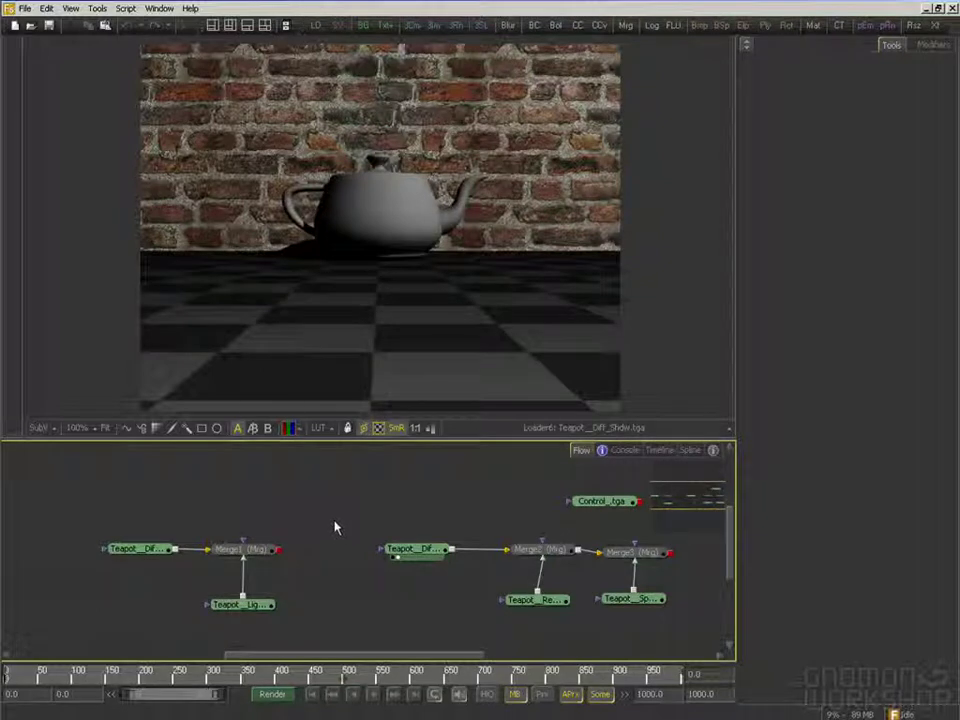
Move the detached Diffuse, Lighting and Merge1 branch farther away from the main merge chain
left_click_drag(335, 528, 148, 598)
left_click_drag(250, 541, 180, 572)
left_click(358, 525)
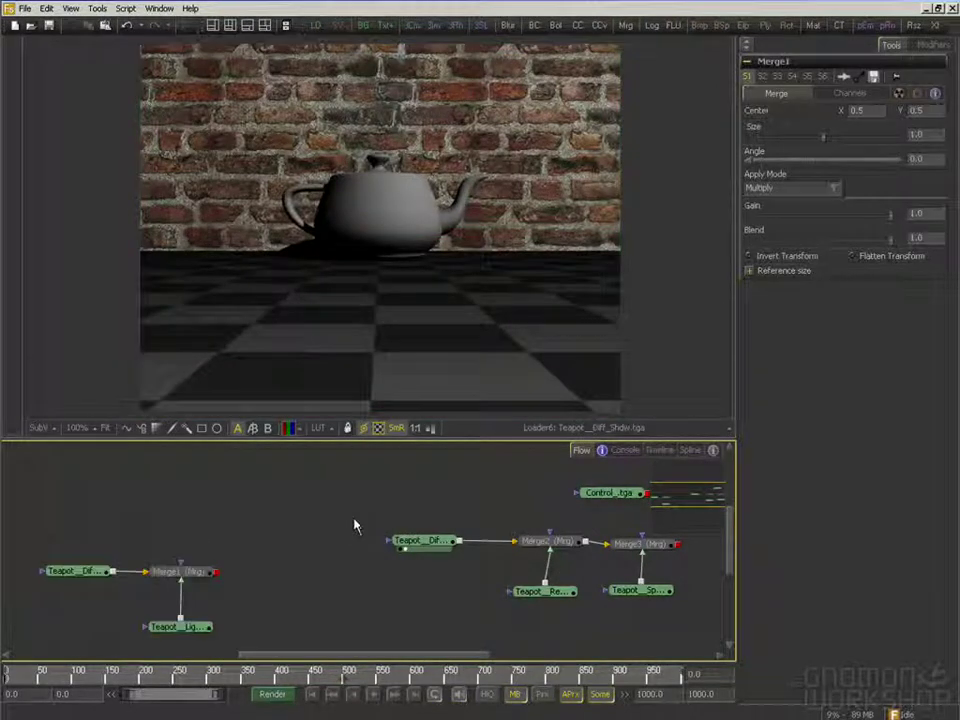
Examine how the Diff_Shdw floor differs from the Merge1 result by viewing both alongside the Diffuse and Lighting elements
left_click_drag(427, 545, 456, 372)
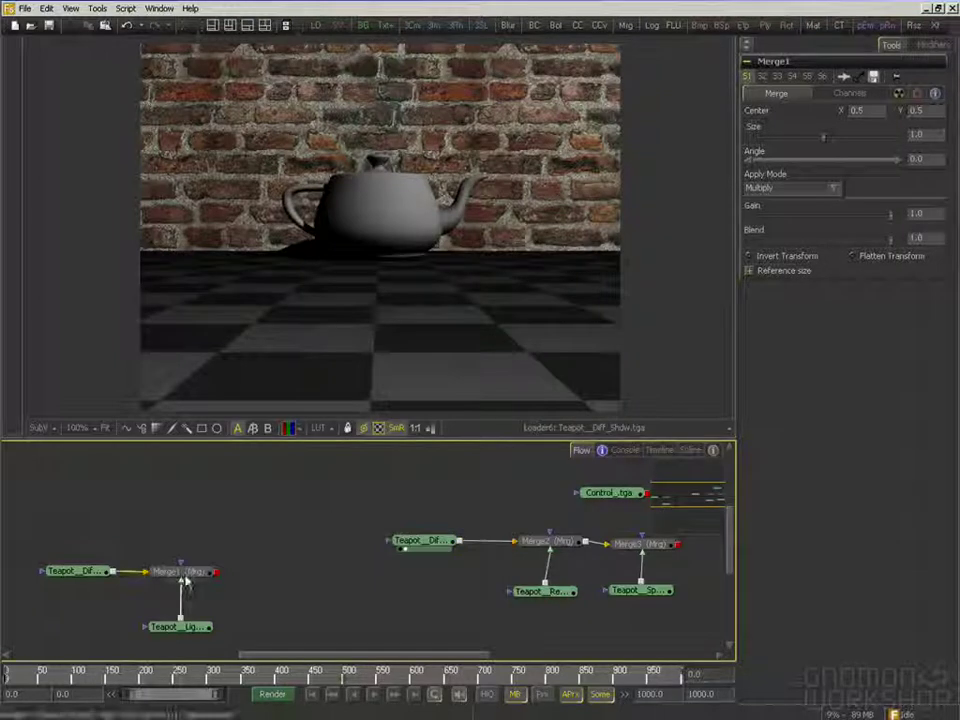
left_click_drag(189, 574, 258, 402)
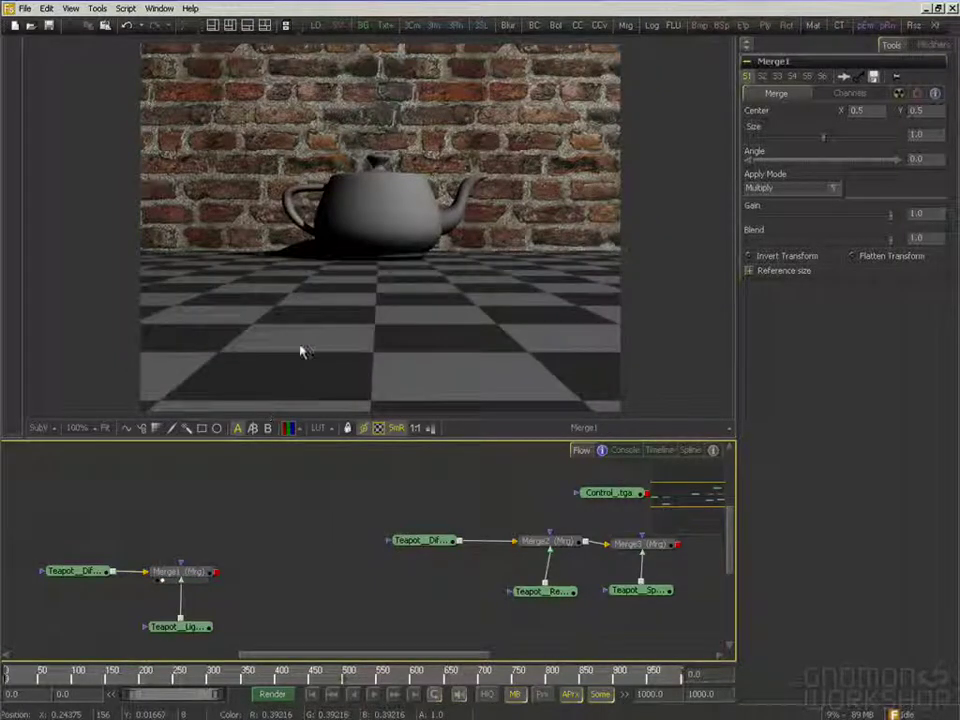
left_click_drag(76, 571, 471, 270)
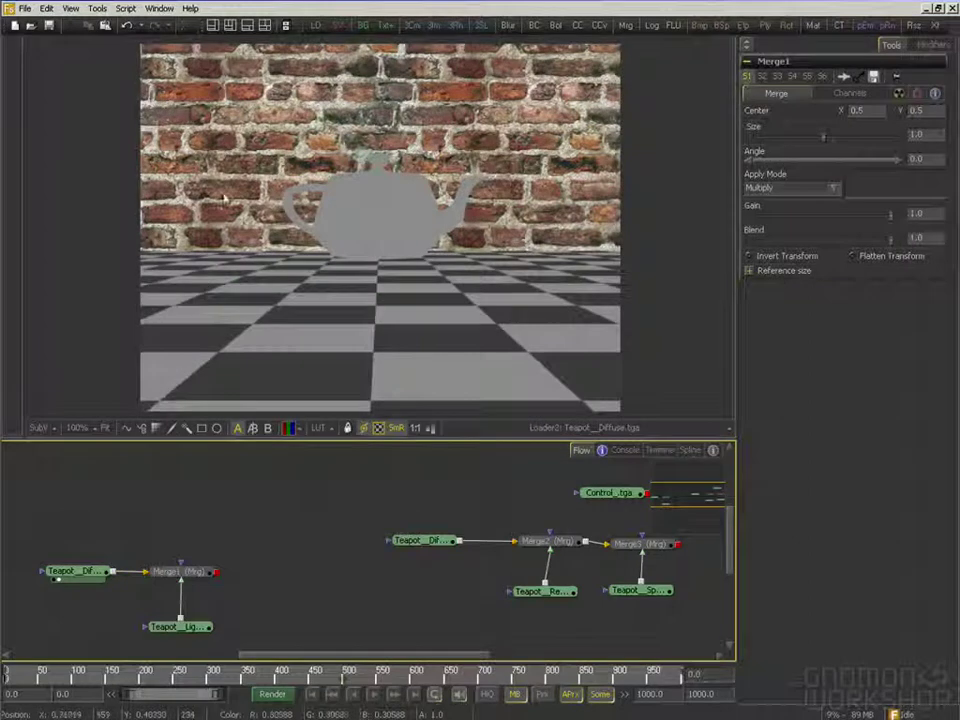
left_click_drag(180, 627, 310, 340)
left_click(190, 573)
left_click_drag(190, 577, 326, 274)
left_click(420, 546)
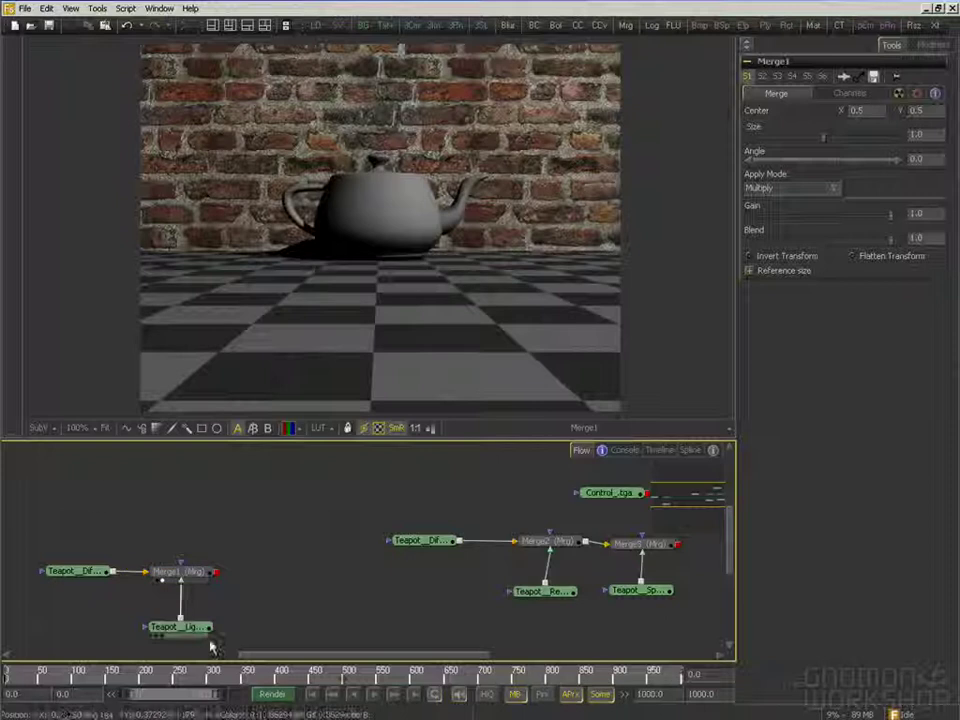
left_click_drag(425, 545, 435, 356)
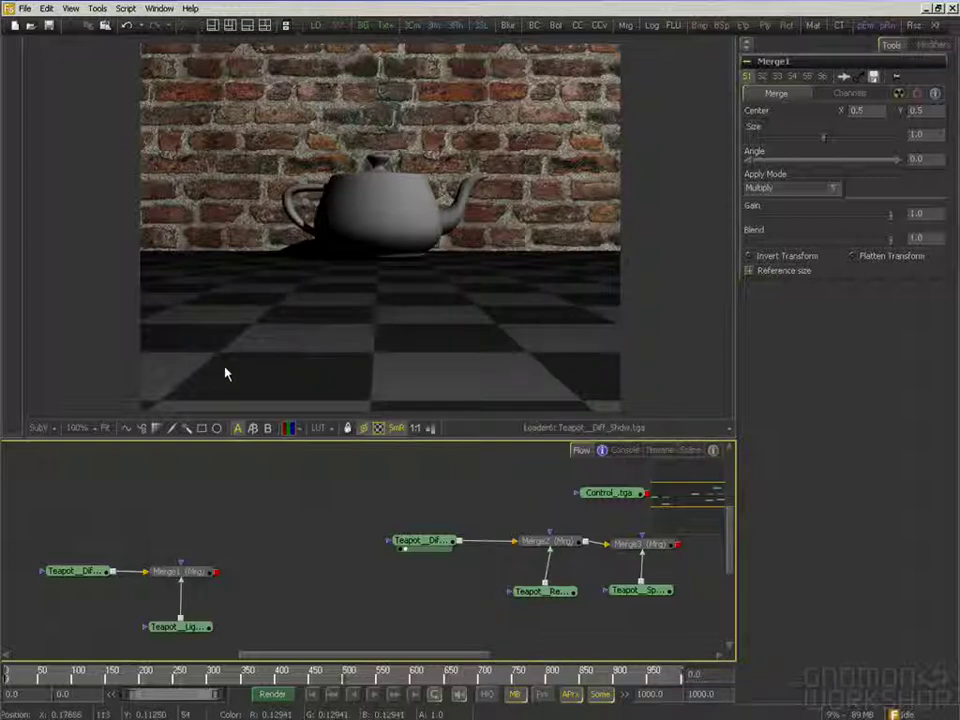
left_click_drag(182, 572, 233, 336)
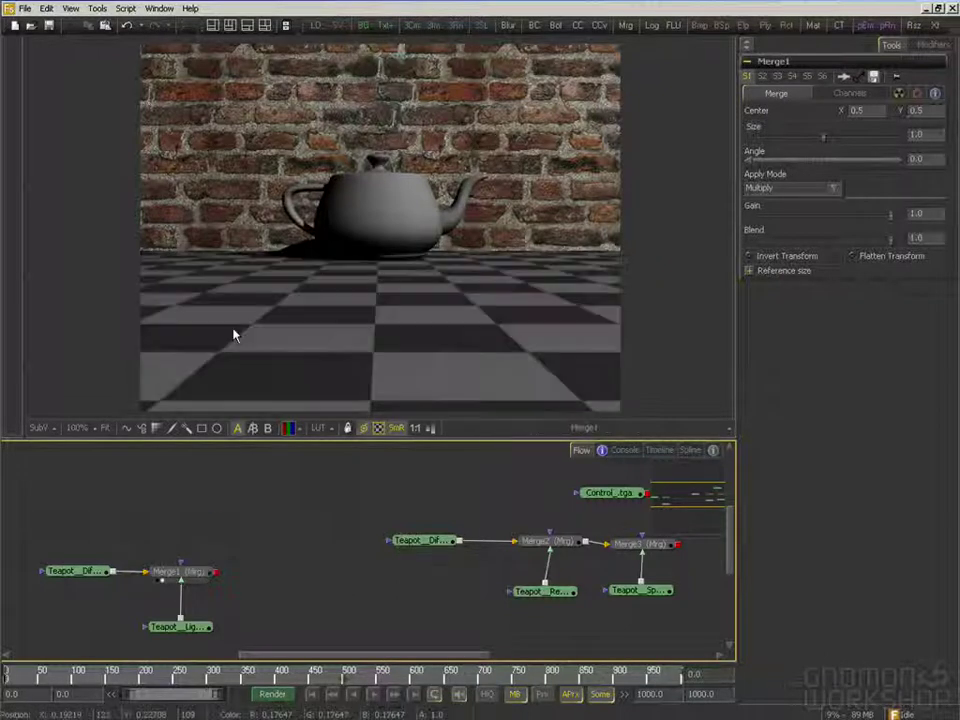
left_click_drag(420, 540, 356, 317)
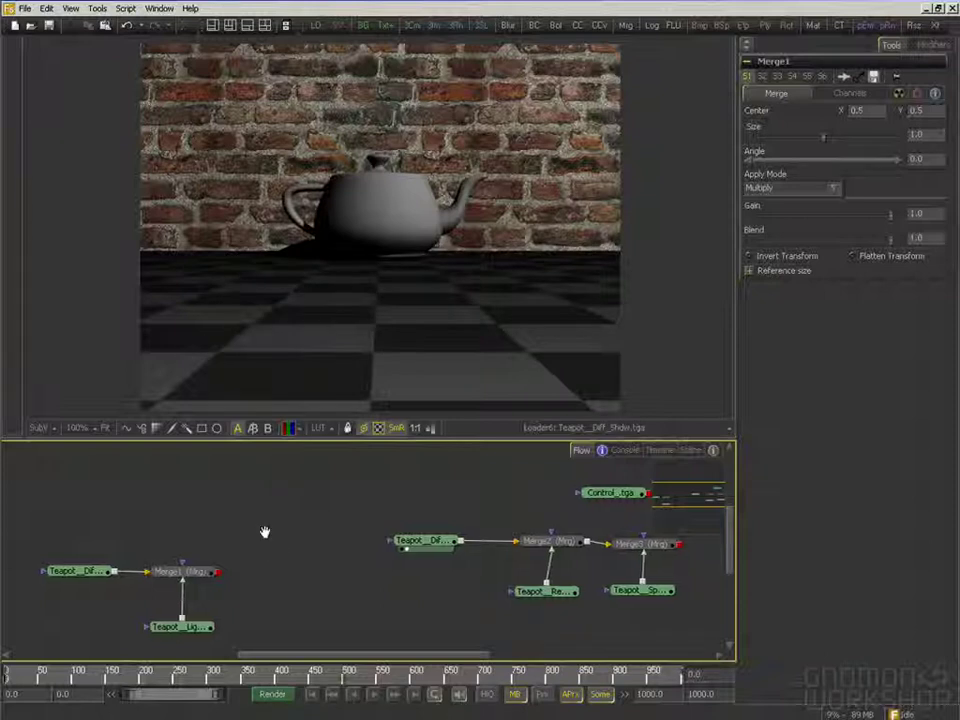
Add a Channel Booleans tool above Merge1 and paste a copy of the Diff_Shdw loader beside it
left_click_drag(266, 531, 319, 519)
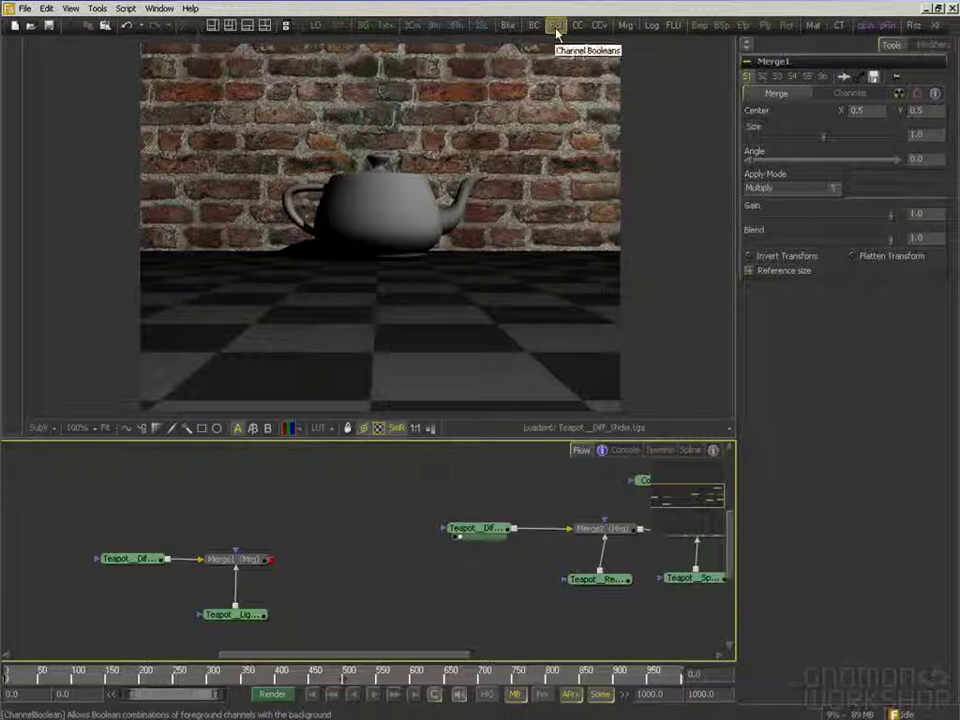
left_click_drag(557, 31, 272, 487)
left_click(499, 519)
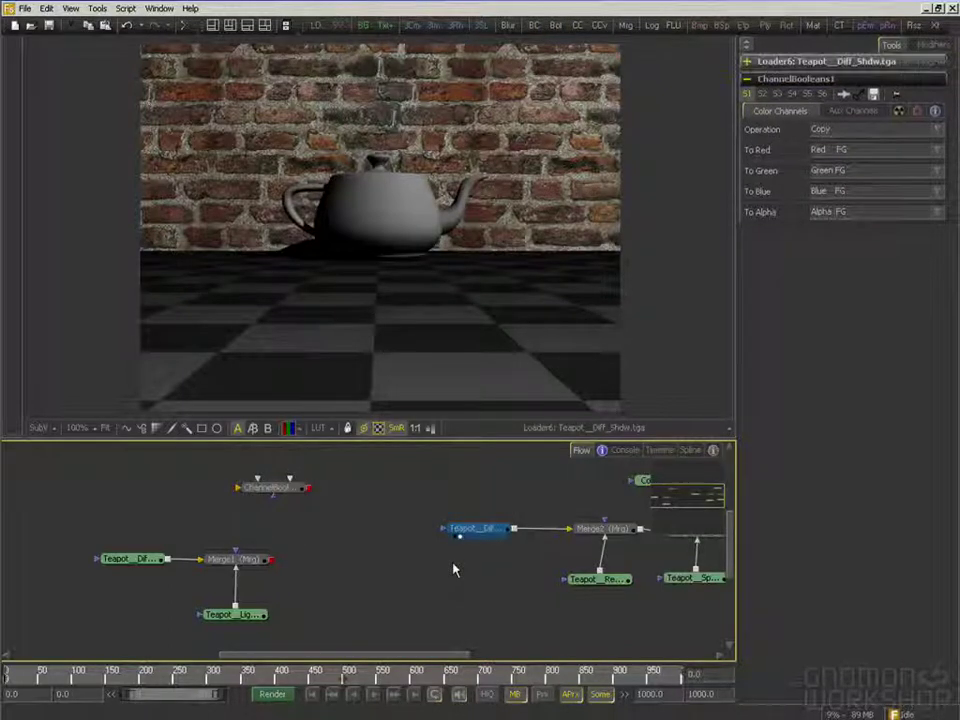
right_click(75, 486)
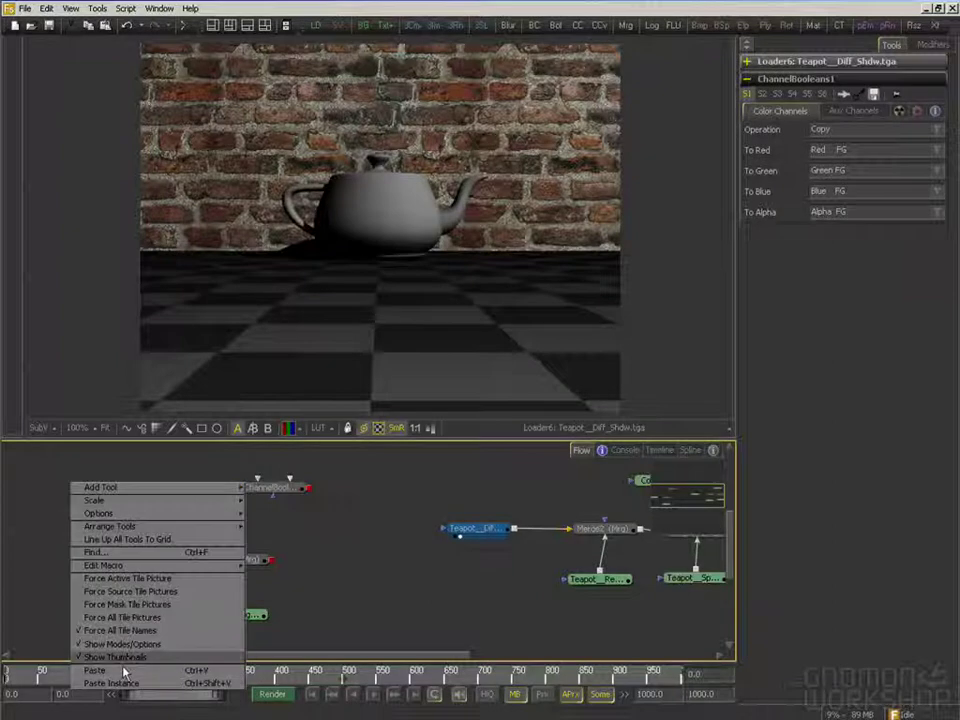
left_click(118, 670)
Connect the copied Diff_Shdw loader as background and Merge1 as foreground of the Channel Booleans tool and view its output
left_click_drag(104, 486, 263, 493)
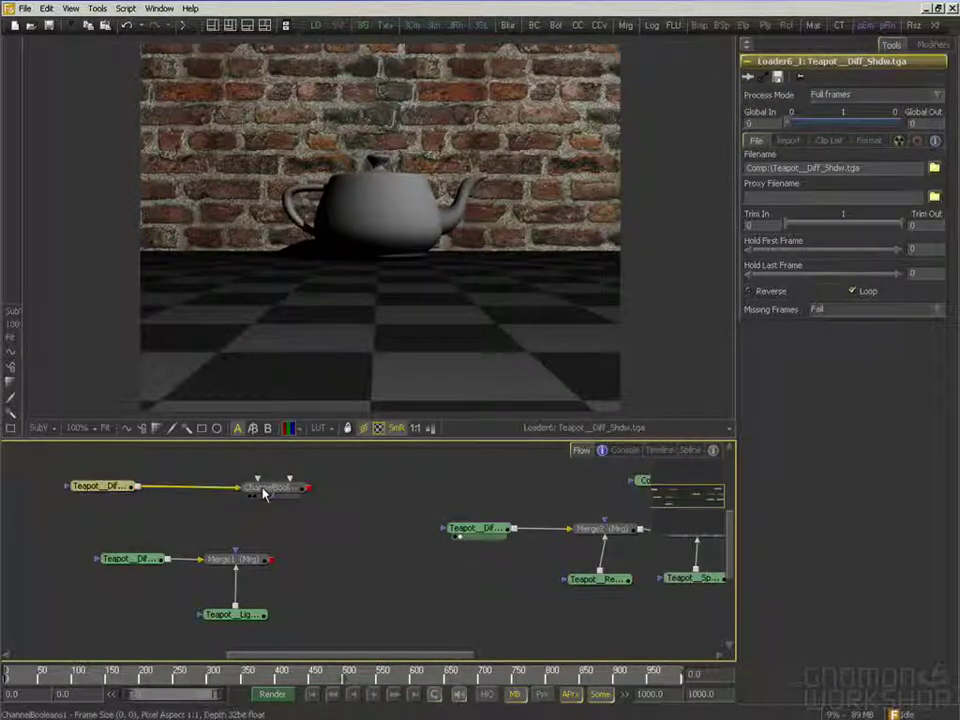
left_click_drag(272, 560, 290, 490)
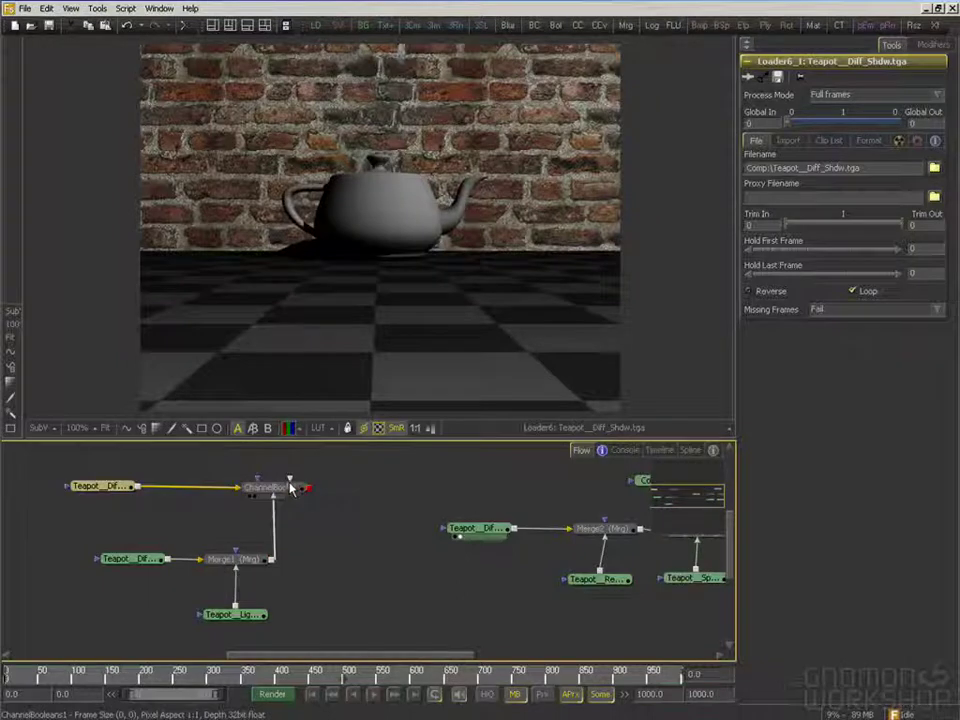
left_click(288, 485)
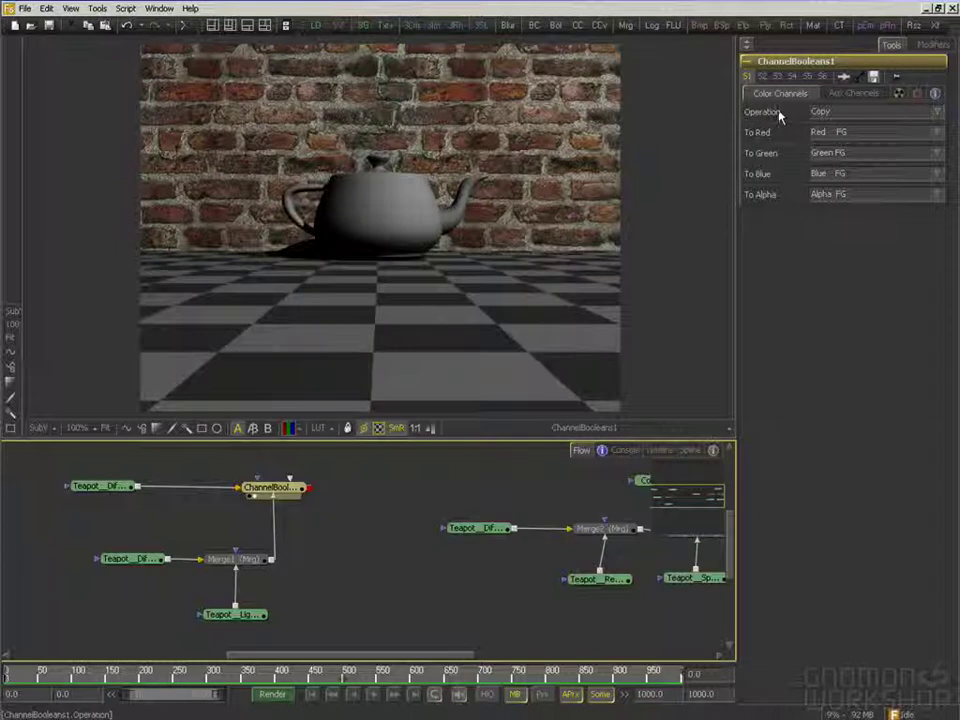
Set the Channel Booleans operation to Divide and To Alpha to Do Nothing, and inspect the resulting floor gradient
left_click(837, 114)
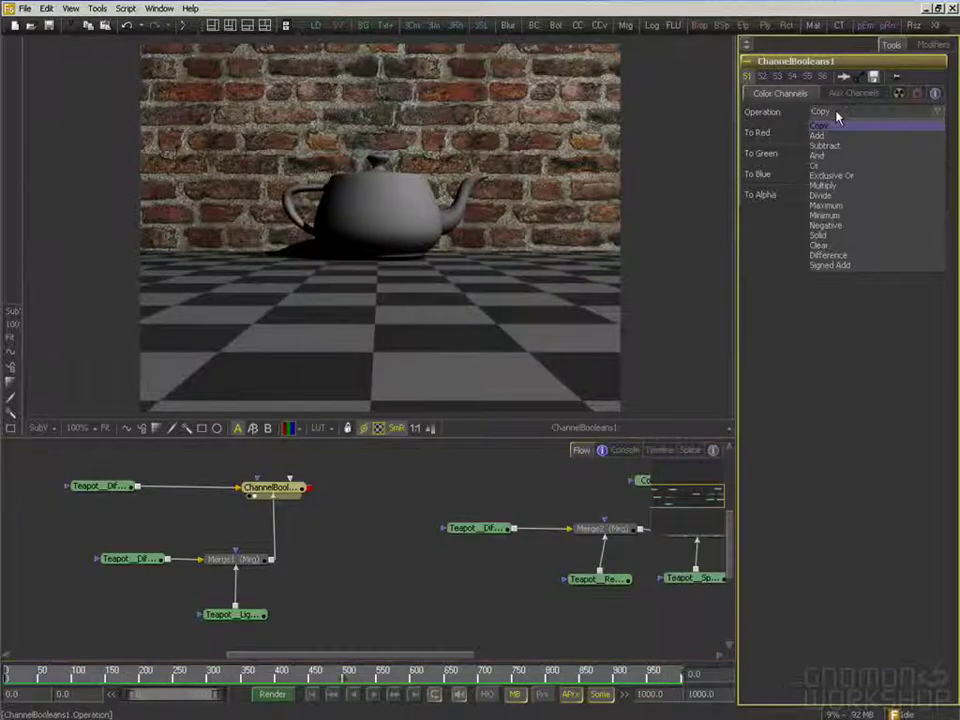
left_click(842, 197)
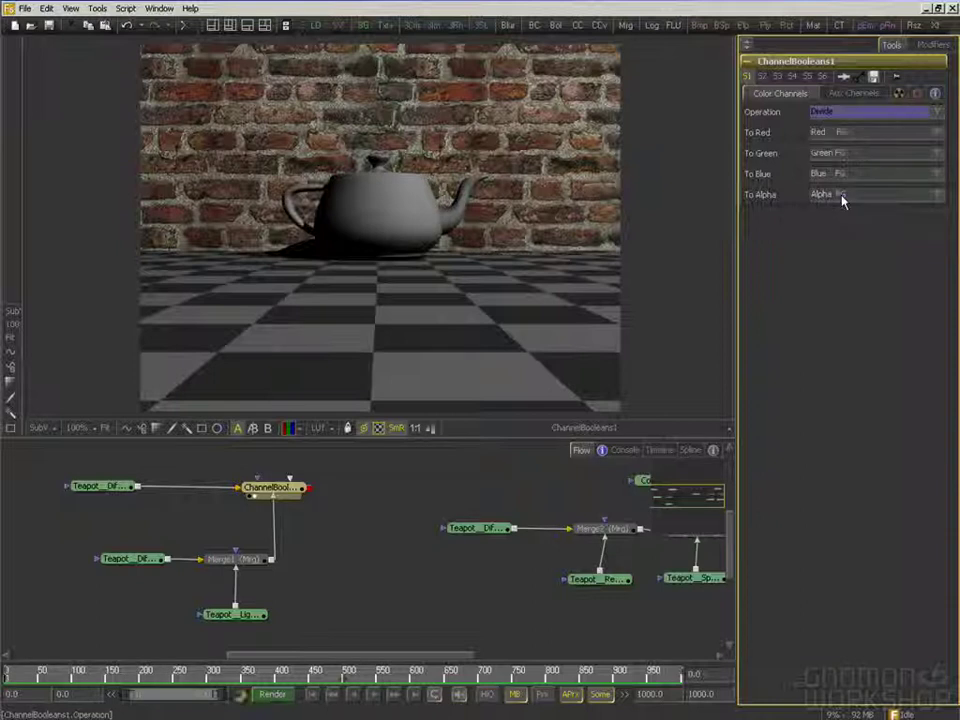
left_click(843, 197)
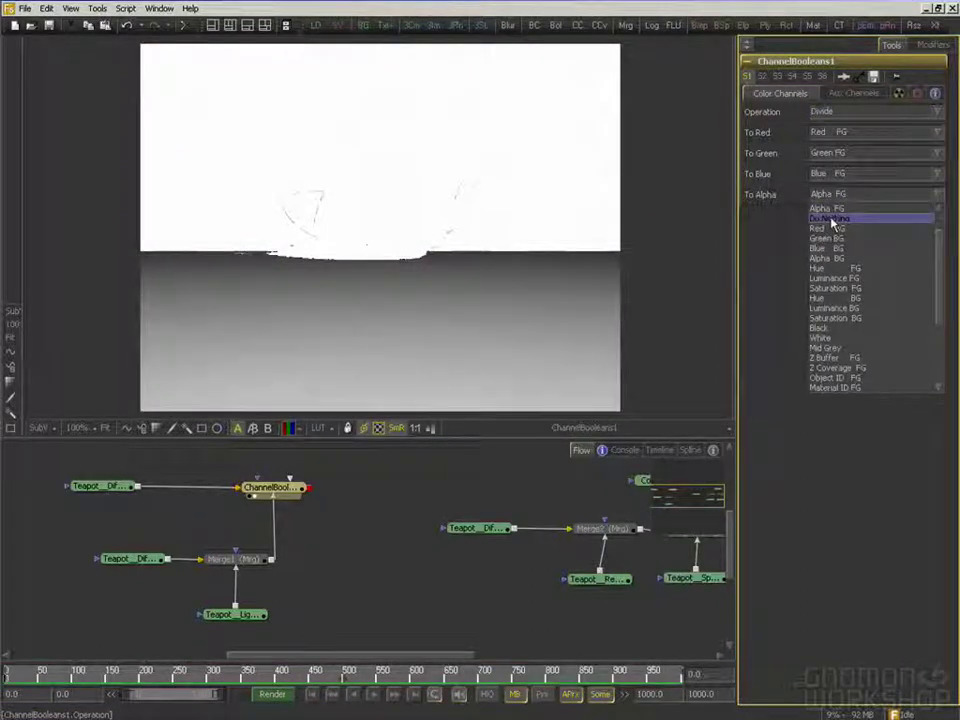
left_click(833, 219)
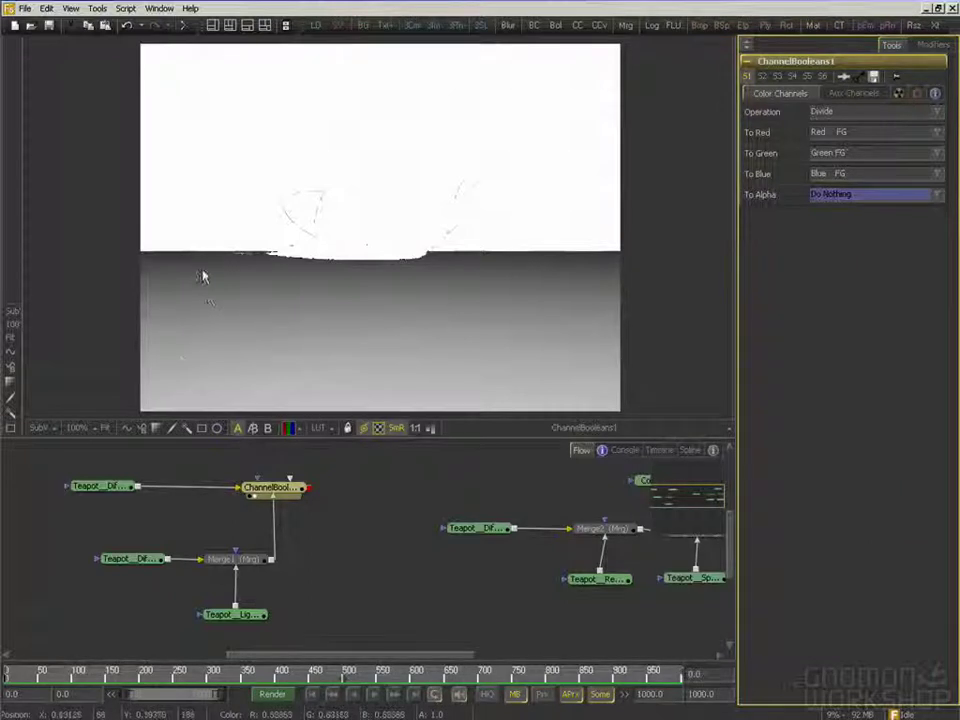
left_click(459, 349)
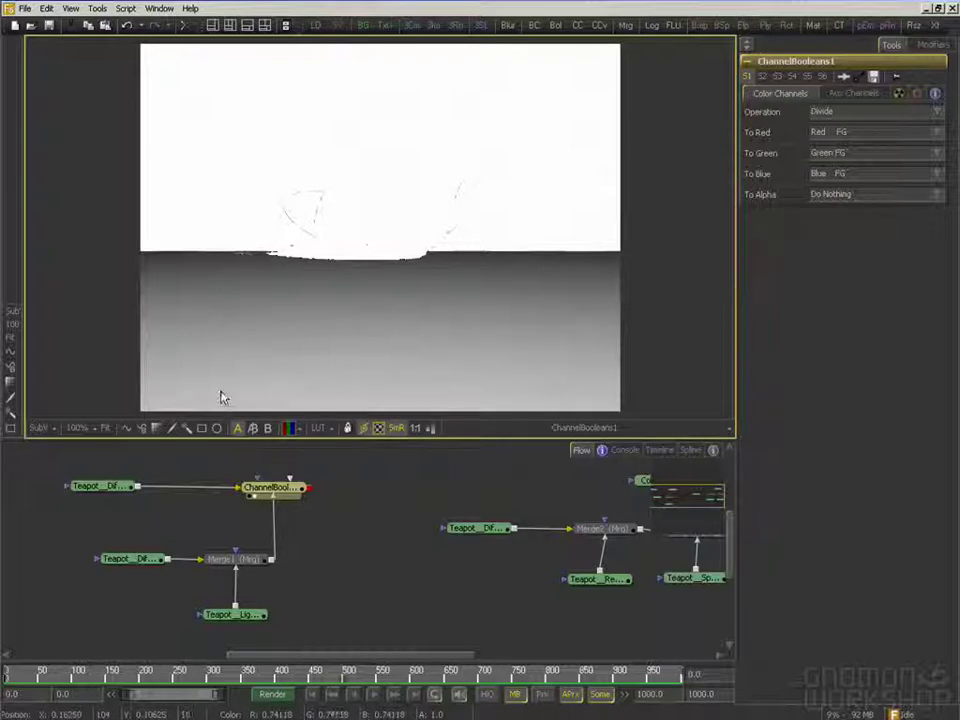
left_click_drag(255, 509, 270, 507)
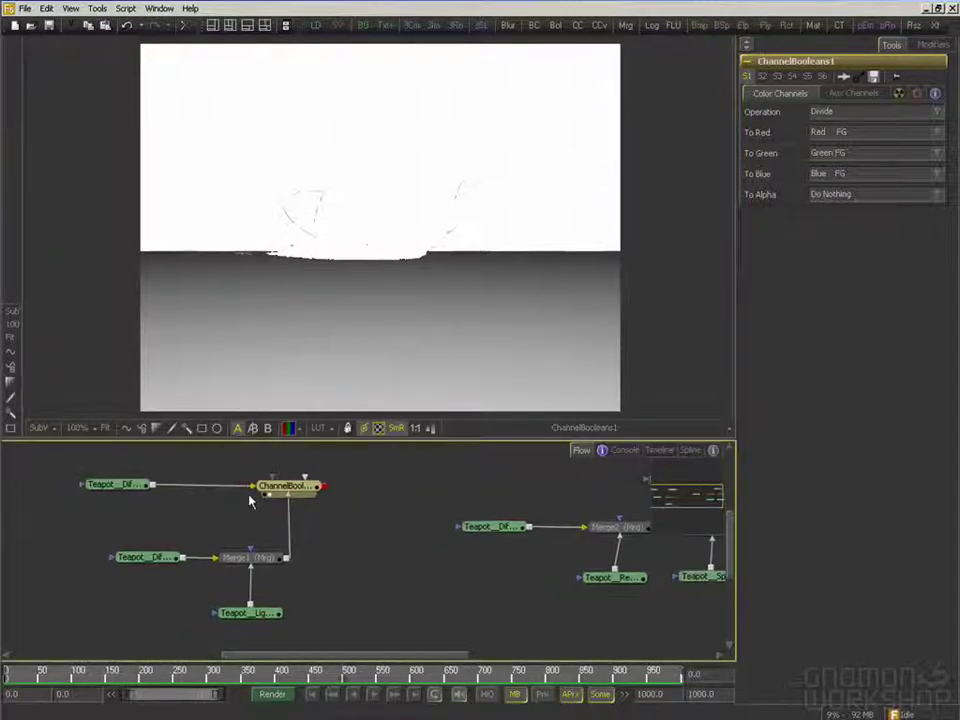
Compare the floor shading of the Diffuse, Diff_Shdw and Merge1 images by viewing each one in turn
left_click_drag(120, 488, 223, 341)
left_click_drag(147, 560, 240, 271)
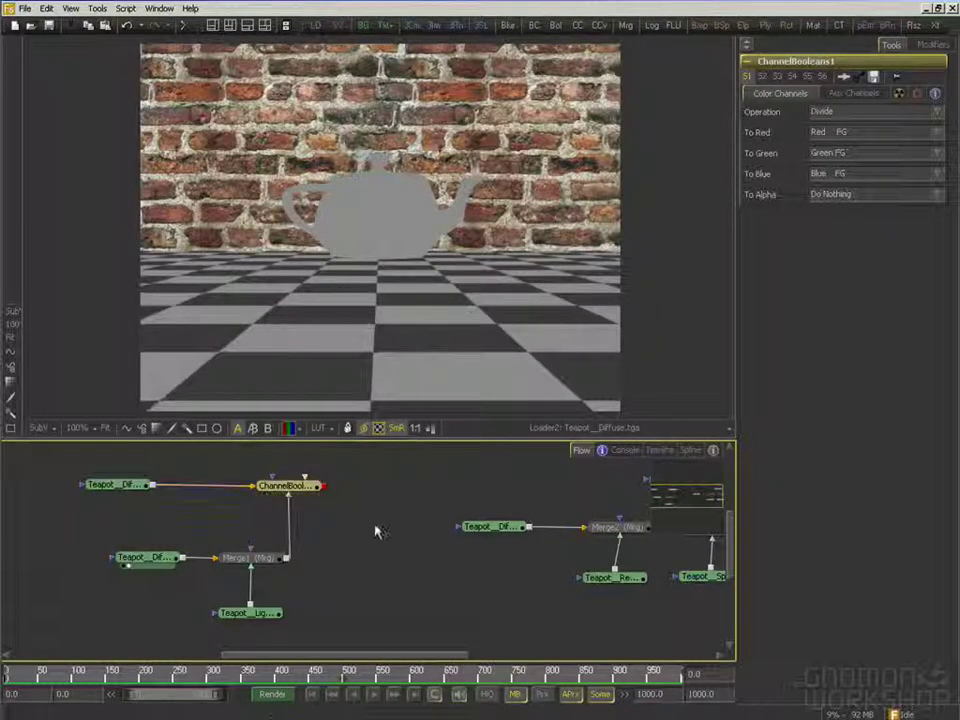
mouse_move(153, 567)
left_mouse_down()
mouse_move(380, 398)
mouse_move(437, 336)
left_mouse_up()
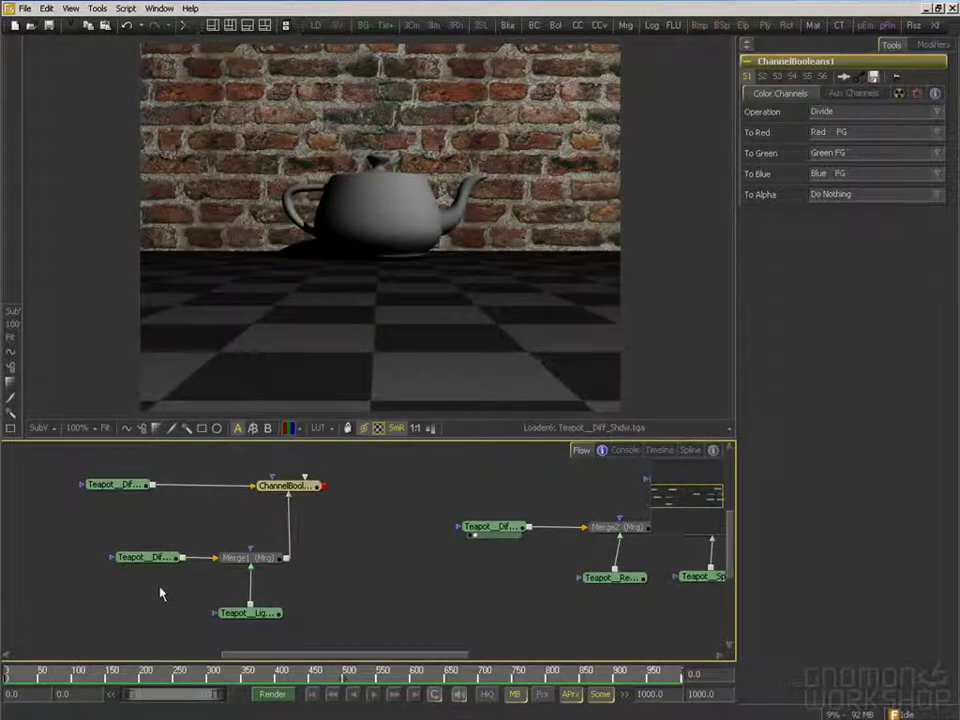
left_click_drag(250, 557, 240, 332)
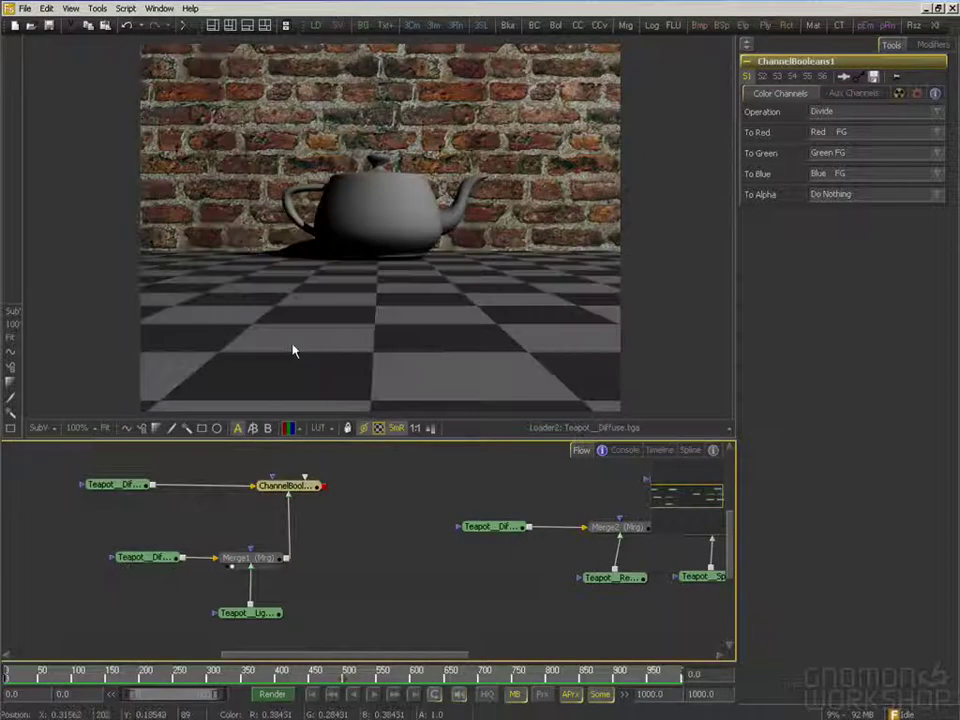
left_click_drag(147, 561, 273, 345)
Paste a copy of the Diffuse loader between the division branch and Merge2, and add a new Merge tool after it
left_click(193, 581)
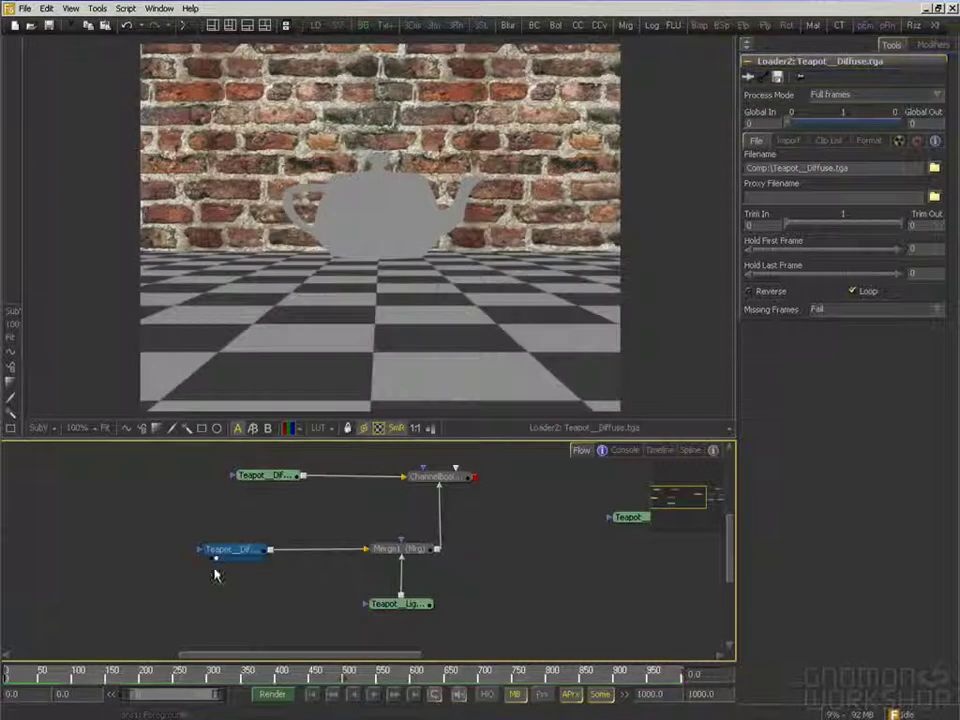
right_click(369, 550)
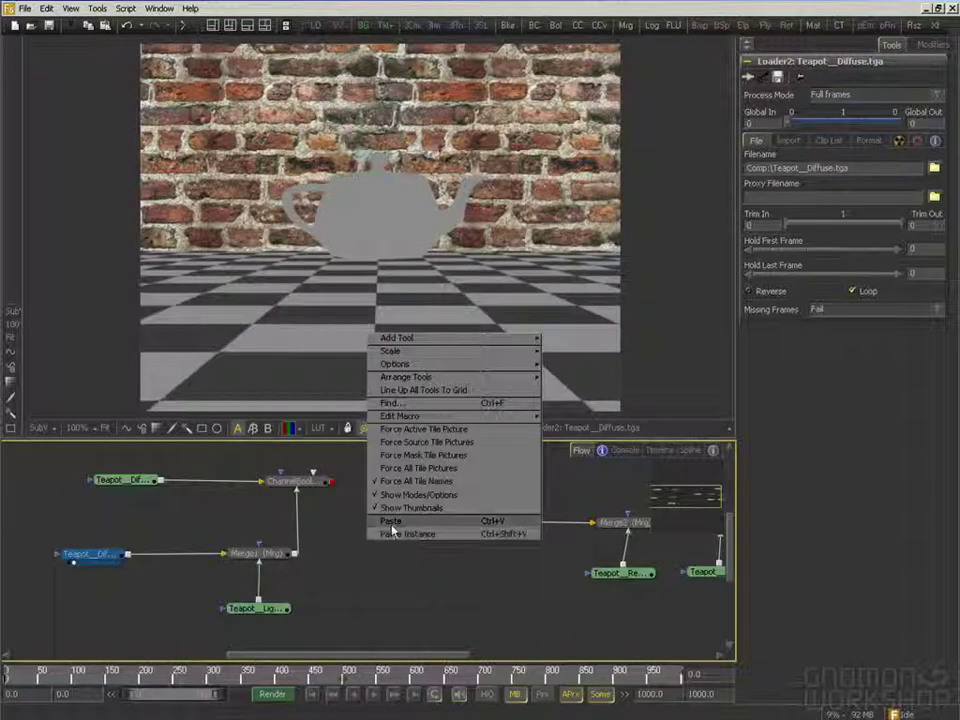
left_click(393, 522)
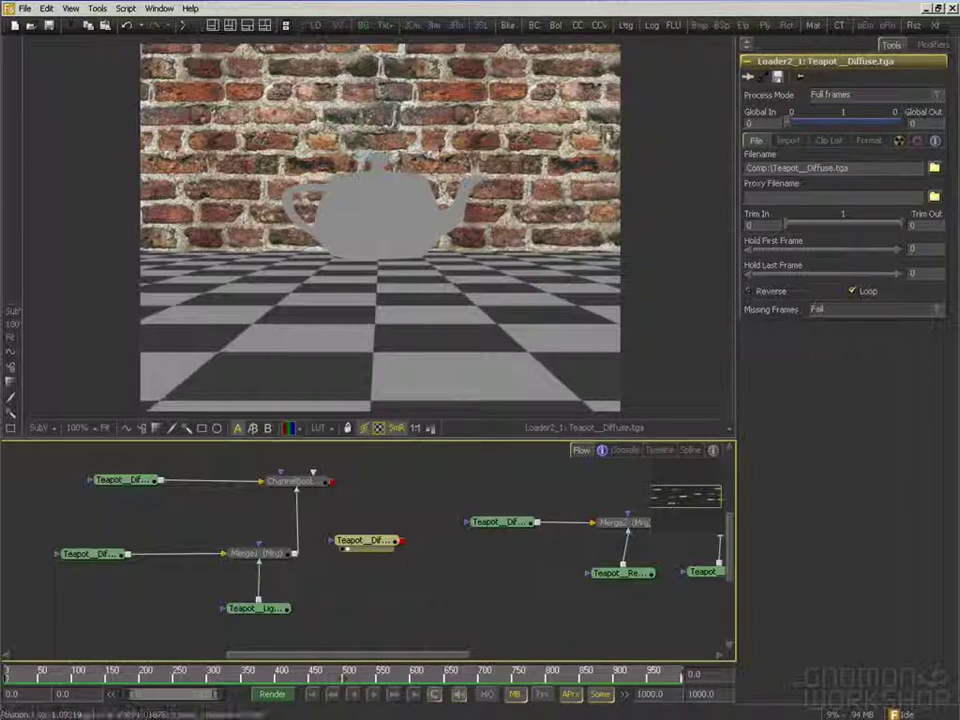
left_click_drag(463, 550, 449, 549)
left_click_drag(510, 523, 449, 543)
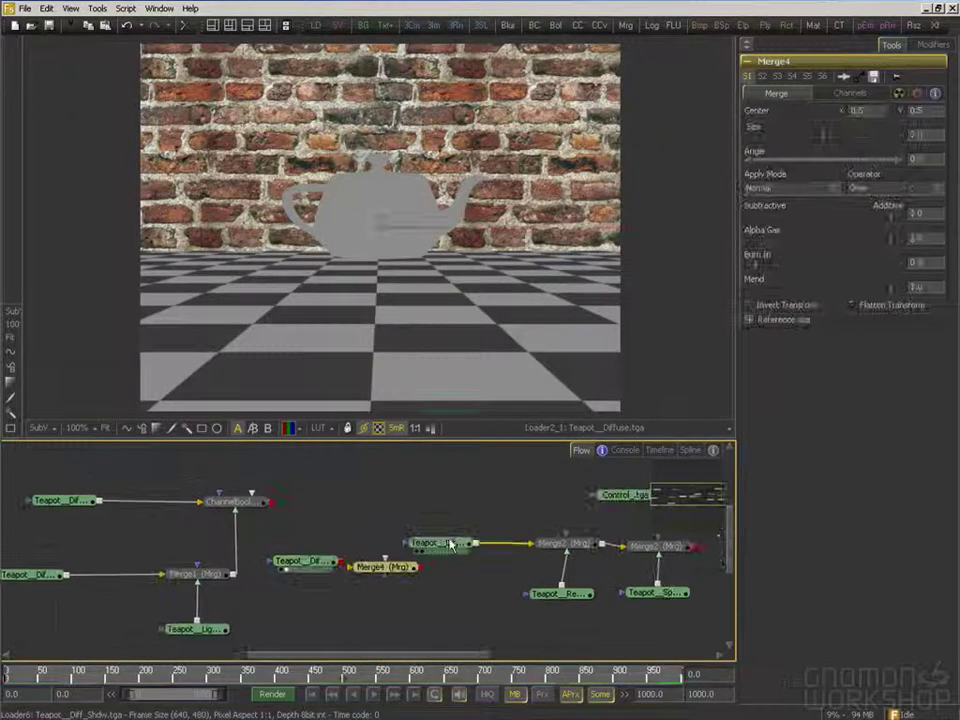
Detach the Diff_Shdw loader from Merge2, and connect the copied Diffuse loader as background and Channel Booleans as foreground of Merge4
left_click(436, 547)
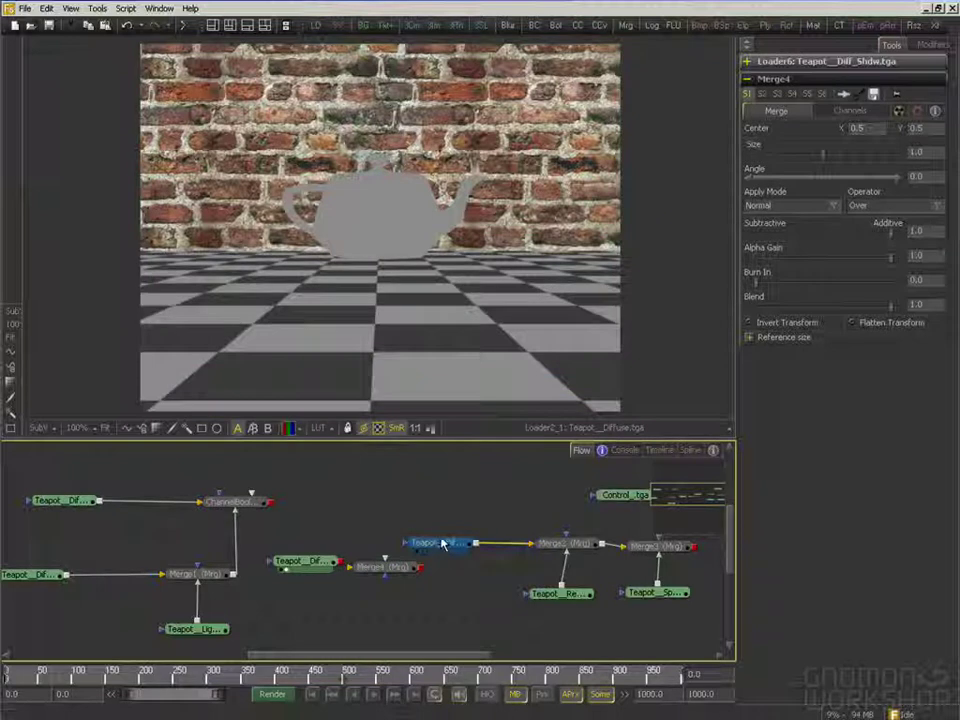
left_click_drag(443, 542, 446, 479)
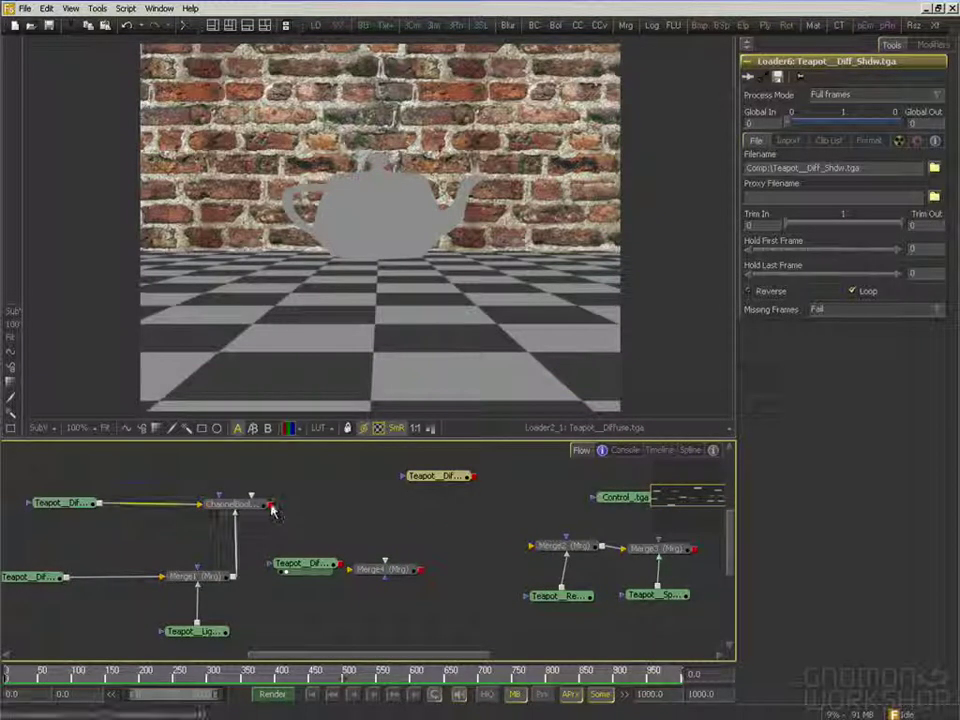
left_click_drag(341, 564, 371, 573)
left_click_drag(272, 507, 385, 566)
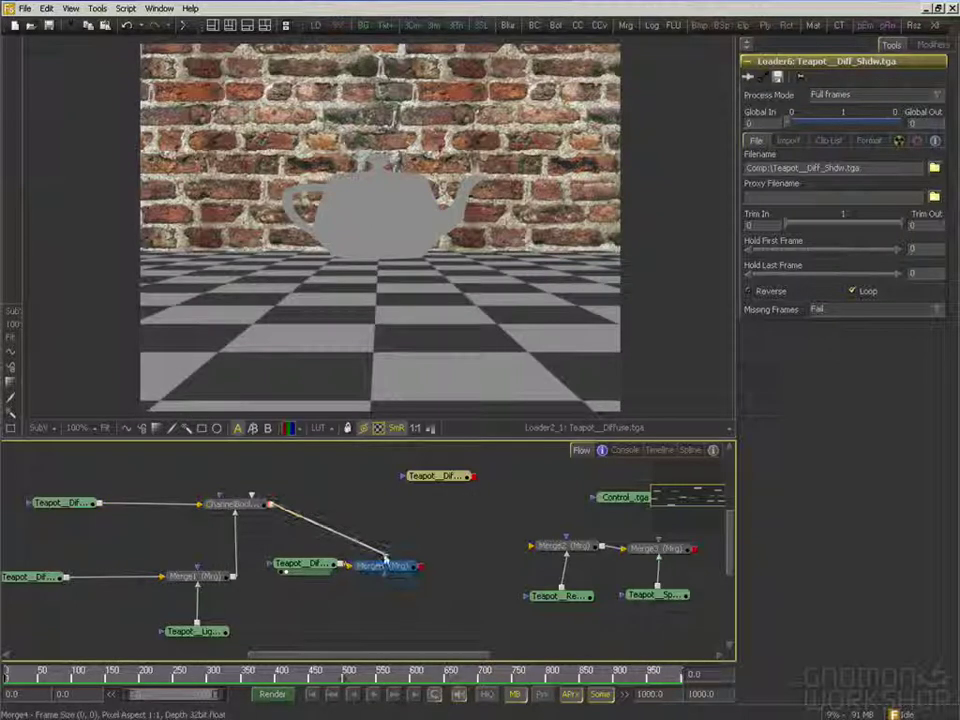
left_click_drag(322, 564, 313, 574)
View Merge4's output and set its apply mode to Multiply
left_click(393, 572)
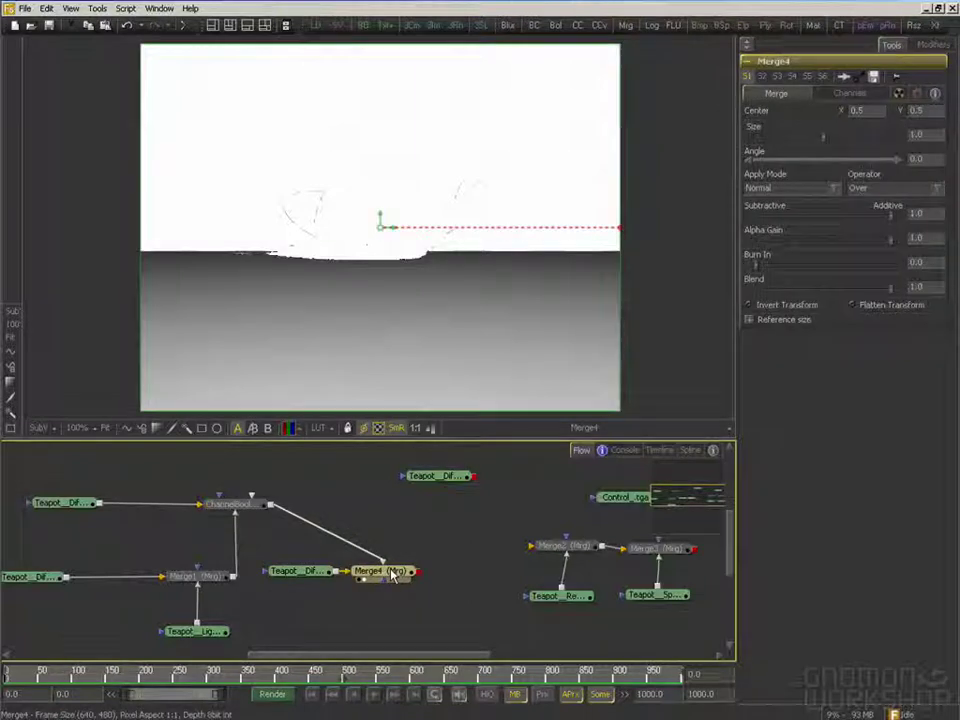
left_click(792, 188)
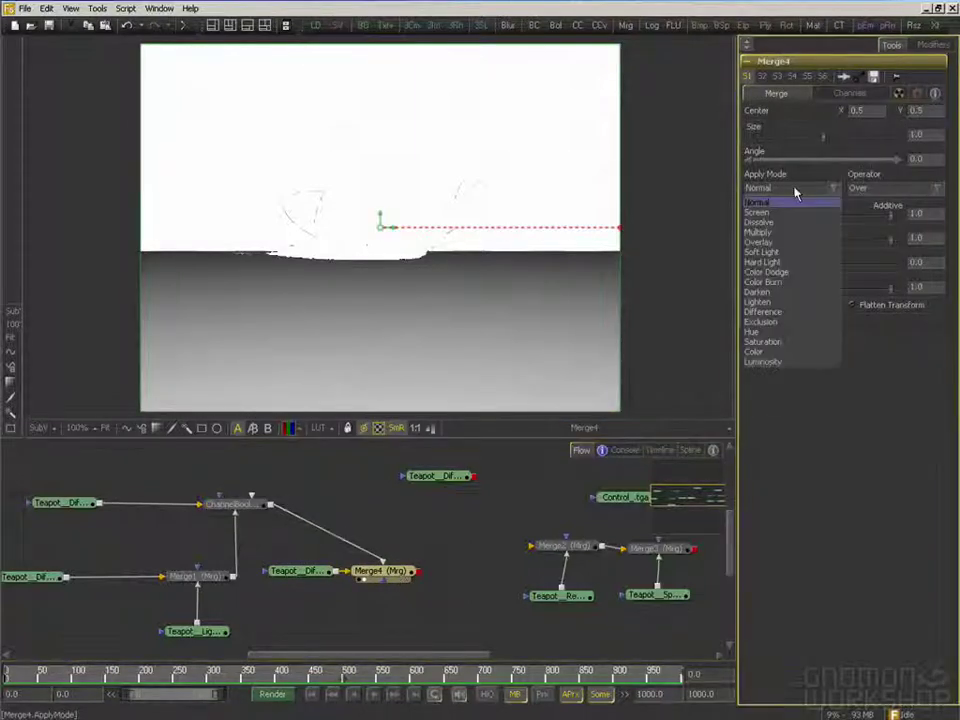
left_click(771, 233)
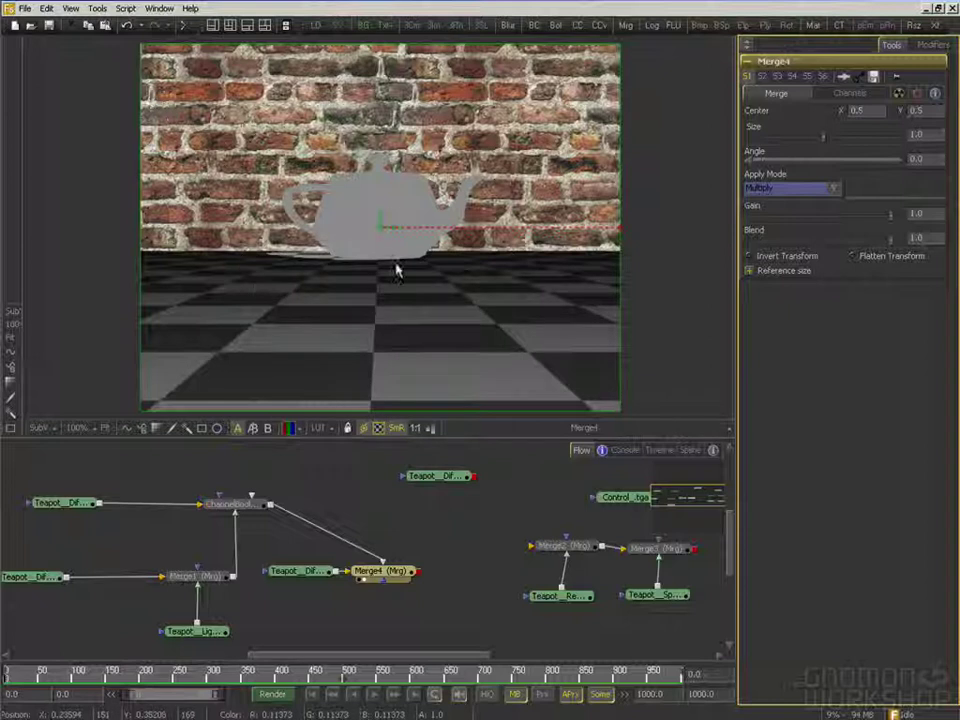
left_click_drag(210, 546, 175, 643)
left_click_drag(190, 585, 449, 563)
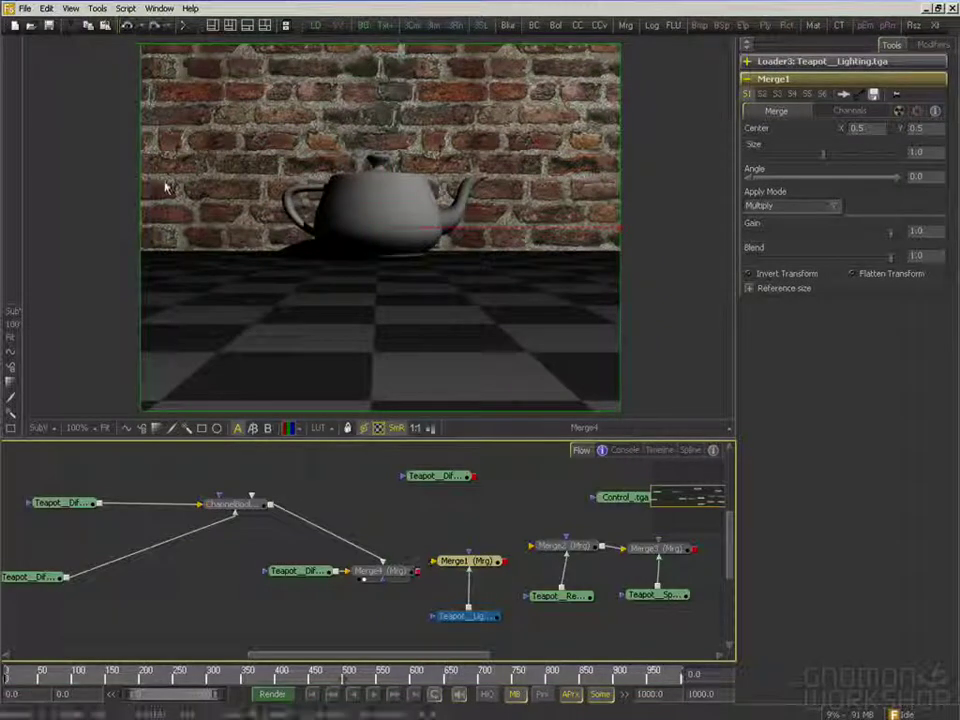
left_click(128, 26)
Paste copies of Merge1 and its Lighting loader, and connect the copied merge between Merge4 and Merge2
left_click_drag(226, 477, 166, 641)
right_click(455, 621)
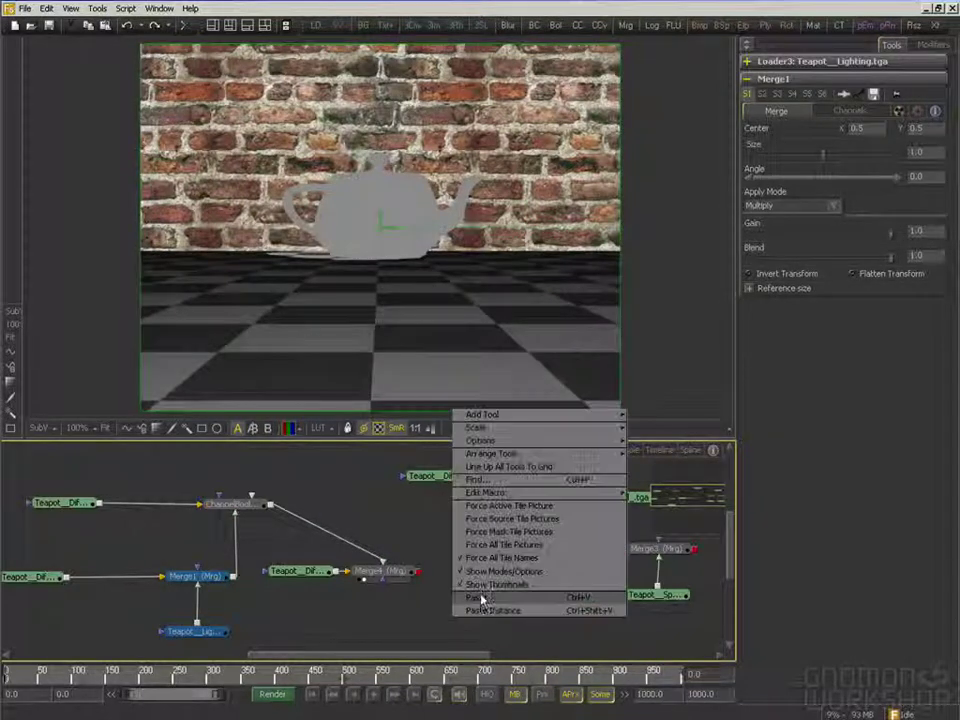
left_click(470, 597)
left_click_drag(478, 583, 476, 574)
mouse_move(418, 568)
left_mouse_down()
mouse_move(463, 569)
mouse_move(550, 548)
left_mouse_up()
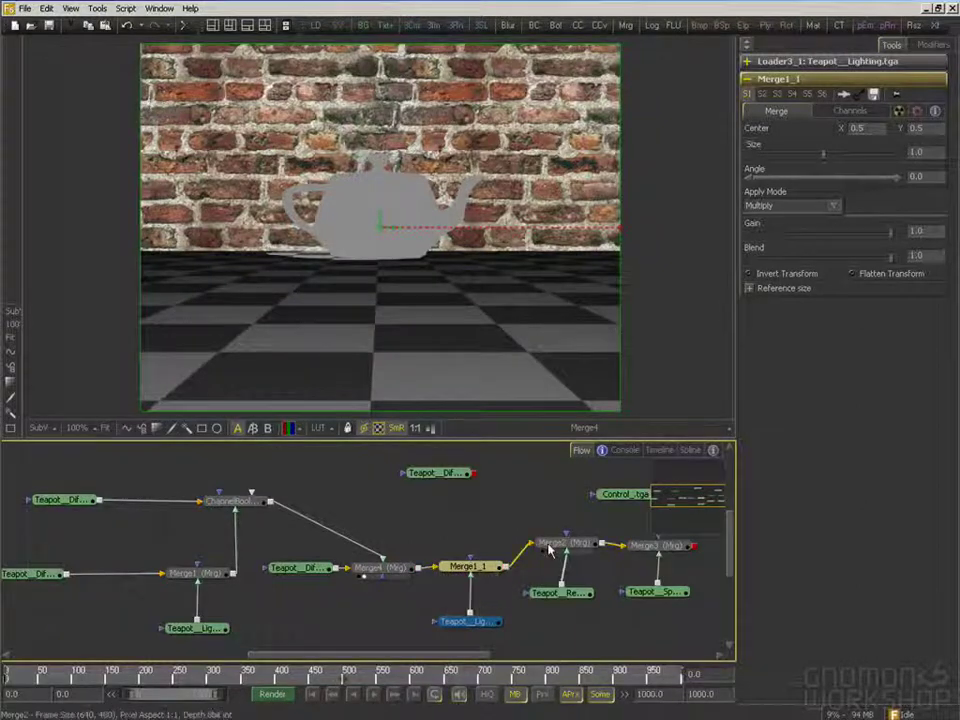
Examine the outputs of Merge2, Merge3 and the Lighting element, and compare the final composite with the control render
left_click_drag(450, 494, 239, 481)
left_click_drag(377, 533, 379, 393)
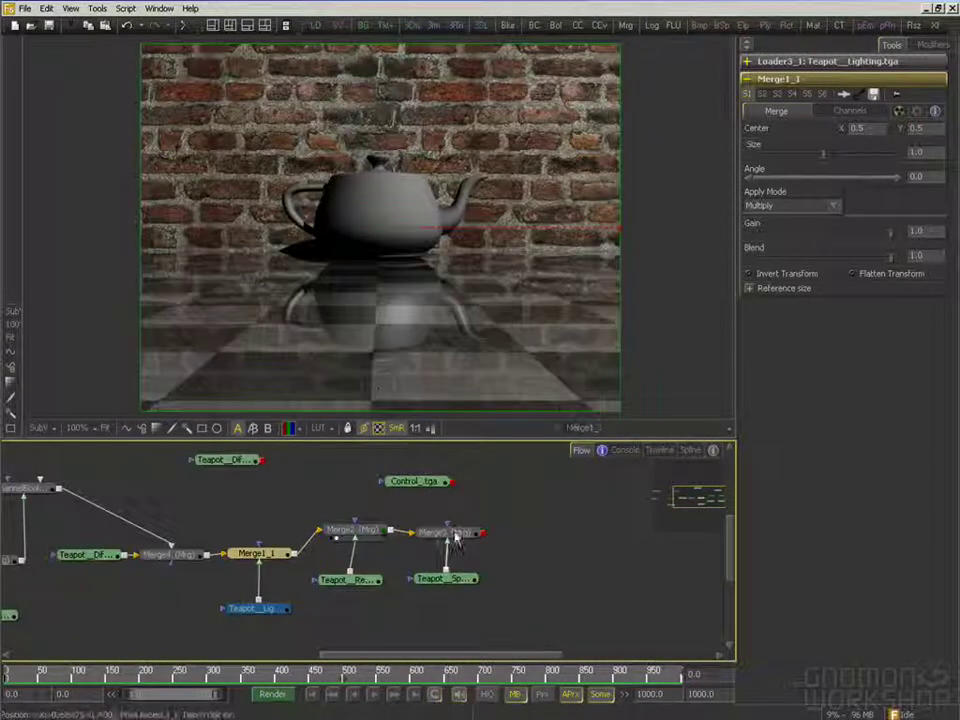
left_click_drag(455, 537, 411, 330)
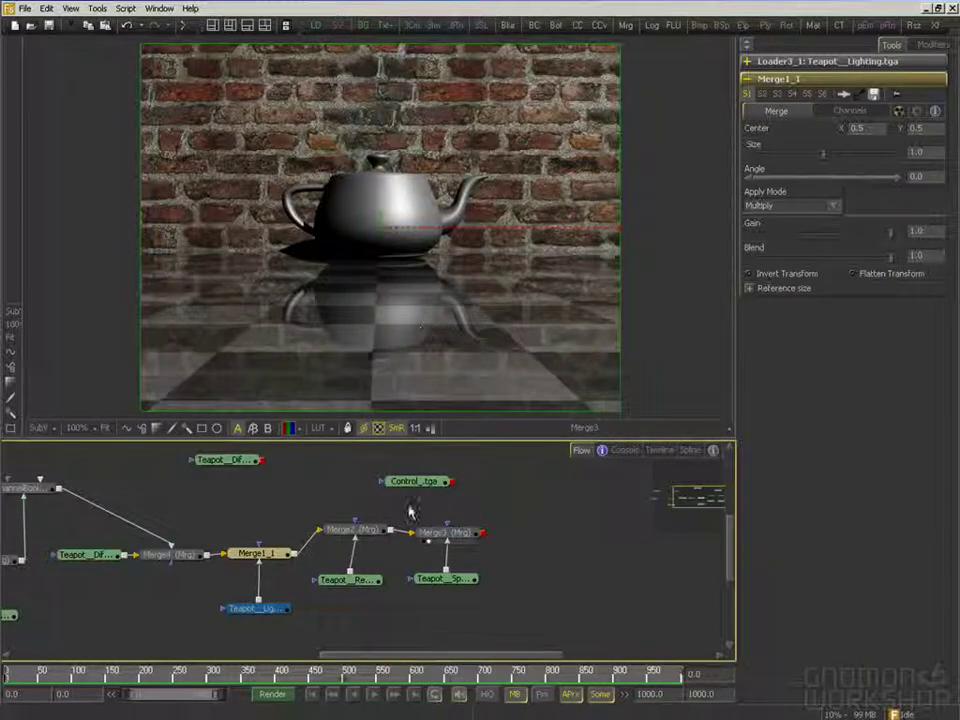
left_click_drag(268, 620, 289, 347)
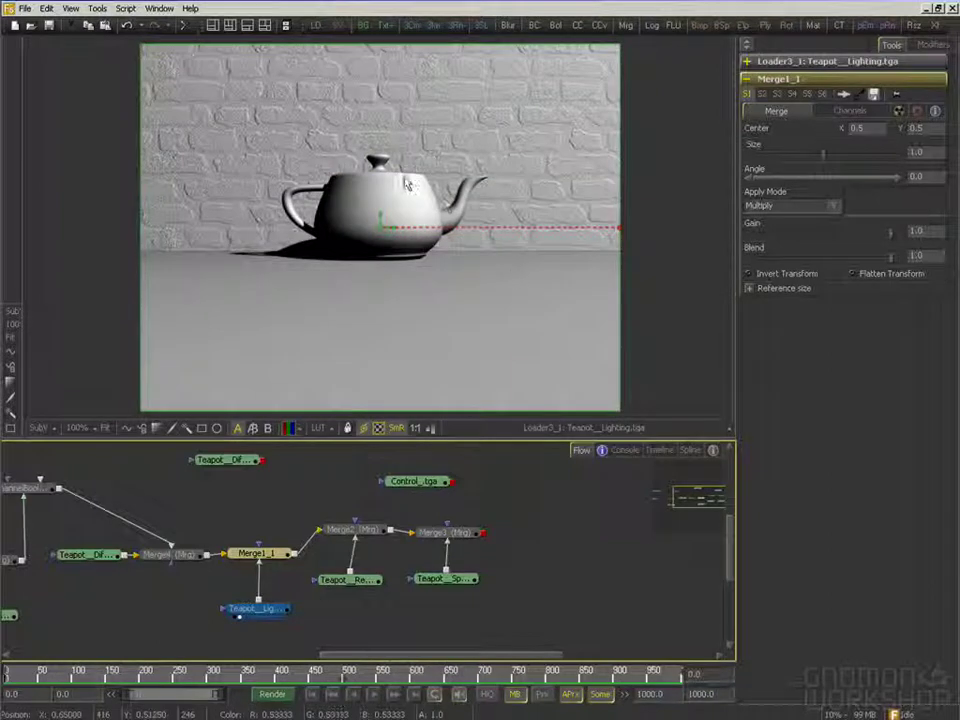
left_click_drag(452, 536, 467, 242)
left_click_drag(415, 481, 435, 358)
Compare the Diff_Shdw element with the rebuilt Merge1_1 result, and review the final Merge3 output
left_click_drag(280, 590, 429, 575)
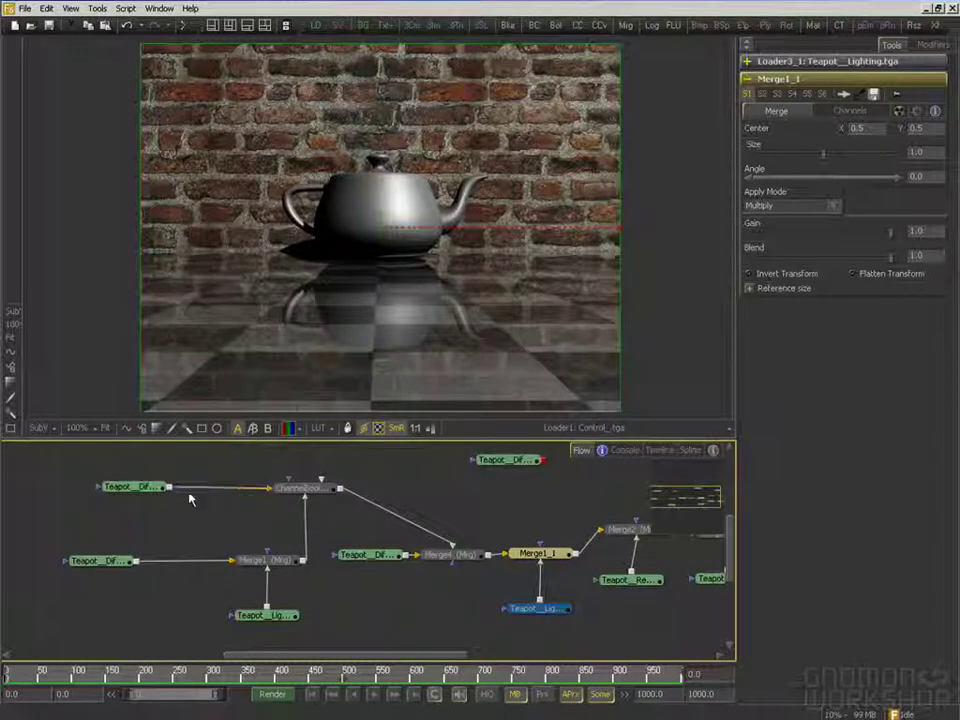
left_click_drag(383, 565, 328, 312)
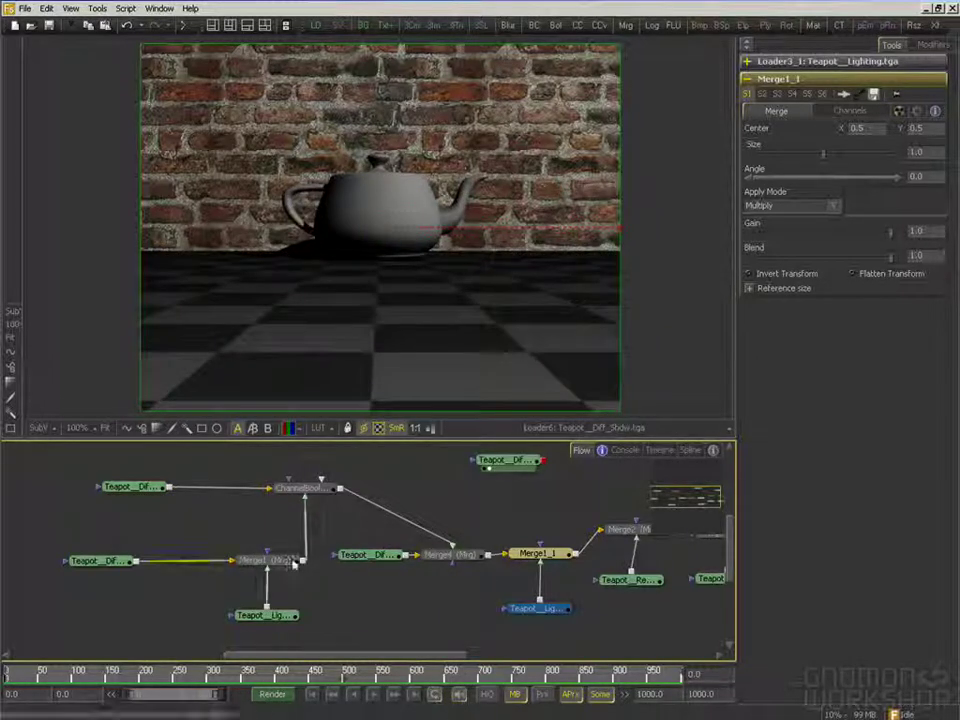
left_click_drag(298, 545, 231, 540)
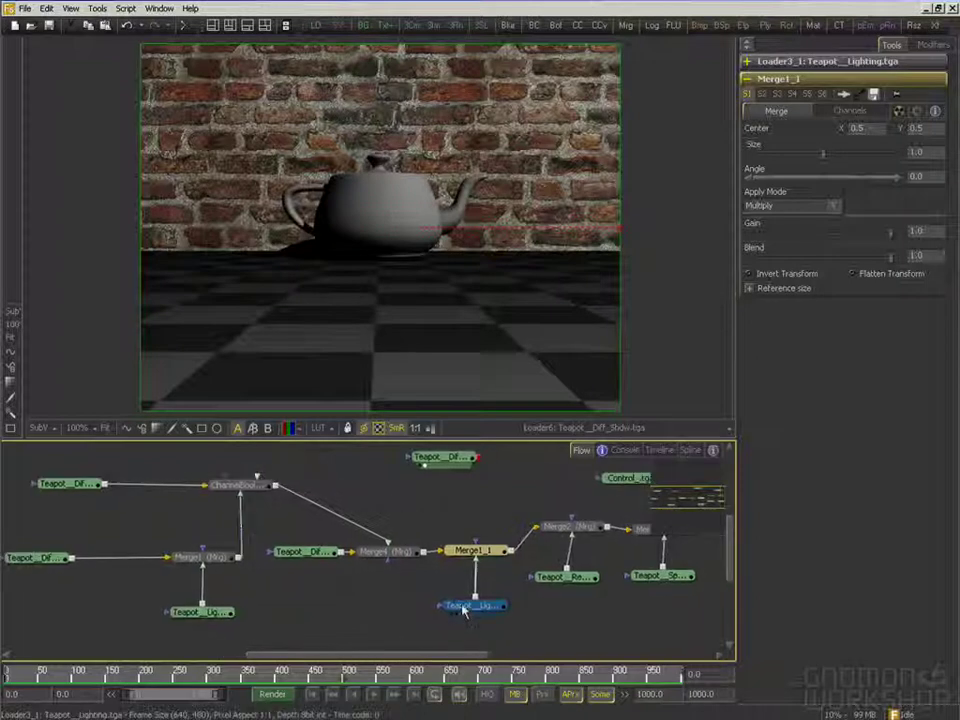
left_click_drag(492, 553, 375, 551)
left_click_drag(287, 555, 362, 350)
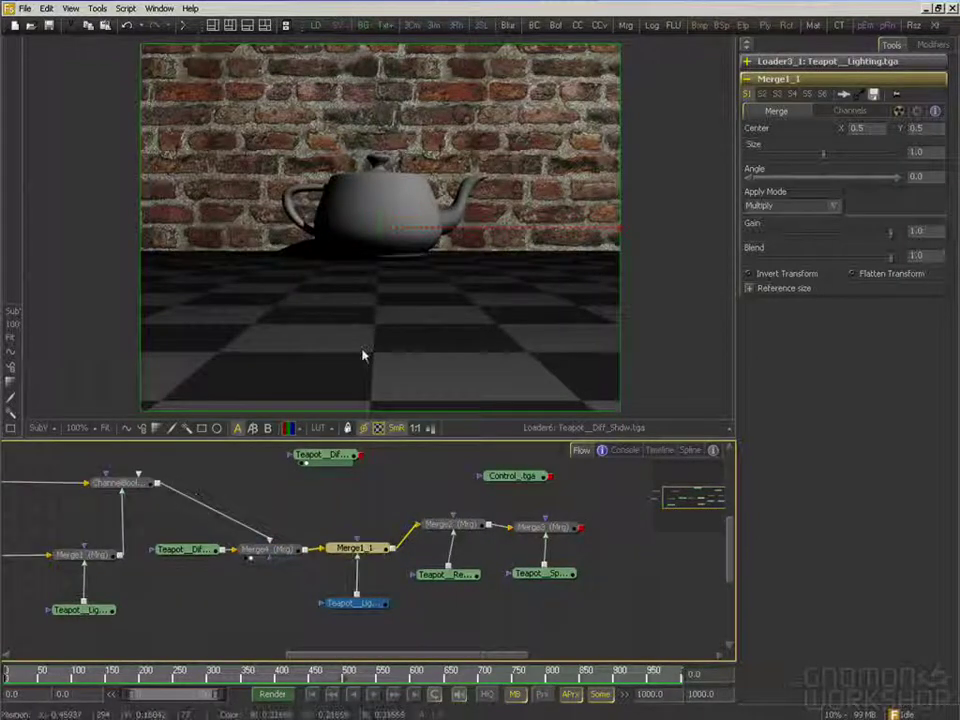
left_click_drag(377, 547, 363, 321)
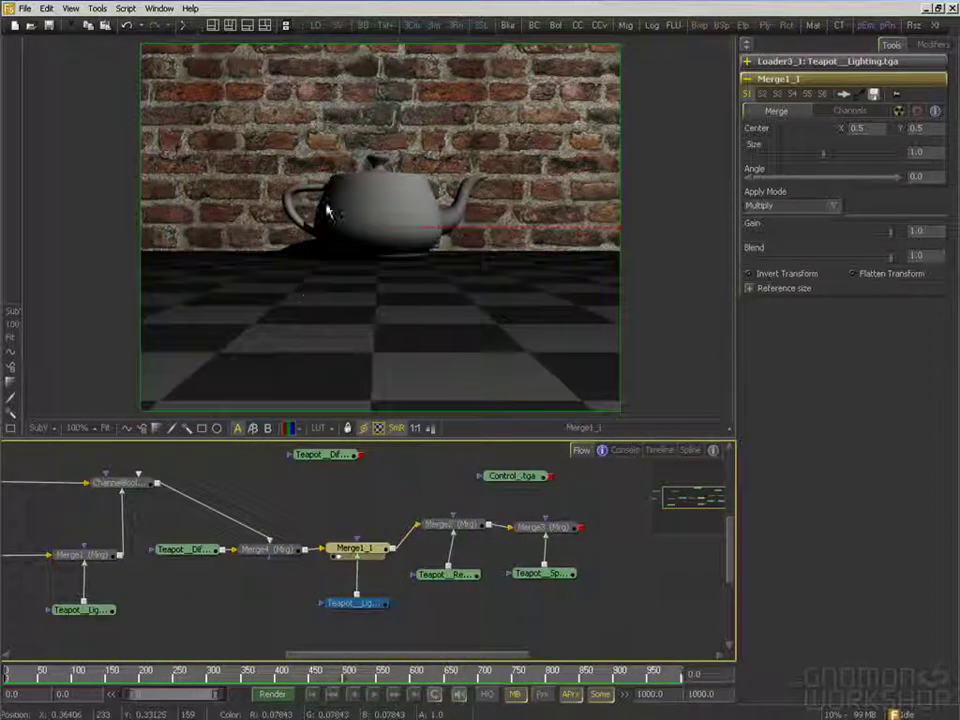
left_click_drag(545, 528, 468, 308)
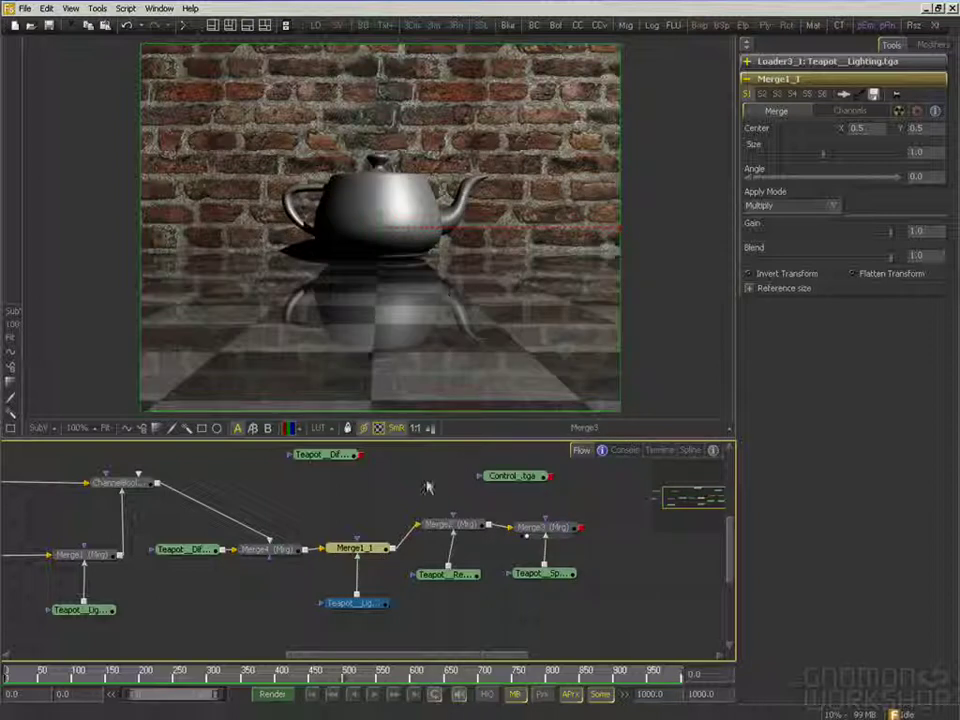
Move the disconnected Diff_Shdw loader closer to Merge4 in the flow
left_click_drag(202, 530, 300, 528)
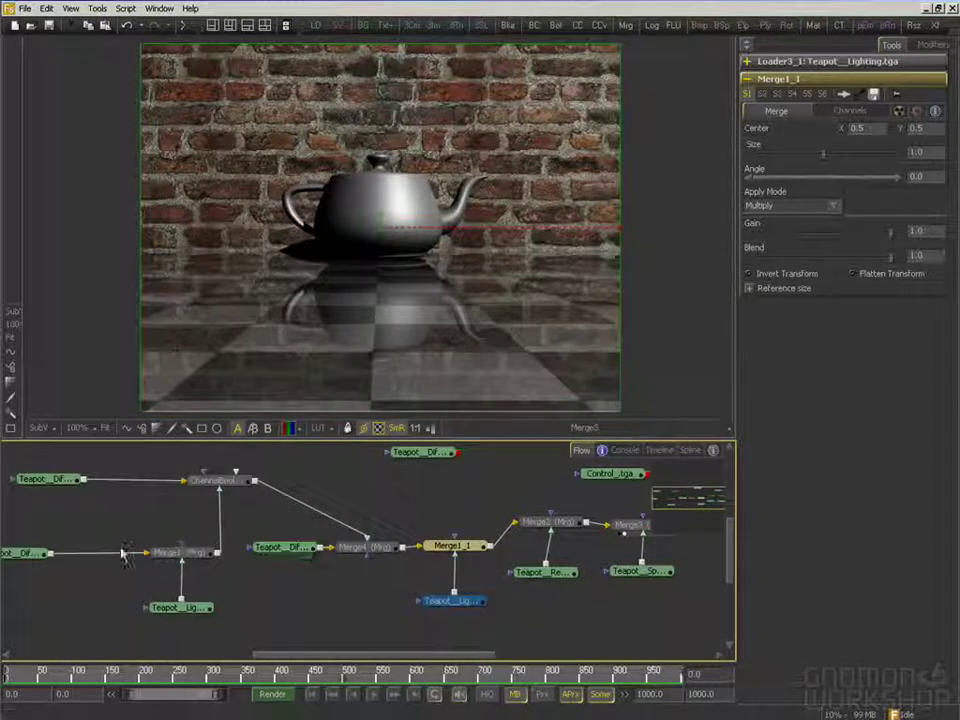
left_click_drag(232, 508, 178, 510)
left_click_drag(356, 460, 302, 502)
left_click_drag(216, 526, 238, 527)
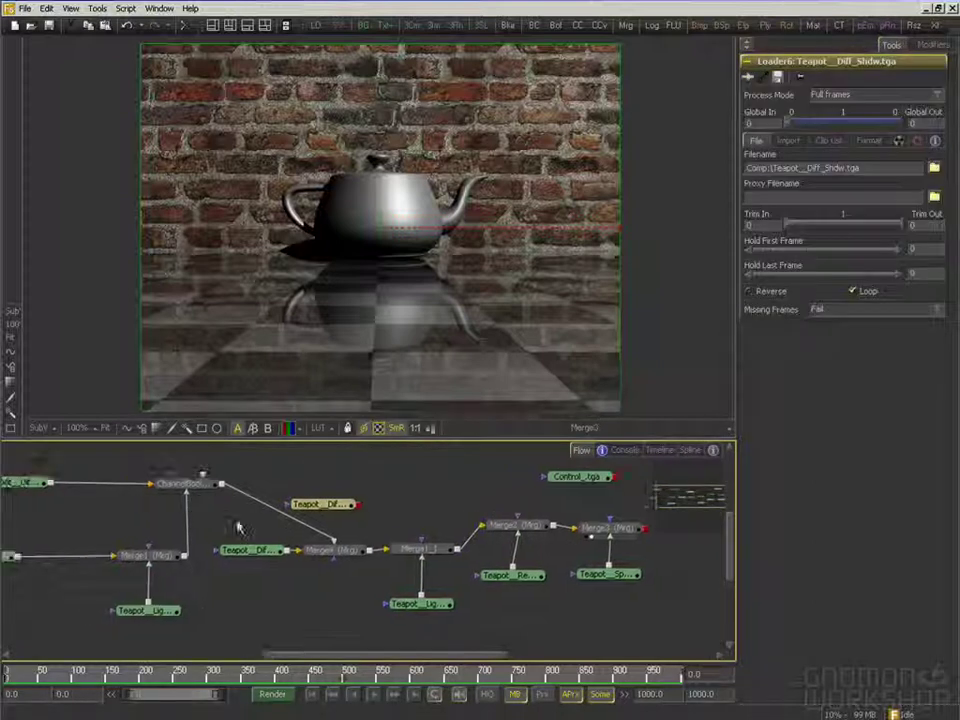
View the copied Lighting element and the Diff_Shdw element to compare their shading
left_click_drag(420, 606, 413, 381)
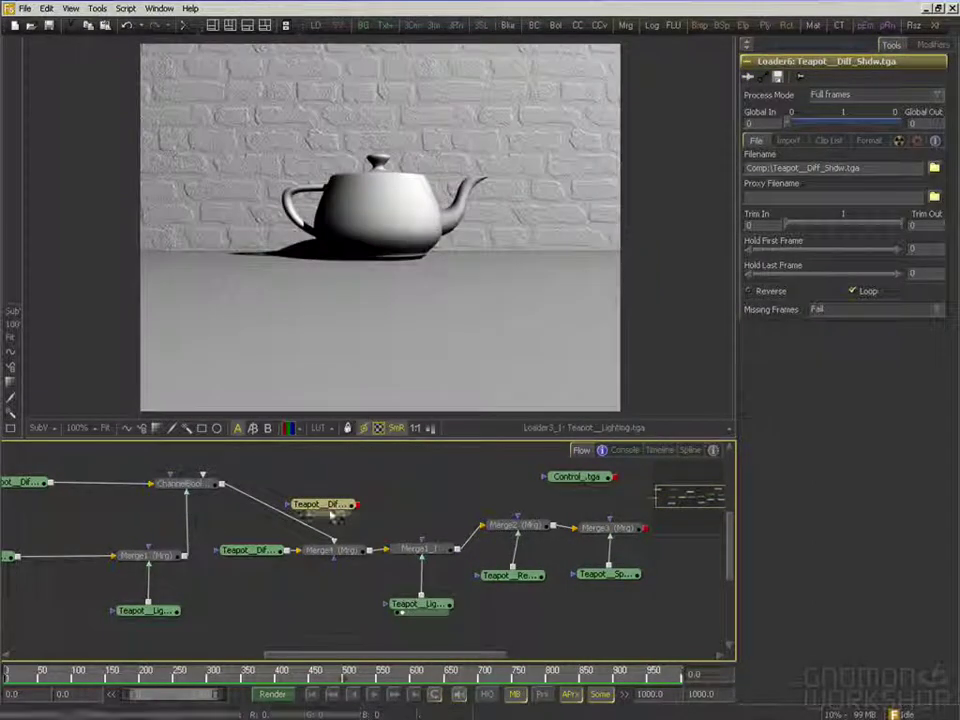
key("1")
left_click_drag(564, 523, 484, 530)
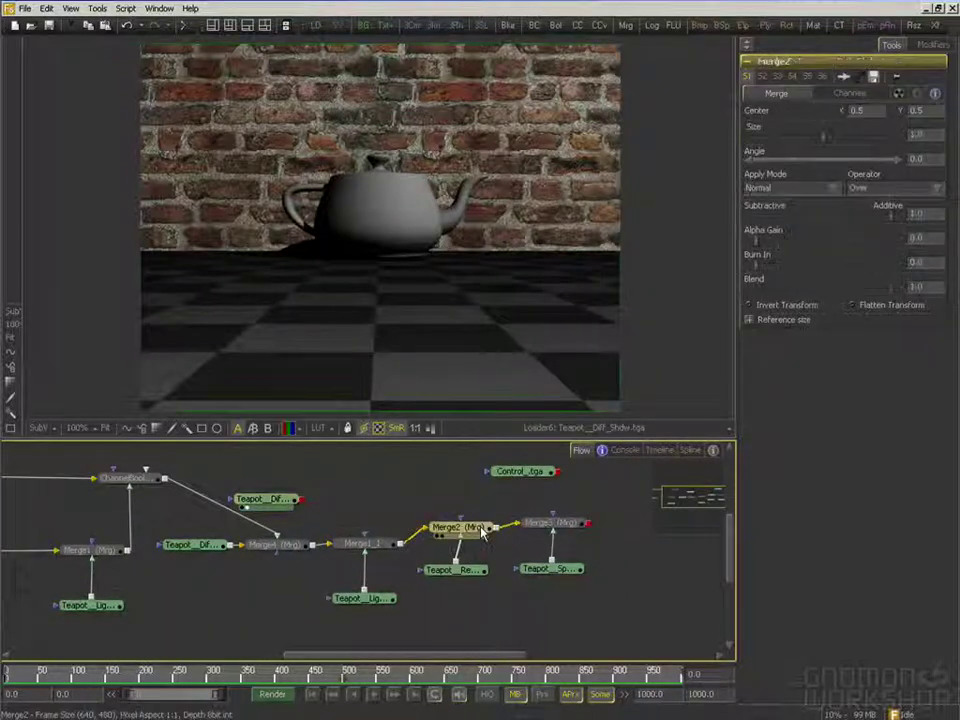
left_click_drag(427, 539, 427, 541)
left_click_drag(365, 503, 373, 507)
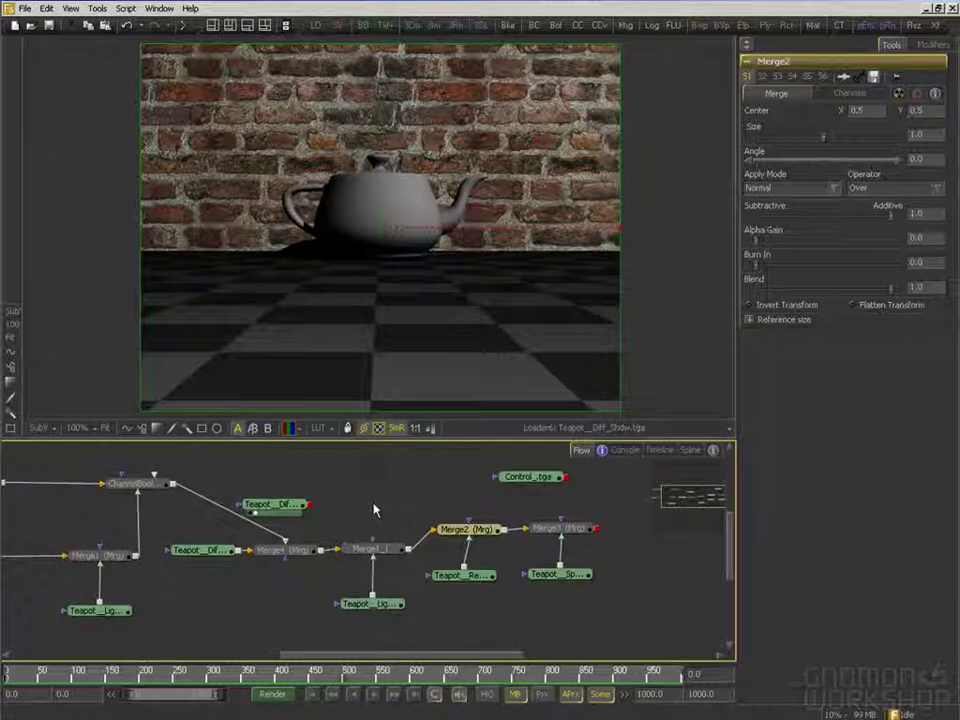